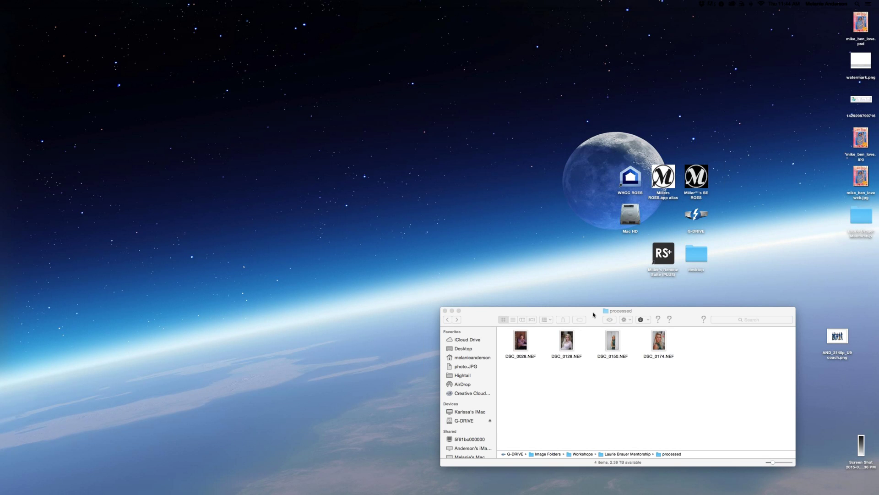
# Open DSC_0028.NEF, DSC_0128.NEF, DSC_0150.NEF and DSC_0174.NEF together from the processed folder in Photoshop's Camera Raw
pyautogui.moveTo(553, 303); pyautogui.dragTo(512, 290)
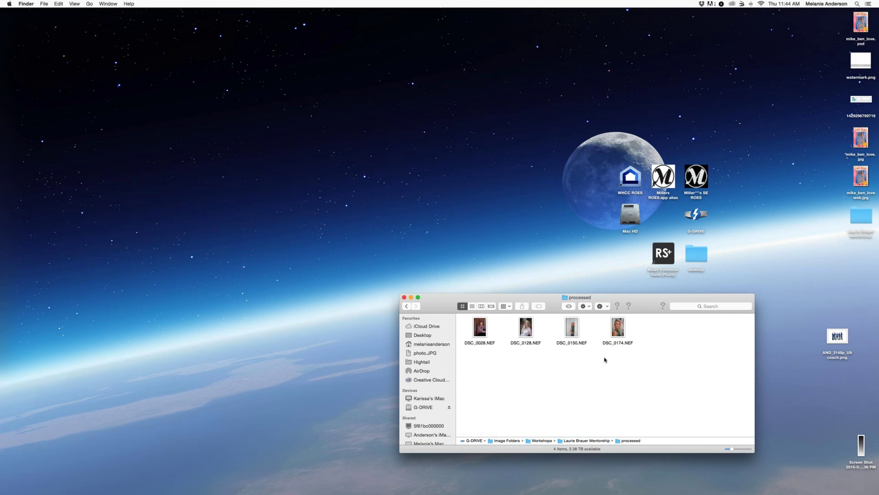
pyautogui.moveTo(0, 281)
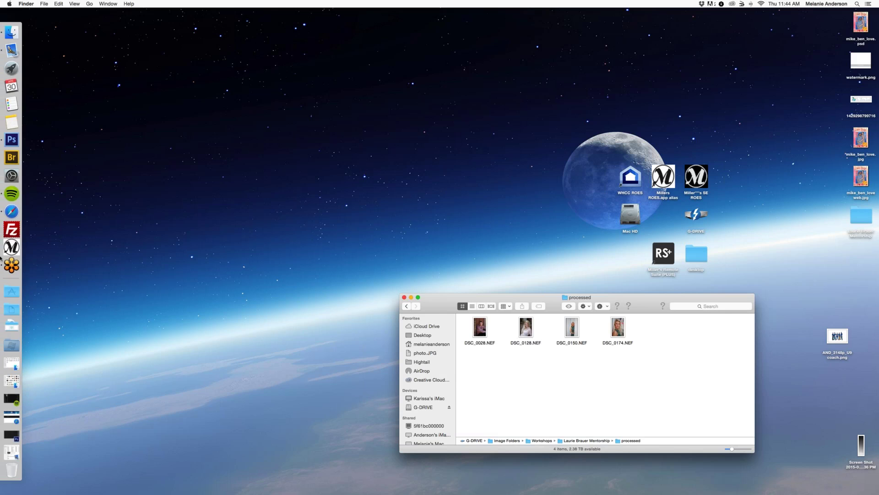
pyautogui.moveTo(642, 352); pyautogui.dragTo(465, 317)
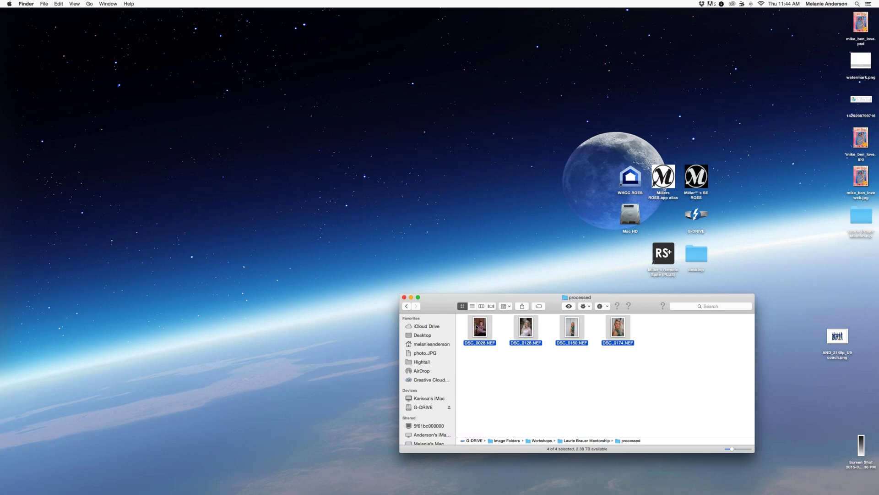
pyautogui.moveTo(383, 316); pyautogui.dragTo(8, 139)
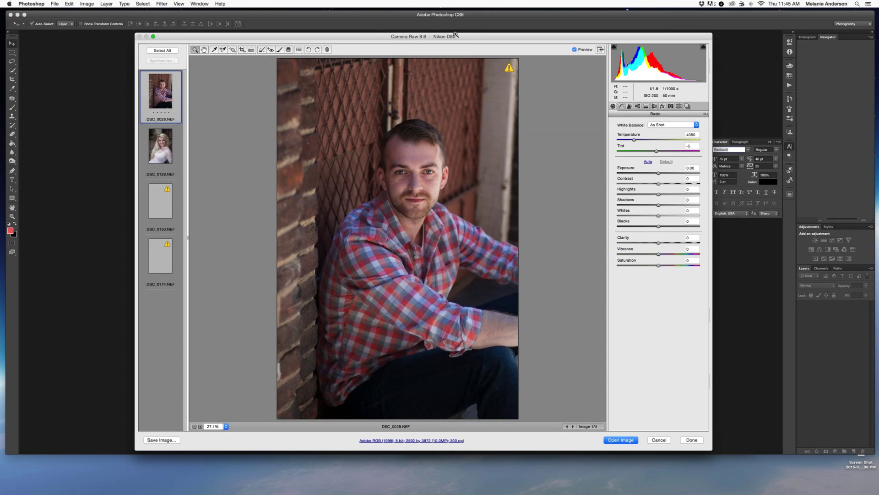
pyautogui.moveTo(455, 35); pyautogui.dragTo(460, 34)
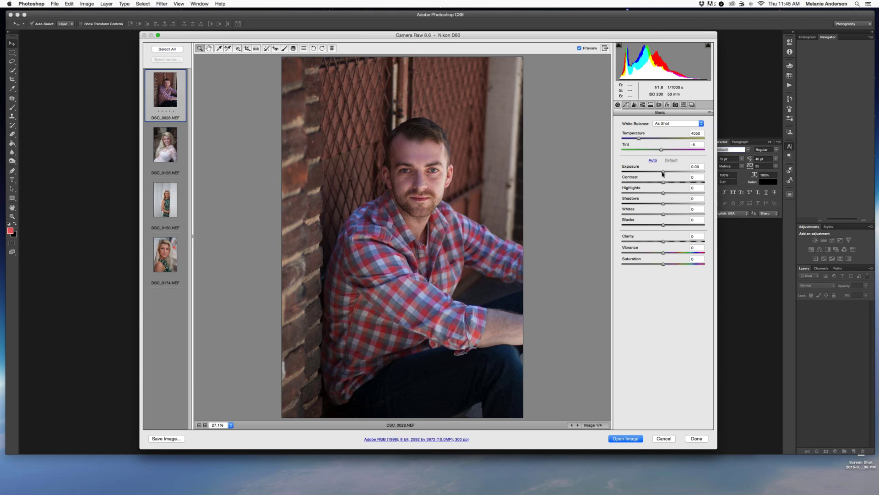
# Brighten DSC_0028.NEF with Exposure at +0.40 and Shadows at +14
pyautogui.moveTo(663, 174); pyautogui.dragTo(667, 172)
pyautogui.moveTo(663, 203); pyautogui.dragTo(670, 205)
pyautogui.moveTo(666, 173); pyautogui.dragTo(667, 171)
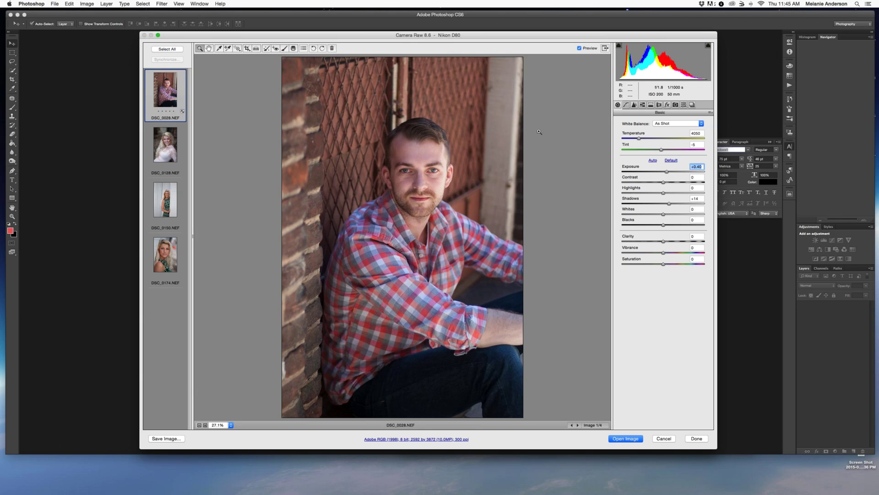
# Sample the white balance from the white post behind the man and set the Temperature to 3950
pyautogui.click(504, 97)
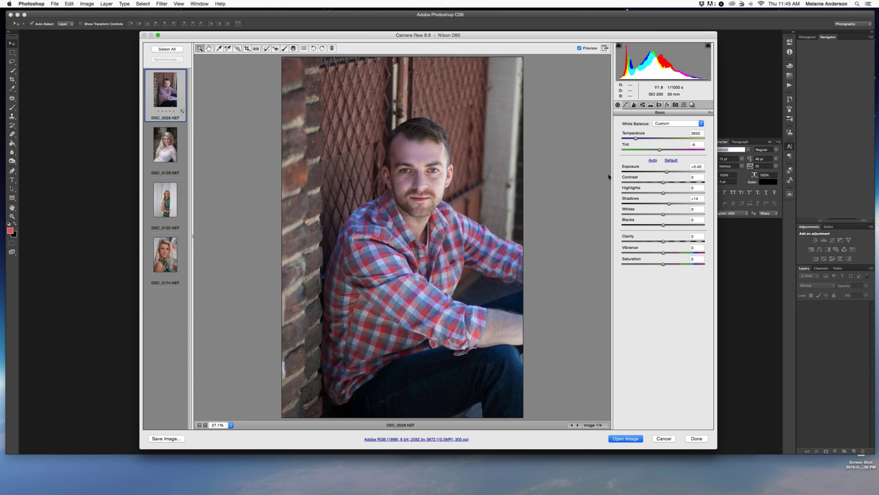
pyautogui.moveTo(635, 138); pyautogui.dragTo(639, 139)
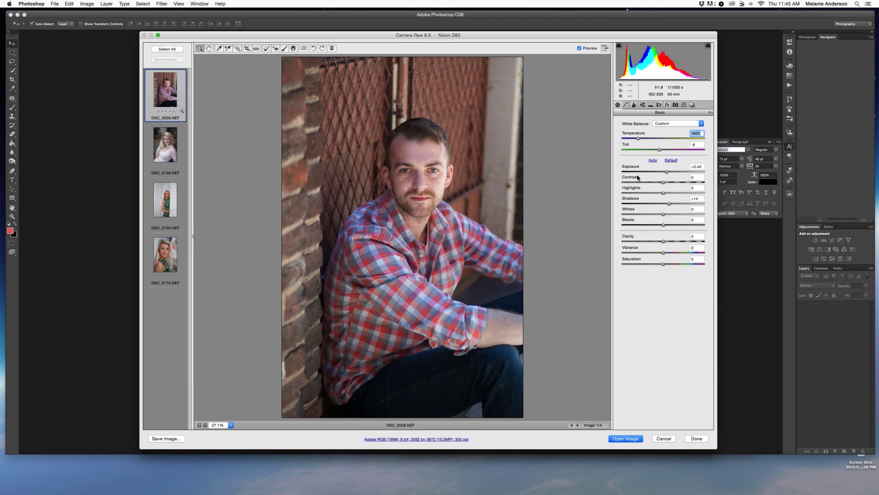
# Set the Exposure of DSC_0028.NEF to +0.65 and lower its Highlights to -18
pyautogui.moveTo(667, 172); pyautogui.dragTo(657, 194)
pyautogui.press('Down')
pyautogui.press('Down')
pyautogui.press('Down')
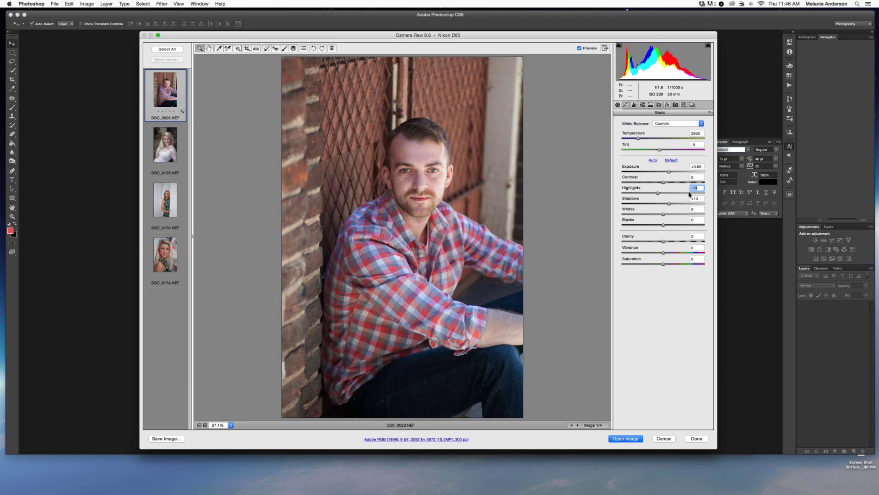
pyautogui.moveTo(657, 194); pyautogui.dragTo(655, 194)
# Compare Clarity at +11, +100 and +22 on DSC_0028.NEF, settling on a slight positive amount
pyautogui.click(663, 241)
pyautogui.moveTo(663, 241); pyautogui.dragTo(668, 240)
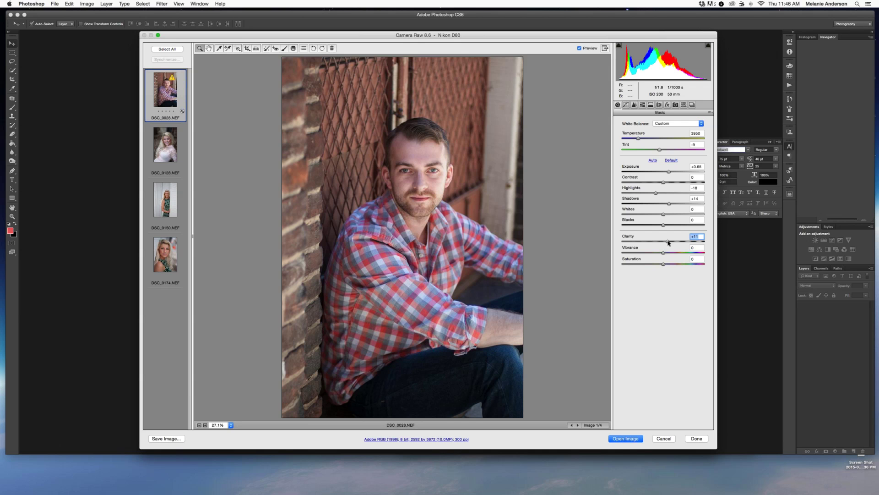
pyautogui.moveTo(668, 241); pyautogui.dragTo(705, 241)
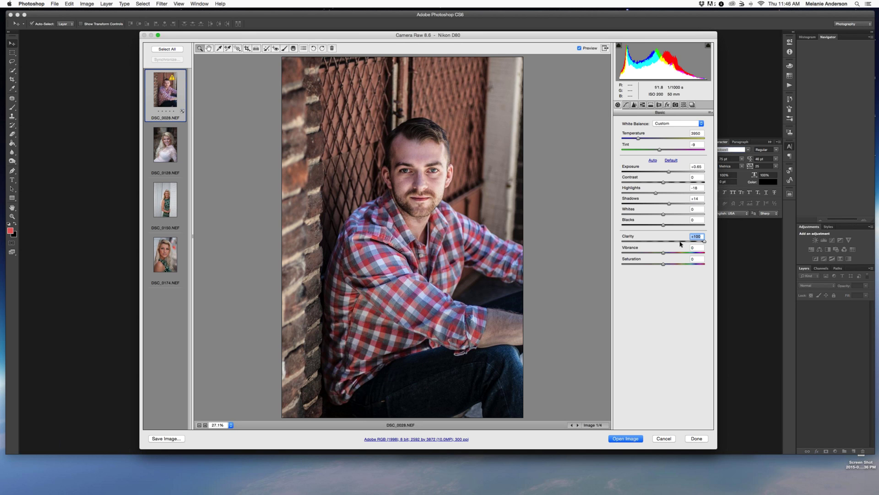
pyautogui.moveTo(680, 242); pyautogui.dragTo(673, 242)
pyautogui.click(672, 242)
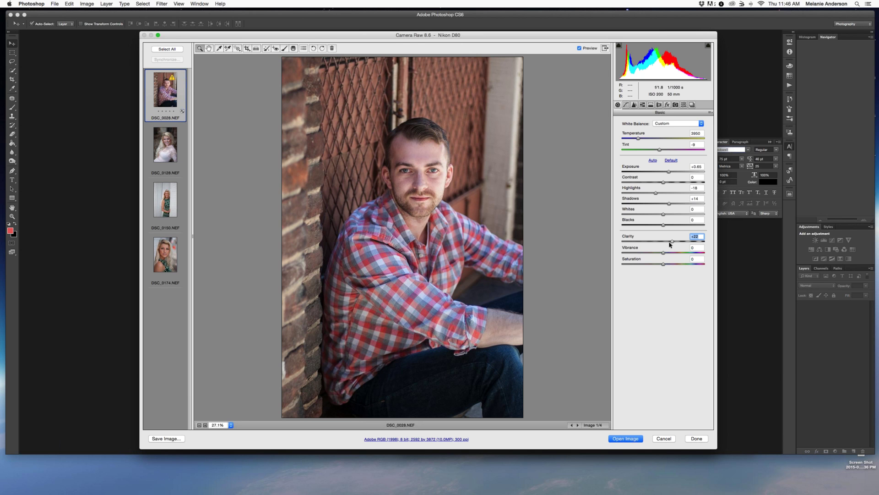
pyautogui.click(669, 242)
pyautogui.moveTo(668, 245); pyautogui.dragTo(669, 244)
# Correct the white balance of DSC_0128.NEF by sampling the woman's teeth
pyautogui.click(167, 147)
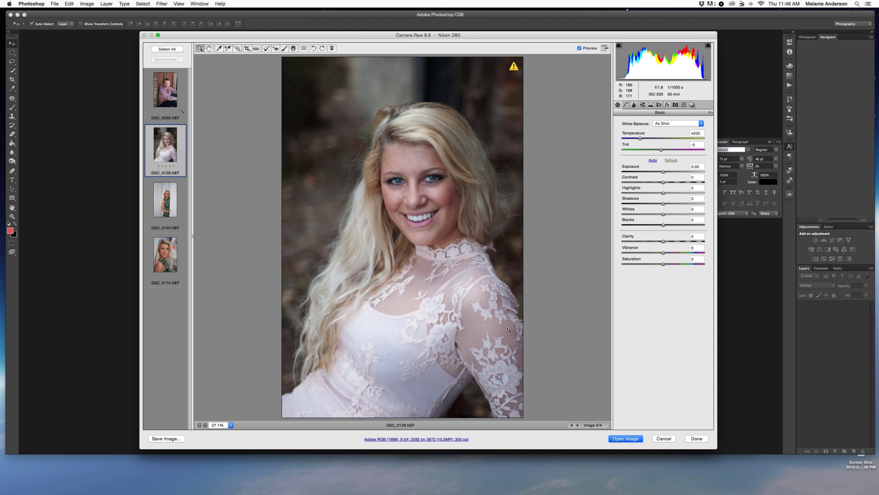
pyautogui.press('shift')
pyautogui.keyDown('shift'); pyautogui.click(418, 214); pyautogui.keyUp('shift')
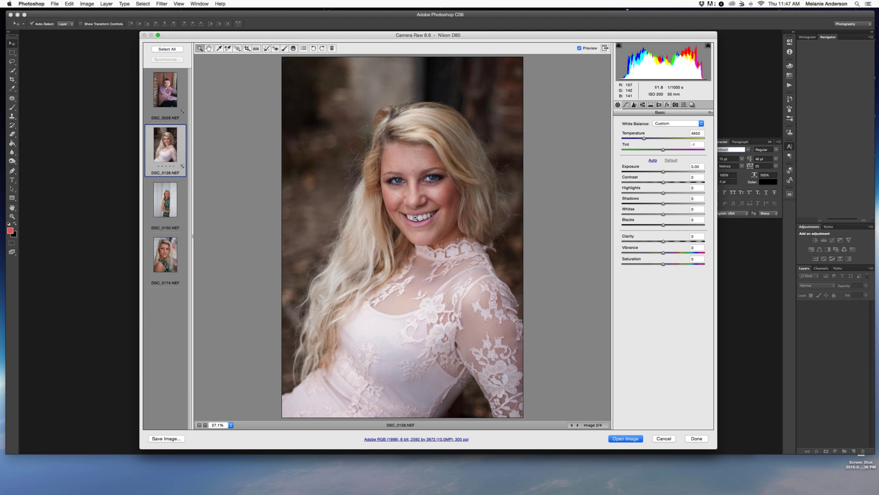
# Set the Exposure of DSC_0128.NEF to +0.40 and raise its Clarity slightly
pyautogui.click(663, 171)
pyautogui.moveTo(663, 172); pyautogui.dragTo(666, 173)
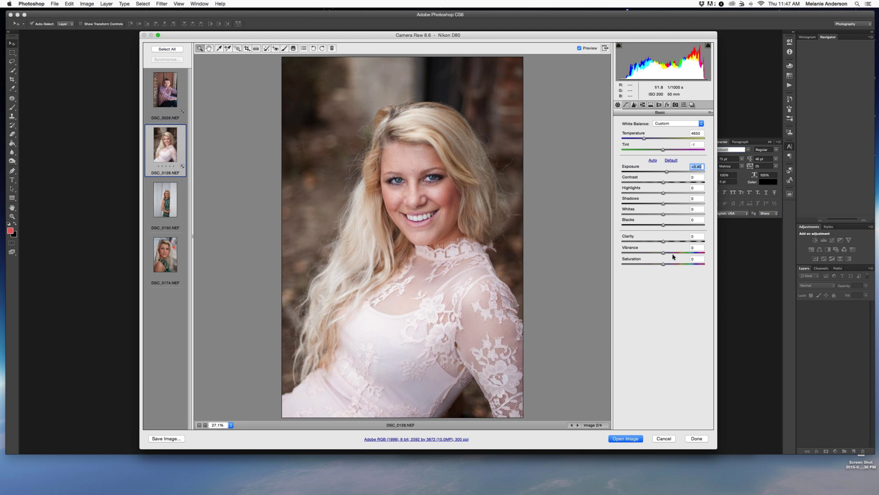
pyautogui.moveTo(663, 240); pyautogui.dragTo(668, 240)
# Sample DSC_0150.NEF's white balance from the white brick wall and refine it to Temperature 5100 and Tint -6
pyautogui.click(162, 195)
pyautogui.press('shift')
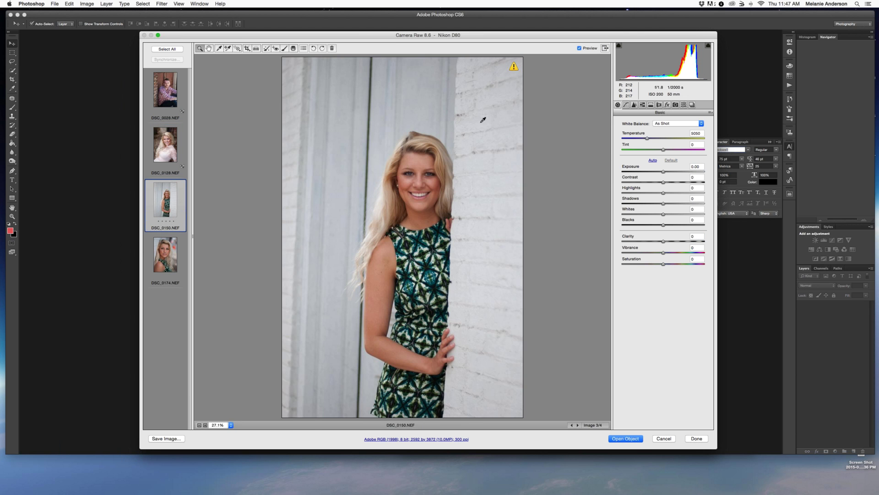
pyautogui.click(481, 122)
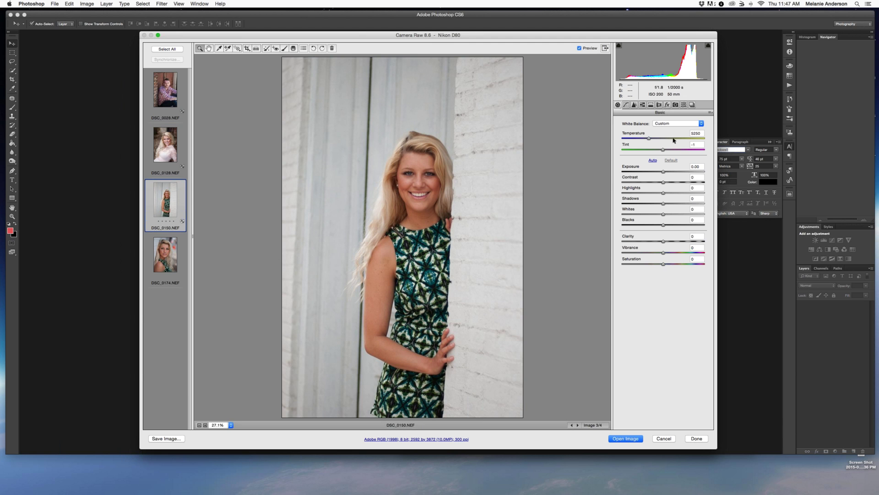
pyautogui.moveTo(649, 140); pyautogui.dragTo(647, 139)
pyautogui.moveTo(663, 150); pyautogui.dragTo(659, 150)
# Set DSC_0150.NEF's Exposure to +0.35, Temperature to 5000 and Clarity to +12
pyautogui.moveTo(663, 172); pyautogui.dragTo(667, 173)
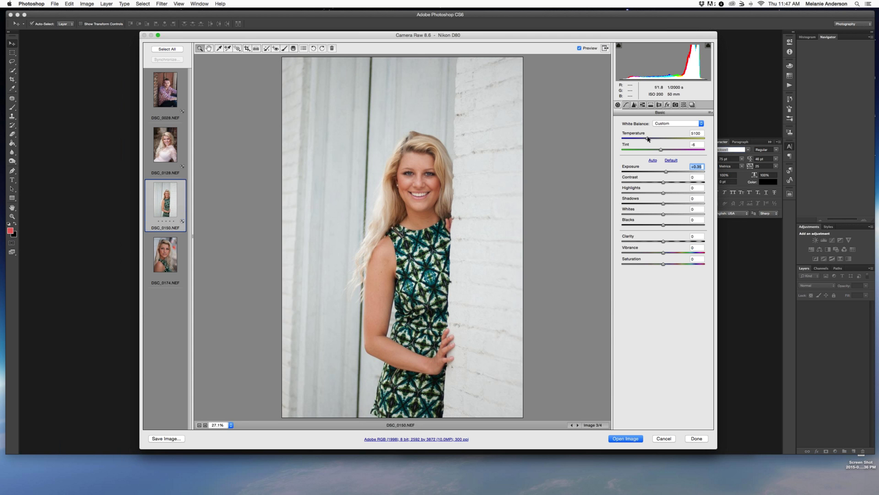
pyautogui.moveTo(648, 139); pyautogui.dragTo(646, 140)
pyautogui.moveTo(664, 242); pyautogui.dragTo(670, 244)
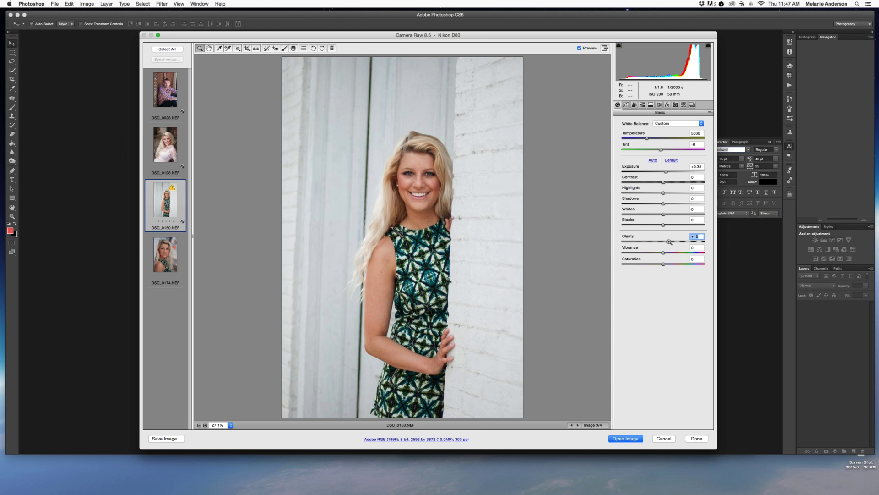
# Sample DSC_0174.NEF's white balance from the pale wall behind the woman and set the Exposure to +0.40
pyautogui.press('Down')
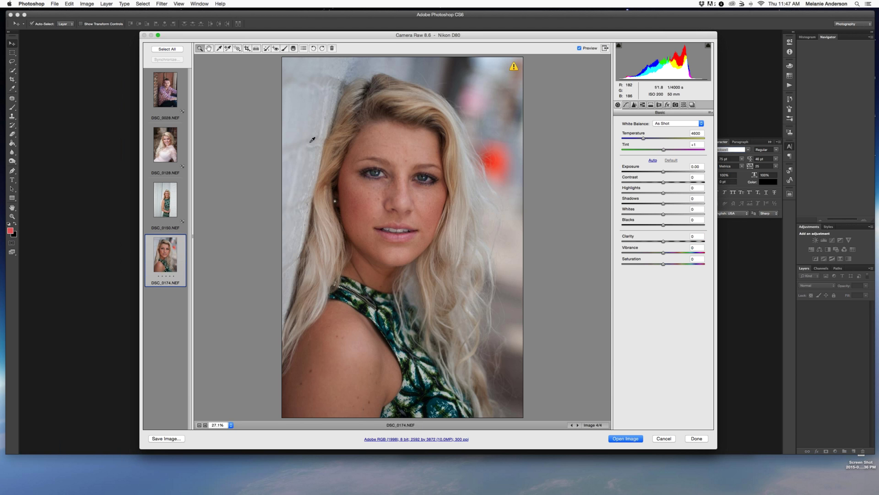
pyautogui.keyDown('shift'); pyautogui.click(304, 119); pyautogui.keyUp('shift')
pyautogui.click(664, 172)
pyautogui.moveTo(665, 173); pyautogui.dragTo(668, 173)
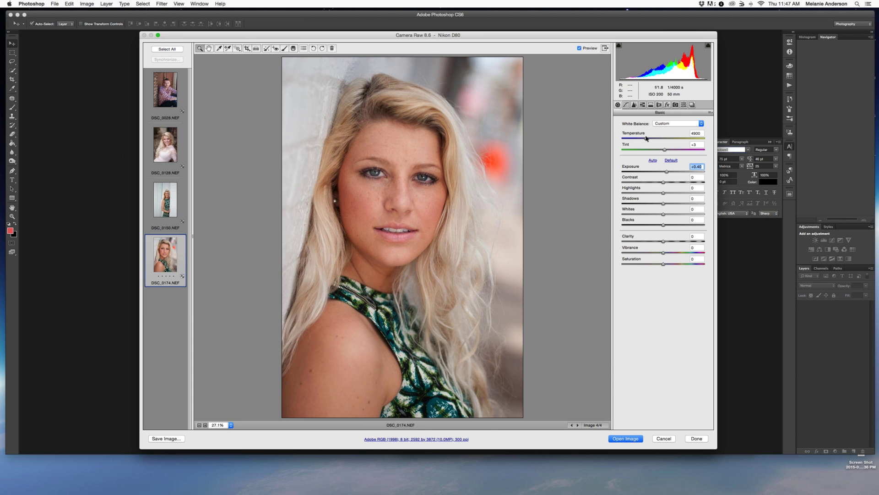
# Cool the Temperature of DSC_0174.NEF slightly and raise its Clarity a little
pyautogui.click(646, 138)
pyautogui.moveTo(646, 139); pyautogui.dragTo(645, 138)
pyautogui.click(664, 242)
pyautogui.moveTo(664, 242); pyautogui.dragTo(668, 241)
# Select all four processed raw images and open them in Photoshop
pyautogui.click(166, 201)
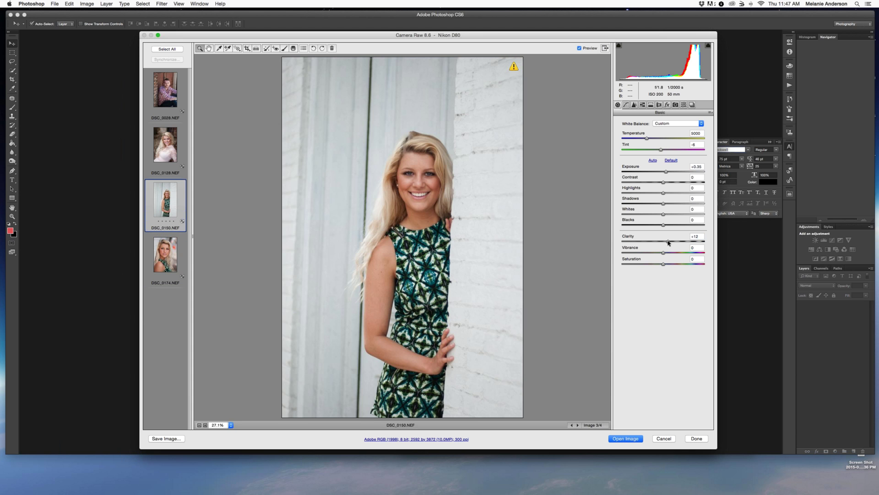
pyautogui.click(163, 49)
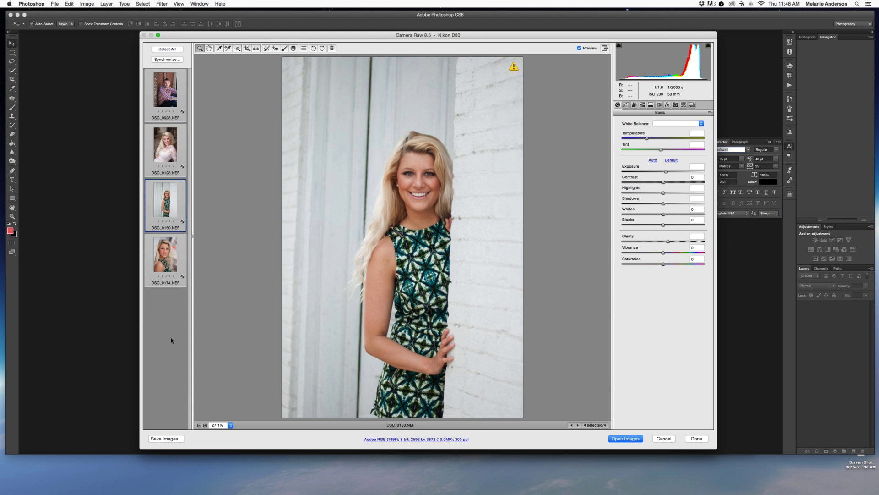
pyautogui.click(623, 438)
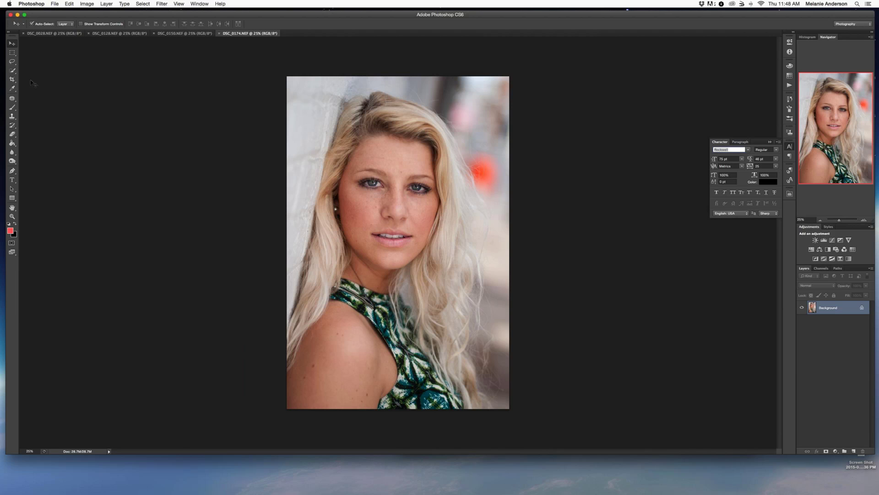
# Set up an 11 in x 14 in 300 ppi portrait crop on DSC_0174.NEF and reposition the photo within it
pyautogui.click(12, 79)
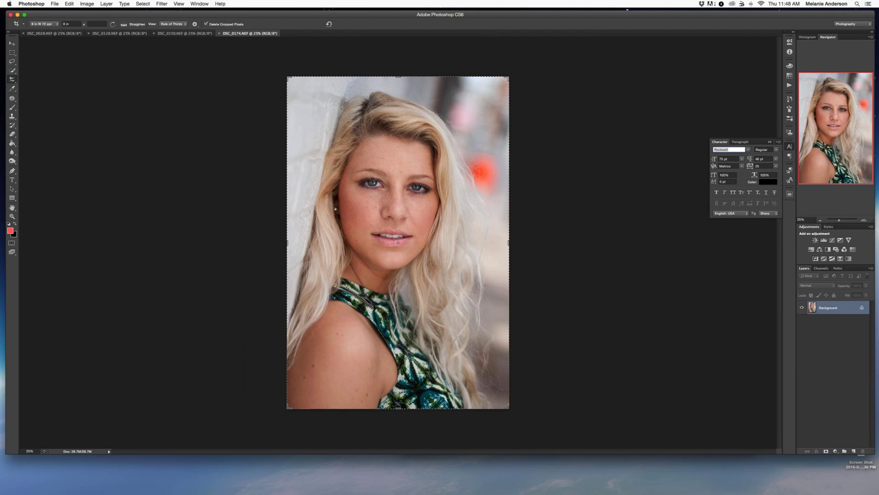
pyautogui.click(45, 24)
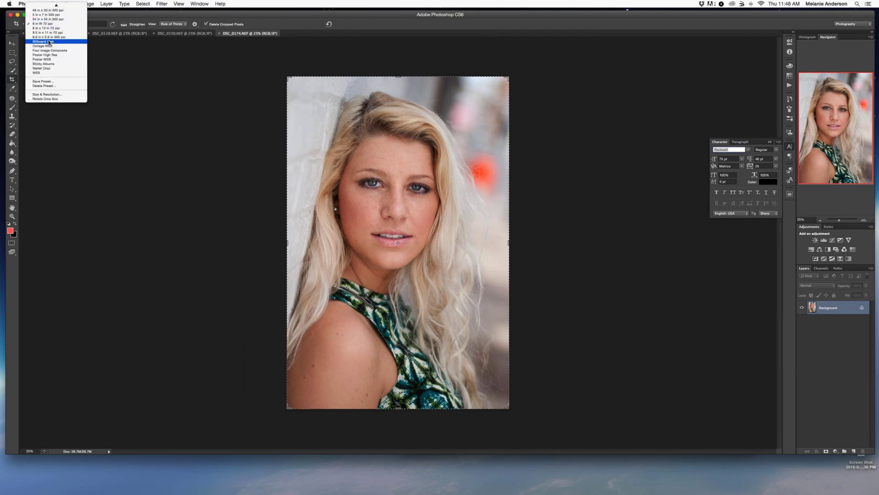
pyautogui.scroll(3, 50, 41)
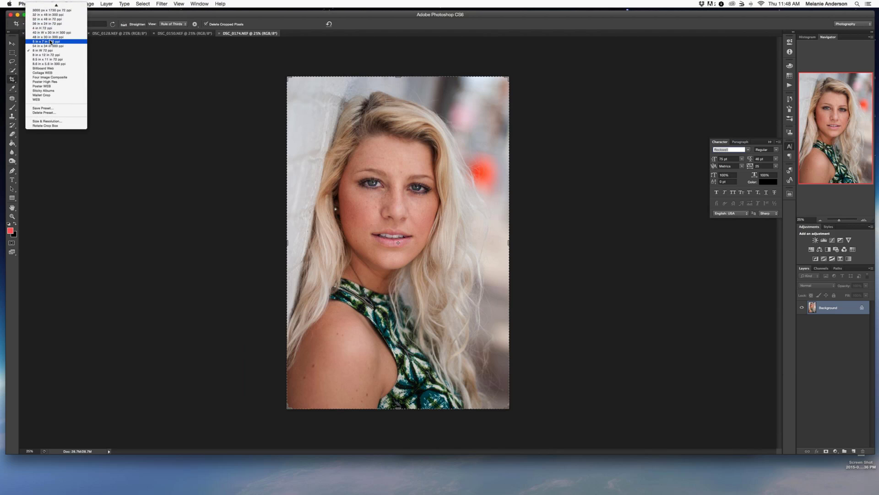
pyautogui.scroll(10, 50, 41)
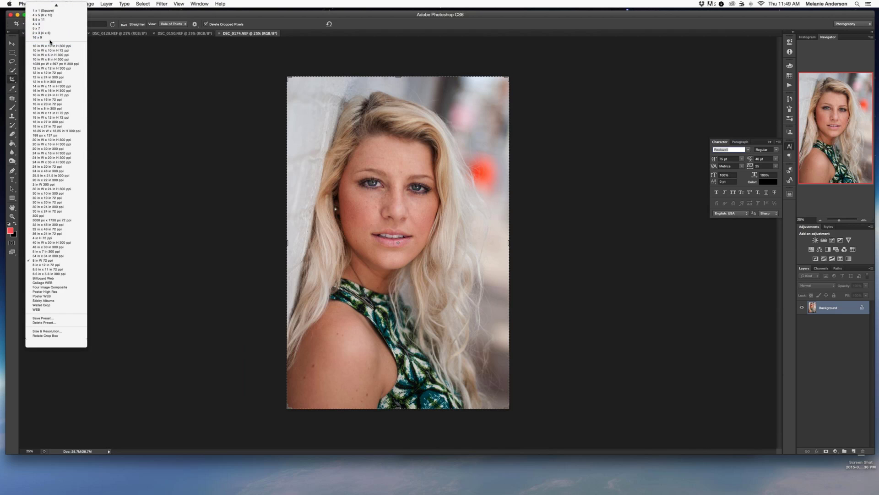
pyautogui.scroll(1, 51, 42)
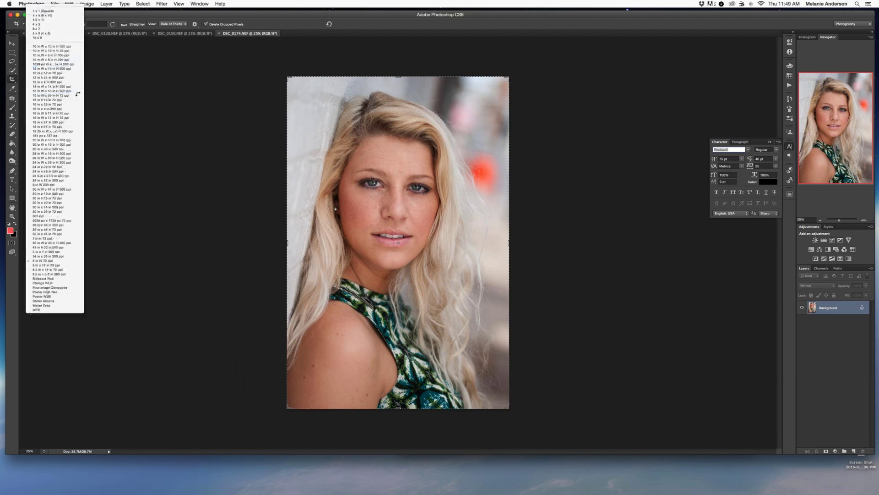
pyautogui.click(67, 95)
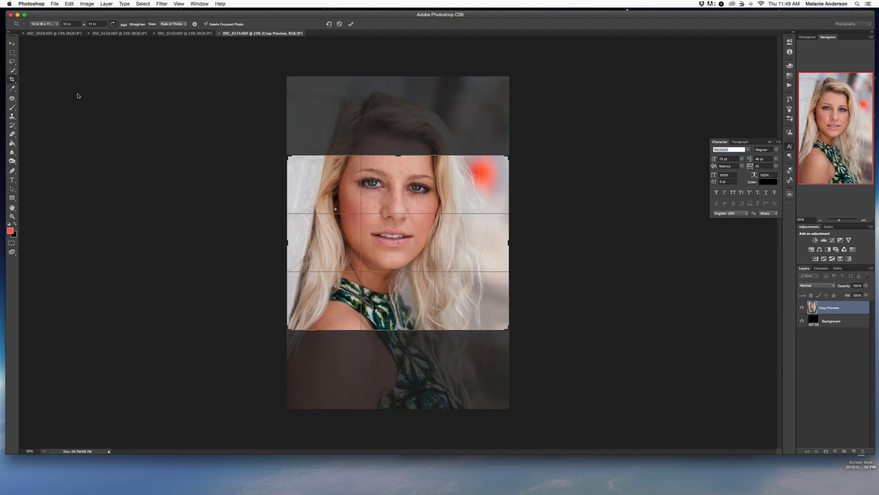
pyautogui.press('x')
pyautogui.moveTo(403, 155); pyautogui.dragTo(406, 166)
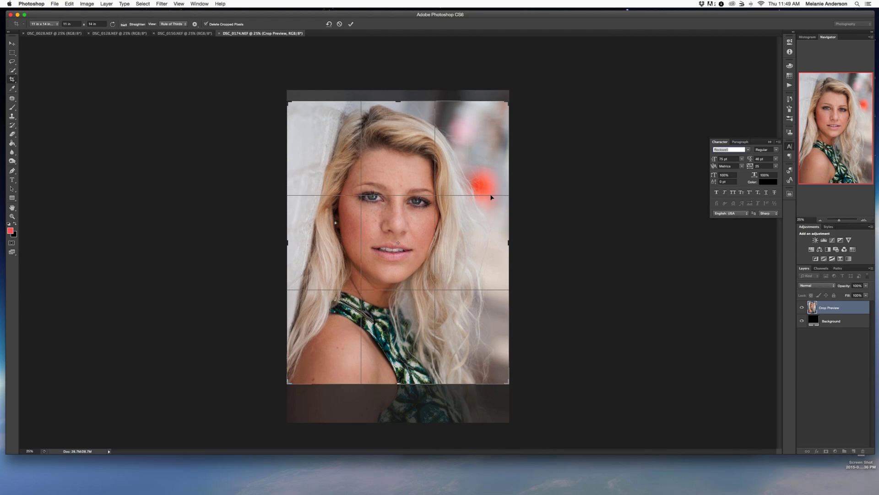
# Switch the crop to the 12 in x 8 in 300 ppi preset and swap it to portrait, 8 in x 12 in
pyautogui.click(51, 26)
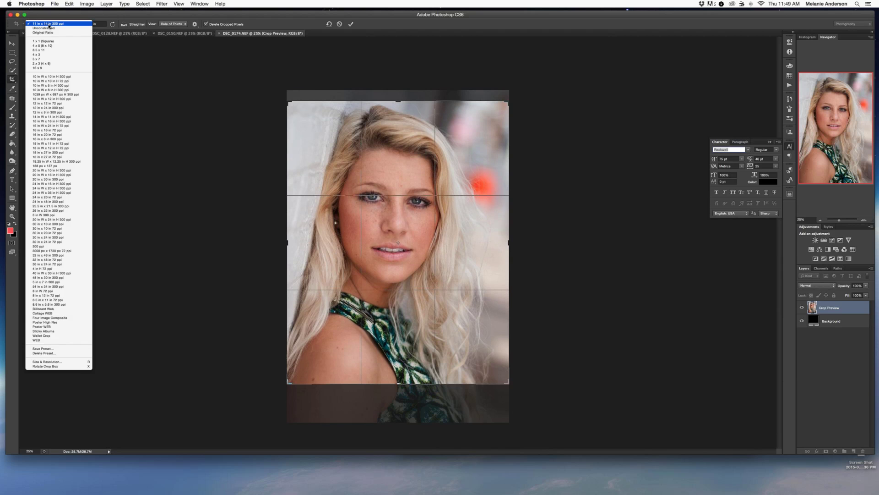
pyautogui.click(48, 112)
pyautogui.click(114, 24)
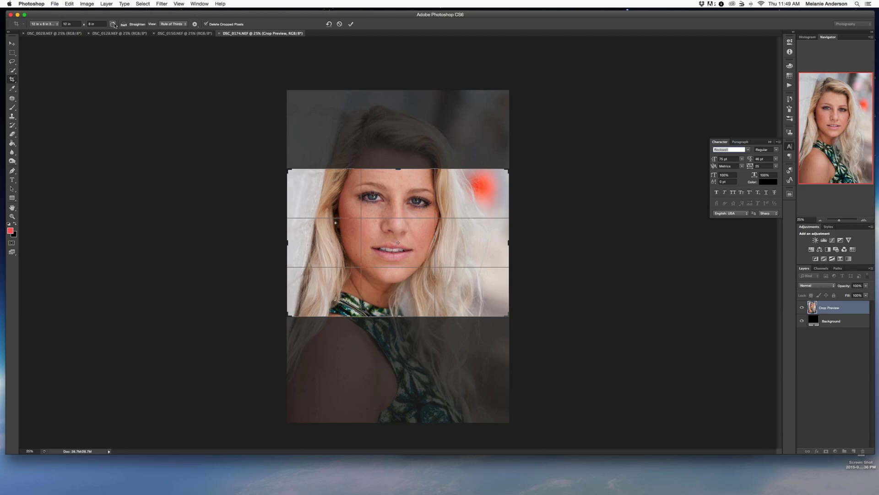
# Rotate the photo slightly within the 8 in x 12 in crop, tighten the crop frame and apply the crop
pyautogui.moveTo(549, 85); pyautogui.dragTo(559, 76)
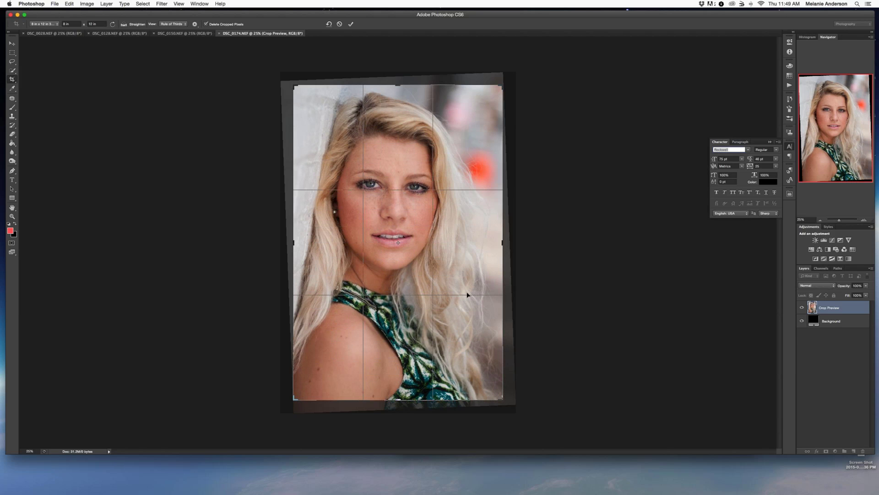
pyautogui.moveTo(502, 400); pyautogui.dragTo(500, 396)
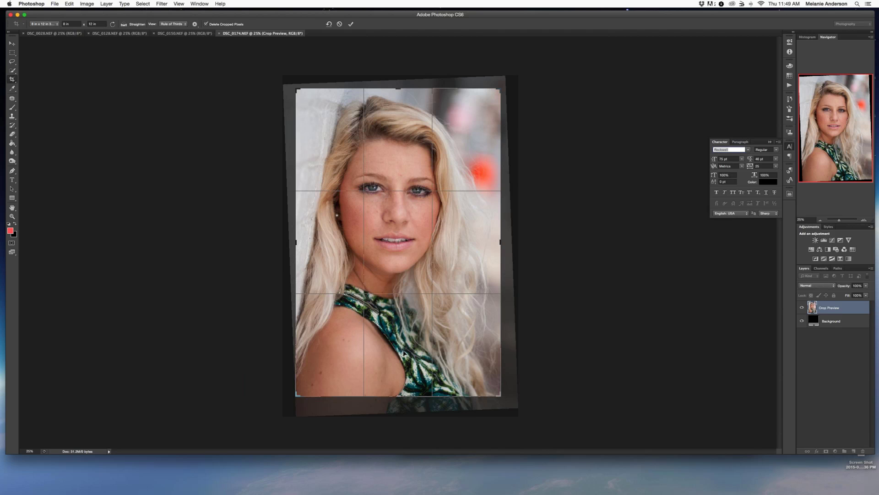
pyautogui.press('Return')
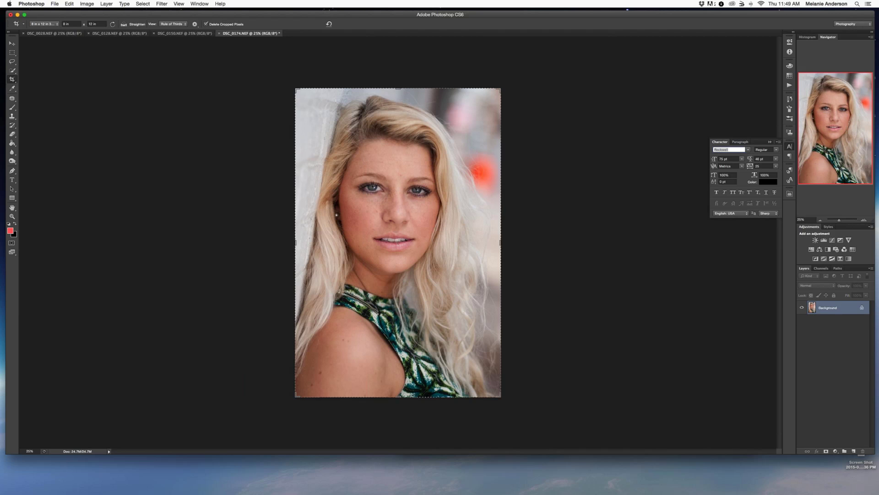
# Open the Imagenomic Portraiture filter on the portrait and inspect its skin smoothing on the face
pyautogui.press('j')
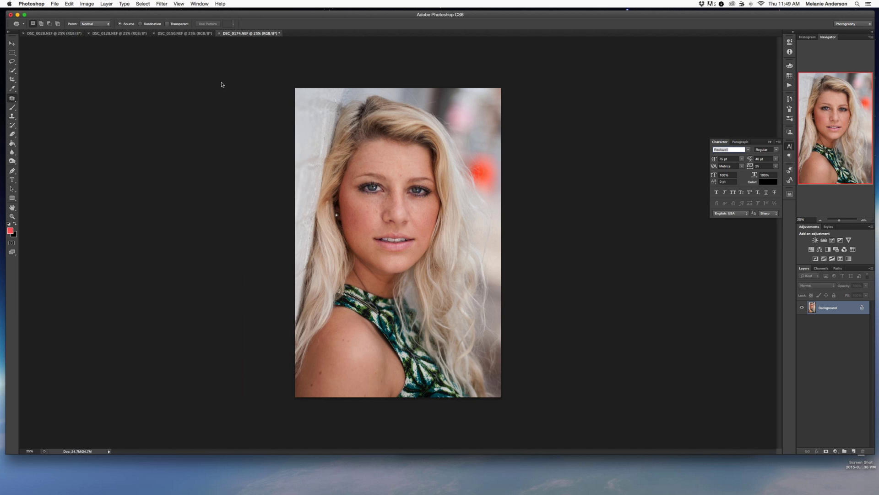
pyautogui.click(160, 4)
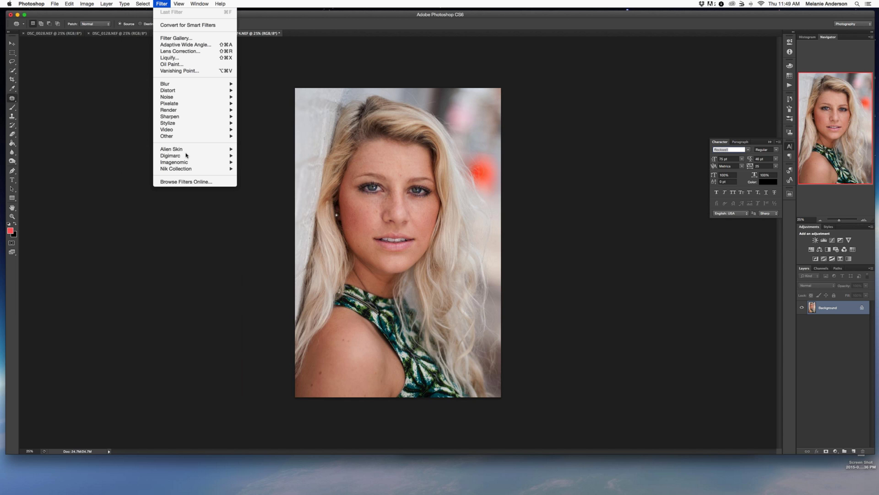
pyautogui.click(249, 163)
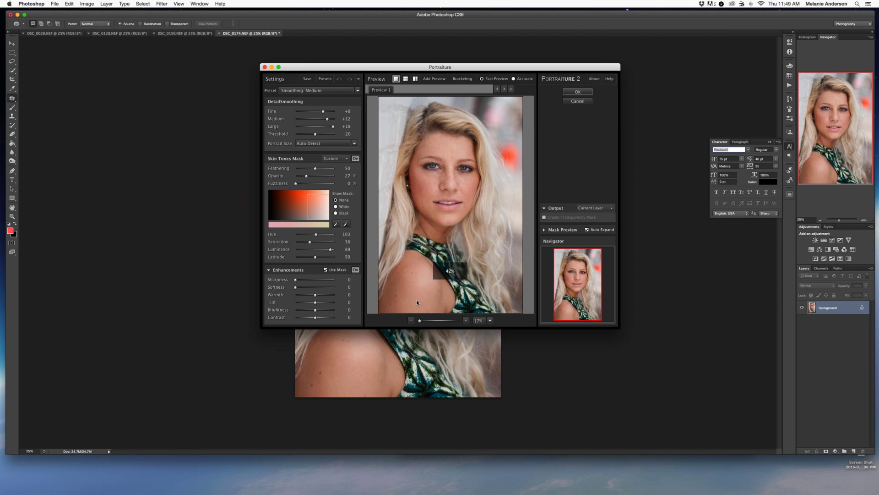
pyautogui.click(466, 321)
pyautogui.click(467, 320)
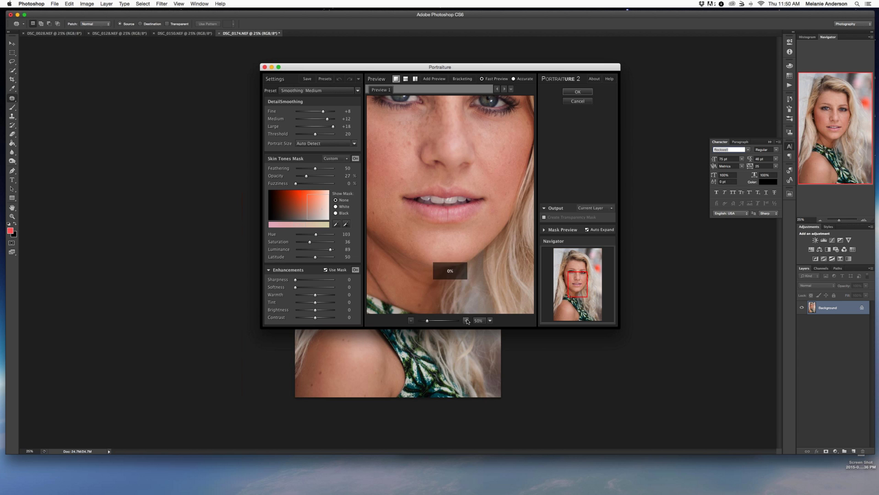
pyautogui.moveTo(436, 200); pyautogui.dragTo(454, 253)
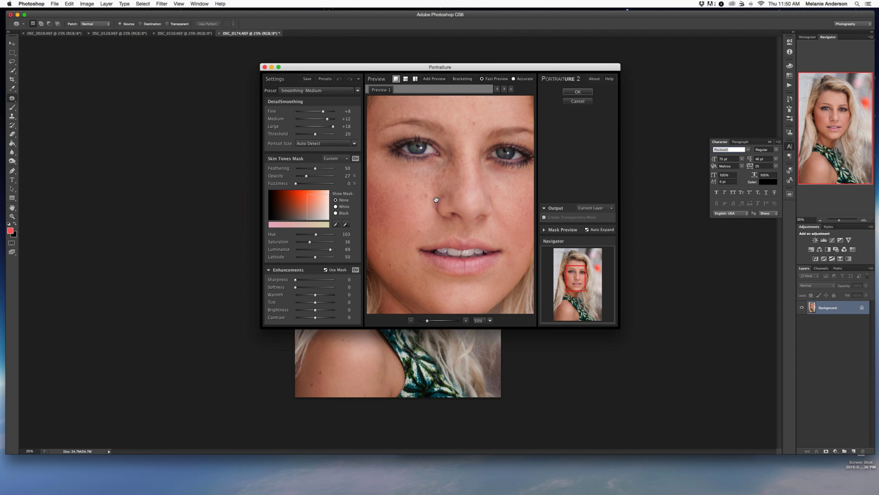
pyautogui.moveTo(456, 167); pyautogui.dragTo(464, 201)
pyautogui.click(460, 166)
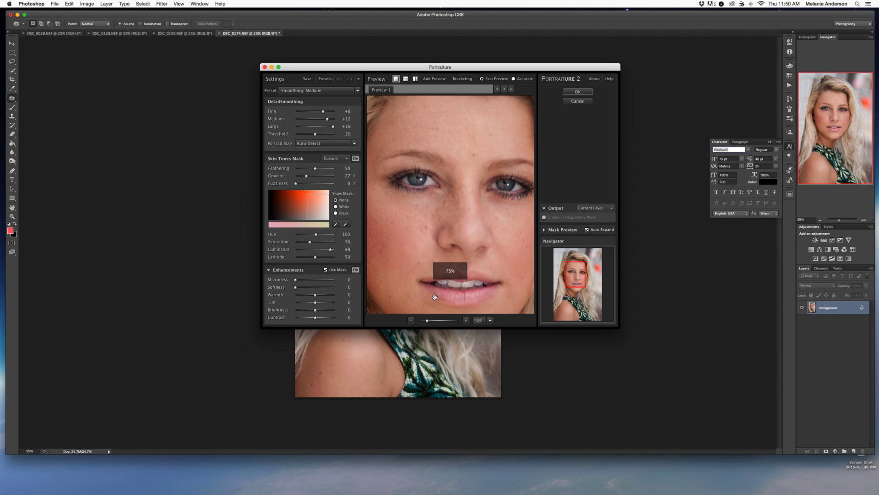
pyautogui.click(411, 320)
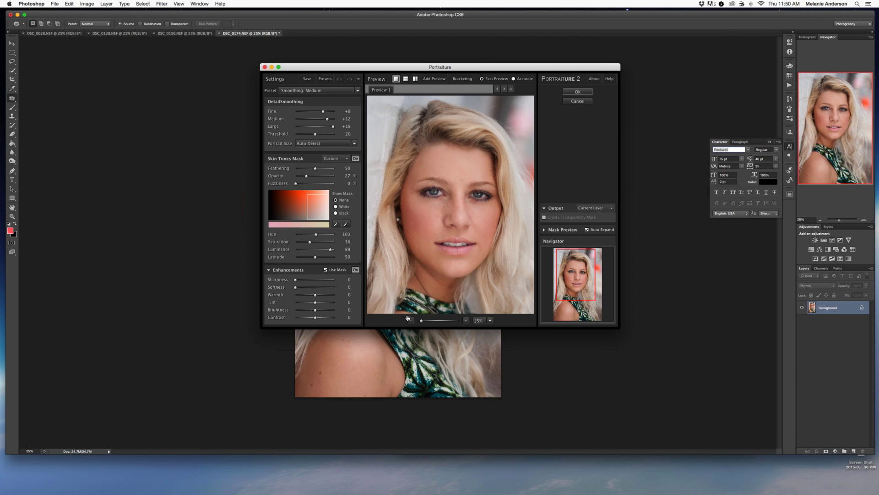
# Set the Skin Tones Mask Opacity to 57%, check the face up close and apply the Portraiture smoothing
pyautogui.moveTo(307, 176); pyautogui.dragTo(318, 176)
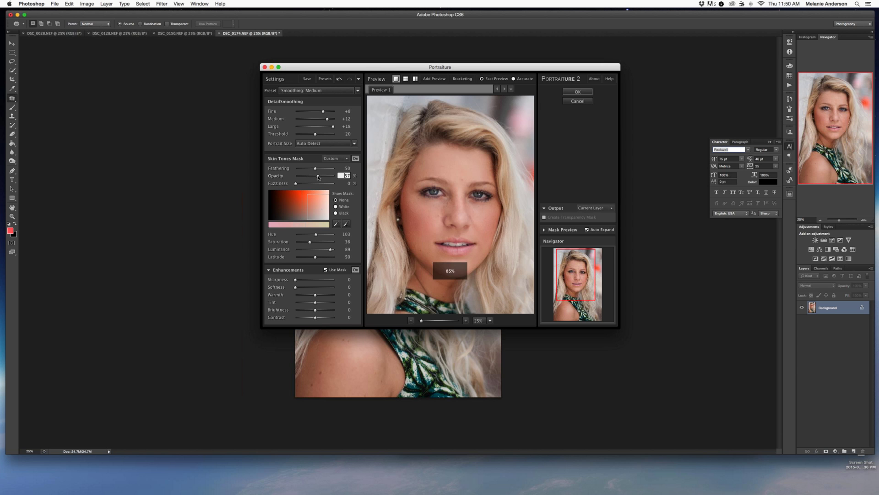
pyautogui.click(465, 321)
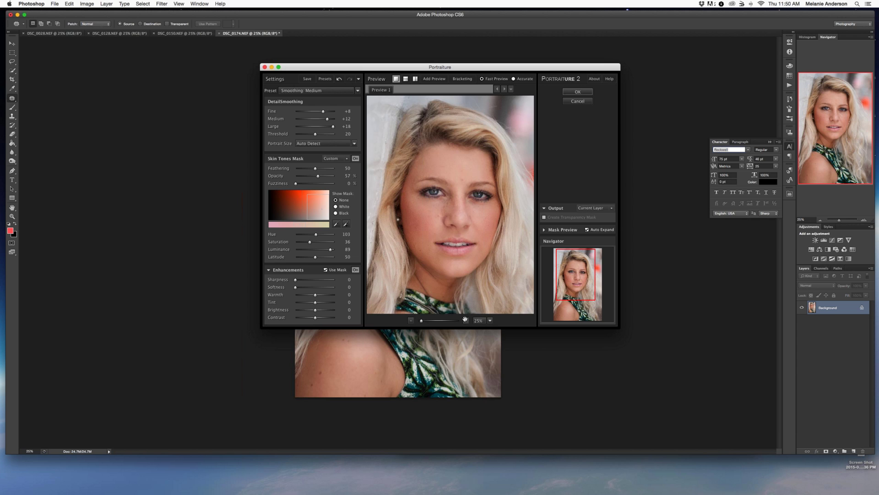
pyautogui.moveTo(442, 238); pyautogui.dragTo(440, 218)
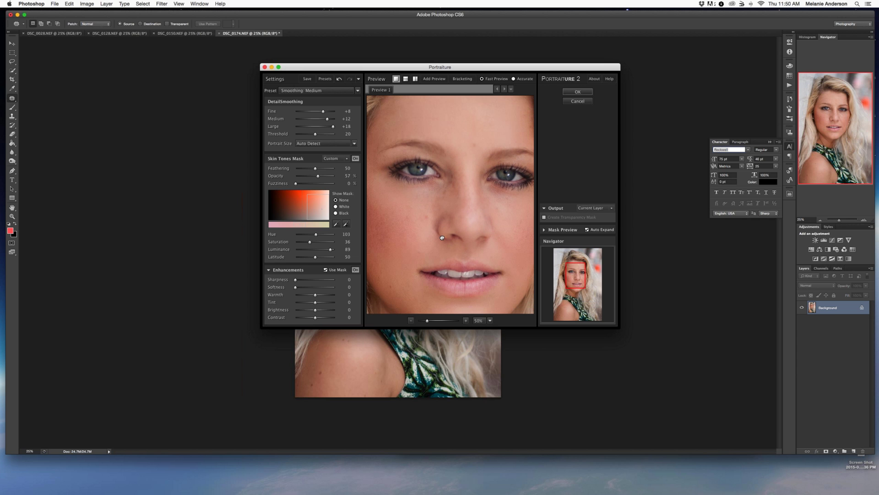
pyautogui.click(577, 92)
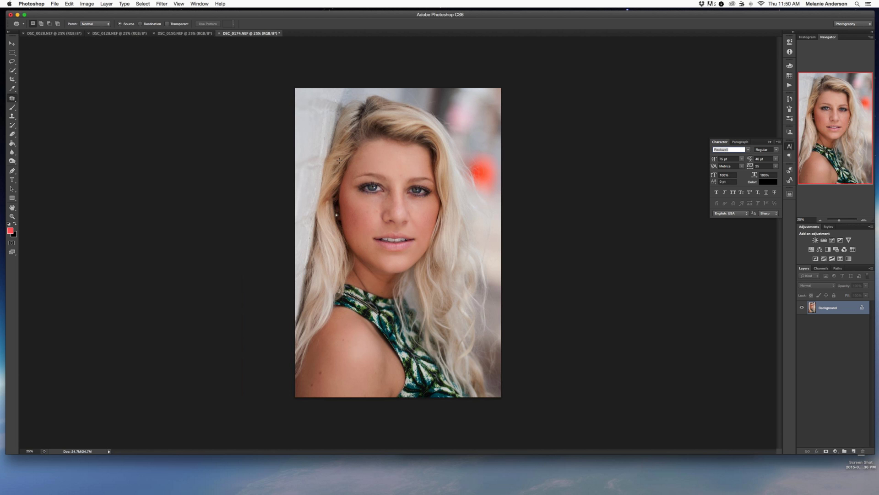
# Remove the moles on the bare shoulder and upper arm with the Patch Tool
pyautogui.click(13, 99)
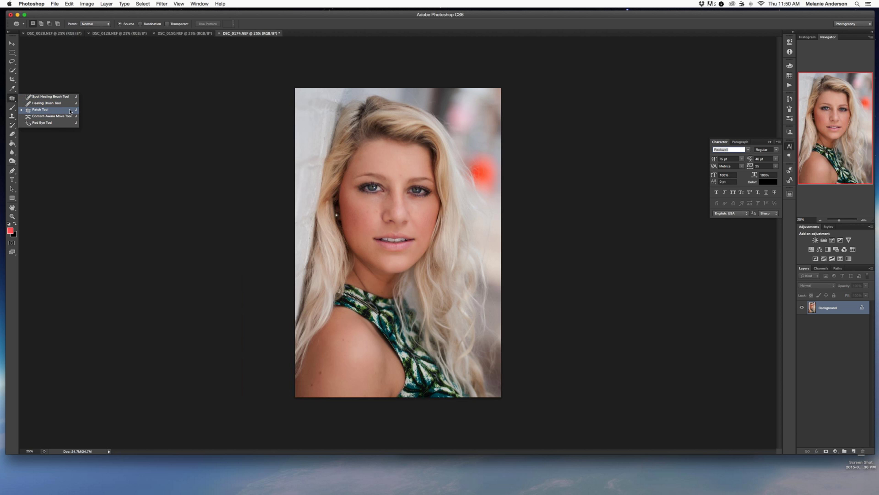
pyautogui.click(116, 102)
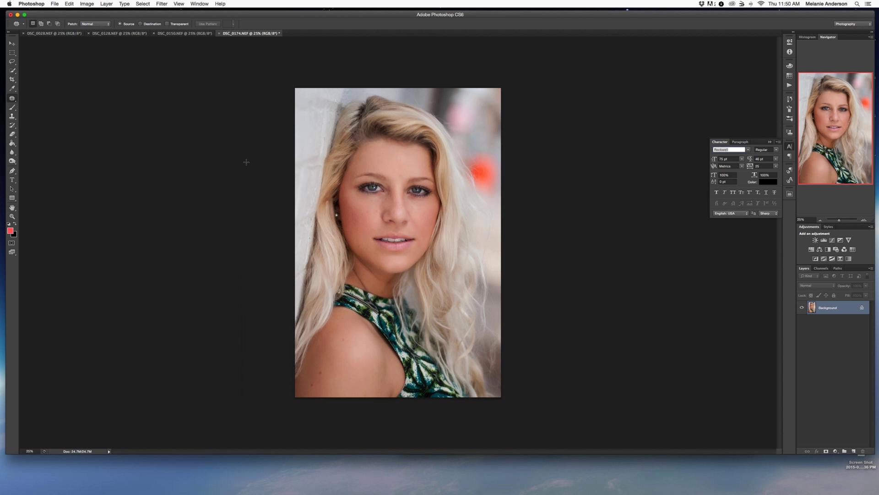
pyautogui.press('super+plus')
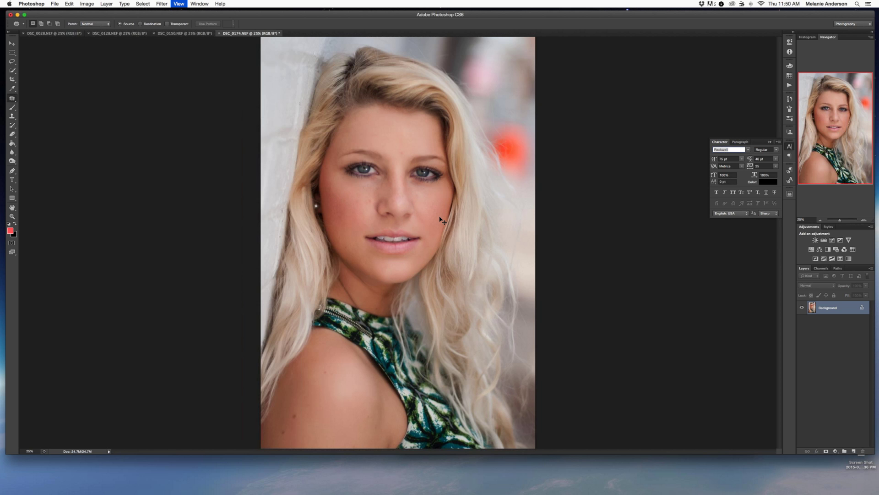
pyautogui.press('super+plus')
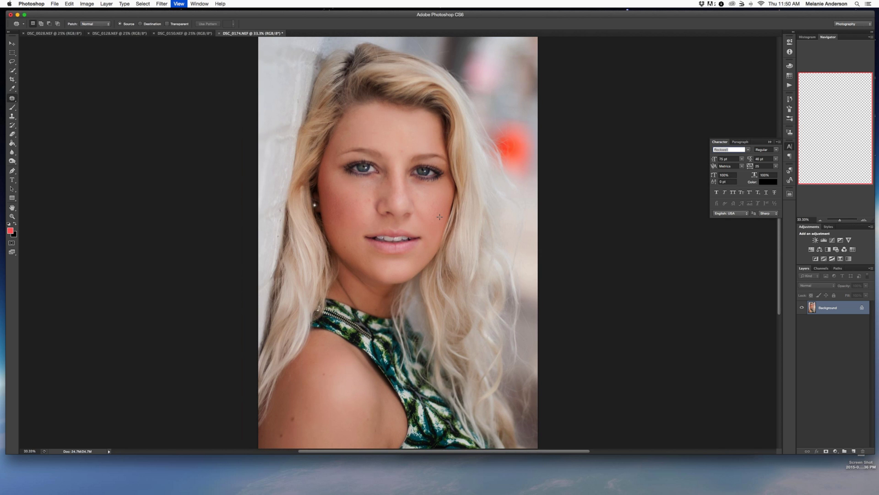
pyautogui.press('super+plus')
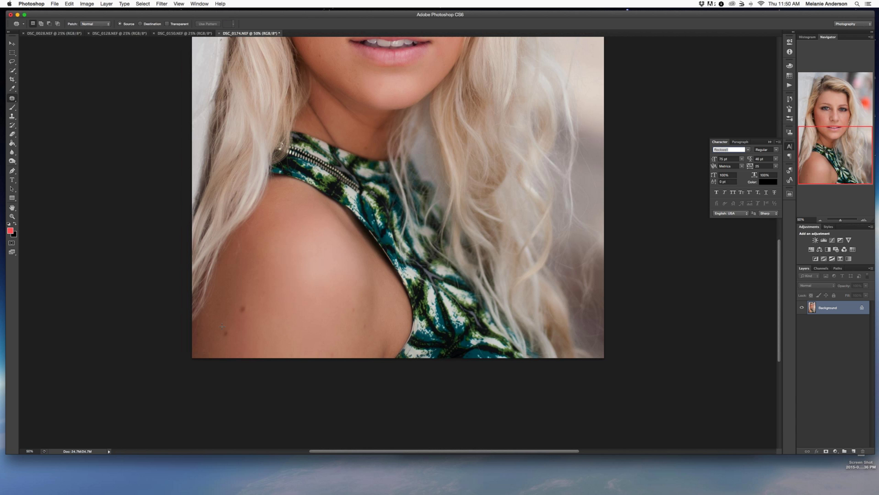
pyautogui.moveTo(222, 326); pyautogui.dragTo(241, 275)
pyautogui.moveTo(242, 295); pyautogui.dragTo(277, 295)
pyautogui.moveTo(348, 300)
pyautogui.mouseDown()
pyautogui.moveTo(370, 309)
pyautogui.moveTo(324, 310)
pyautogui.mouseUp()
pyautogui.press('super+d')
# Patch the blemishes on the neck, jaw and chin with clean skin
pyautogui.scroll(5, 469, 159)
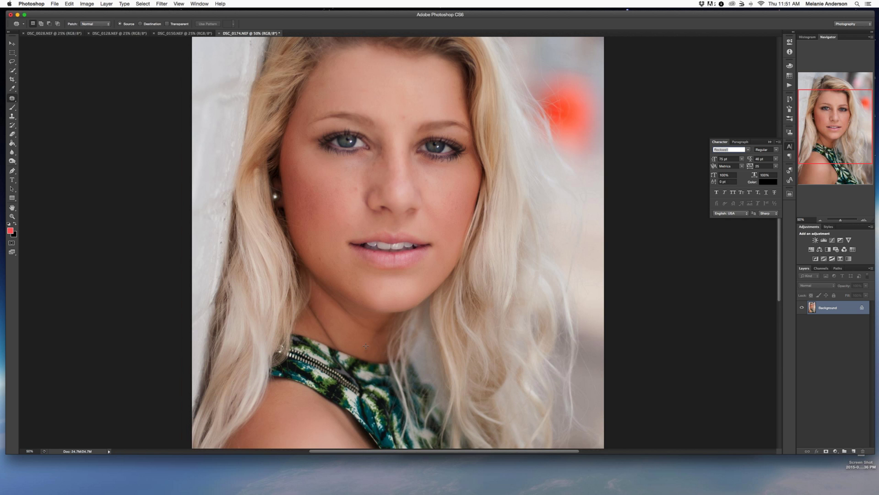
pyautogui.moveTo(372, 348); pyautogui.dragTo(345, 329)
pyautogui.press('super+d')
pyautogui.moveTo(325, 266)
pyautogui.mouseDown()
pyautogui.moveTo(335, 259)
pyautogui.moveTo(317, 242)
pyautogui.moveTo(328, 250)
pyautogui.mouseUp()
pyautogui.press('super+d')
pyautogui.press('super+d')
pyautogui.moveTo(329, 246)
pyautogui.mouseDown()
pyautogui.moveTo(363, 281)
pyautogui.moveTo(357, 264)
pyautogui.mouseUp()
pyautogui.press('super+d')
pyautogui.moveTo(360, 267); pyautogui.dragTo(335, 250)
pyautogui.press('super+d')
pyautogui.moveTo(361, 292)
pyautogui.mouseDown()
pyautogui.moveTo(350, 275)
pyautogui.moveTo(360, 267)
pyautogui.moveTo(338, 253)
pyautogui.mouseUp()
pyautogui.press('super+d')
pyautogui.press('super+d')
pyautogui.press('super+d')
# Patch the spots on the cheek nearest the earring and beside the bridge of the nose
pyautogui.moveTo(341, 220)
pyautogui.mouseDown()
pyautogui.moveTo(339, 180)
pyautogui.moveTo(358, 191)
pyautogui.moveTo(352, 183)
pyautogui.mouseUp()
pyautogui.press('super+d')
pyautogui.press('super+d')
pyautogui.moveTo(353, 188); pyautogui.dragTo(341, 203)
pyautogui.press('super+d')
pyautogui.press('super+d')
pyautogui.moveTo(302, 167); pyautogui.dragTo(292, 133)
pyautogui.press('super+d')
pyautogui.moveTo(367, 161)
pyautogui.mouseDown()
pyautogui.moveTo(378, 168)
pyautogui.moveTo(375, 155)
pyautogui.mouseUp()
pyautogui.press('super+d')
# Patch the spots between the eyebrows and across the forehead
pyautogui.moveTo(407, 113); pyautogui.dragTo(406, 114)
pyautogui.moveTo(404, 118)
pyautogui.mouseDown()
pyautogui.moveTo(417, 114)
pyautogui.moveTo(395, 111)
pyautogui.mouseUp()
pyautogui.press('super+d')
pyautogui.moveTo(396, 109)
pyautogui.mouseDown()
pyautogui.moveTo(407, 103)
pyautogui.moveTo(344, 77)
pyautogui.mouseUp()
pyautogui.press('super+d')
pyautogui.press('super+d')
pyautogui.moveTo(338, 81); pyautogui.dragTo(321, 83)
pyautogui.press('super+d')
pyautogui.moveTo(322, 85)
pyautogui.mouseDown()
pyautogui.moveTo(330, 94)
pyautogui.moveTo(310, 118)
pyautogui.mouseUp()
pyautogui.press('super+d')
pyautogui.press('super+d')
pyautogui.press('super+d')
# Patch the skin beneath both eyes and on the cheek farthest from the earring
pyautogui.moveTo(318, 155); pyautogui.dragTo(326, 162)
pyautogui.press('super+d')
pyautogui.moveTo(422, 172); pyautogui.dragTo(423, 171)
pyautogui.moveTo(427, 174); pyautogui.dragTo(445, 178)
pyautogui.press('super+d')
pyautogui.moveTo(455, 181); pyautogui.dragTo(443, 170)
pyautogui.press('super+d')
pyautogui.moveTo(462, 205); pyautogui.dragTo(449, 198)
pyautogui.press('super+d')
# Patch the shiny and uneven spots along the bridge and tip of the nose
pyautogui.moveTo(394, 158)
pyautogui.mouseDown()
pyautogui.moveTo(384, 176)
pyautogui.moveTo(422, 172)
pyautogui.moveTo(427, 185)
pyautogui.moveTo(391, 170)
pyautogui.moveTo(392, 190)
pyautogui.mouseUp()
pyautogui.press('super+d')
pyautogui.press('super+d')
pyautogui.press('super+d')
pyautogui.moveTo(393, 190); pyautogui.dragTo(404, 196)
pyautogui.press('super+d')
pyautogui.moveTo(404, 194)
pyautogui.mouseDown()
pyautogui.moveTo(388, 182)
pyautogui.moveTo(387, 194)
pyautogui.moveTo(374, 187)
pyautogui.moveTo(379, 174)
pyautogui.moveTo(346, 177)
pyautogui.mouseUp()
pyautogui.press('super+d')
pyautogui.press('super+d')
pyautogui.press('super+d')
pyautogui.press('super+d')
# Patch the skin under the eye on the earring side and a spot on the lower cheek
pyautogui.moveTo(357, 162)
pyautogui.mouseDown()
pyautogui.moveTo(332, 166)
pyautogui.moveTo(349, 193)
pyautogui.mouseUp()
pyautogui.press('super+d')
pyautogui.press('super+d')
pyautogui.moveTo(364, 164); pyautogui.dragTo(367, 202)
pyautogui.press('super+d')
pyautogui.press('super+d')
pyautogui.moveTo(297, 221); pyautogui.dragTo(299, 225)
pyautogui.press('super+d')
# Select the small area on the ear just above the pearl earring and fill it with Content-Aware at 100% opacity
pyautogui.moveTo(288, 188); pyautogui.dragTo(275, 192)
pyautogui.press('super+d')
pyautogui.press('shift')
pyautogui.hotkey('shift', 'BackSpace')
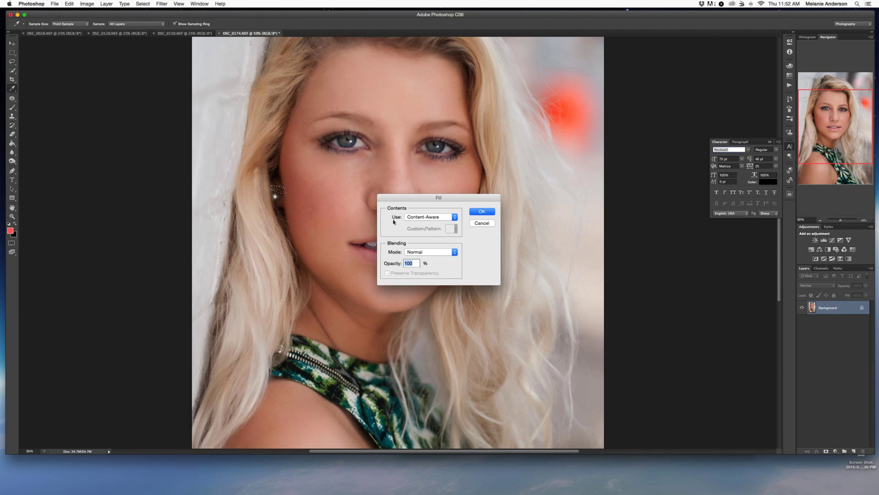
pyautogui.click(480, 212)
pyautogui.press('j')
pyautogui.press('super+d')
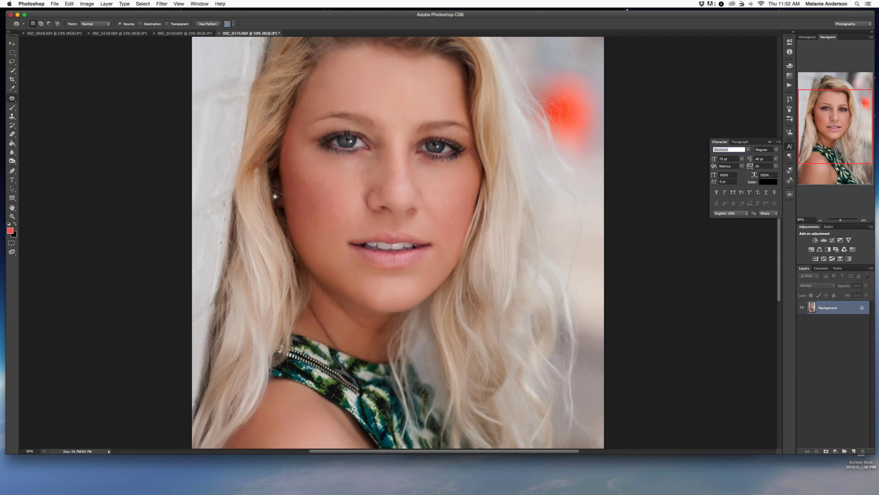
pyautogui.press('super+d')
# Patch the marks on the white wall beside and above the hair
pyautogui.scroll(3, 400, 250)
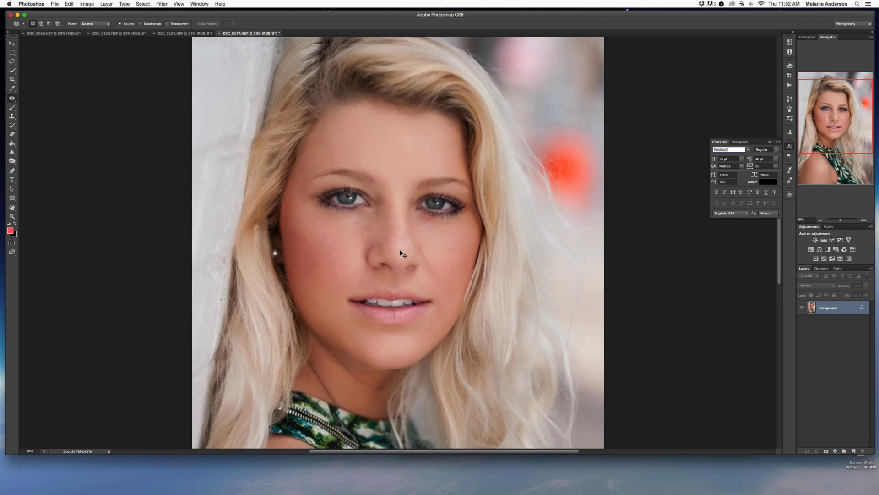
pyautogui.press('super+0')
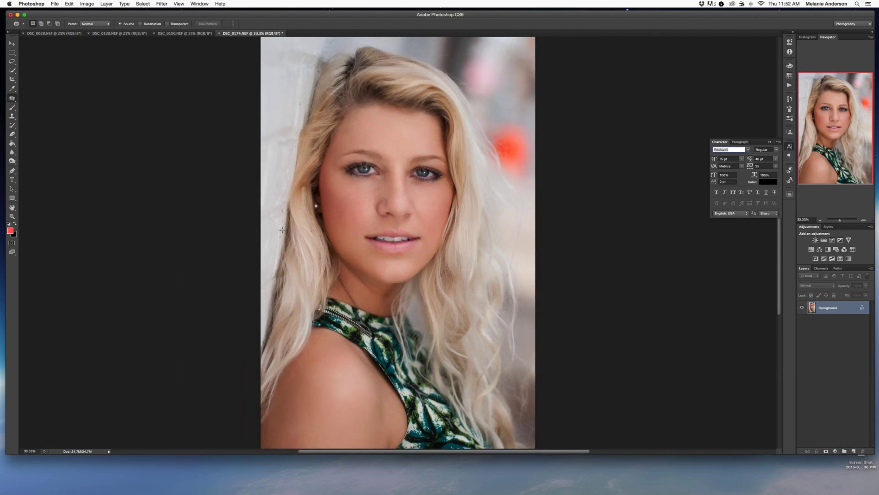
pyautogui.moveTo(282, 233); pyautogui.dragTo(283, 209)
pyautogui.click(268, 202)
pyautogui.moveTo(315, 69); pyautogui.dragTo(315, 71)
pyautogui.click(303, 95)
pyautogui.moveTo(316, 71); pyautogui.dragTo(298, 105)
pyautogui.click(305, 101)
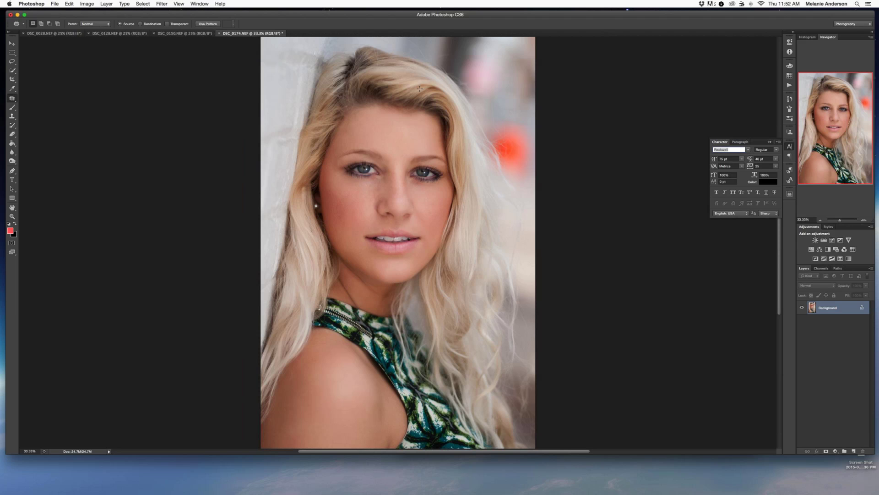
# Patch the stray hairs against the blurred background above the head and near the red spot
pyautogui.moveTo(410, 40)
pyautogui.mouseDown()
pyautogui.moveTo(435, 61)
pyautogui.moveTo(430, 55)
pyautogui.mouseUp()
pyautogui.click(440, 60)
pyautogui.moveTo(492, 127); pyautogui.dragTo(509, 105)
pyautogui.hotkey('ctrl', 'd')
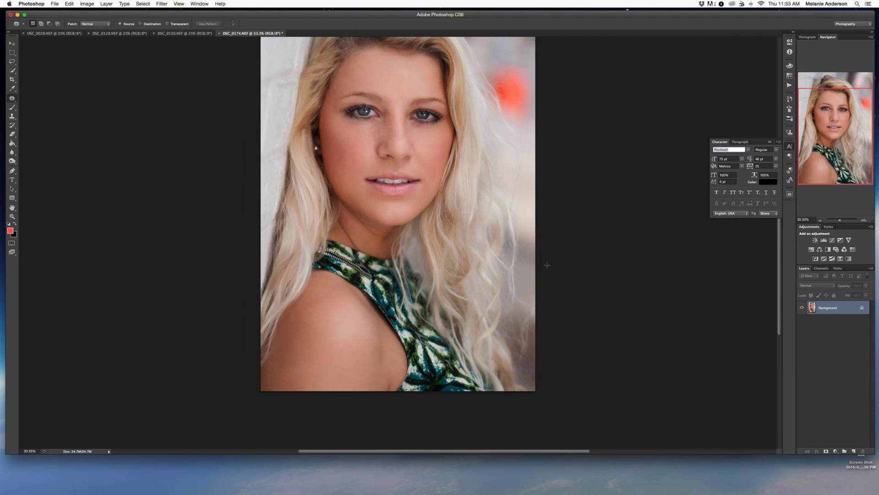
# Open the Kubota Action Dashboard and browse its full list of actions
pyautogui.scroll(3, 547, 264)
pyautogui.scroll(2, 547, 264)
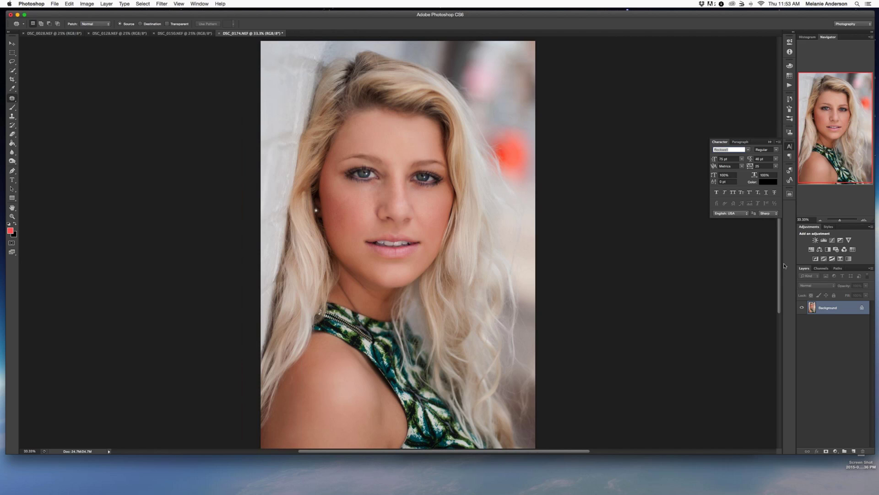
pyautogui.click(789, 193)
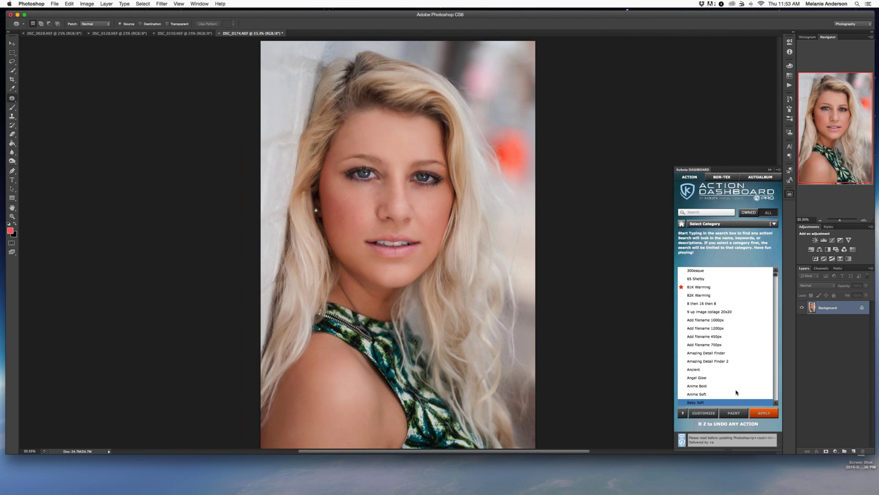
pyautogui.click(722, 312)
pyautogui.scroll(-4, 720, 286)
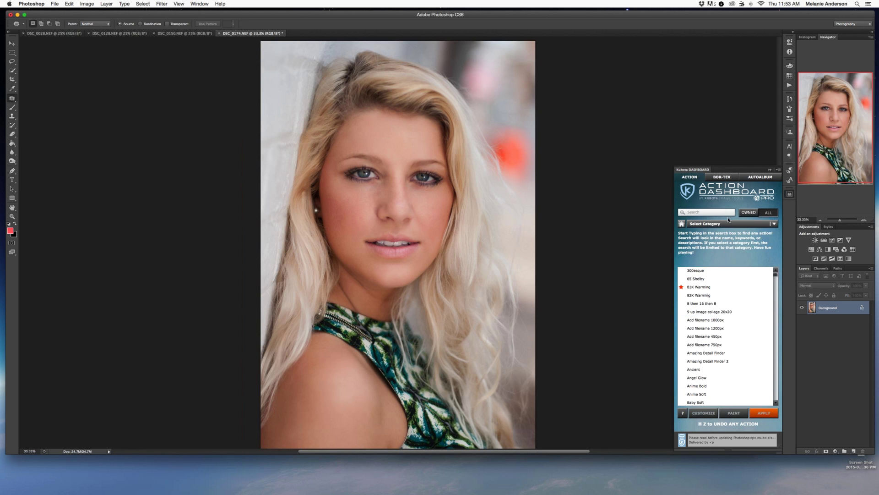
pyautogui.click(741, 321)
pyautogui.scroll(-20, 740, 324)
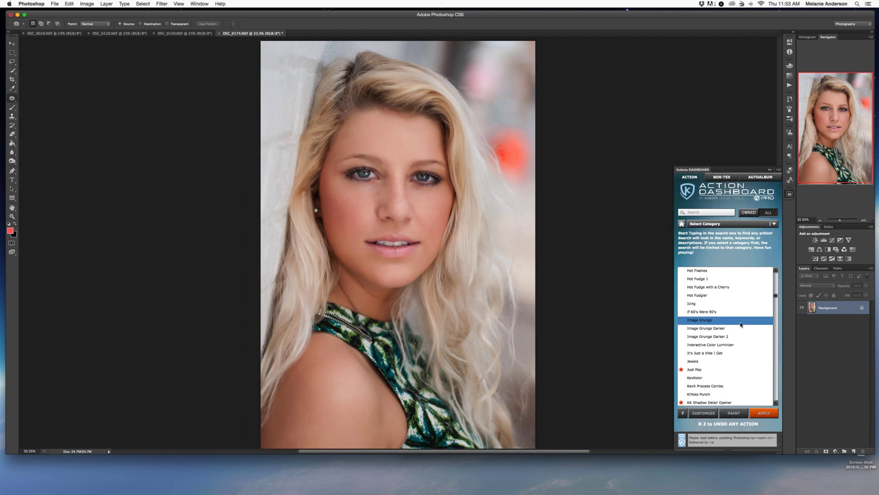
pyautogui.scroll(-10, 741, 324)
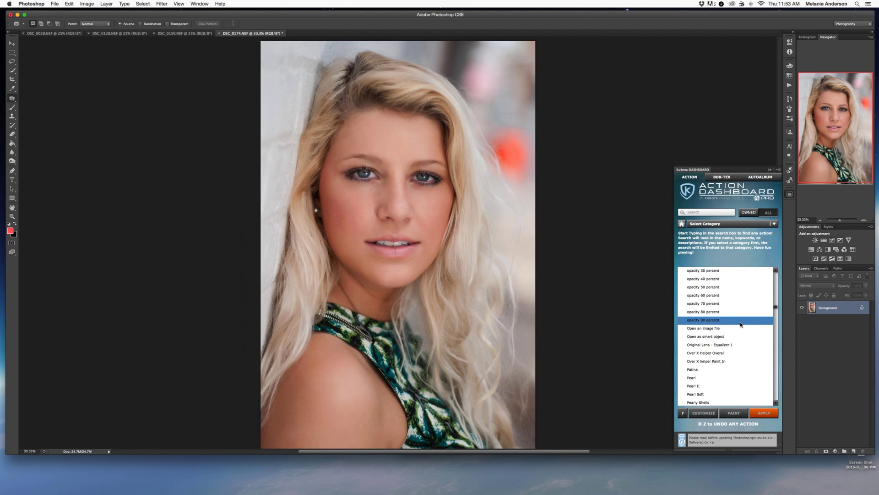
pyautogui.scroll(20, 741, 324)
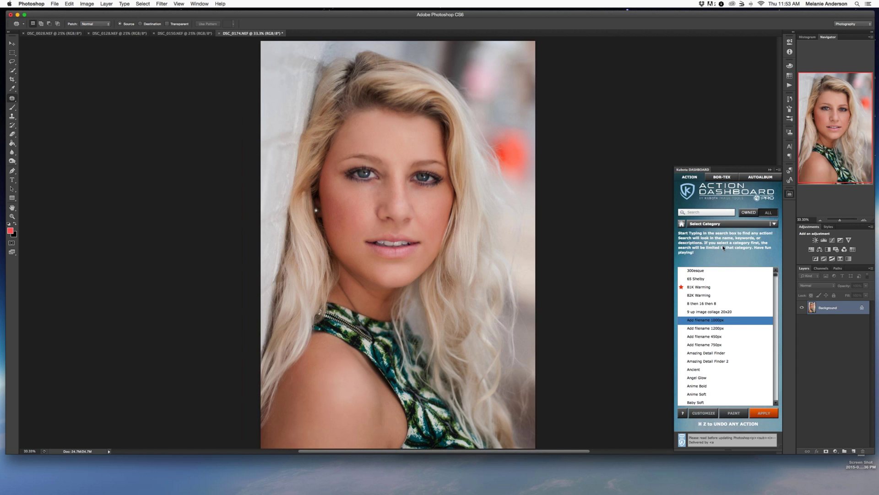
# Limit the dashboard's action list to Favorites and look through the favourite actions
pyautogui.click(721, 224)
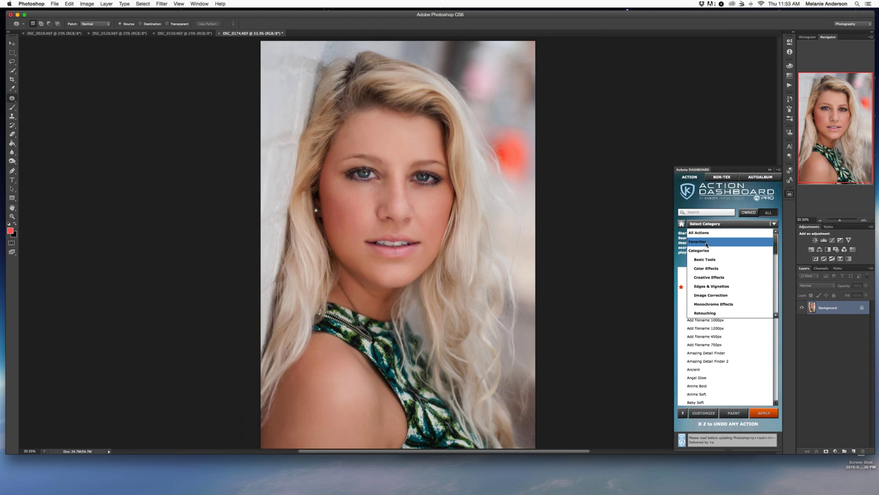
pyautogui.click(707, 242)
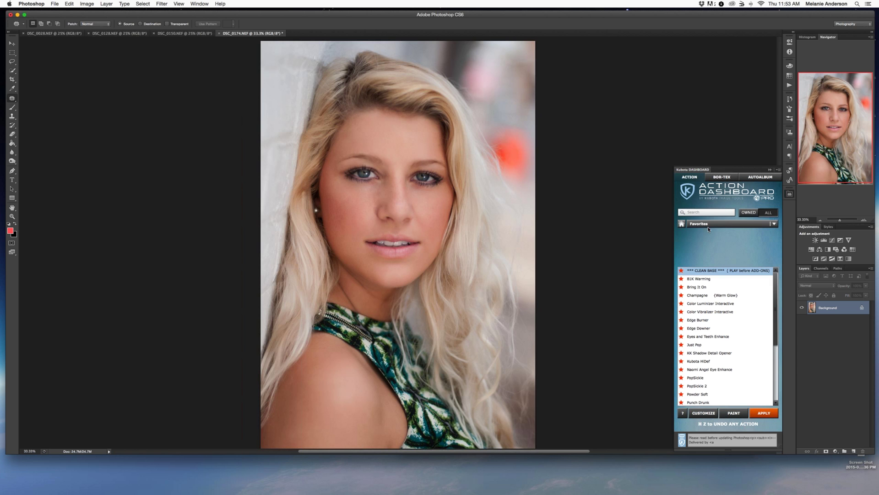
pyautogui.scroll(-5, 709, 307)
pyautogui.scroll(5, 707, 306)
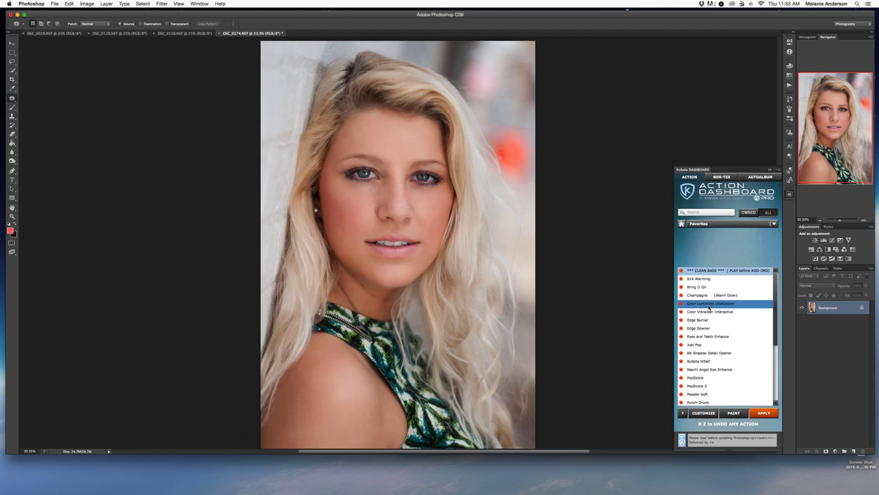
# Look through the favourite actions and the full action list, and return the dashboard to Favorites
pyautogui.scroll(-5, 707, 305)
pyautogui.click(701, 369)
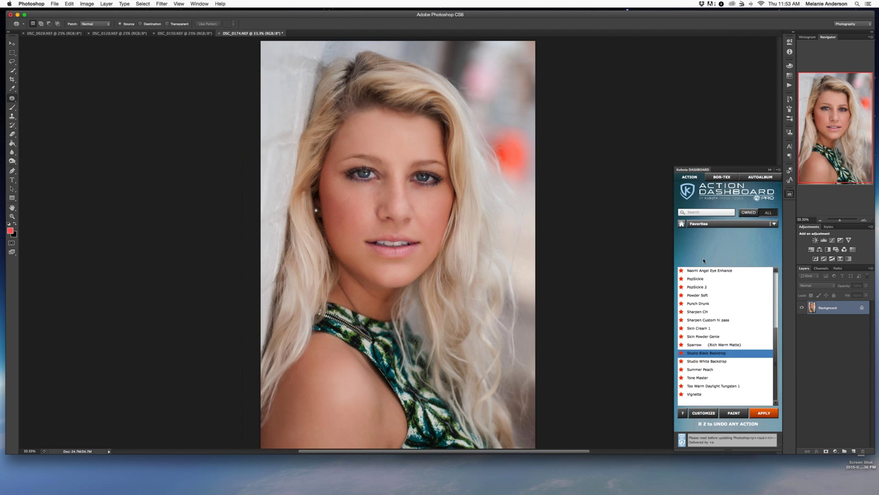
pyautogui.click(708, 224)
pyautogui.click(708, 232)
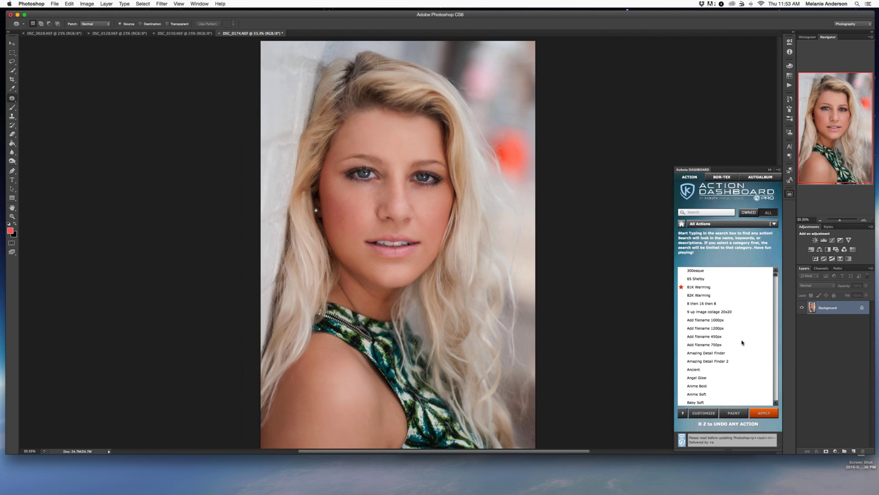
pyautogui.scroll(-10, 742, 342)
pyautogui.scroll(-5, 742, 342)
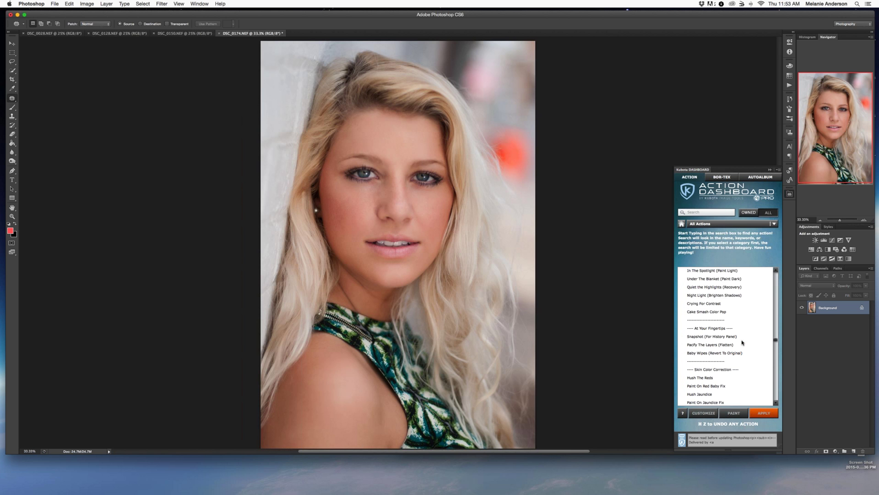
pyautogui.click(709, 223)
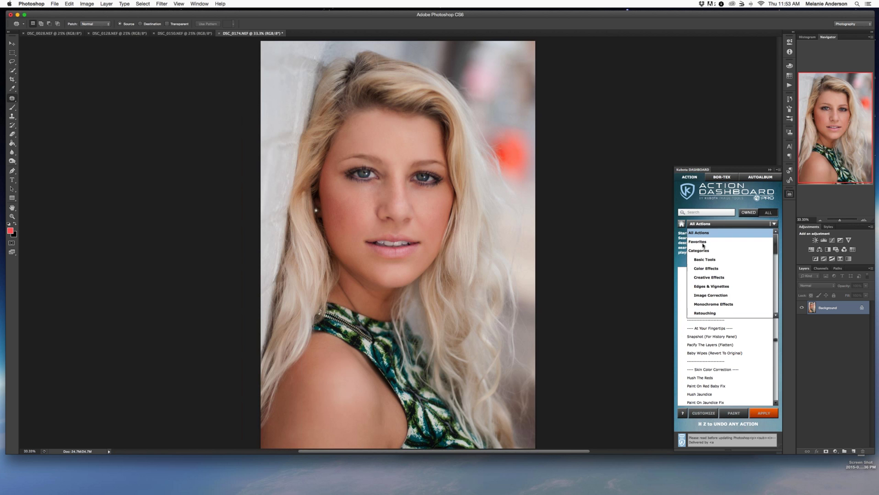
pyautogui.click(708, 240)
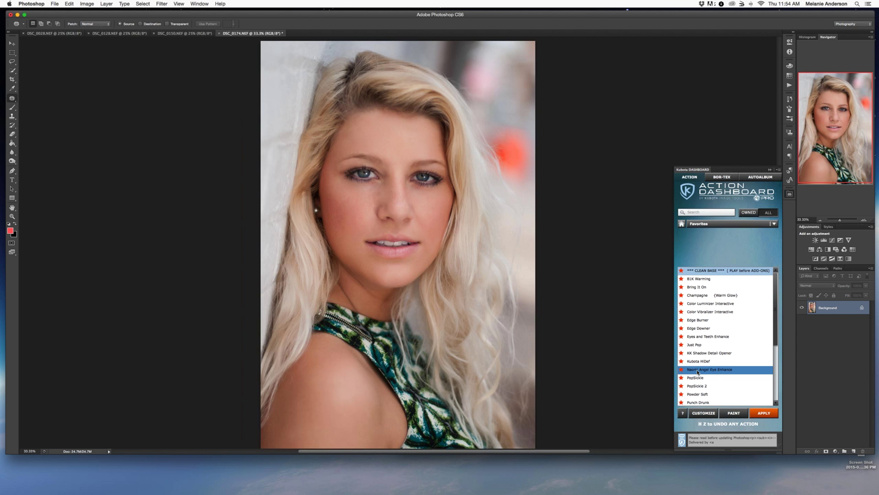
# Run the Naomi Angel Eye Enhance action and paint both eyes into the sharpen layer's mask with an 84% opacity brush
pyautogui.click(738, 370)
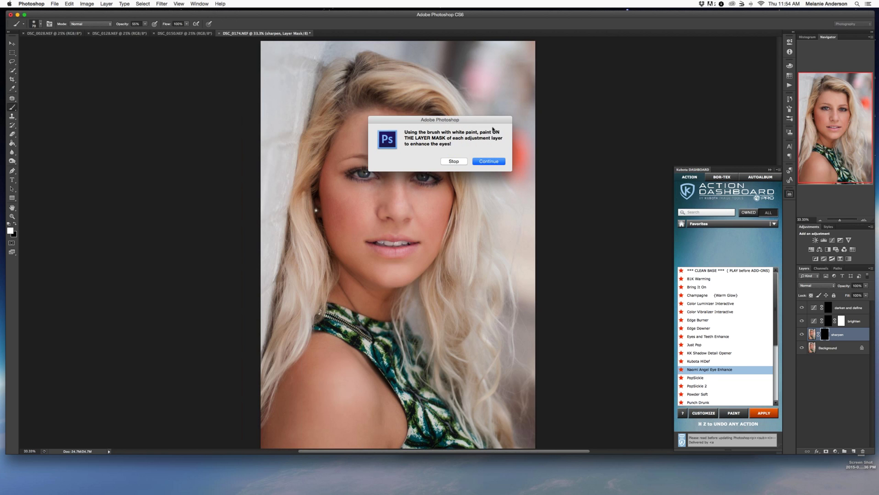
pyautogui.click(489, 161)
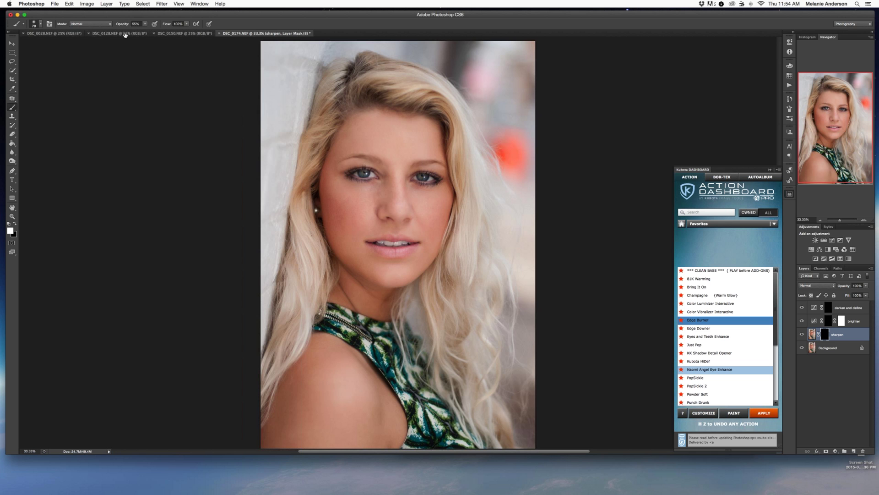
pyautogui.press('6')
pyautogui.press('7')
pyautogui.press('8')
pyautogui.press('4')
pyautogui.press(']')
pyautogui.press(']')
pyautogui.press(']')
pyautogui.moveTo(359, 174); pyautogui.dragTo(368, 173)
pyautogui.moveTo(423, 177)
pyautogui.mouseDown()
pyautogui.moveTo(432, 179)
pyautogui.moveTo(424, 179)
pyautogui.mouseUp()
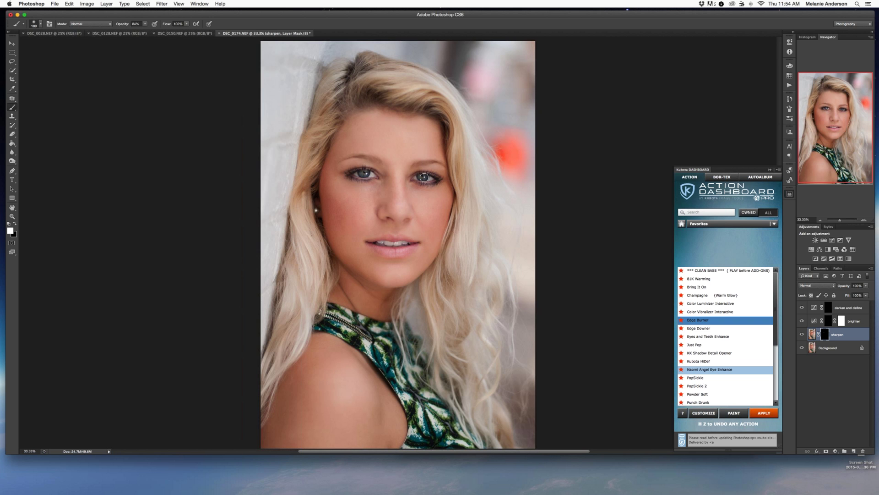
# Toggle the sharpen layer's visibility to compare the eyes with and without sharpening
pyautogui.click(802, 333)
pyautogui.click(802, 333)
pyautogui.click(802, 334)
pyautogui.click(803, 334)
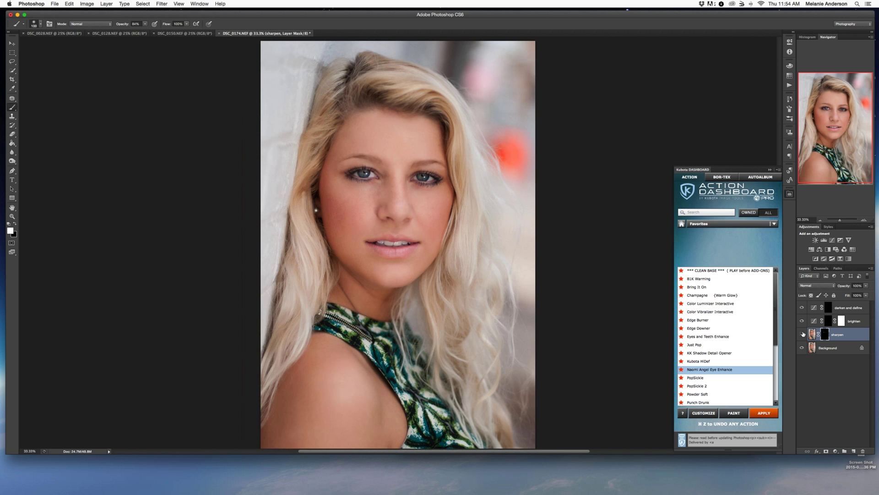
pyautogui.click(803, 334)
pyautogui.click(803, 334)
# Paint both eyes into the masks of the brighten layer and the darken and define layer
pyautogui.click(863, 324)
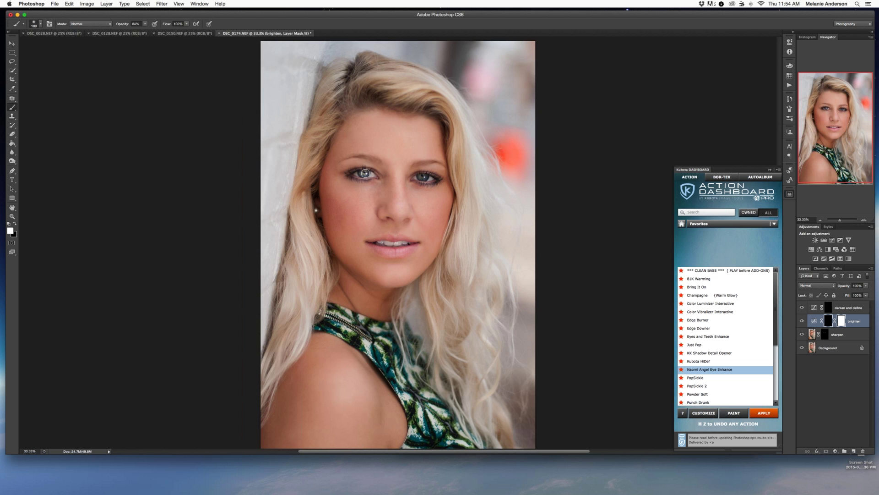
pyautogui.click(423, 176)
pyautogui.click(852, 310)
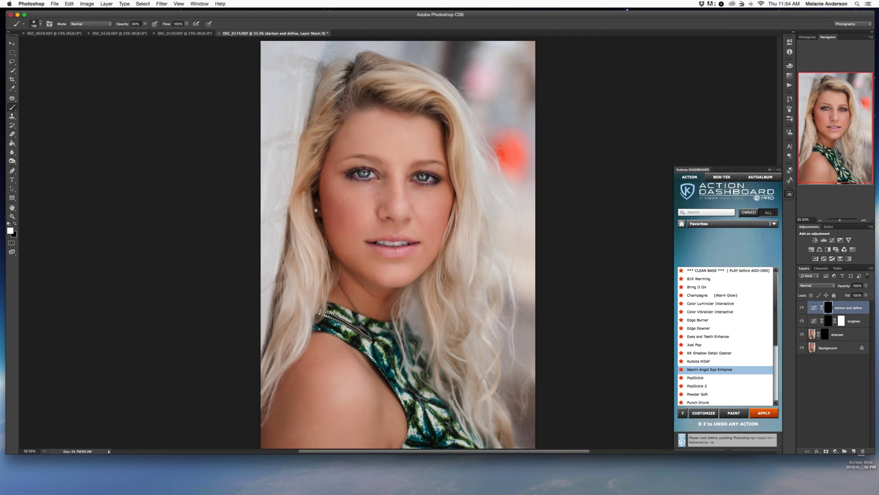
pyautogui.click(424, 177)
pyautogui.click(364, 172)
# Reduce the brighten layer's opacity, compare the eye layers, and flatten them into the Background
pyautogui.click(855, 324)
pyautogui.moveTo(846, 285); pyautogui.dragTo(802, 336)
pyautogui.click(840, 307)
pyautogui.moveTo(802, 336); pyautogui.dragTo(802, 307)
pyautogui.press('super+shift+e')
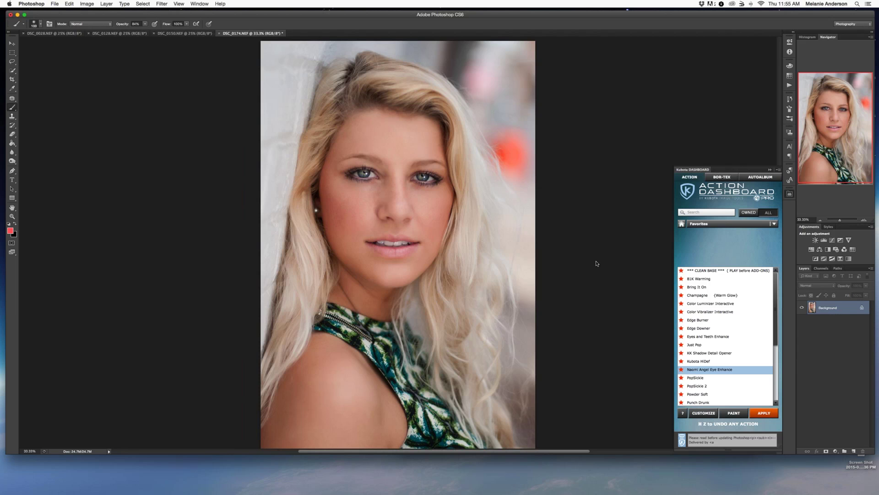
# Run the *** CLEAN BASE *** favourite action on the portrait
pyautogui.press('super+minus')
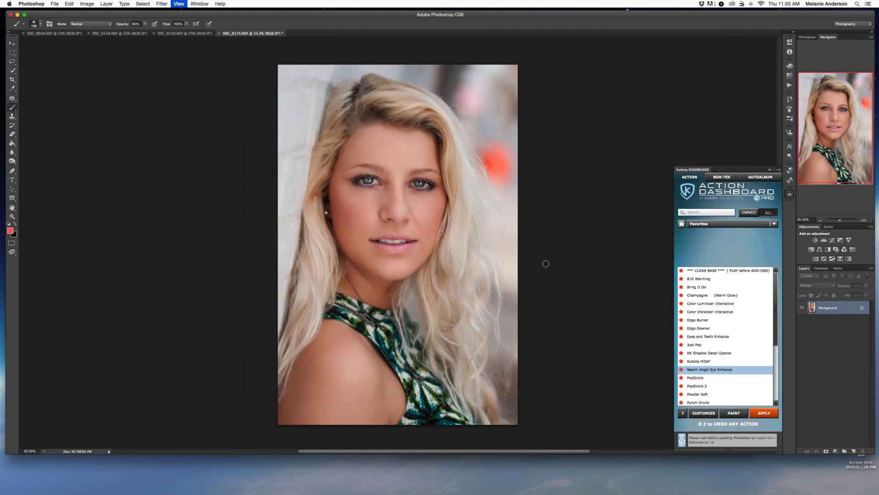
pyautogui.click(713, 312)
pyautogui.click(738, 270)
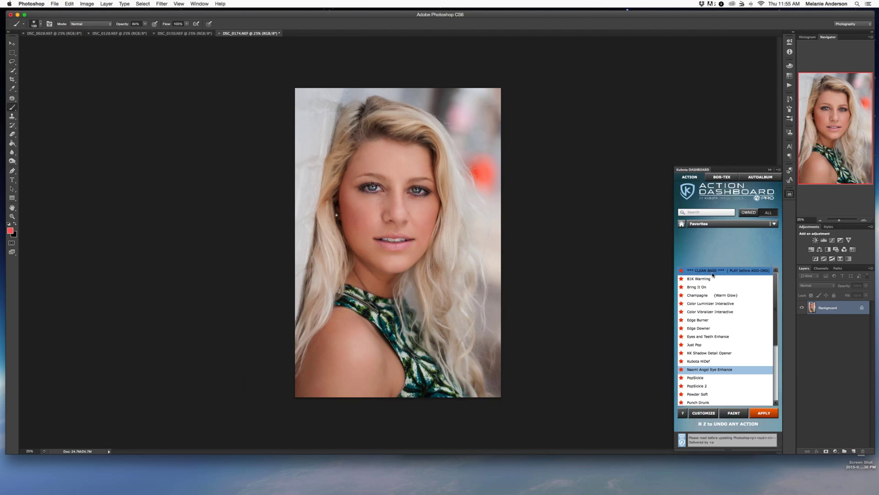
pyautogui.doubleClick(718, 270)
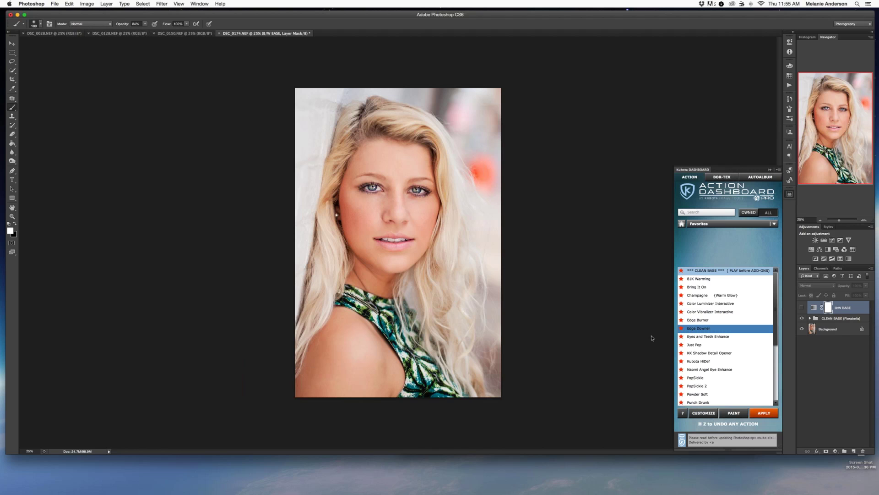
# Lower the CLEAN BASE (Florabella) group's opacity and toggle its visibility to compare the effect
pyautogui.click(853, 318)
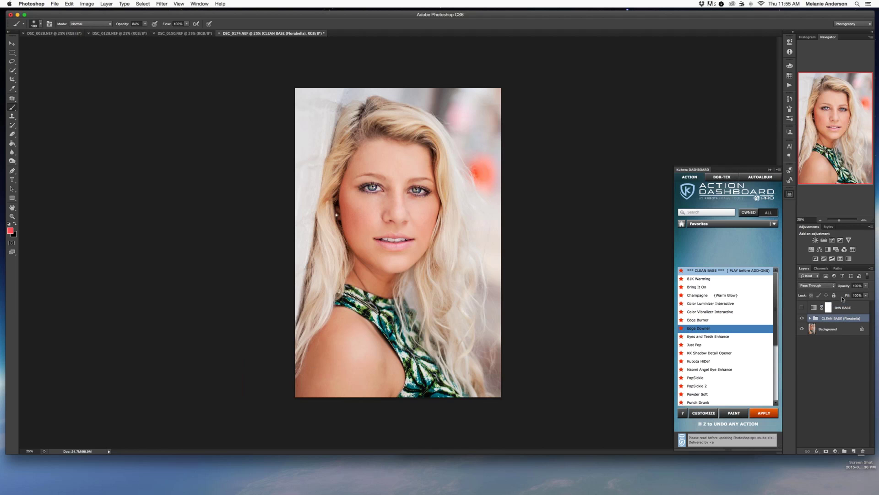
pyautogui.moveTo(844, 286); pyautogui.dragTo(831, 288)
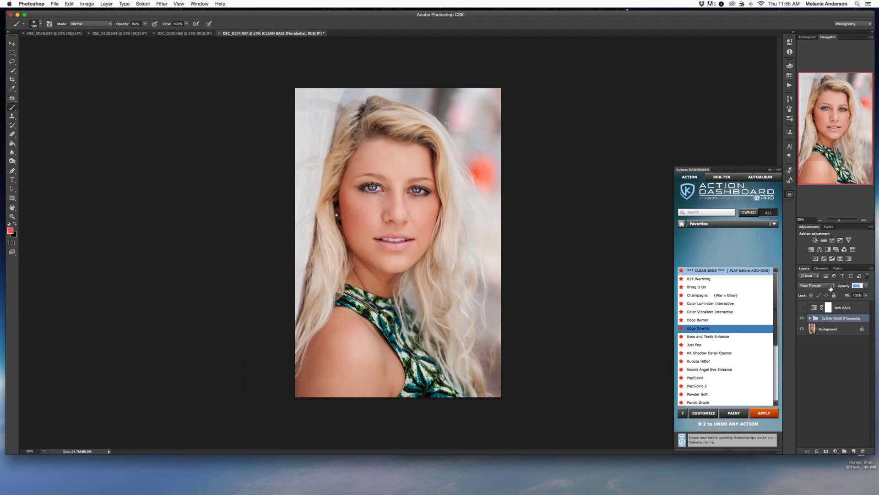
pyautogui.click(802, 318)
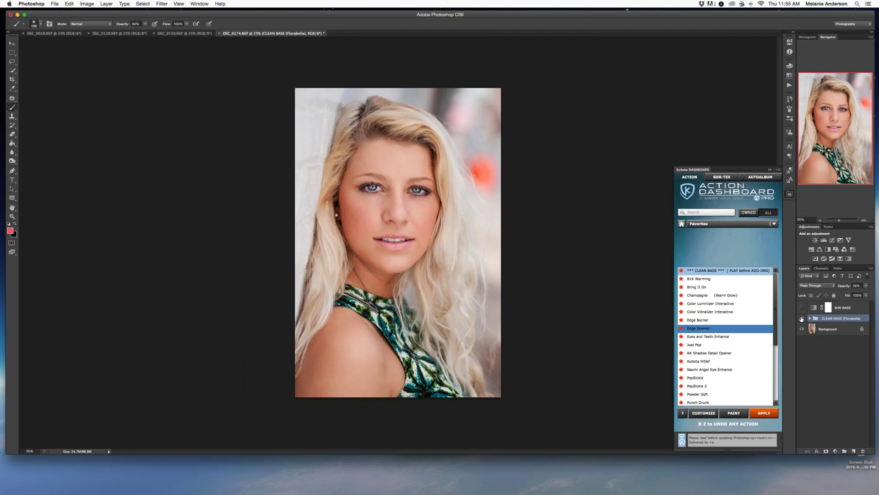
pyautogui.click(801, 318)
pyautogui.click(802, 319)
pyautogui.click(801, 318)
pyautogui.click(801, 318)
pyautogui.click(801, 319)
pyautogui.click(802, 318)
pyautogui.click(802, 318)
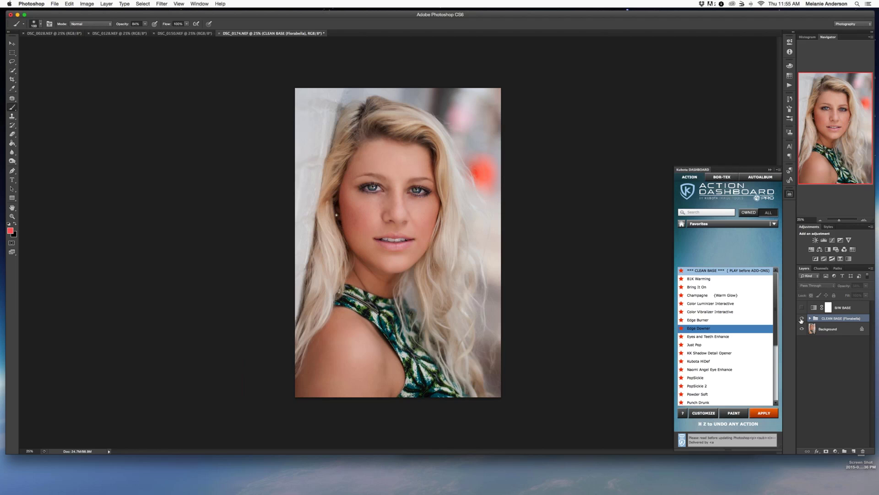
pyautogui.click(802, 319)
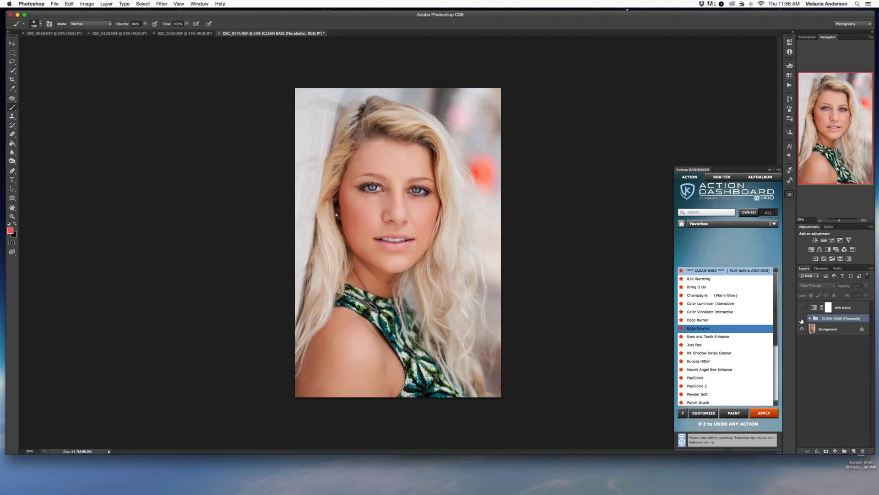
pyautogui.click(801, 318)
# Set the CLEAN BASE (Florabella) group's opacity to 52% and compare the portrait with and without it
pyautogui.click(845, 287)
pyautogui.write('52')
pyautogui.press('Return')
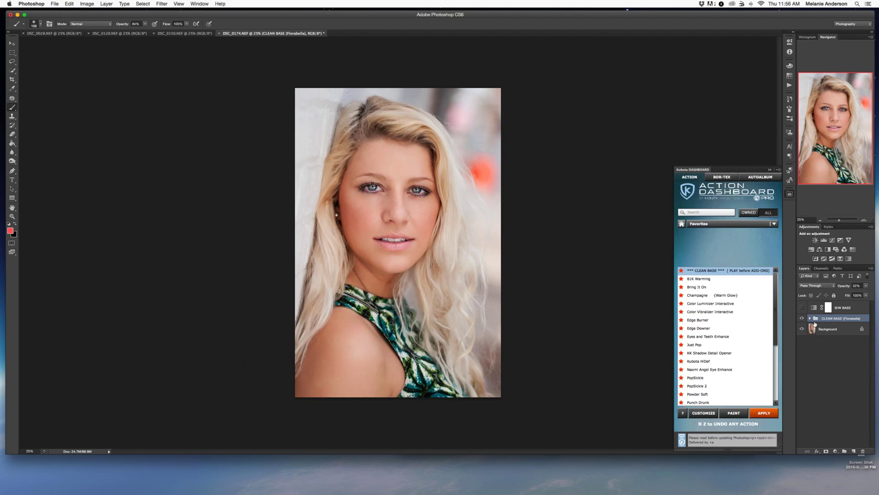
pyautogui.click(802, 318)
pyautogui.click(801, 317)
# Add a Color Balance layer above the CLEAN BASE group, adjusting midtone Cyan–Red and Yellow–Blue slightly and lowering its opacity
pyautogui.click(819, 250)
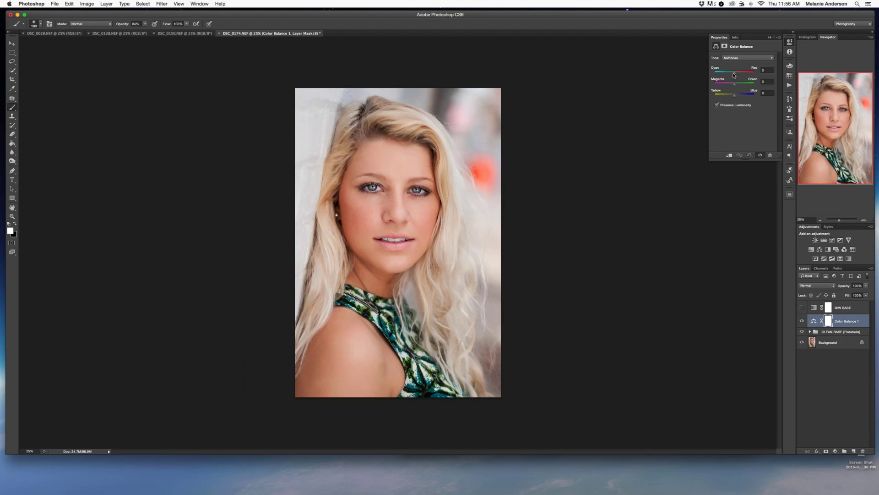
pyautogui.moveTo(736, 76); pyautogui.dragTo(733, 74)
pyautogui.moveTo(735, 97); pyautogui.dragTo(736, 97)
pyautogui.moveTo(848, 286); pyautogui.dragTo(835, 286)
pyautogui.click(802, 321)
pyautogui.click(802, 321)
# Add a Hue/Saturation layer with saturation -85 and invert its mask to black
pyautogui.click(811, 249)
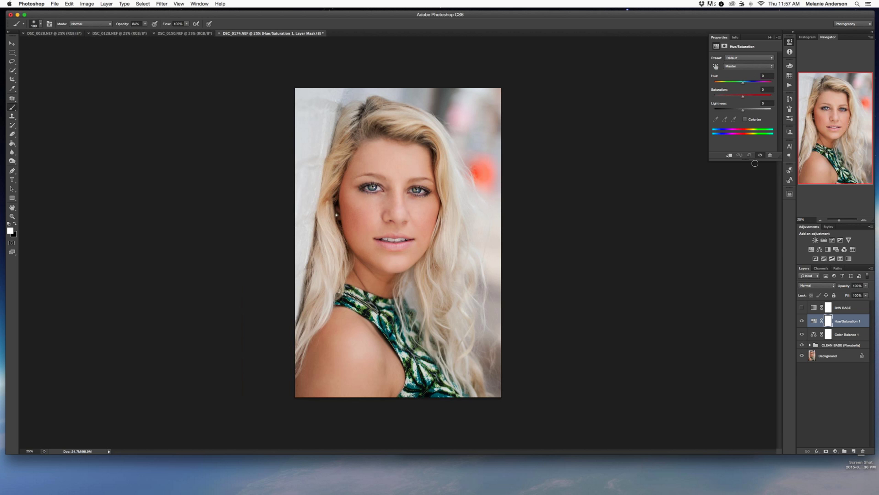
pyautogui.moveTo(740, 96); pyautogui.dragTo(720, 95)
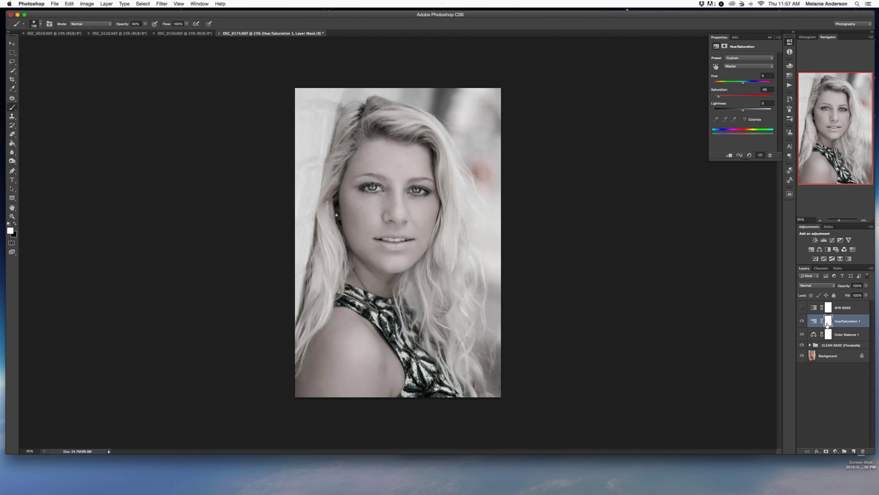
pyautogui.press('super+i')
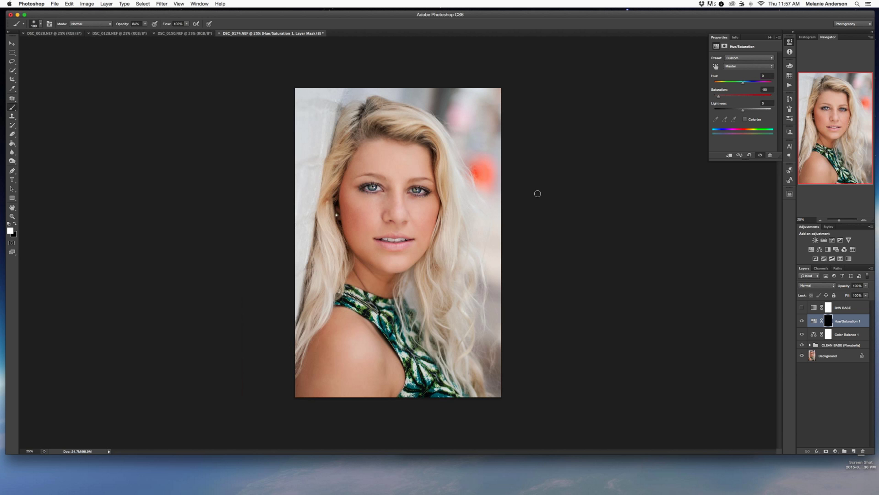
# Paint the red background spot beside the hair into the Hue/Saturation mask with a brush of size 400
pyautogui.press(']')
pyautogui.press(']')
pyautogui.press(']')
pyautogui.press(']')
pyautogui.press(']')
pyautogui.press(']')
pyautogui.moveTo(485, 172); pyautogui.dragTo(479, 160)
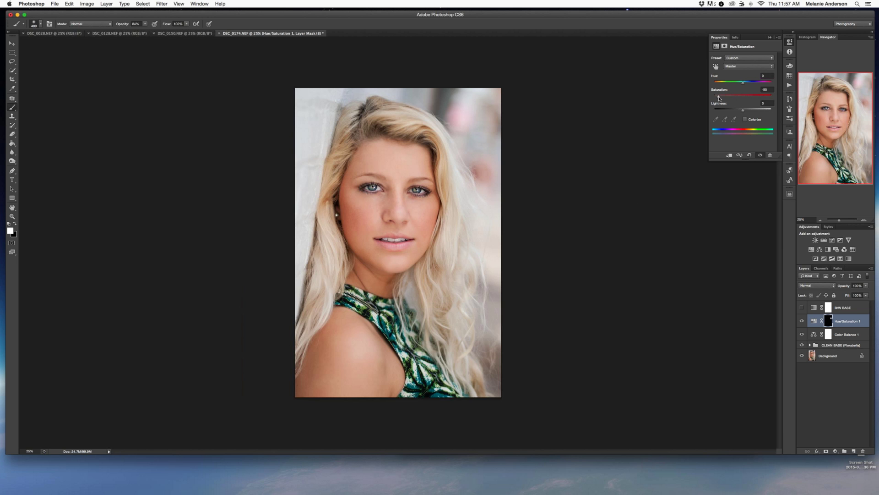
# Set the Hue/Saturation layer's saturation to -100 and flatten the image, discarding the hidden layers
pyautogui.moveTo(719, 98); pyautogui.dragTo(712, 98)
pyautogui.press('super+shift+f')
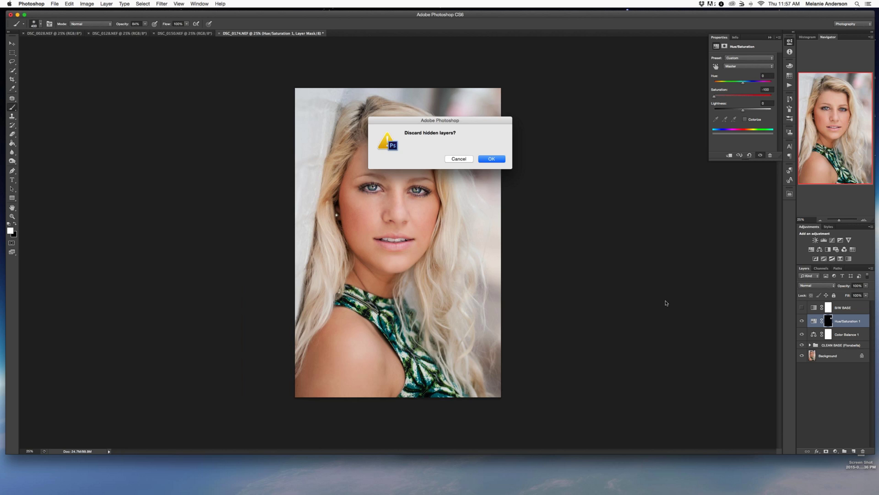
pyautogui.press('Return')
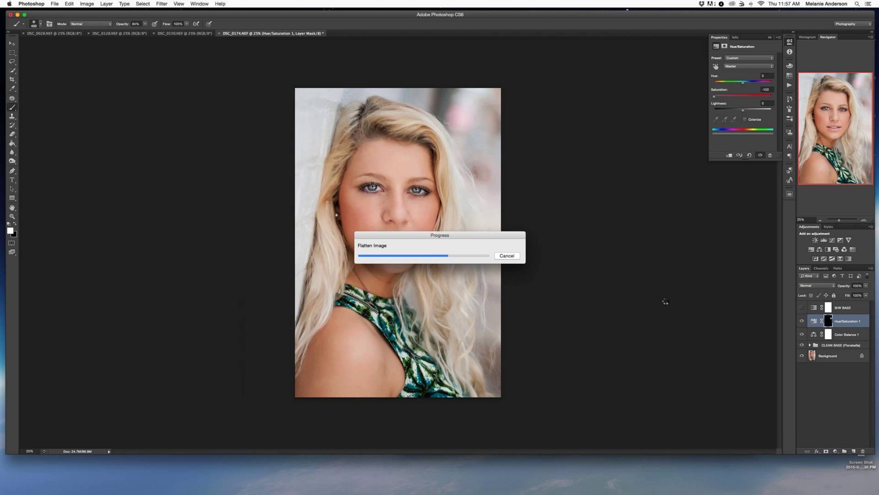
# Patch the hair edge beside the desaturated background spot
pyautogui.press('j')
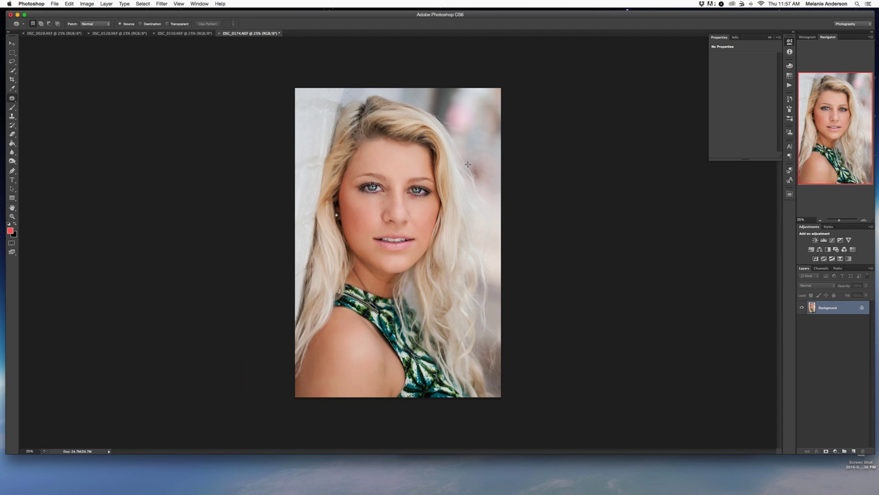
pyautogui.moveTo(468, 163)
pyautogui.mouseDown()
pyautogui.moveTo(477, 179)
pyautogui.moveTo(481, 167)
pyautogui.mouseUp()
pyautogui.press('i')
pyautogui.press('j')
pyautogui.press('super+d')
# Patch the remaining dark patch at the hair edge and the blurred background area just above it
pyautogui.press('super+equal')
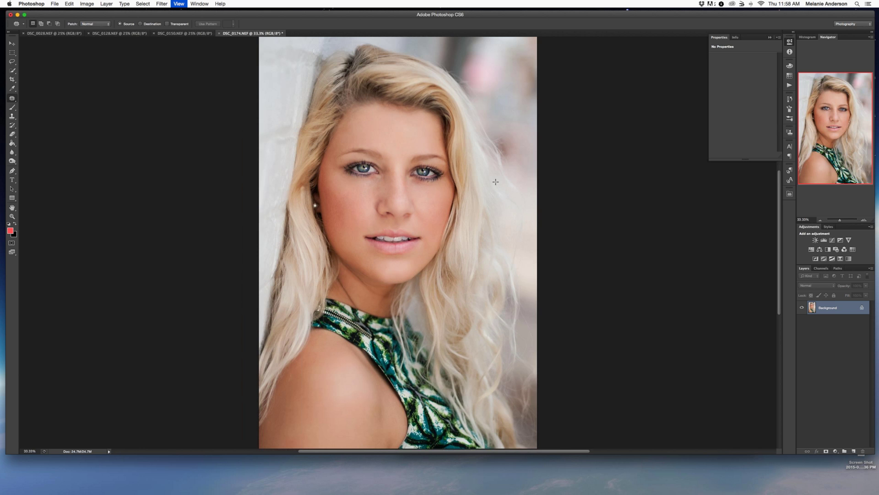
pyautogui.press('super+equal')
pyautogui.hscroll(1, 522, 133)
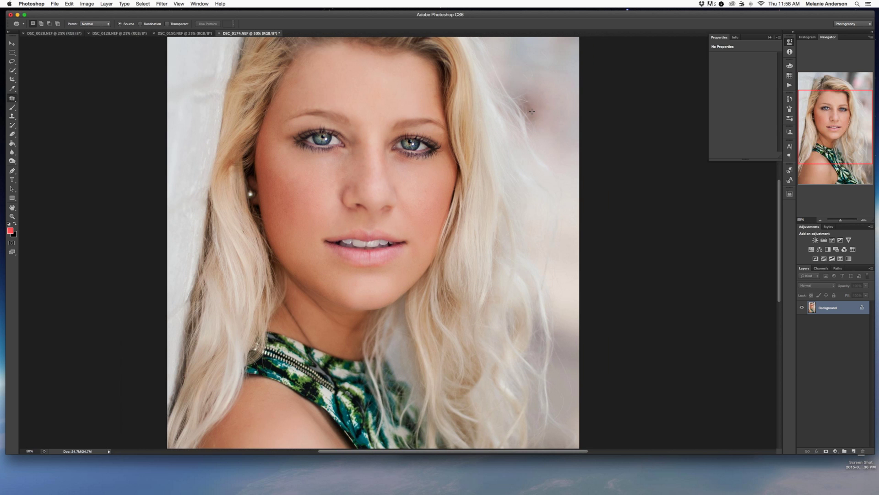
pyautogui.scroll(2, 532, 111)
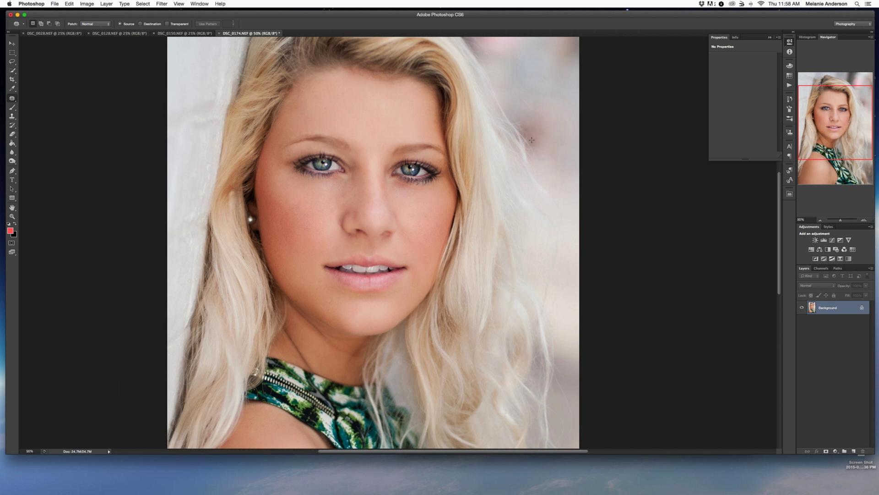
pyautogui.moveTo(532, 138); pyautogui.dragTo(522, 125)
pyautogui.press('super+d')
pyautogui.press('super+d')
pyautogui.moveTo(524, 90); pyautogui.dragTo(546, 95)
pyautogui.press('super+d')
pyautogui.press('super+minus')
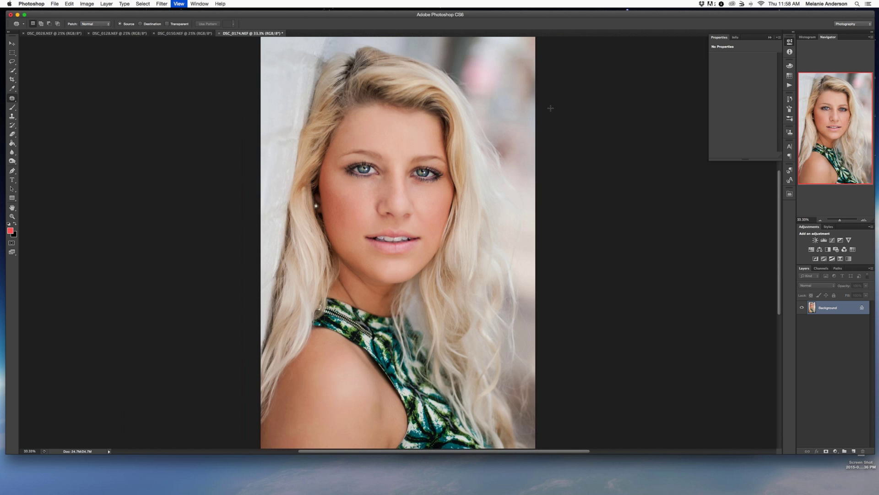
pyautogui.press('super+minus')
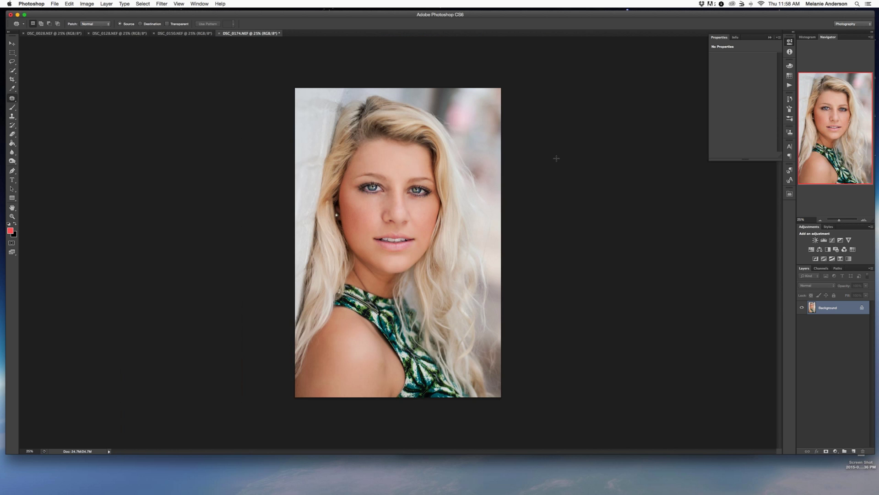
# Apply the Kubota favorite action Sharpen Custom hi pass to the portrait
pyautogui.click(789, 193)
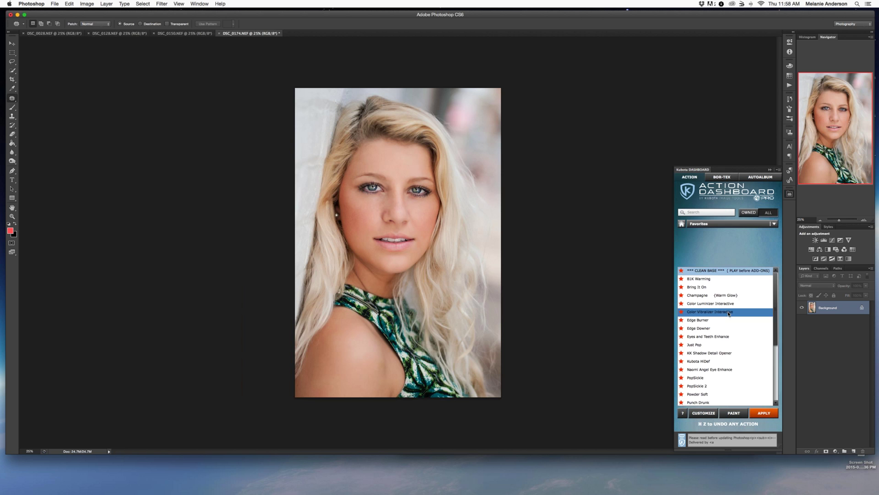
pyautogui.scroll(-5, 689, 320)
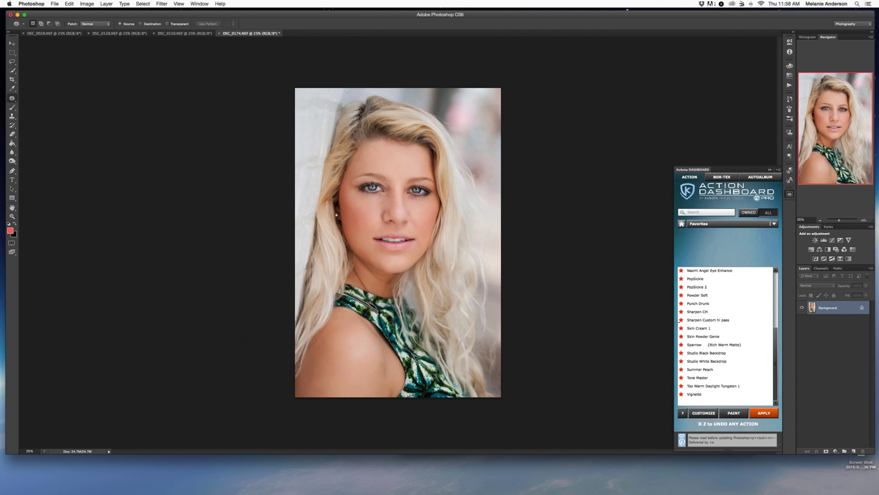
pyautogui.click(717, 320)
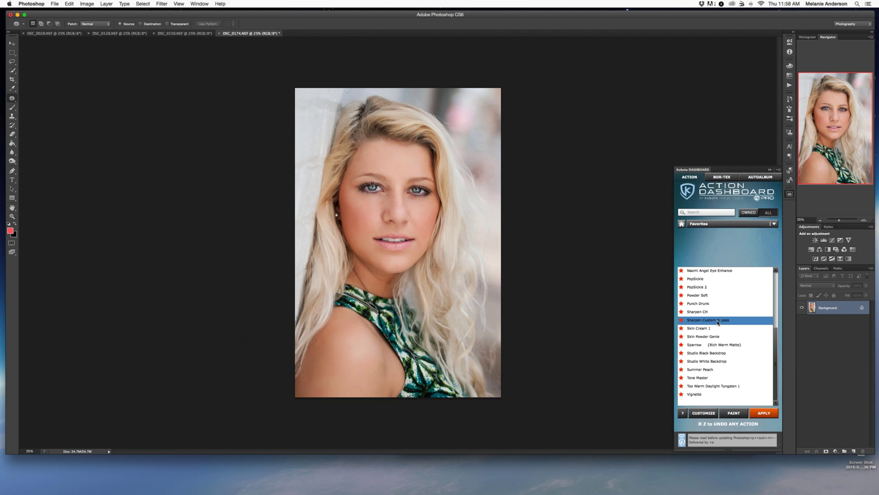
pyautogui.doubleClick(718, 321)
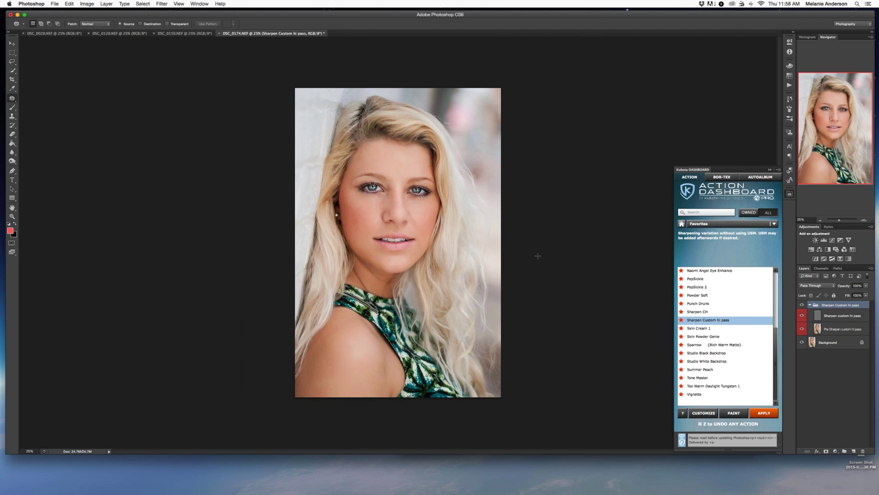
# Compare the portrait with and without the Sharpen Custom hi pass group
pyautogui.click(800, 305)
pyautogui.click(801, 305)
pyautogui.click(800, 305)
pyautogui.click(801, 304)
pyautogui.click(801, 305)
pyautogui.click(801, 304)
pyautogui.click(801, 304)
pyautogui.click(801, 305)
# Open the Textures/Templates folder on the G-DRIVE in Finder and place its window over the Photoshop workspace
pyautogui.moveTo(878, 0)
pyautogui.press('F11')
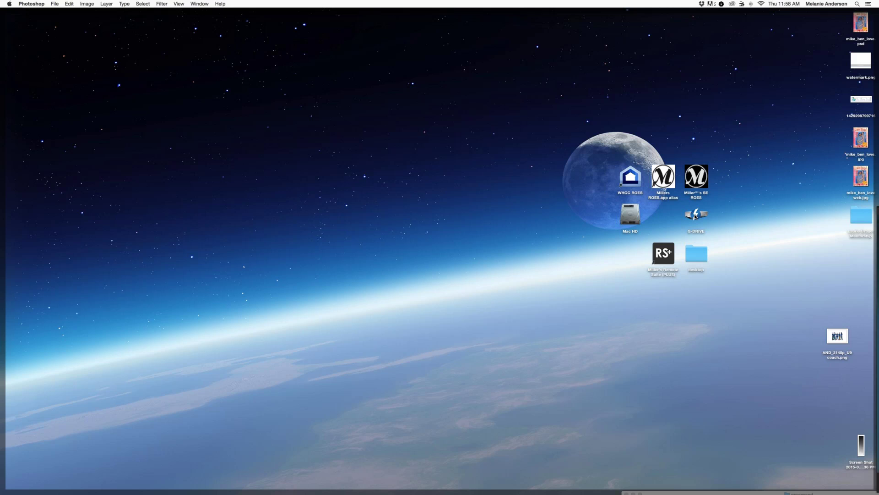
pyautogui.click(696, 215)
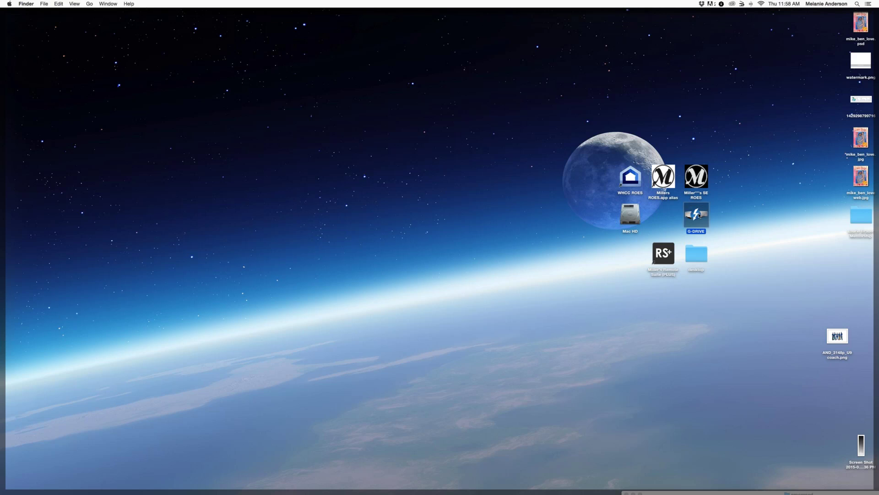
pyautogui.doubleClick(696, 218)
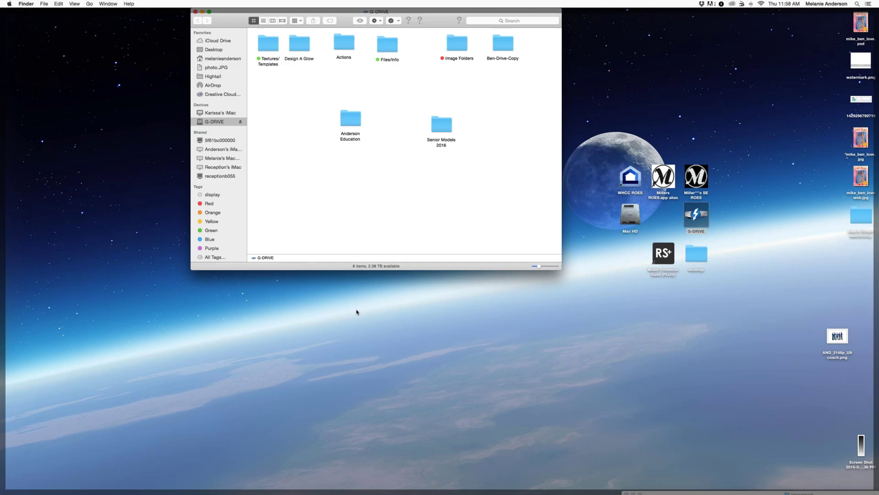
pyautogui.press('F11')
pyautogui.doubleClick(262, 50)
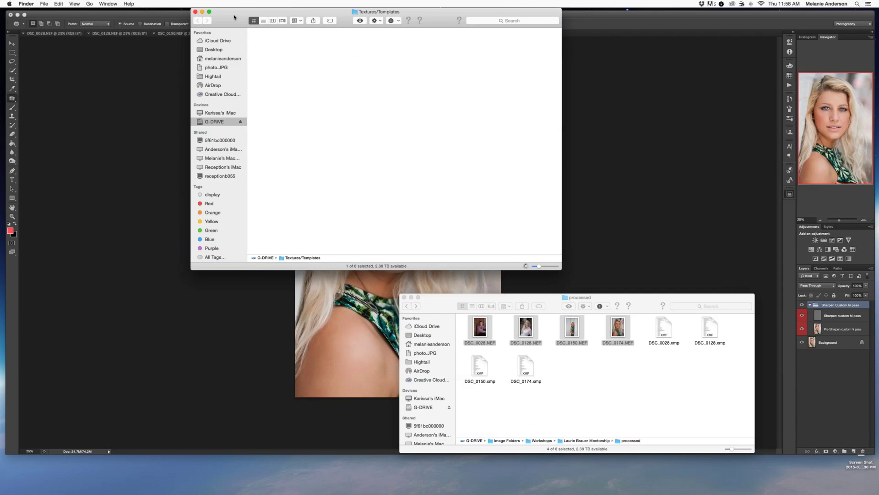
pyautogui.moveTo(233, 18); pyautogui.dragTo(359, 67)
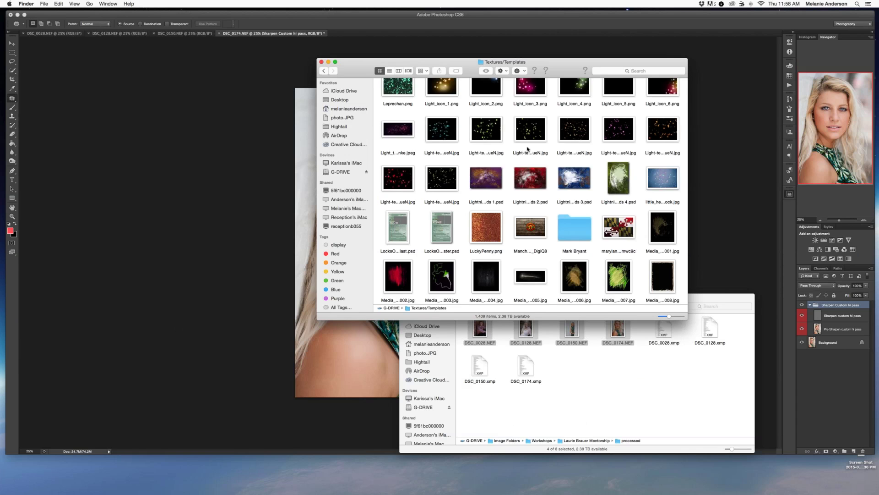
# Open the Florabella Textures folder and enlarge its window to show more of the textures
pyautogui.press('f')
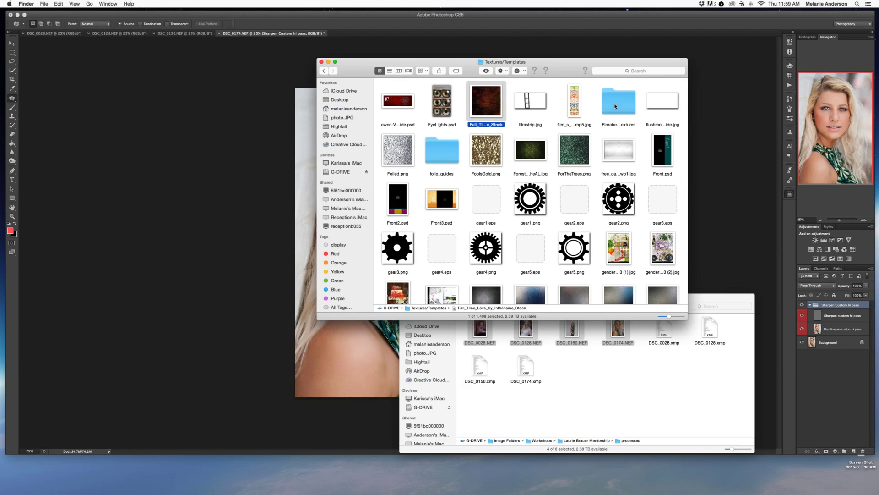
pyautogui.doubleClick(615, 107)
pyautogui.moveTo(546, 64); pyautogui.dragTo(575, 17)
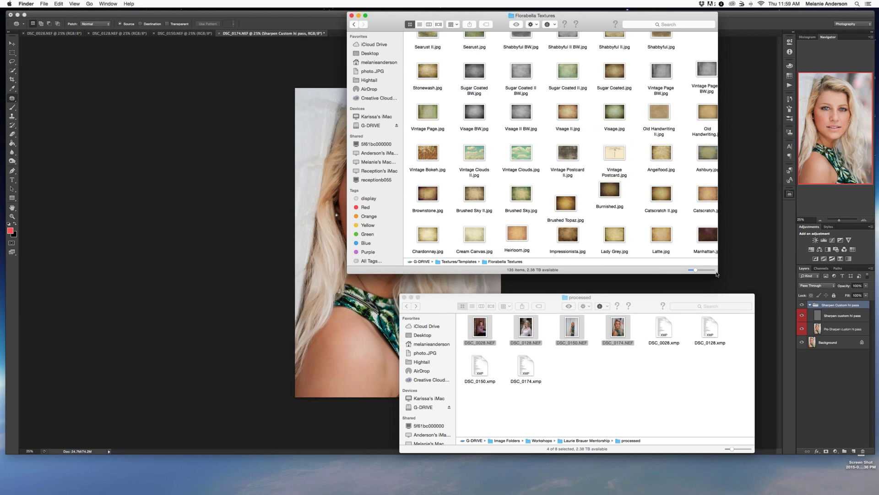
pyautogui.moveTo(717, 274); pyautogui.dragTo(842, 404)
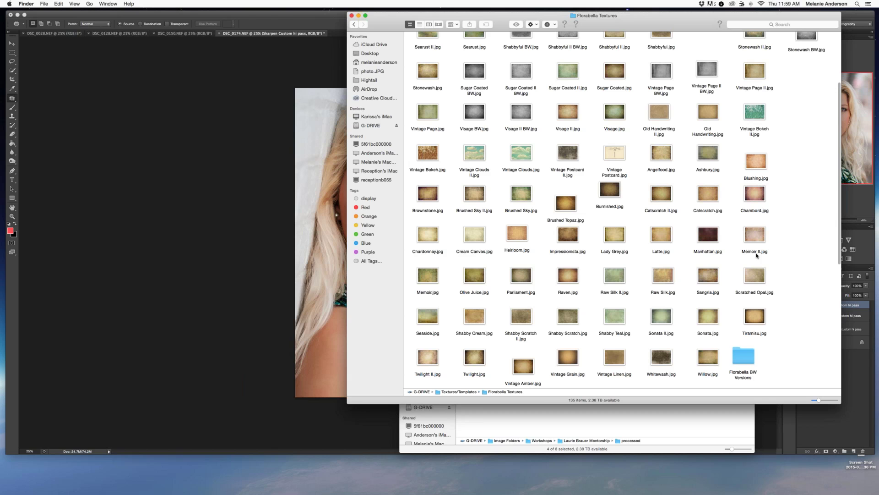
# Open the Florabella BW Versions folder and preview Twilight.jpg at full size
pyautogui.doubleClick(743, 357)
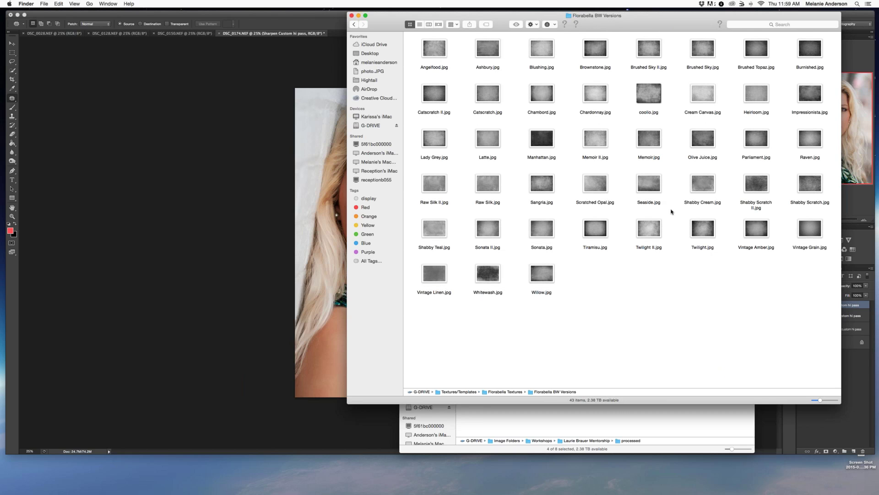
pyautogui.click(701, 231)
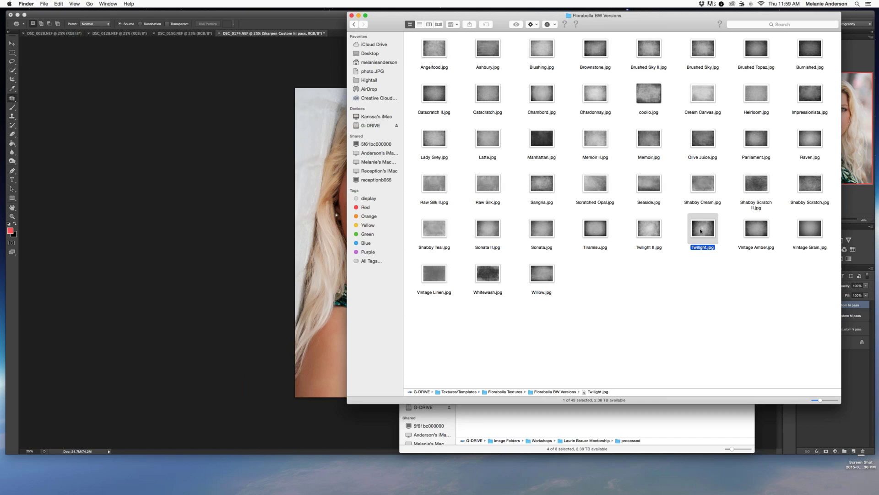
pyautogui.press('space')
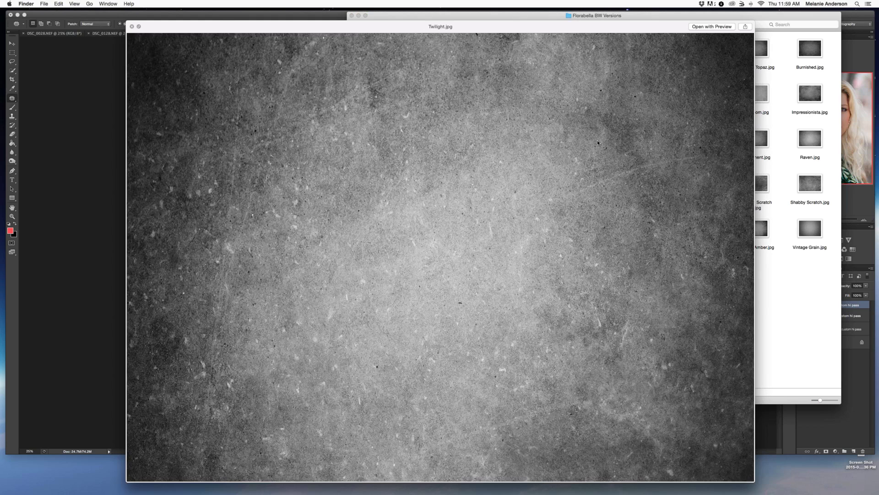
pyautogui.press('space')
# Place the Memoir II texture into the DSC_0174 document and stretch it to cover the whole portrait
pyautogui.moveTo(596, 141); pyautogui.dragTo(317, 146)
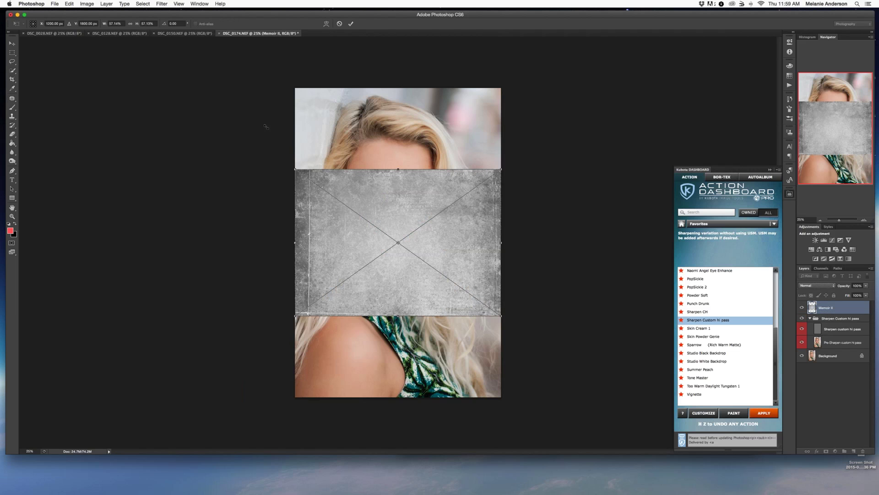
pyautogui.moveTo(295, 169); pyautogui.dragTo(271, 87)
pyautogui.moveTo(501, 315); pyautogui.dragTo(518, 409)
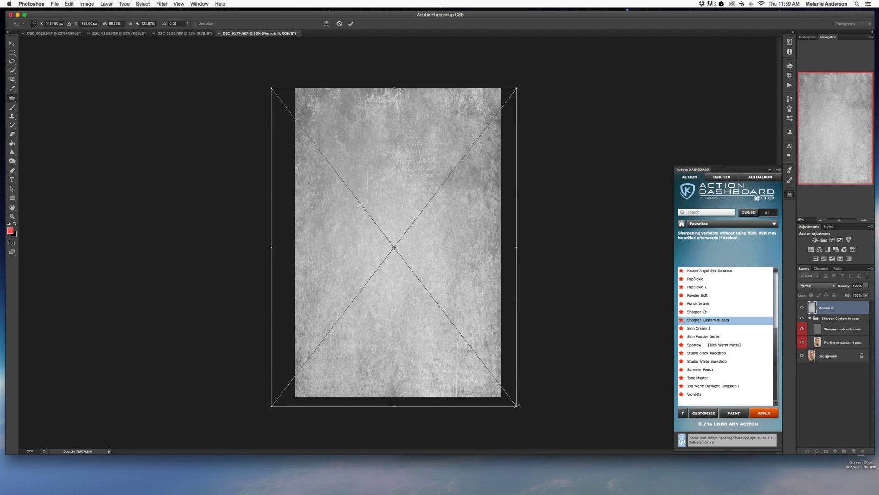
pyautogui.press('Return')
# Set the Memoir II layer's blend mode to Soft Light and add a layer mask to it
pyautogui.click(813, 285)
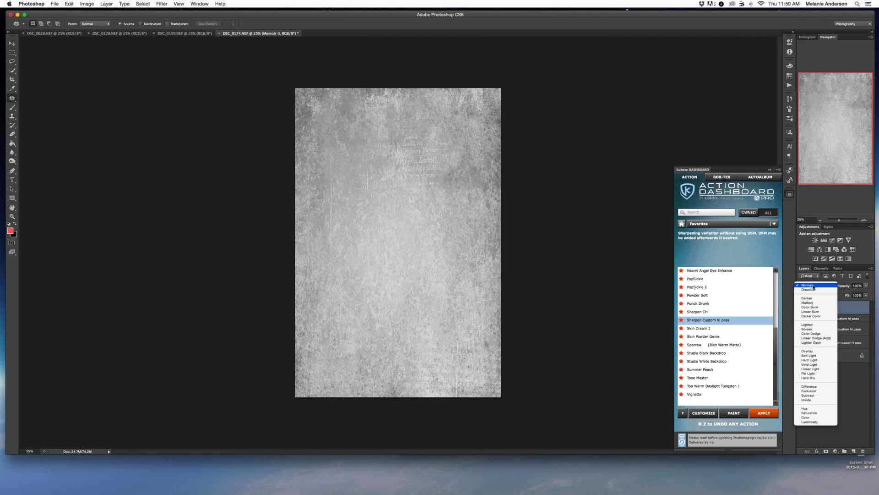
pyautogui.click(821, 356)
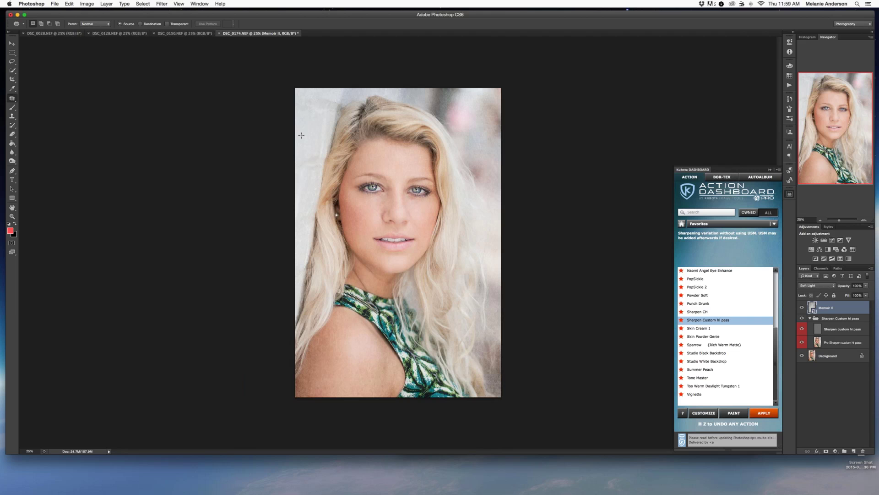
pyautogui.click(826, 451)
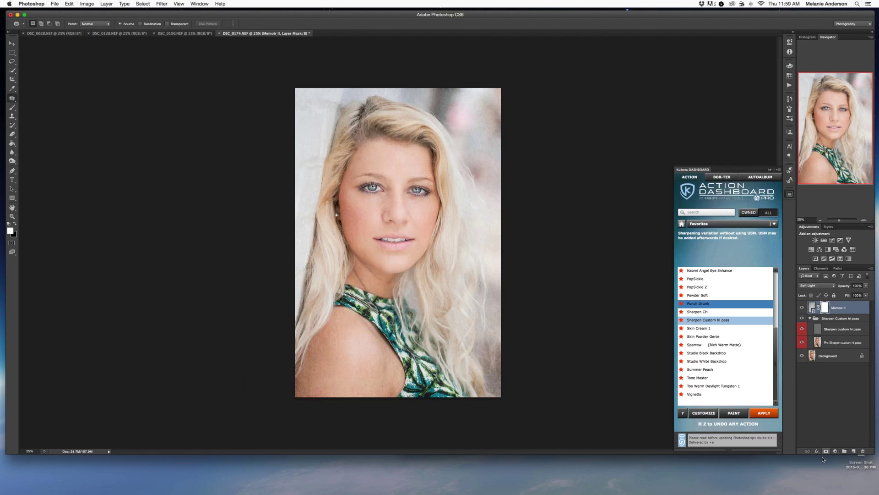
# Paint black with an enlarged brush on the Memoir II mask over the woman's shoulder, face and hair
pyautogui.press('b')
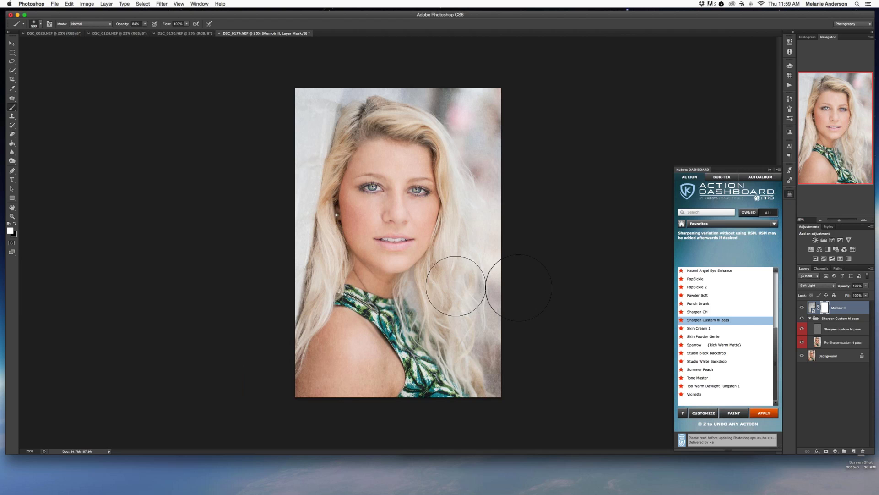
pyautogui.press(']')
pyautogui.press(']')
pyautogui.press(']')
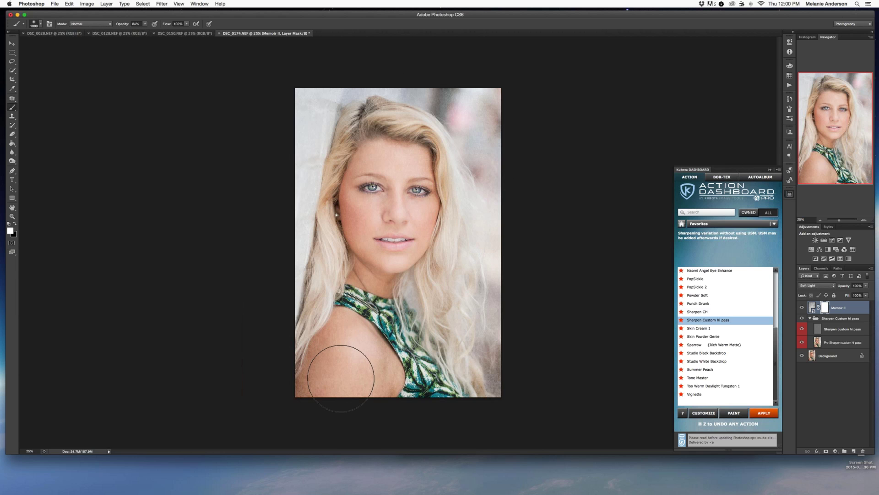
pyautogui.press('x')
pyautogui.moveTo(349, 359)
pyautogui.mouseDown()
pyautogui.moveTo(316, 388)
pyautogui.moveTo(370, 379)
pyautogui.moveTo(370, 369)
pyautogui.moveTo(461, 357)
pyautogui.moveTo(423, 342)
pyautogui.moveTo(388, 249)
pyautogui.moveTo(354, 224)
pyautogui.moveTo(358, 311)
pyautogui.moveTo(362, 160)
pyautogui.moveTo(363, 197)
pyautogui.moveTo(355, 146)
pyautogui.moveTo(369, 132)
pyautogui.moveTo(362, 139)
pyautogui.mouseUp()
# Set a slightly smaller brush to 100% opacity and mask the remaining texture off the face and hair
pyautogui.press('[')
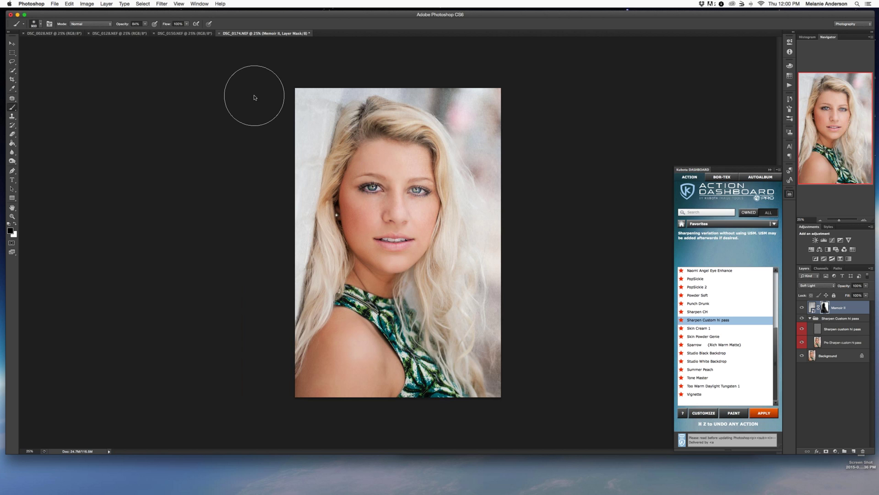
pyautogui.moveTo(121, 25); pyautogui.dragTo(156, 26)
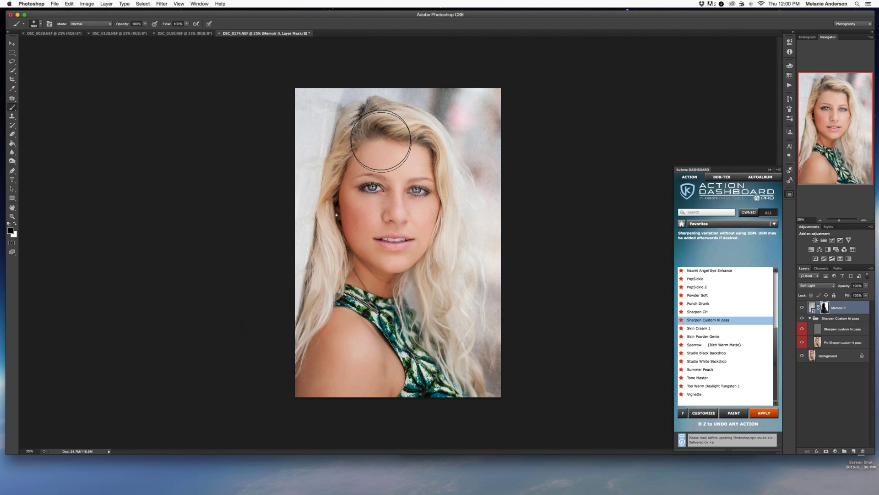
pyautogui.moveTo(379, 141)
pyautogui.mouseDown()
pyautogui.moveTo(410, 143)
pyautogui.moveTo(429, 216)
pyautogui.moveTo(369, 131)
pyautogui.moveTo(434, 244)
pyautogui.moveTo(419, 361)
pyautogui.moveTo(413, 297)
pyautogui.mouseUp()
pyautogui.moveTo(382, 178)
pyautogui.mouseDown()
pyautogui.moveTo(369, 218)
pyautogui.moveTo(365, 208)
pyautogui.moveTo(369, 231)
pyautogui.moveTo(383, 242)
pyautogui.moveTo(369, 268)
pyautogui.moveTo(378, 267)
pyautogui.moveTo(341, 340)
pyautogui.moveTo(377, 364)
pyautogui.moveTo(404, 229)
pyautogui.moveTo(391, 196)
pyautogui.mouseUp()
# Run the Kubota Vignette action and stretch its ellipse to fill the full portrait
pyautogui.click(708, 394)
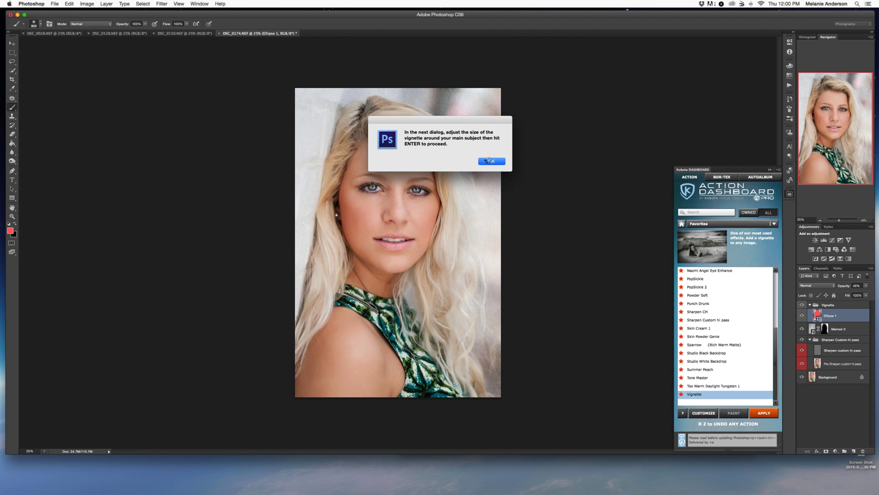
pyautogui.click(488, 161)
pyautogui.click(489, 162)
pyautogui.moveTo(372, 197); pyautogui.dragTo(295, 88)
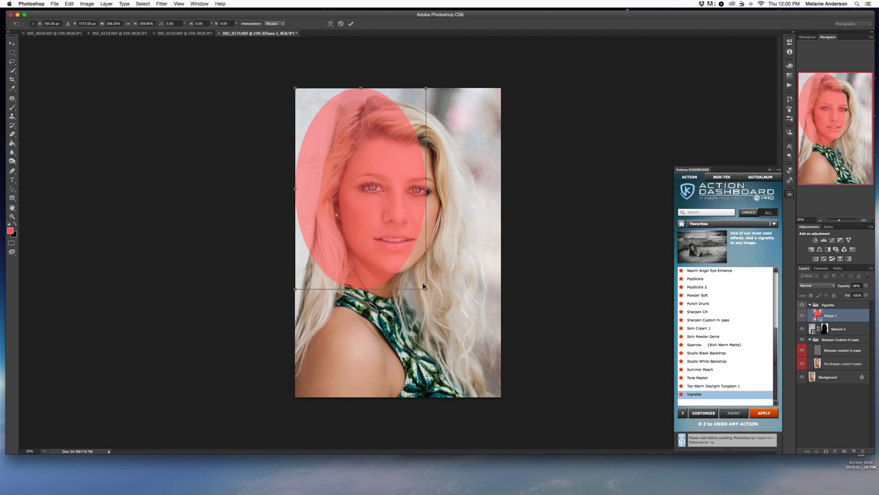
pyautogui.moveTo(490, 381)
pyautogui.mouseDown()
pyautogui.moveTo(466, 342)
pyautogui.moveTo(498, 397)
pyautogui.mouseUp()
pyautogui.press('Return')
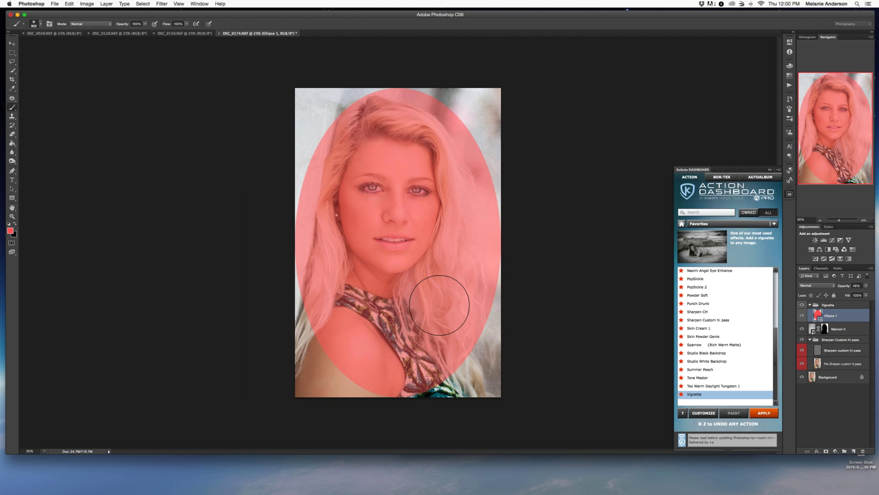
pyautogui.click(491, 159)
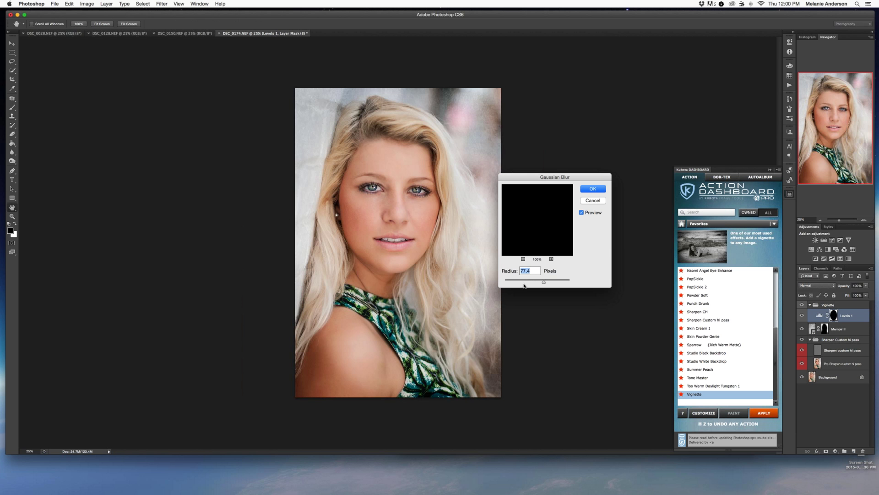
# Adjust the Gaussian Blur radius to soften the vignette mask's edge and apply the blur
pyautogui.moveTo(544, 283); pyautogui.dragTo(524, 283)
pyautogui.click(519, 283)
pyautogui.moveTo(531, 289); pyautogui.dragTo(562, 287)
pyautogui.click(588, 189)
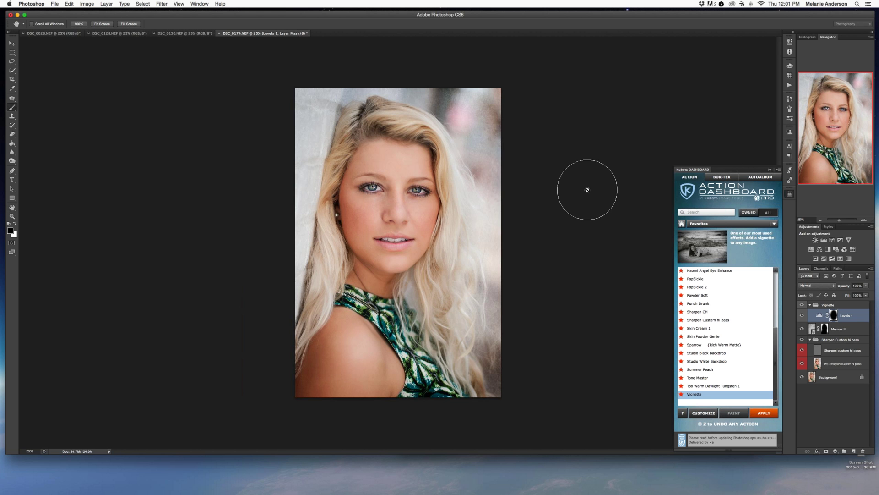
# Paint black on the vignette's Levels mask over the shoulder, the hair and the lower edge of the dress
pyautogui.click(833, 316)
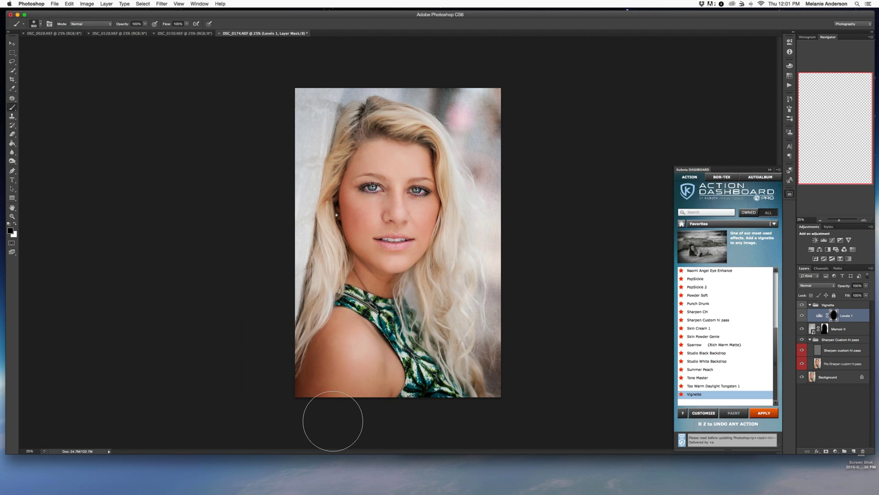
pyautogui.moveTo(340, 368)
pyautogui.mouseDown()
pyautogui.moveTo(331, 343)
pyautogui.moveTo(340, 329)
pyautogui.moveTo(340, 349)
pyautogui.moveTo(346, 322)
pyautogui.mouseUp()
pyautogui.moveTo(353, 258); pyautogui.dragTo(369, 124)
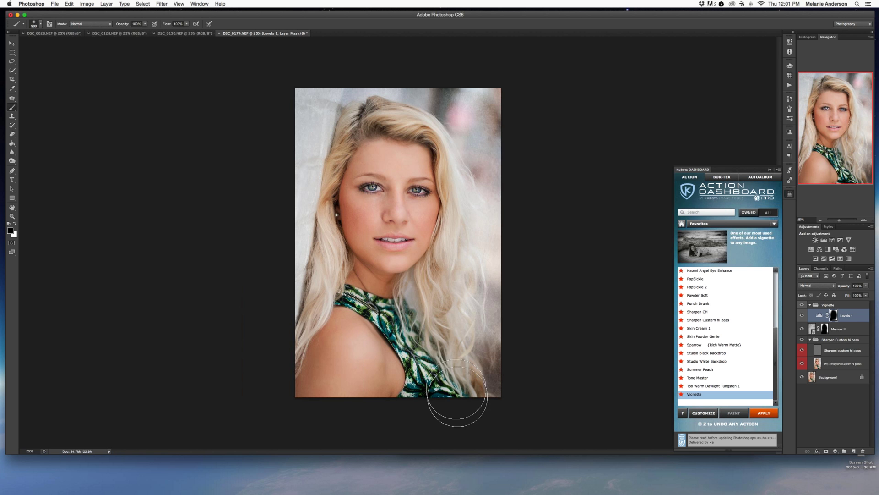
pyautogui.moveTo(458, 397); pyautogui.dragTo(411, 394)
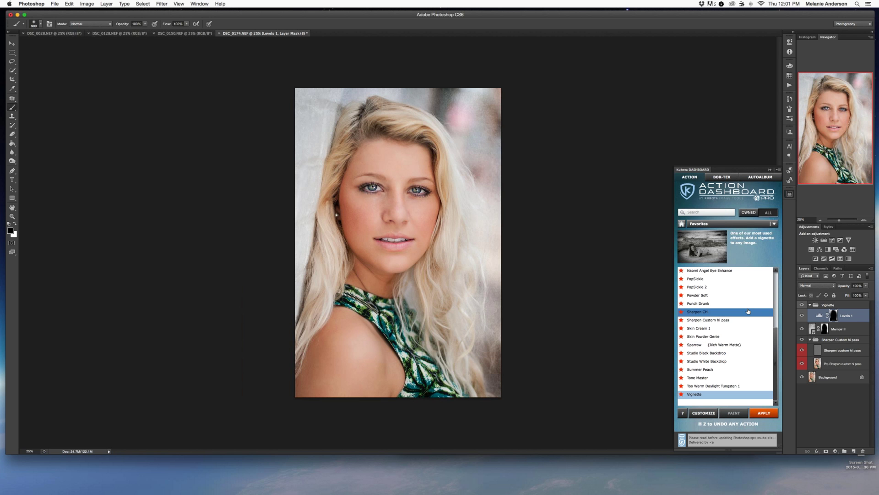
# Compare the portrait with and without the Vignette group
pyautogui.click(801, 305)
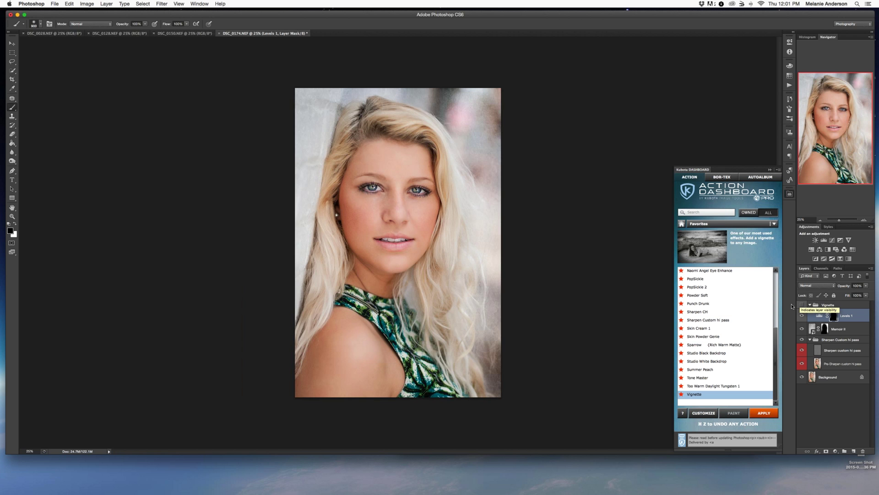
pyautogui.click(801, 305)
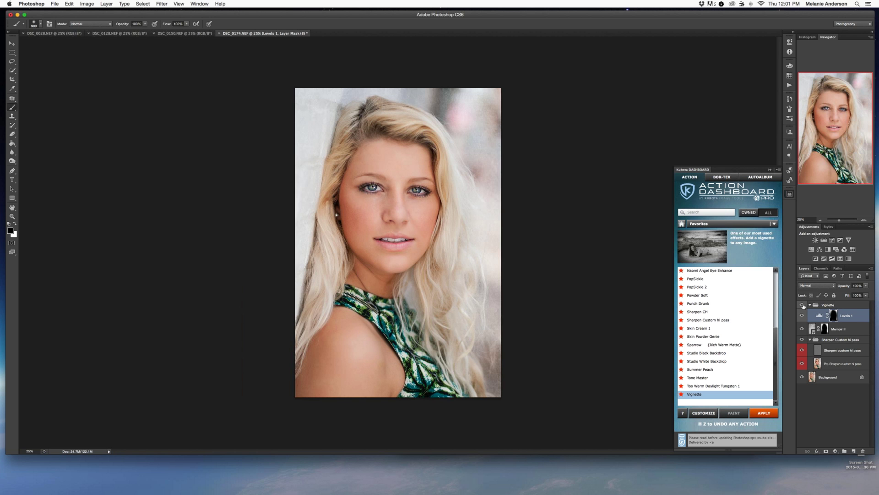
pyautogui.click(801, 304)
pyautogui.click(802, 305)
pyautogui.click(802, 305)
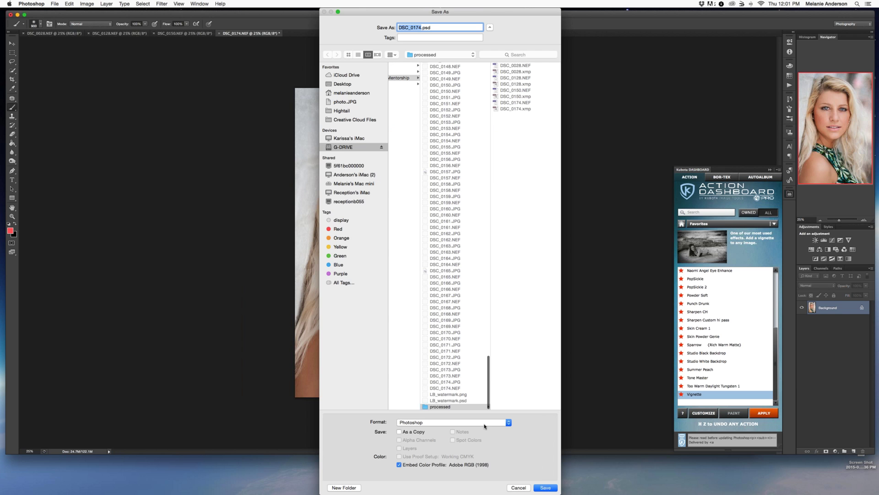
# Save DSC_0174 in the processed folder as a JPEG with quality 9
pyautogui.click(484, 425)
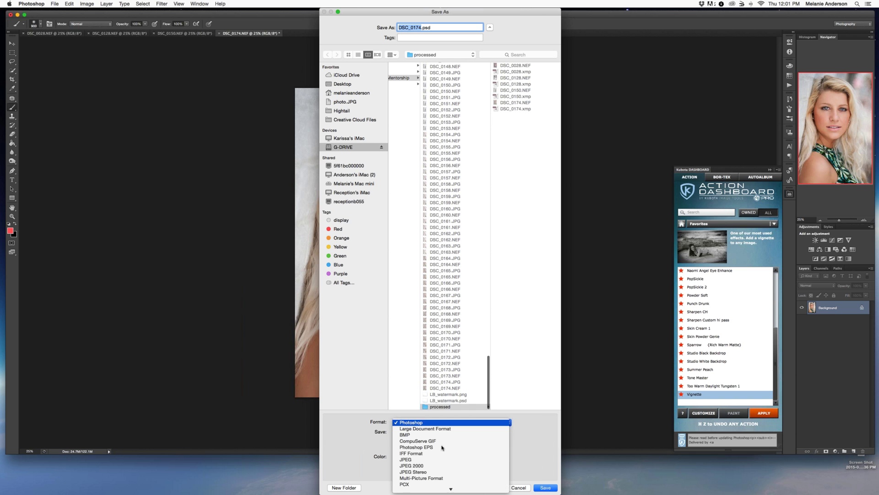
pyautogui.click(416, 460)
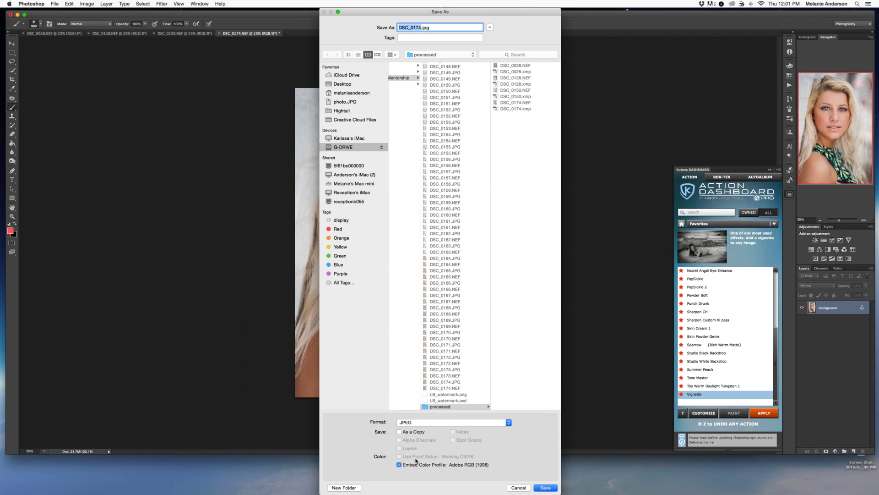
pyautogui.click(543, 488)
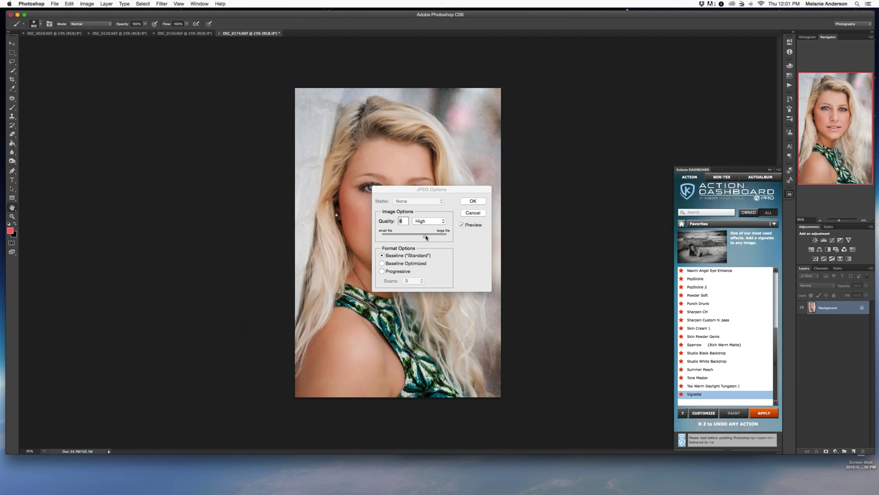
pyautogui.moveTo(426, 237); pyautogui.dragTo(435, 236)
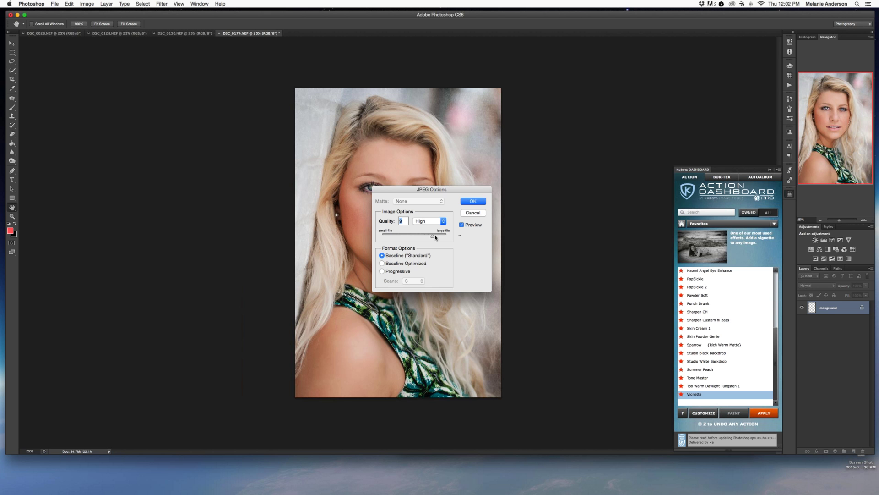
pyautogui.click(481, 201)
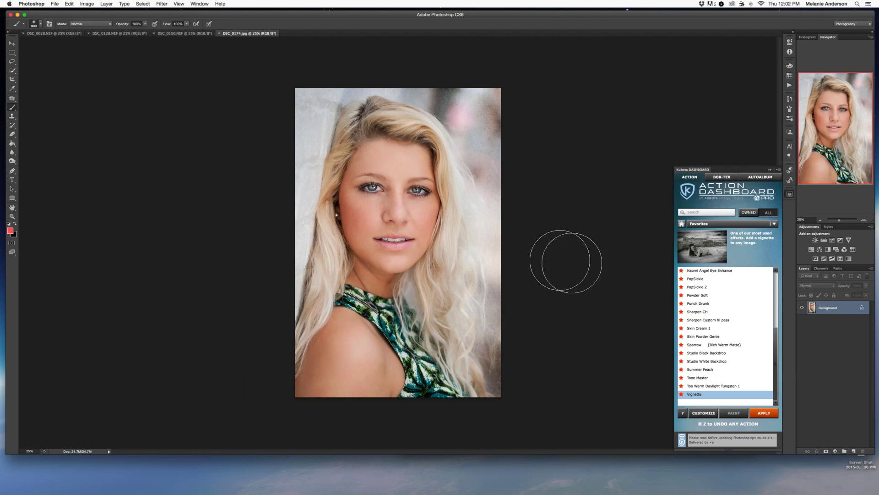
# Crop DSC_0150 tighter around the woman, rotating the photo slightly counterclockwise within the crop frame, and apply the crop
pyautogui.click(182, 33)
pyautogui.press('c')
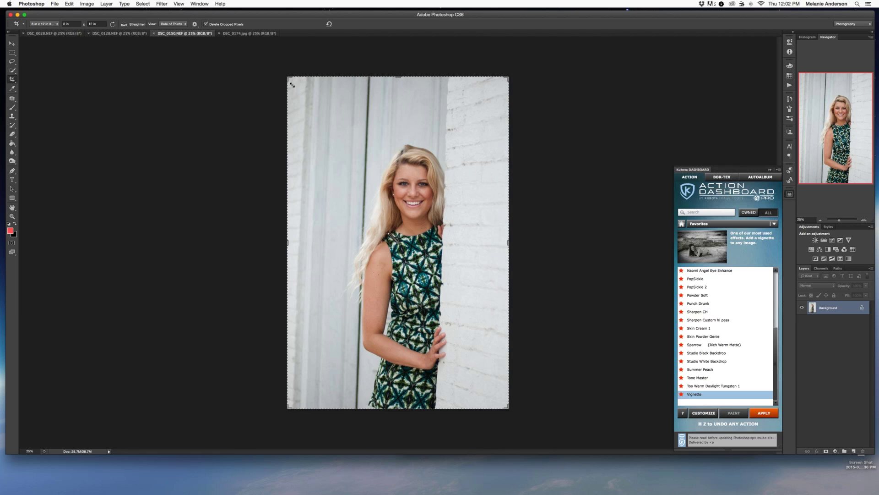
pyautogui.moveTo(291, 84); pyautogui.dragTo(301, 92)
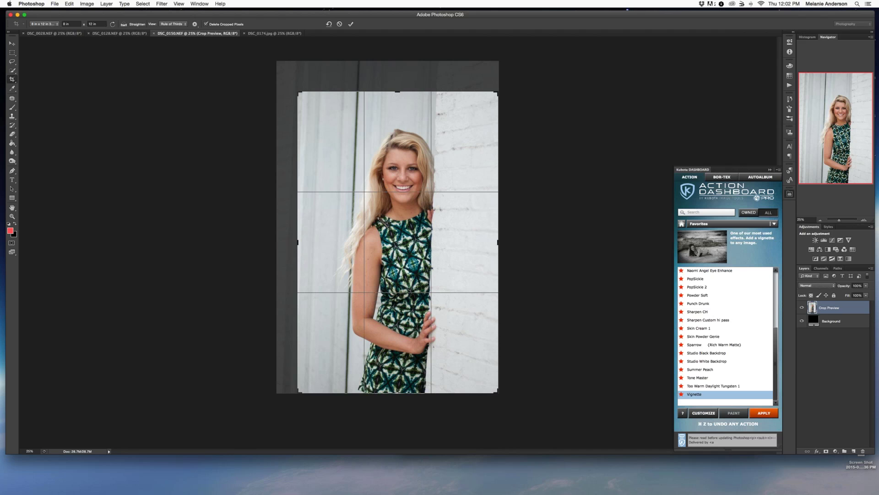
pyautogui.moveTo(520, 89); pyautogui.dragTo(517, 87)
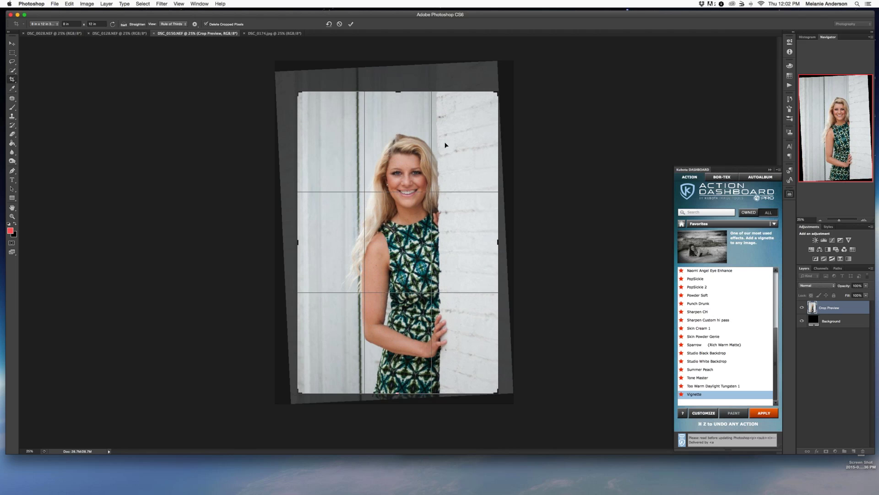
pyautogui.moveTo(299, 93); pyautogui.dragTo(322, 109)
pyautogui.moveTo(413, 225); pyautogui.dragTo(426, 226)
pyautogui.moveTo(564, 201); pyautogui.dragTo(575, 193)
pyautogui.moveTo(549, 170); pyautogui.dragTo(512, 177)
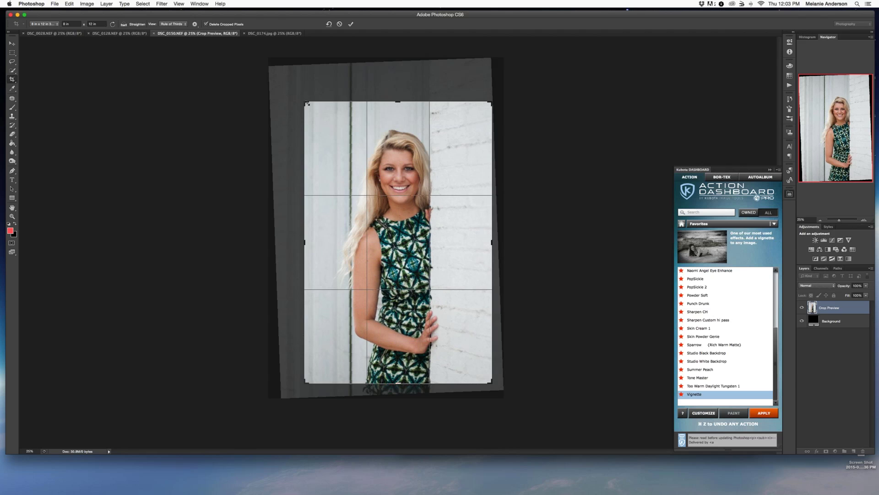
pyautogui.moveTo(307, 104); pyautogui.dragTo(309, 105)
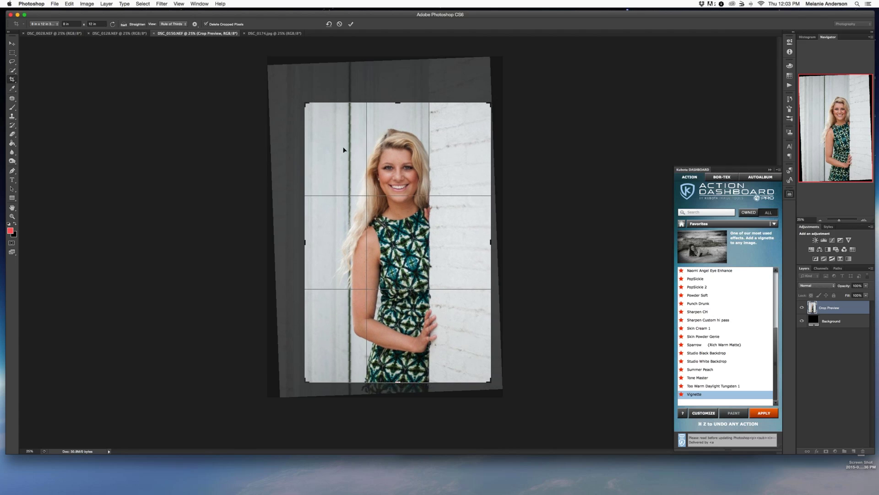
pyautogui.doubleClick(343, 148)
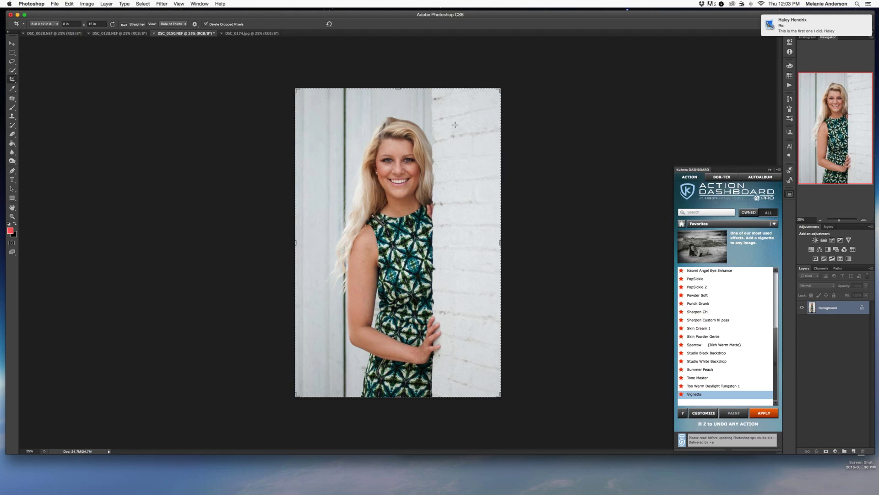
# Smooth the skin in DSC_0150 with the Imagenomic Portraiture filter, setting the Skin Tones Mask opacity to 77%
pyautogui.press('j')
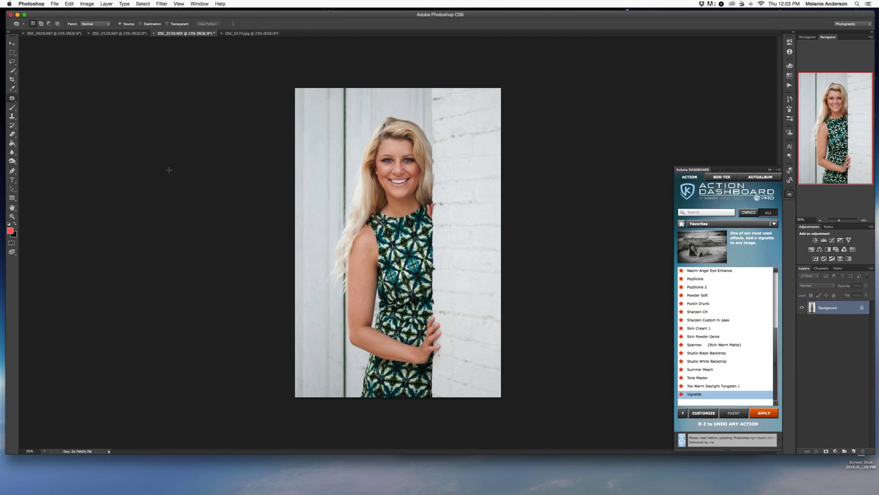
pyautogui.click(165, 5)
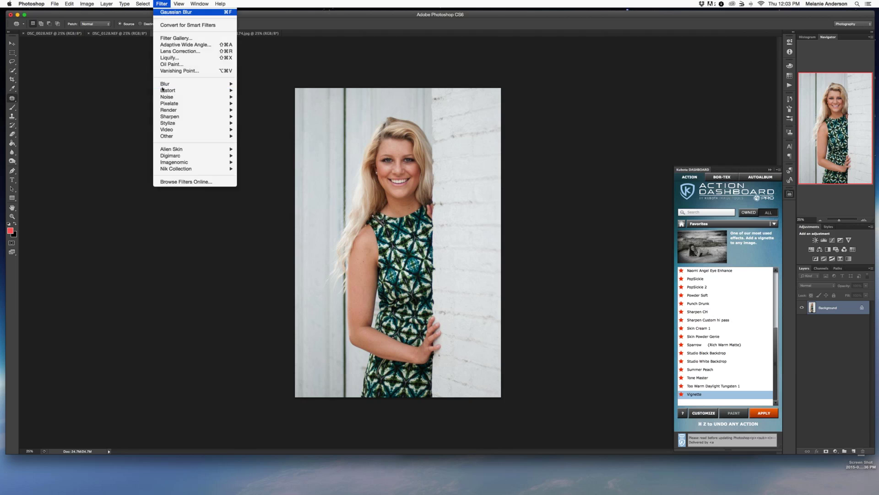
pyautogui.click(263, 165)
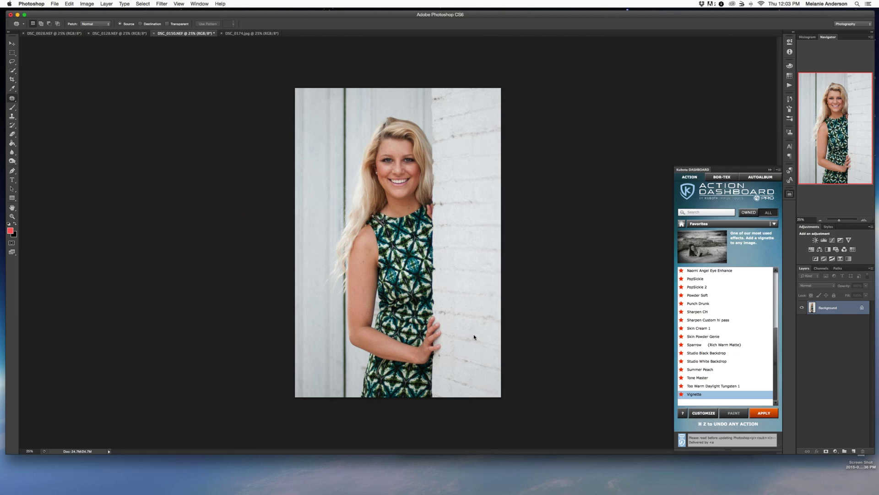
pyautogui.click(466, 321)
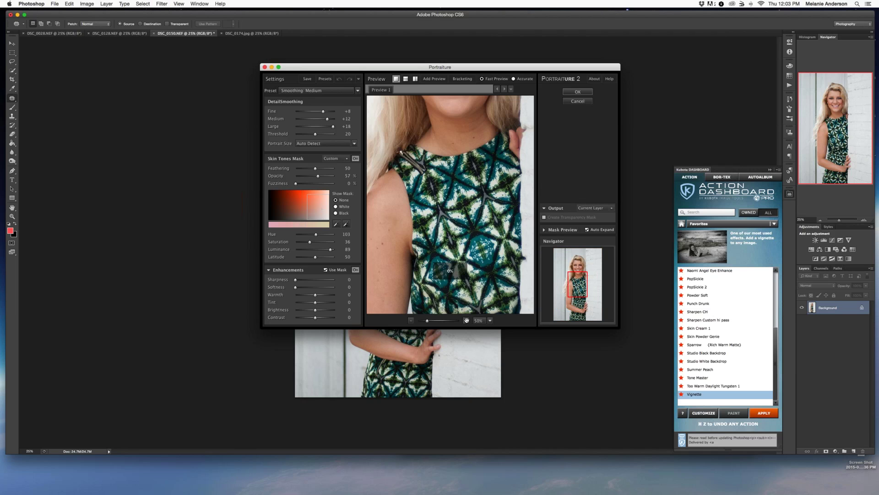
pyautogui.click(466, 320)
pyautogui.moveTo(457, 173); pyautogui.dragTo(452, 223)
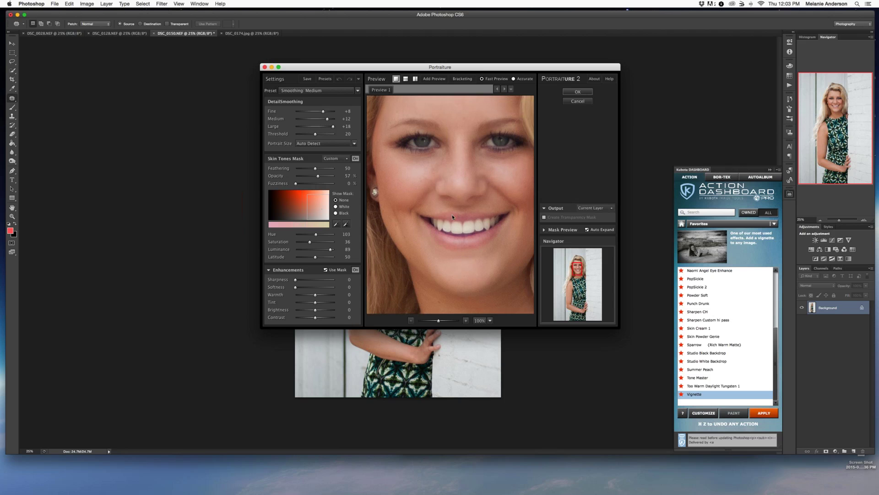
pyautogui.click(411, 320)
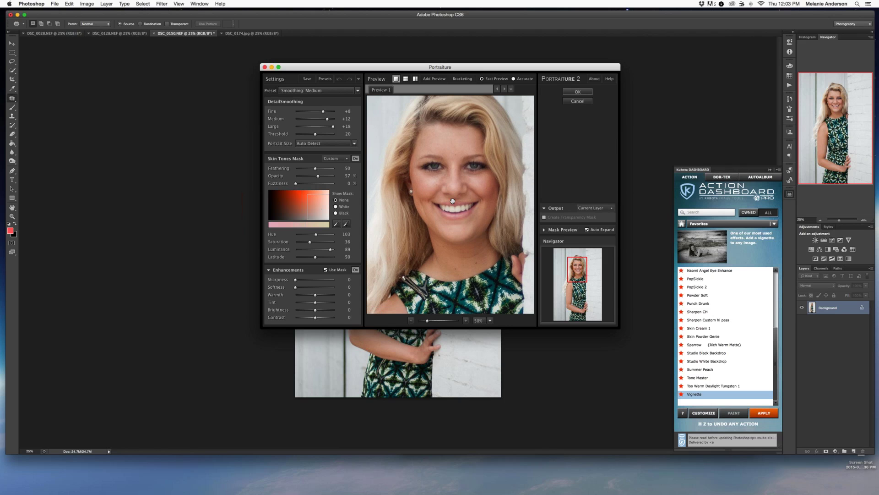
pyautogui.moveTo(321, 179); pyautogui.dragTo(333, 176)
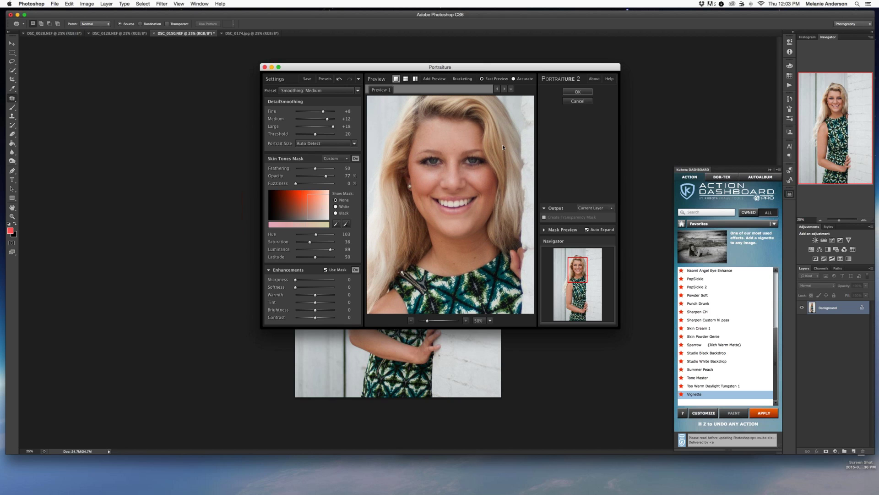
pyautogui.click(570, 93)
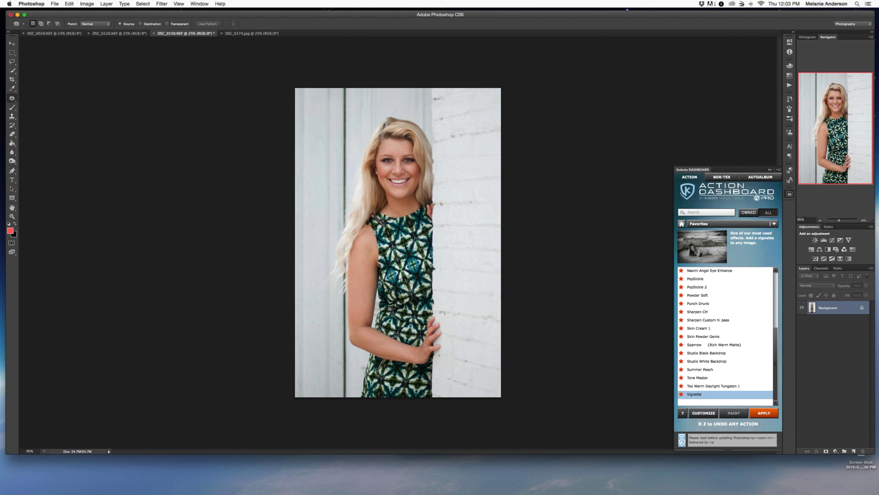
# Patch the small spots on the upper arm just below the shoulder with the Patch tool
pyautogui.press('super+equal')
pyautogui.press('super+equal')
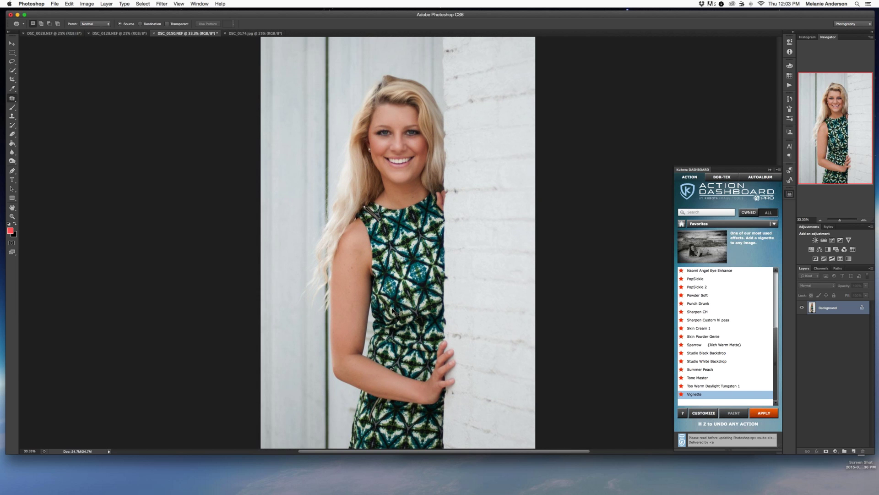
pyautogui.press('super+equal')
pyautogui.press('super+equal')
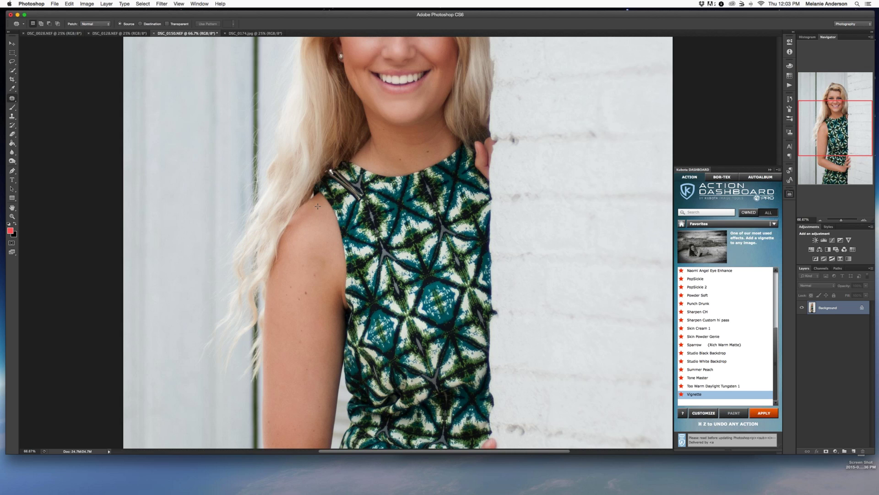
pyautogui.moveTo(296, 144)
pyautogui.mouseDown()
pyautogui.moveTo(303, 147)
pyautogui.moveTo(315, 115)
pyautogui.mouseUp()
pyautogui.moveTo(296, 124)
pyautogui.mouseDown()
pyautogui.moveTo(330, 108)
pyautogui.moveTo(301, 140)
pyautogui.mouseUp()
pyautogui.moveTo(297, 182)
pyautogui.mouseDown()
pyautogui.moveTo(296, 219)
pyautogui.moveTo(314, 185)
pyautogui.mouseUp()
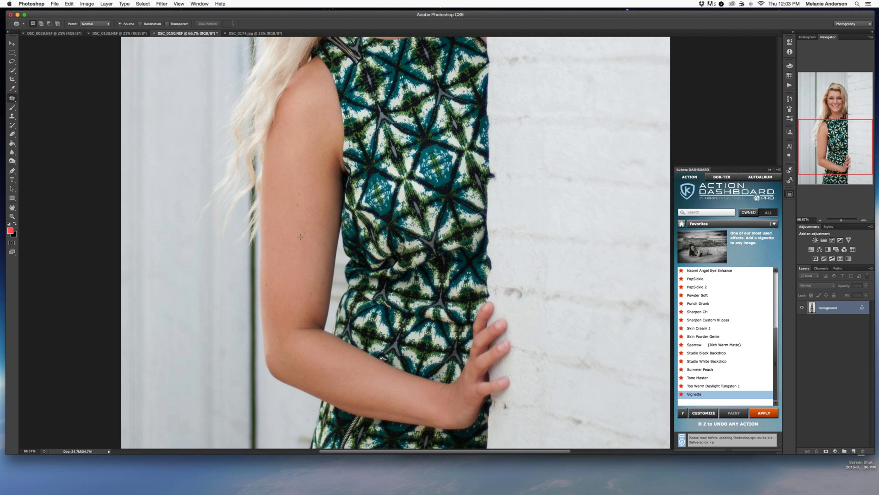
# Patch the remaining spots along the middle of the arm and down to the elbow
pyautogui.moveTo(296, 220)
pyautogui.mouseDown()
pyautogui.moveTo(304, 236)
pyautogui.moveTo(319, 213)
pyautogui.moveTo(307, 250)
pyautogui.mouseUp()
pyautogui.moveTo(296, 179); pyautogui.dragTo(307, 187)
pyautogui.moveTo(300, 212)
pyautogui.mouseDown()
pyautogui.moveTo(293, 261)
pyautogui.moveTo(321, 284)
pyautogui.moveTo(301, 243)
pyautogui.mouseUp()
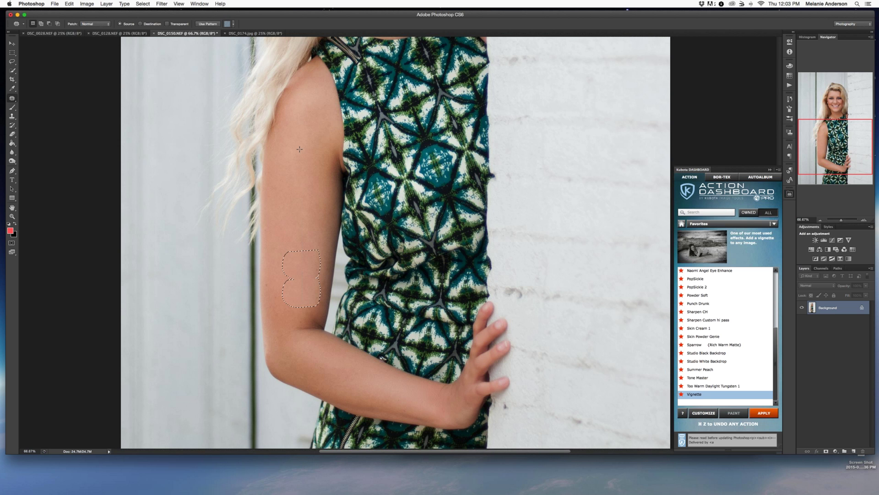
pyautogui.moveTo(298, 150); pyautogui.dragTo(304, 164)
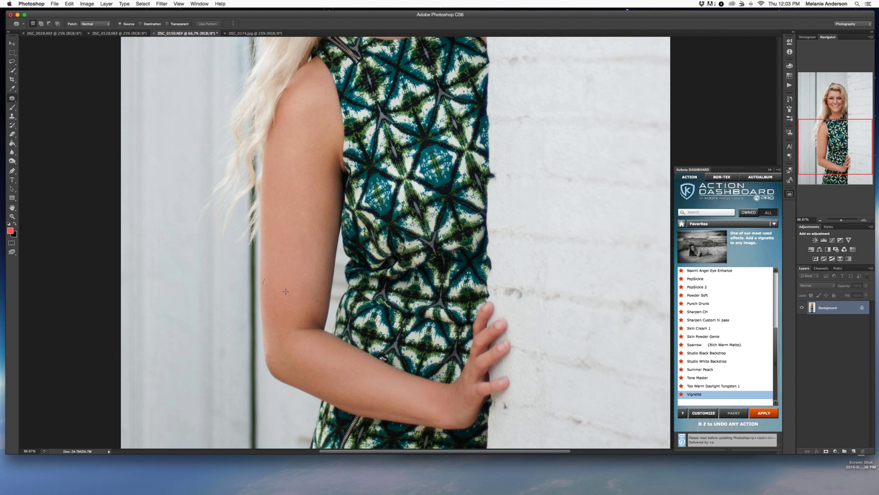
pyautogui.moveTo(286, 292)
pyautogui.mouseDown()
pyautogui.moveTo(268, 281)
pyautogui.moveTo(286, 280)
pyautogui.mouseUp()
pyautogui.moveTo(273, 301)
pyautogui.mouseDown()
pyautogui.moveTo(296, 298)
pyautogui.moveTo(275, 301)
pyautogui.moveTo(288, 275)
pyautogui.mouseUp()
pyautogui.moveTo(296, 321); pyautogui.dragTo(306, 313)
# Patch the dark moles on the neck and chest just above the dress's neckline, clearing each selection
pyautogui.scroll(5, 308, 317)
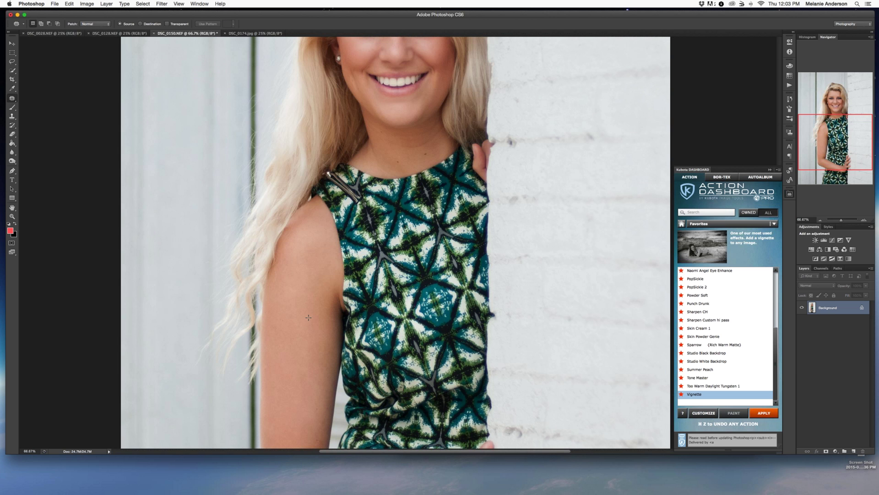
pyautogui.scroll(4, 308, 317)
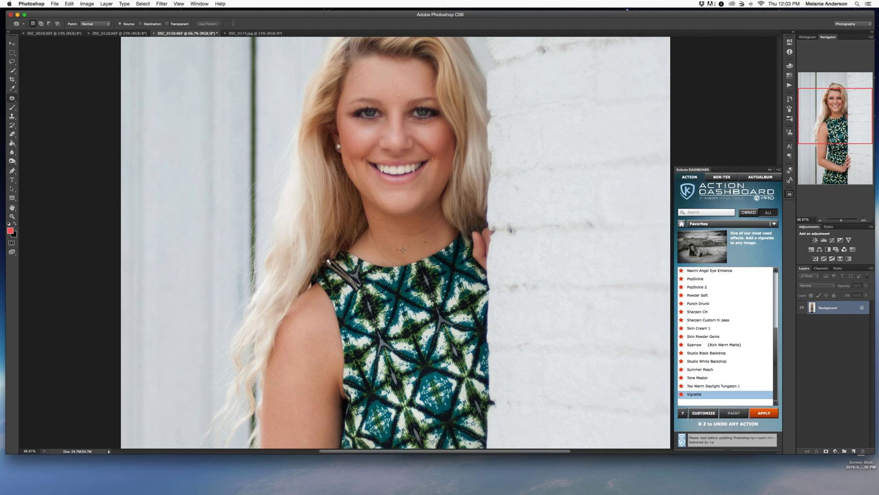
pyautogui.moveTo(415, 245)
pyautogui.mouseDown()
pyautogui.moveTo(396, 251)
pyautogui.moveTo(421, 244)
pyautogui.moveTo(427, 230)
pyautogui.moveTo(410, 231)
pyautogui.mouseUp()
pyautogui.press('super+d')
pyautogui.moveTo(408, 230)
pyautogui.mouseDown()
pyautogui.moveTo(411, 240)
pyautogui.moveTo(433, 218)
pyautogui.mouseUp()
pyautogui.press('super+d')
pyautogui.moveTo(430, 223)
pyautogui.mouseDown()
pyautogui.moveTo(426, 232)
pyautogui.moveTo(438, 218)
pyautogui.moveTo(413, 238)
pyautogui.moveTo(426, 234)
pyautogui.mouseUp()
pyautogui.press('super+d')
pyautogui.press('super+d')
pyautogui.moveTo(424, 233); pyautogui.dragTo(416, 218)
pyautogui.press('super+d')
pyautogui.moveTo(417, 223)
pyautogui.mouseDown()
pyautogui.moveTo(419, 231)
pyautogui.moveTo(425, 220)
pyautogui.moveTo(422, 236)
pyautogui.mouseUp()
pyautogui.press('super+d')
pyautogui.press('super+d')
pyautogui.press('super+d')
pyautogui.press('super+d')
pyautogui.moveTo(420, 242); pyautogui.dragTo(417, 230)
pyautogui.press('super+d')
pyautogui.moveTo(416, 233); pyautogui.dragTo(410, 232)
pyautogui.press('super+d')
# Patch the uneven skin at the base of the neck using clean skin from higher up, and deselect
pyautogui.press('super+plus')
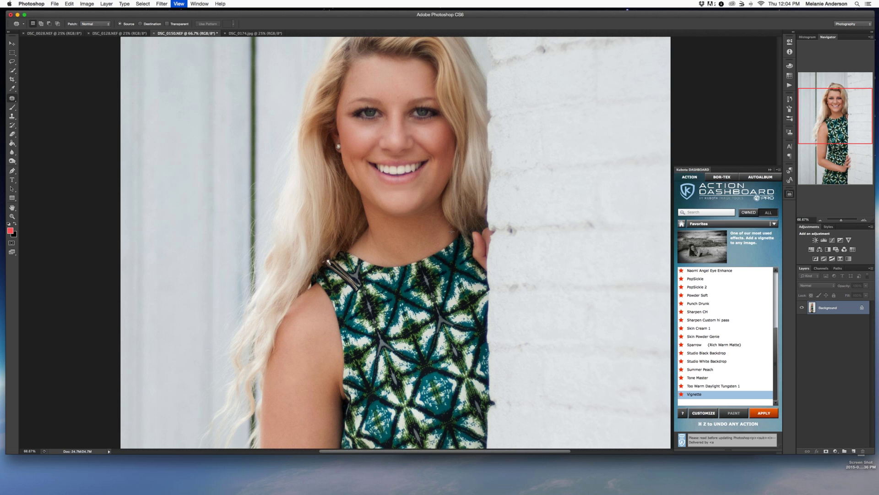
pyautogui.hotkey('ctrl', '+')
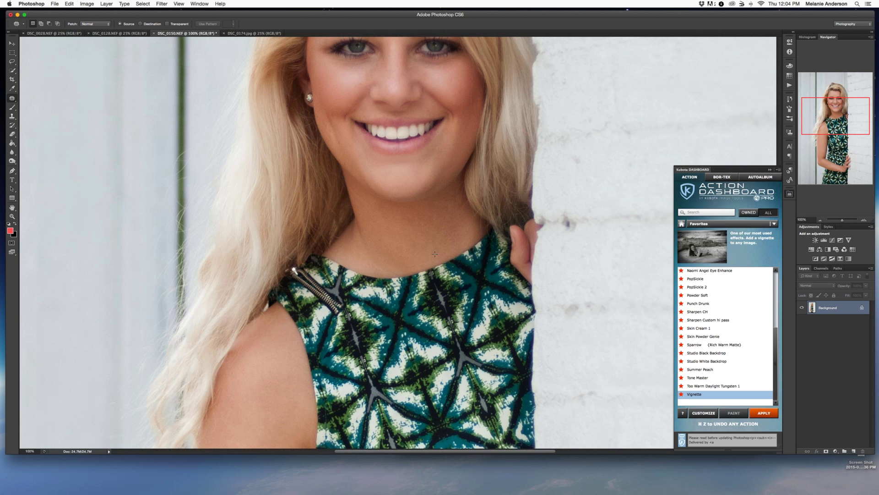
pyautogui.scroll(5, 435, 253)
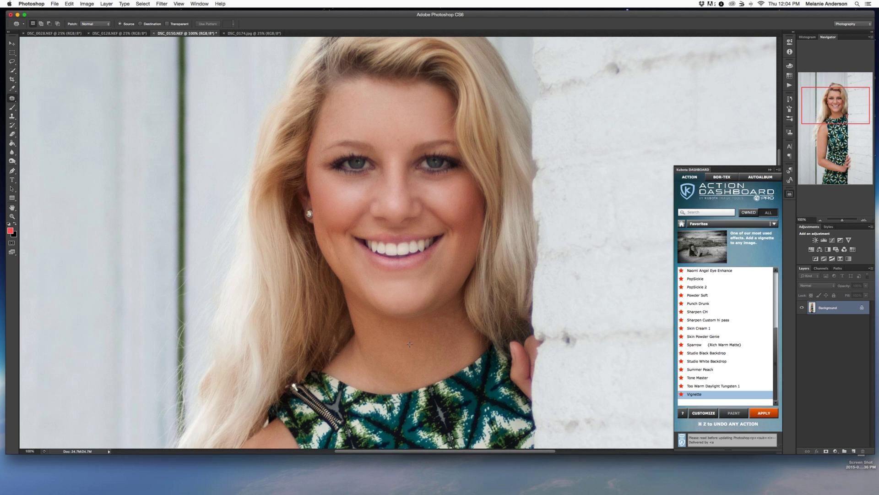
pyautogui.moveTo(417, 356)
pyautogui.mouseDown()
pyautogui.moveTo(390, 360)
pyautogui.moveTo(445, 332)
pyautogui.moveTo(430, 332)
pyautogui.moveTo(461, 343)
pyautogui.moveTo(447, 330)
pyautogui.mouseUp()
pyautogui.press('super+d')
pyautogui.press('super+d')
pyautogui.press('super+d')
# Patch the blemishes across the forehead and at the temple, deselecting after each correction
pyautogui.moveTo(406, 135)
pyautogui.mouseDown()
pyautogui.moveTo(399, 132)
pyautogui.moveTo(413, 114)
pyautogui.moveTo(369, 122)
pyautogui.mouseUp()
pyautogui.hotkey('ctrl', 'd')
pyautogui.press('super+d')
pyautogui.press('super+d')
pyautogui.moveTo(368, 102)
pyautogui.mouseDown()
pyautogui.moveTo(365, 93)
pyautogui.moveTo(334, 122)
pyautogui.moveTo(383, 113)
pyautogui.mouseUp()
pyautogui.press('super+d')
pyautogui.press('super+d')
pyautogui.press('super+d')
pyautogui.press('super+d')
pyautogui.moveTo(446, 111); pyautogui.dragTo(442, 109)
pyautogui.press('super+d')
pyautogui.moveTo(369, 99); pyautogui.dragTo(373, 105)
pyautogui.press('super+d')
pyautogui.moveTo(327, 135); pyautogui.dragTo(338, 122)
pyautogui.moveTo(338, 123)
pyautogui.mouseDown()
pyautogui.moveTo(327, 135)
pyautogui.moveTo(335, 144)
pyautogui.moveTo(326, 137)
pyautogui.mouseUp()
pyautogui.press('super+d')
pyautogui.press('super+d')
pyautogui.moveTo(362, 105)
pyautogui.mouseDown()
pyautogui.moveTo(396, 111)
pyautogui.moveTo(404, 122)
pyautogui.mouseUp()
pyautogui.press('super+d')
pyautogui.press('super+d')
# Examine the smile, cheeks and under-eye areas up close, and check the retouching across the whole portrait
pyautogui.press('super+minus')
pyautogui.press('super+equal')
pyautogui.press('super+equal')
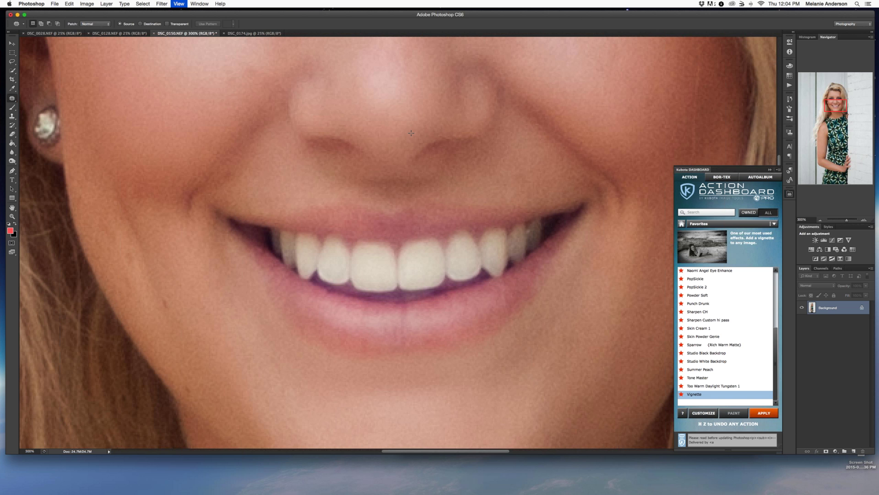
pyautogui.press('super+equal')
pyautogui.scroll(3, 411, 133)
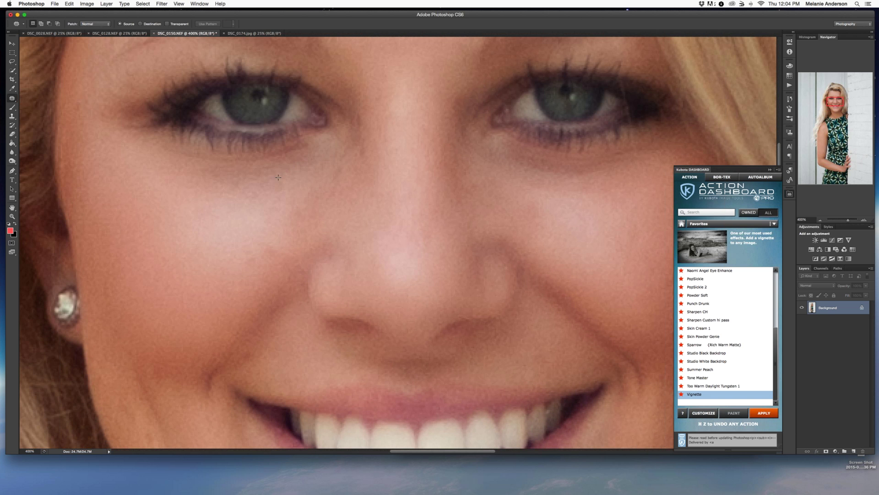
pyautogui.press('super+minus')
pyautogui.press('super+minus')
pyautogui.press('super+minus')
pyautogui.press('super+minus')
pyautogui.press('super+minus')
pyautogui.press('super+minus')
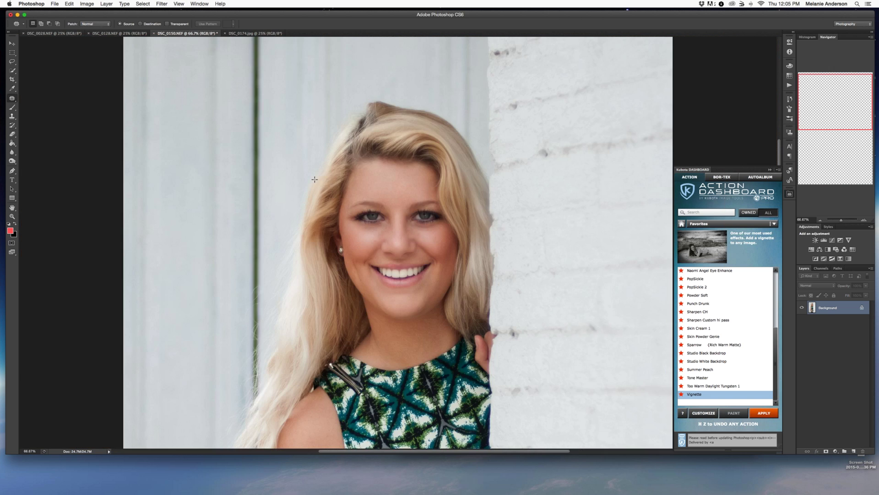
pyautogui.press('super+minus')
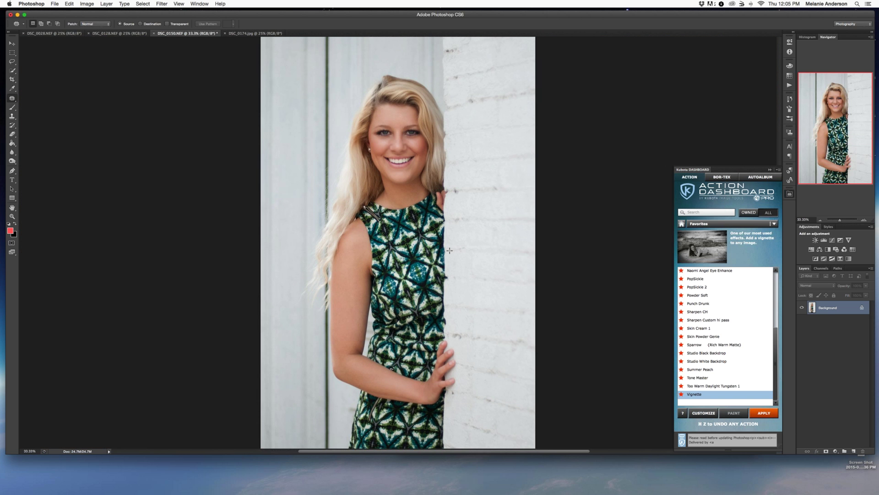
pyautogui.press('super+equal')
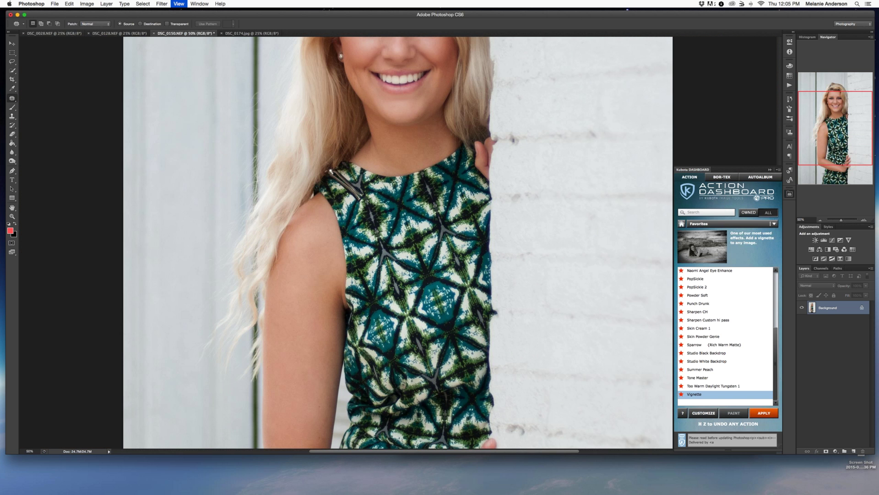
pyautogui.press('super+equal')
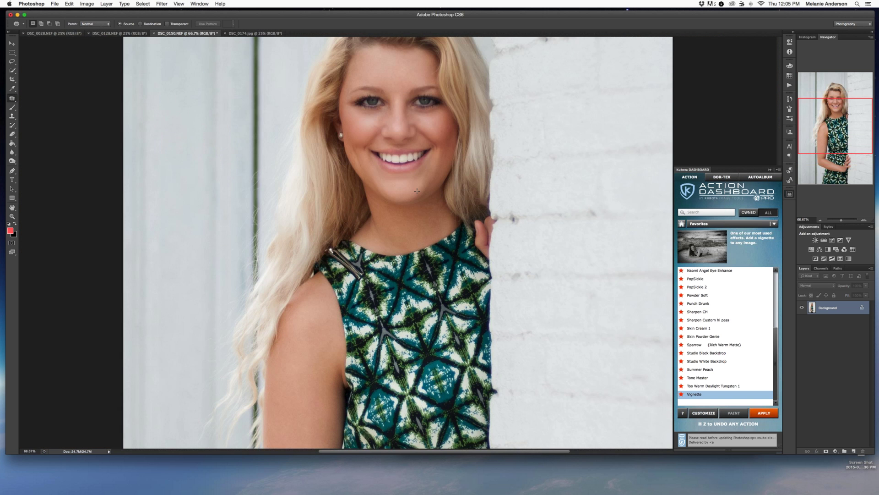
# Patch the uneven skin on the face and along the cheek near the earring, deselecting after each correction
pyautogui.scroll(3, 417, 191)
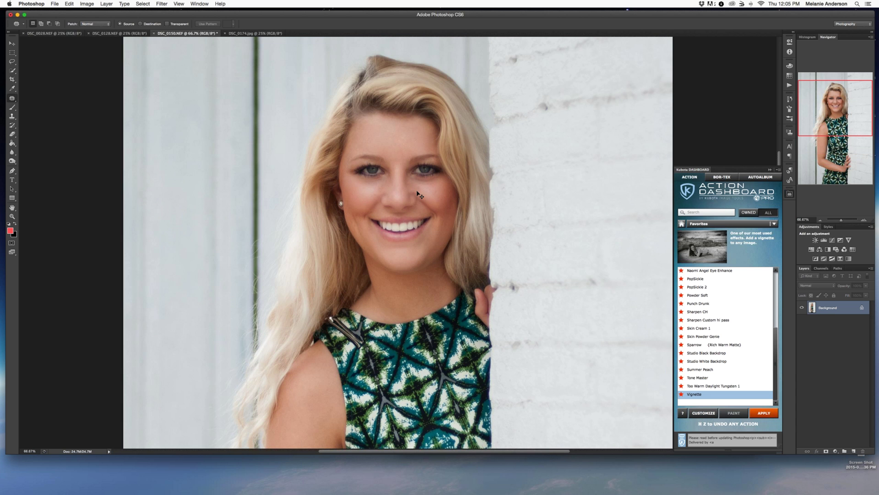
pyautogui.press('super+equal')
pyautogui.moveTo(417, 153); pyautogui.dragTo(477, 177)
pyautogui.press('super+d')
pyautogui.press('super+d')
pyautogui.press('super+d')
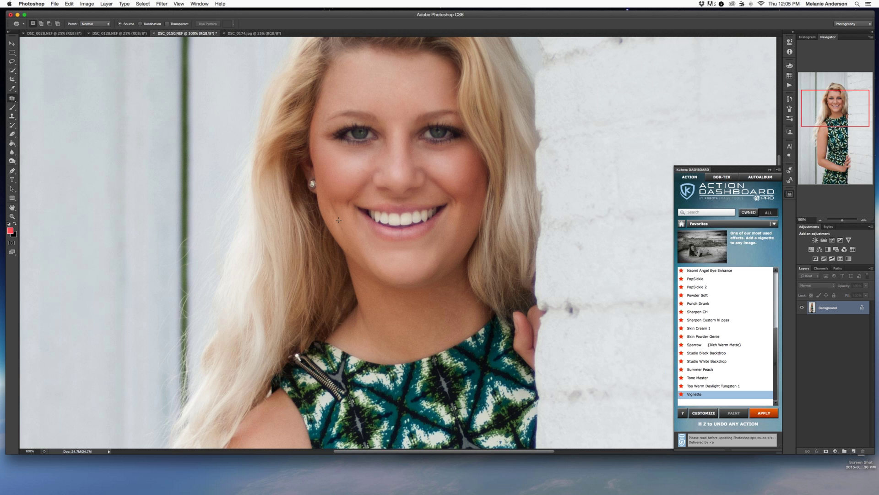
pyautogui.moveTo(337, 225); pyautogui.dragTo(328, 206)
pyautogui.moveTo(333, 216)
pyautogui.mouseDown()
pyautogui.moveTo(338, 177)
pyautogui.moveTo(345, 238)
pyautogui.mouseUp()
pyautogui.press('super+d')
# Patch the skin between the nose and upper lip using clean skin from the cheek, and clear the selection
pyautogui.scroll(2, 372, 271)
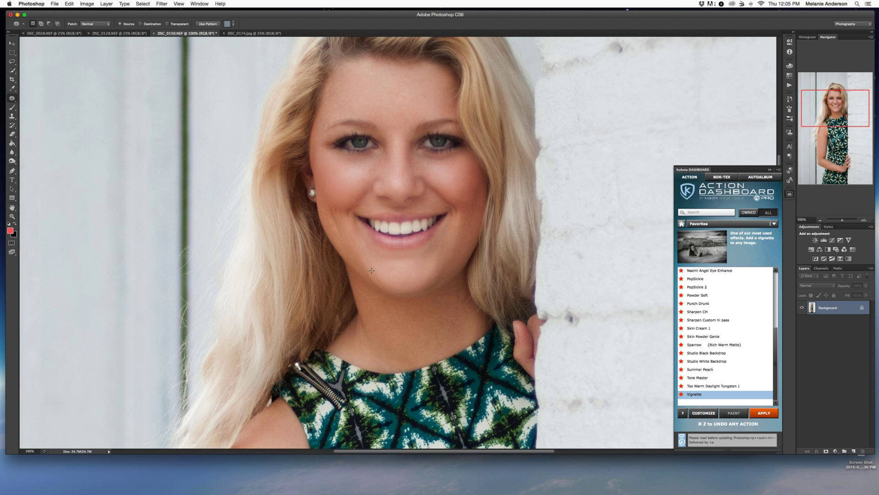
pyautogui.scroll(5, 371, 271)
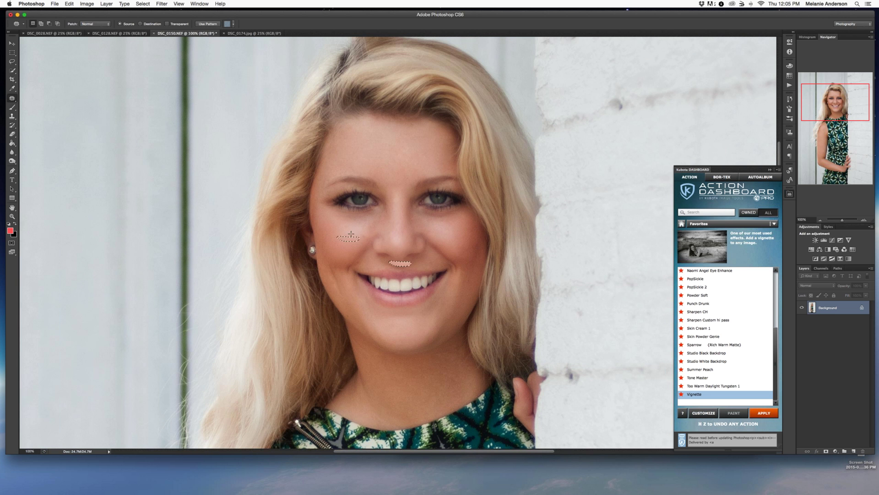
pyautogui.moveTo(367, 231)
pyautogui.mouseDown()
pyautogui.moveTo(350, 241)
pyautogui.moveTo(368, 234)
pyautogui.mouseUp()
pyautogui.press('super+d')
pyautogui.scroll(-4, 426, 152)
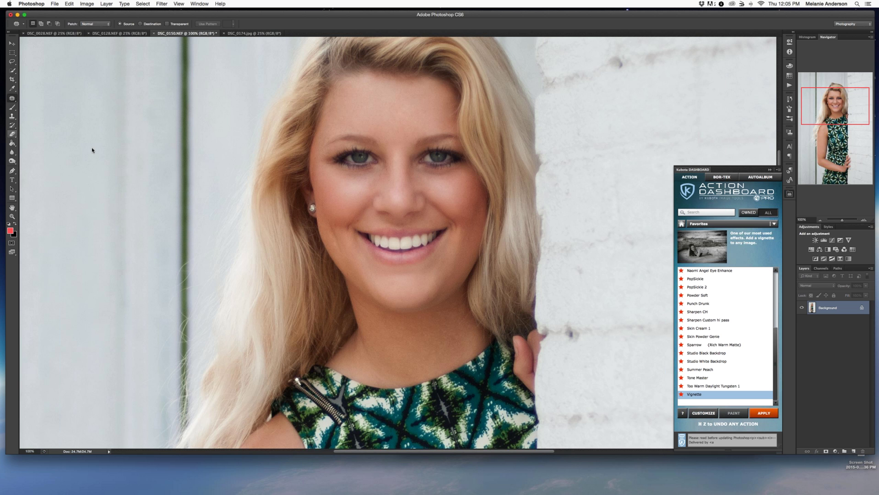
# Set up the Clone Stamp with the soft 40 px brush and an opacity of 39%
pyautogui.click(12, 117)
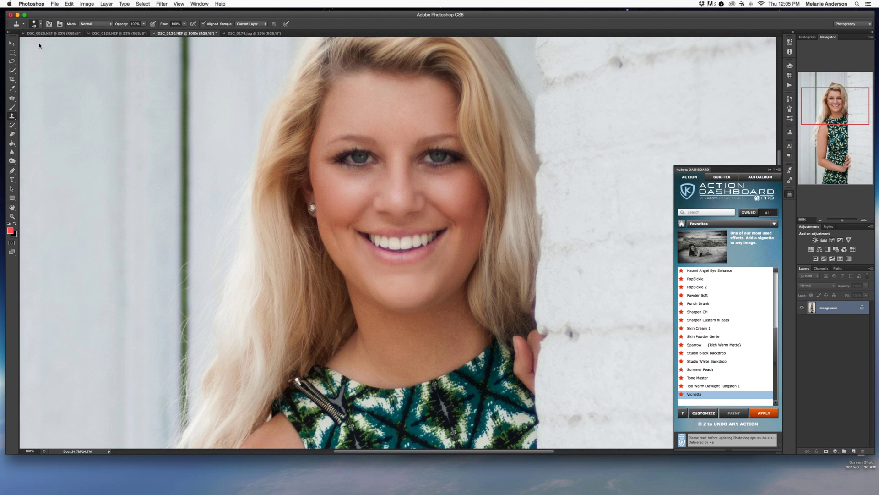
pyautogui.click(40, 24)
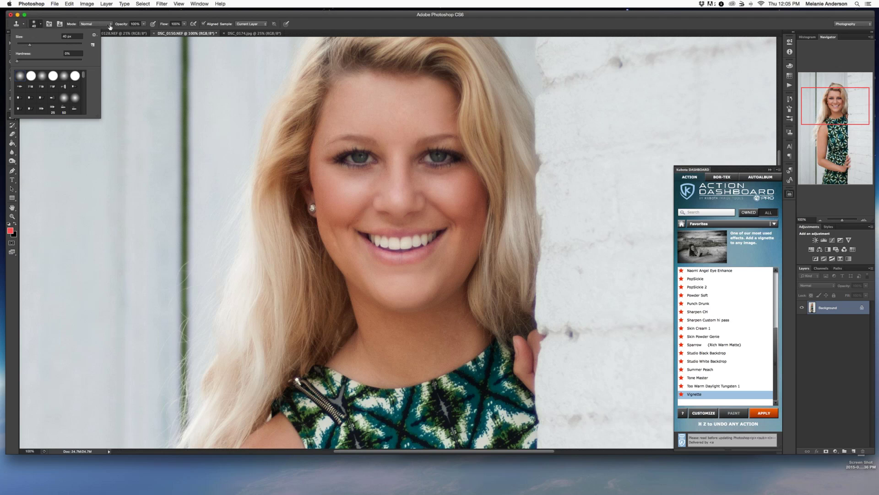
pyautogui.press('5')
pyautogui.press('1')
pyautogui.press('4')
pyautogui.press('5')
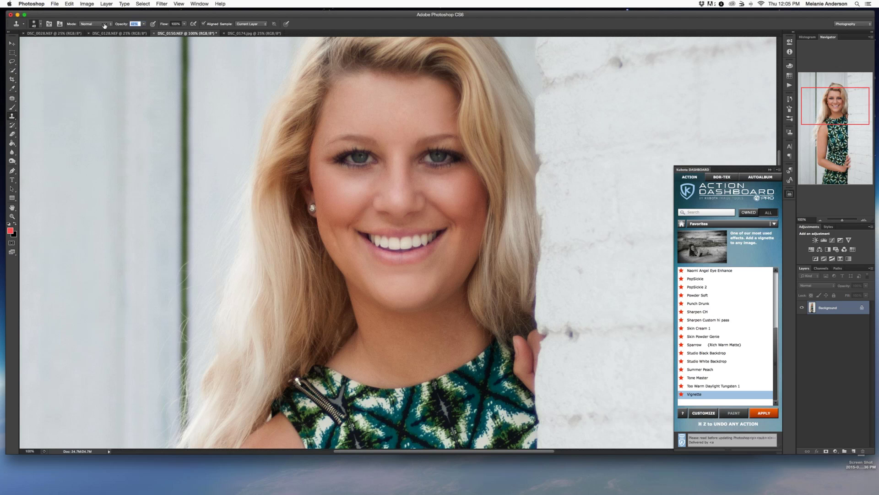
pyautogui.press('3')
pyautogui.press('9')
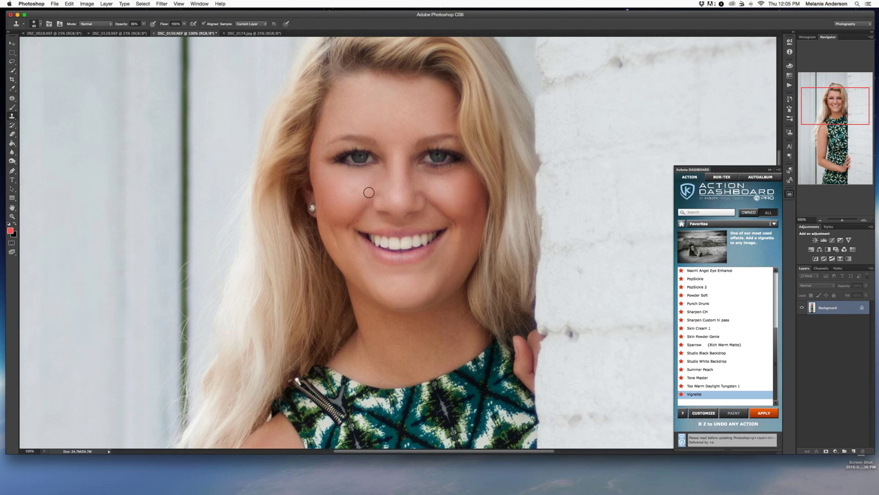
# Clone clean cheek skin over the shadow under the eye nearer the brick wall
pyautogui.keyDown('alt'); pyautogui.click(430, 187); pyautogui.keyUp('alt')
pyautogui.moveTo(440, 176)
pyautogui.mouseDown()
pyautogui.moveTo(437, 177)
pyautogui.moveTo(453, 173)
pyautogui.moveTo(418, 172)
pyautogui.moveTo(460, 169)
pyautogui.moveTo(421, 173)
pyautogui.mouseUp()
pyautogui.keyDown('alt'); pyautogui.click(414, 179); pyautogui.keyUp('alt')
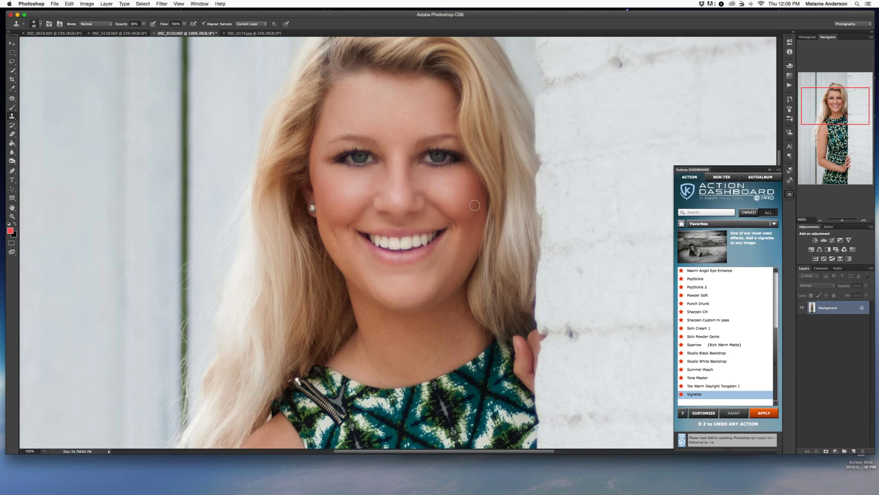
# Patch the skin beside the nose below the inner eye corner, deselect, and check the face
pyautogui.press('j')
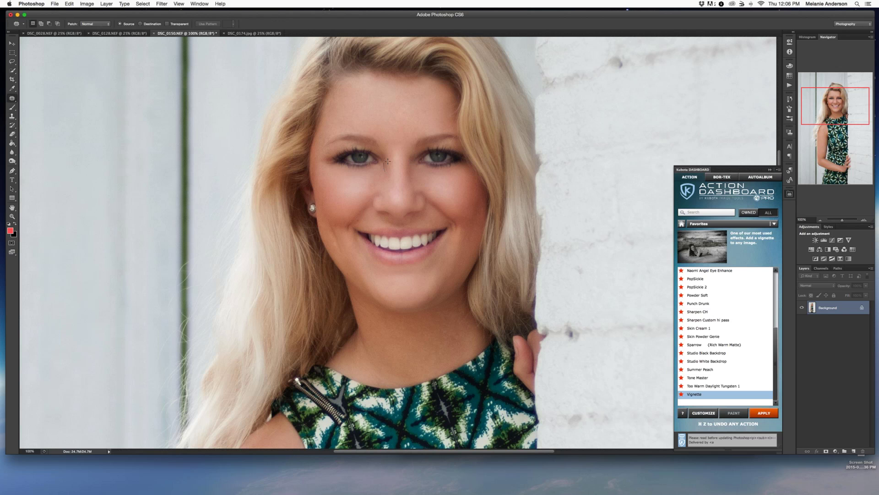
pyautogui.moveTo(387, 161)
pyautogui.mouseDown()
pyautogui.moveTo(386, 175)
pyautogui.moveTo(380, 171)
pyautogui.mouseUp()
pyautogui.moveTo(379, 177); pyautogui.dragTo(369, 186)
pyautogui.press('super+d')
pyautogui.scroll(1, 433, 247)
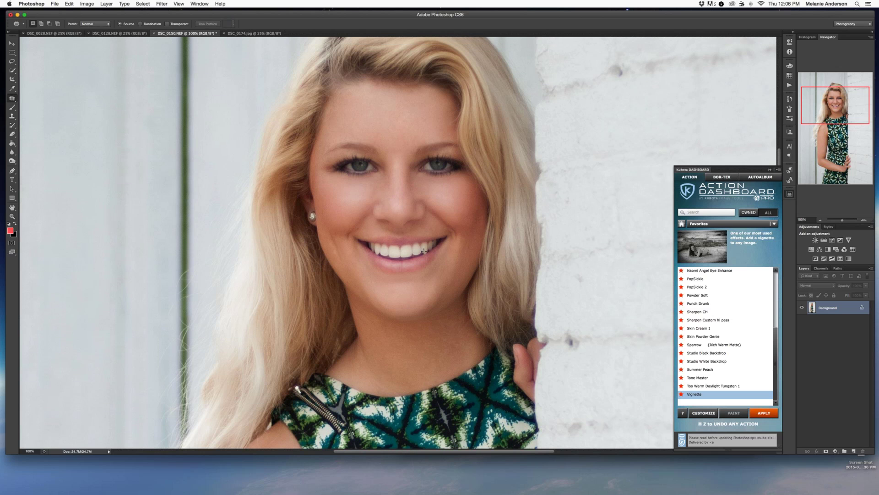
pyautogui.scroll(2, 419, 242)
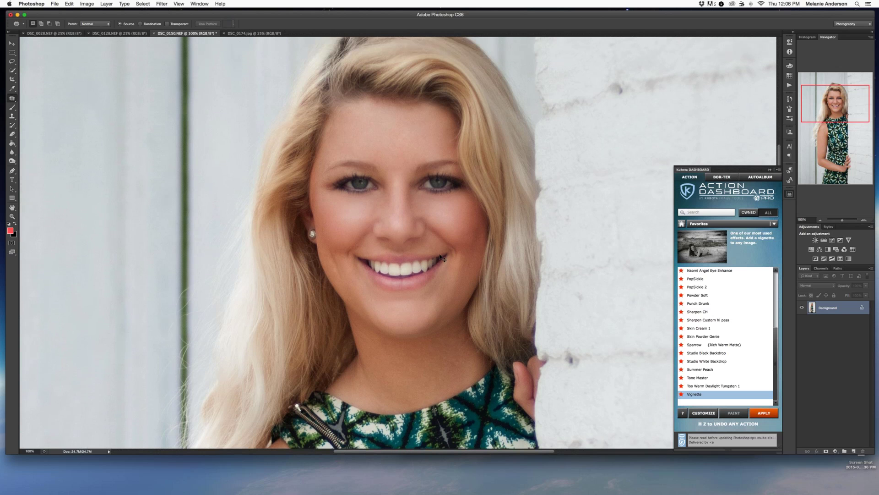
pyautogui.scroll(-1, 441, 258)
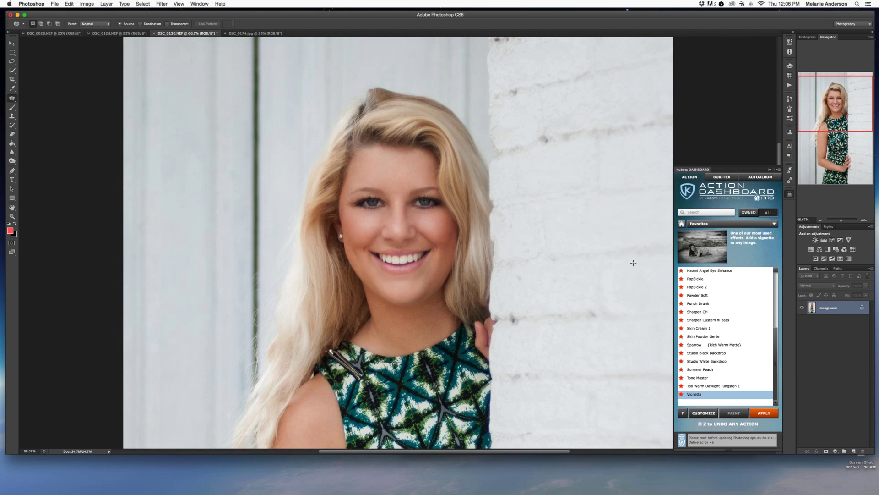
# Apply the Naomi Angel Eye Enhance action and paint its sharpen mask over both eyes with a smaller brush at reduced opacity
pyautogui.click(694, 271)
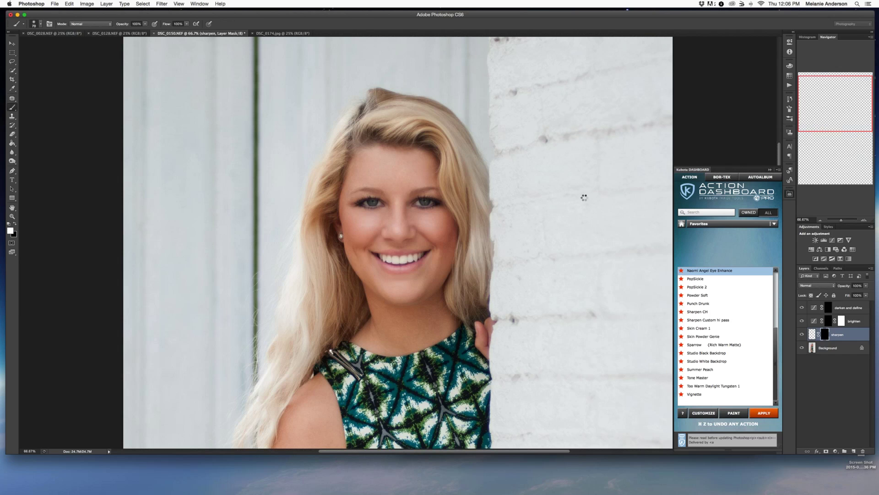
pyautogui.click(488, 162)
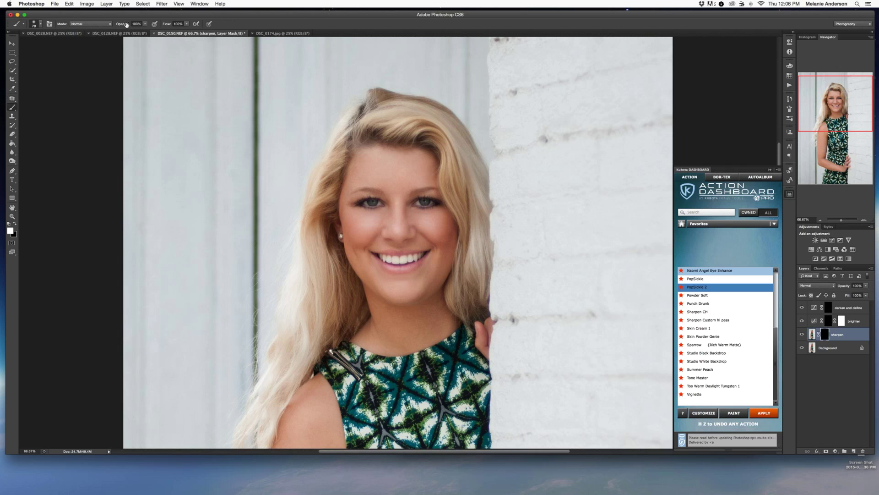
pyautogui.moveTo(125, 25); pyautogui.dragTo(119, 25)
pyautogui.click(374, 203)
pyautogui.moveTo(423, 201); pyautogui.dragTo(428, 201)
pyautogui.press('[')
pyautogui.press('[')
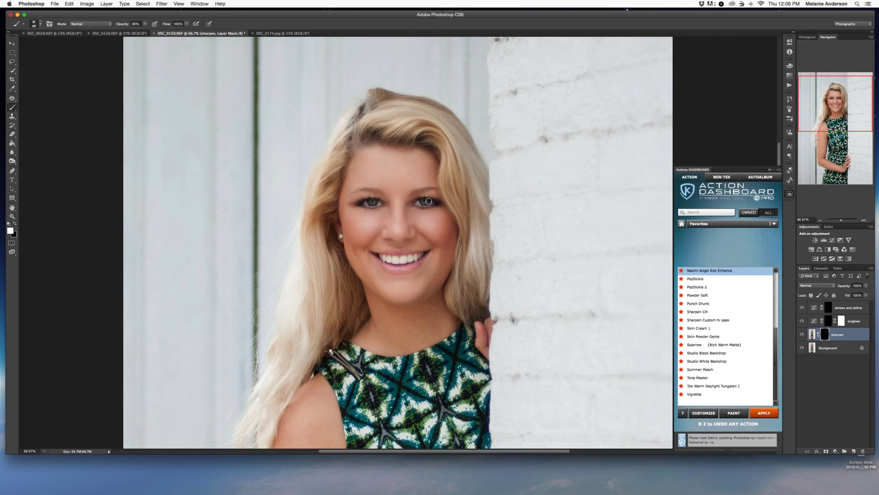
# Paint the brighten and the darken and define masks over the eyes, and lower the brighten layer's opacity to 82%
pyautogui.click(860, 319)
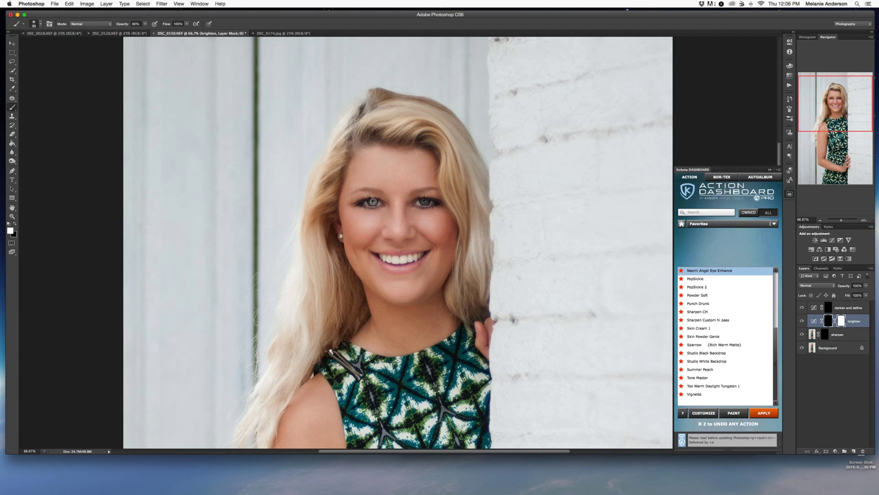
pyautogui.click(837, 310)
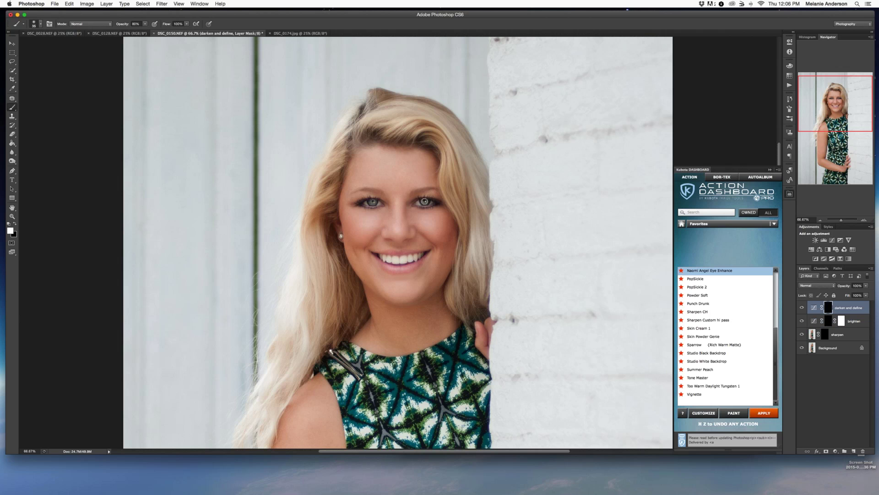
pyautogui.click(373, 202)
pyautogui.moveTo(842, 287); pyautogui.dragTo(830, 288)
pyautogui.click(865, 321)
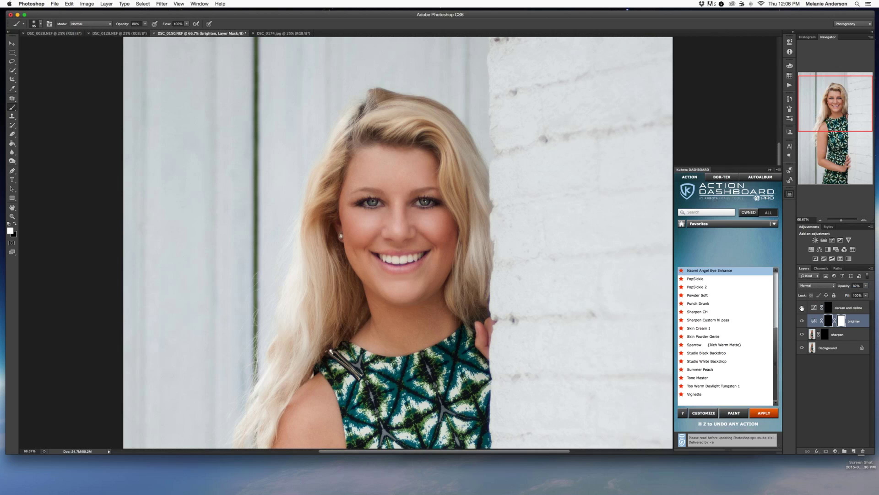
pyautogui.moveTo(802, 308)
pyautogui.mouseDown()
pyautogui.moveTo(804, 337)
pyautogui.moveTo(802, 311)
pyautogui.mouseUp()
# View the whole portrait and merge the eye enhancement layers into the background
pyautogui.press('super+minus')
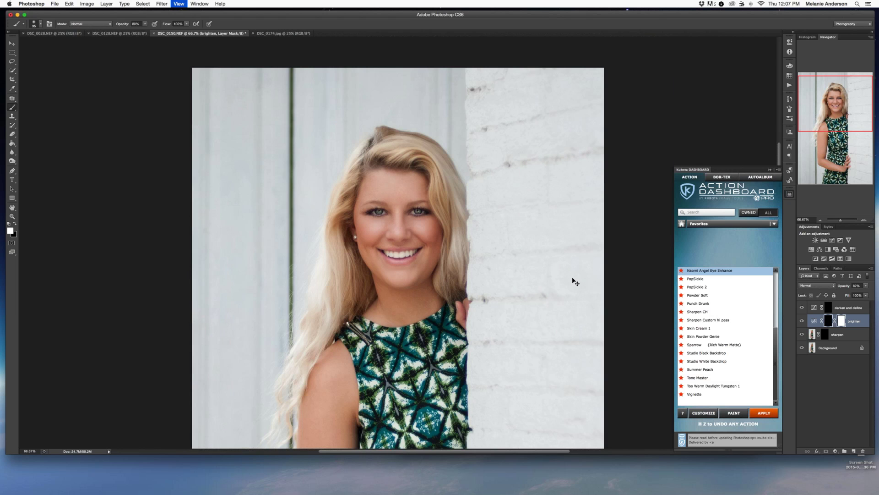
pyautogui.press('super+minus')
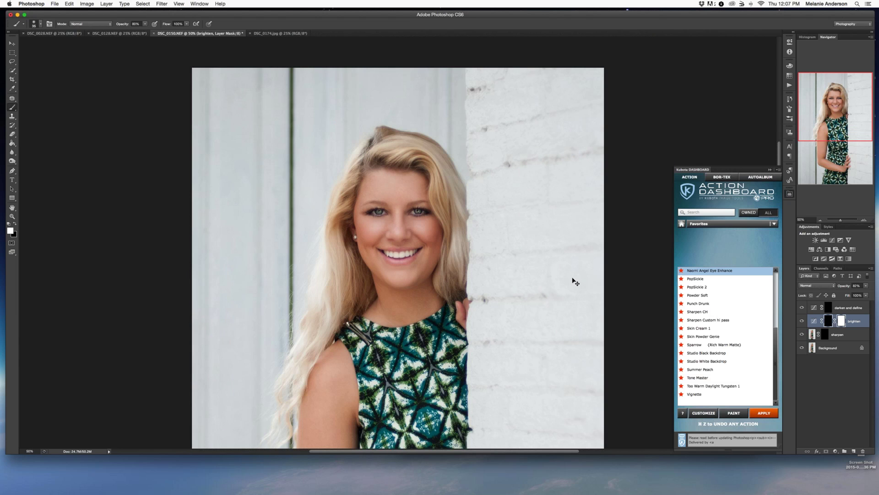
pyautogui.press('super+minus')
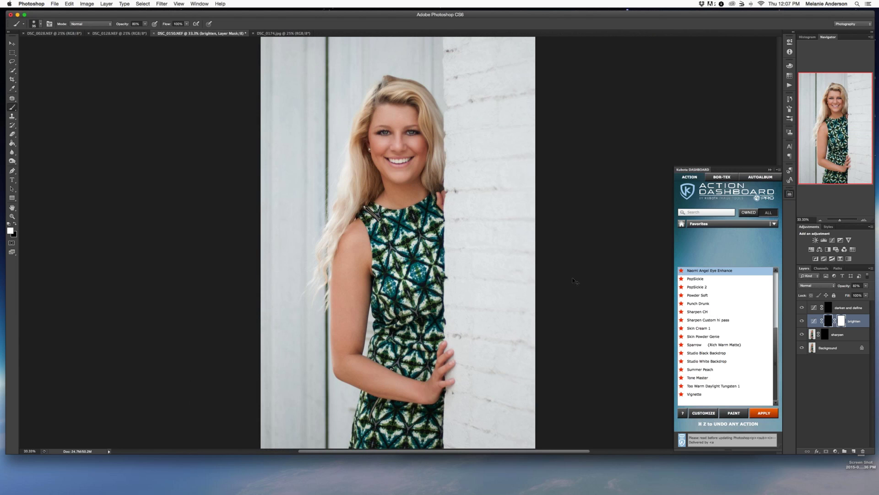
pyautogui.press('super+shift+e')
pyautogui.press('super+minus')
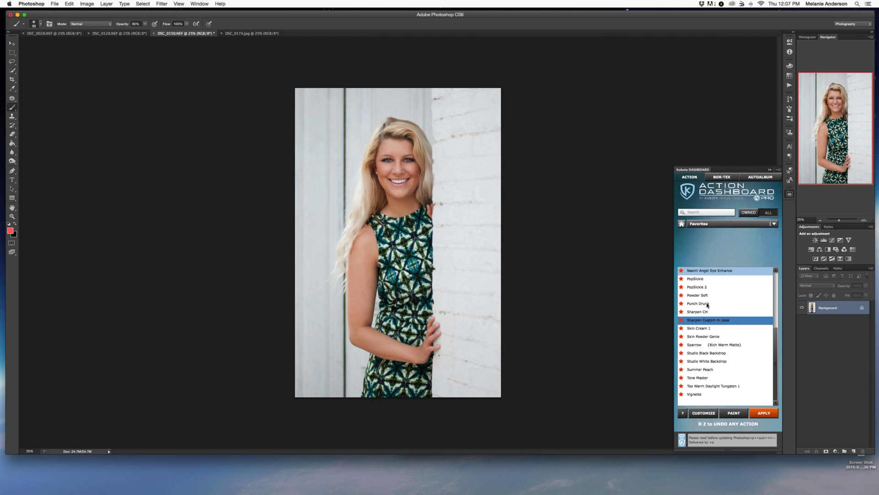
# Apply the CLEAN BASE action and reduce the CLEAN BASE (Florabella) group's opacity to 65%
pyautogui.scroll(4, 708, 304)
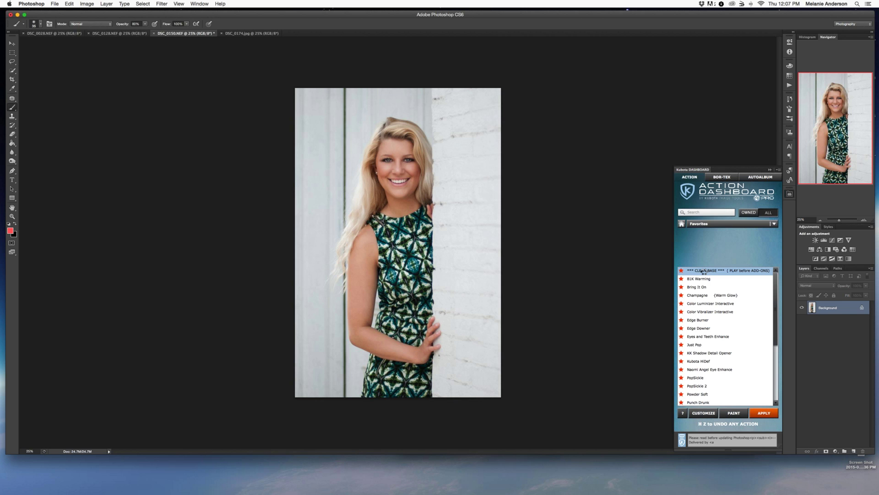
pyautogui.doubleClick(704, 271)
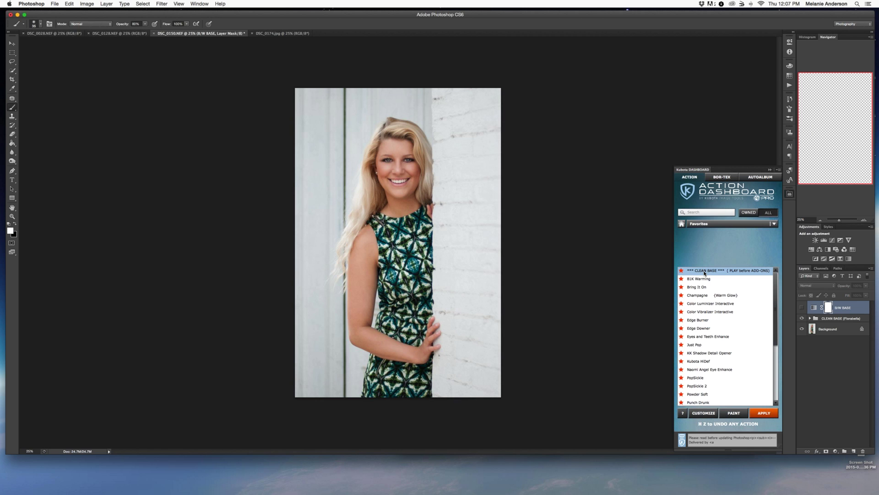
pyautogui.click(837, 320)
pyautogui.moveTo(847, 287); pyautogui.dragTo(828, 288)
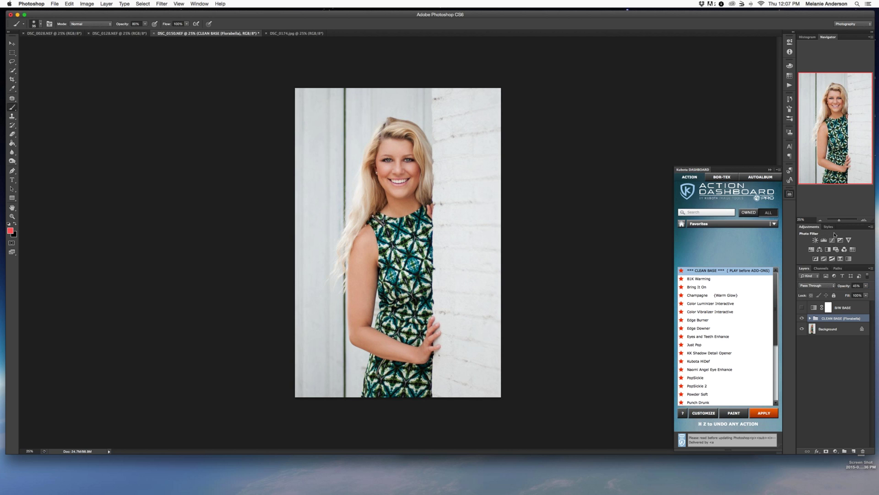
# Add a Curves adjustment above the CLEAN BASE group that slightly lowers the highlights, and return to the action list
pyautogui.click(832, 240)
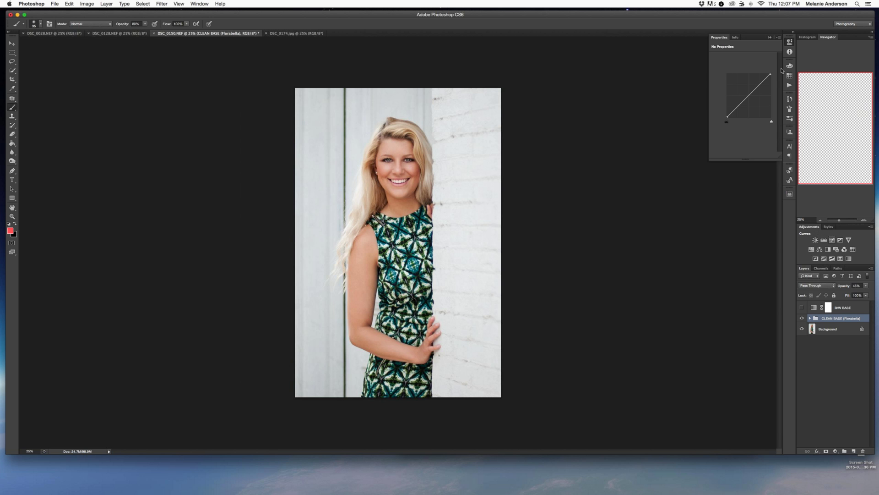
pyautogui.moveTo(760, 84); pyautogui.dragTo(761, 86)
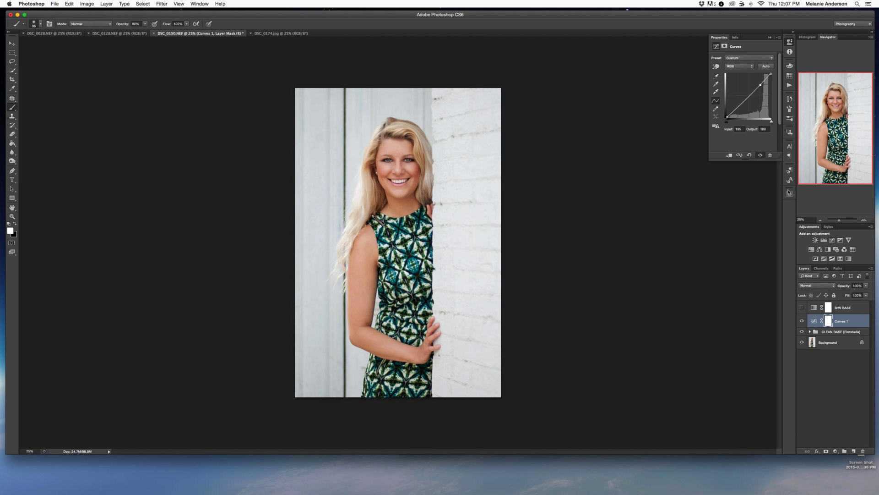
pyautogui.click(790, 193)
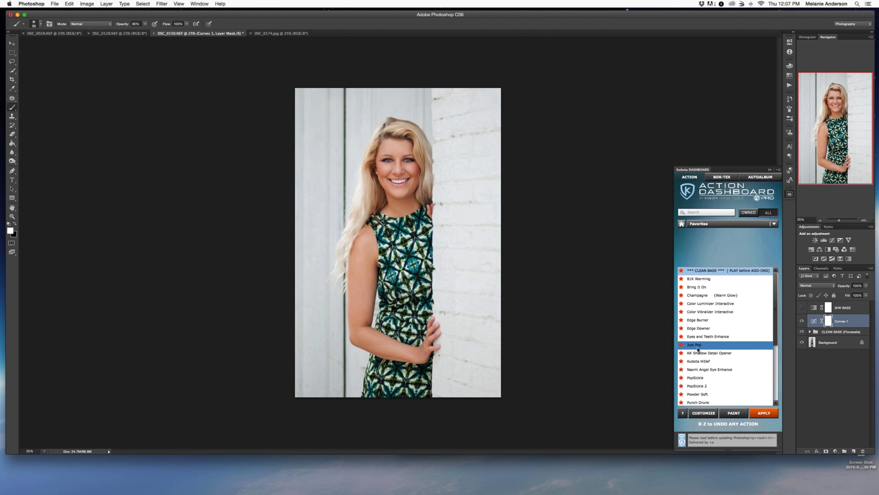
# Apply the Just Pop action and compare the portrait with and without the Kubota Just Pop group
pyautogui.doubleClick(703, 345)
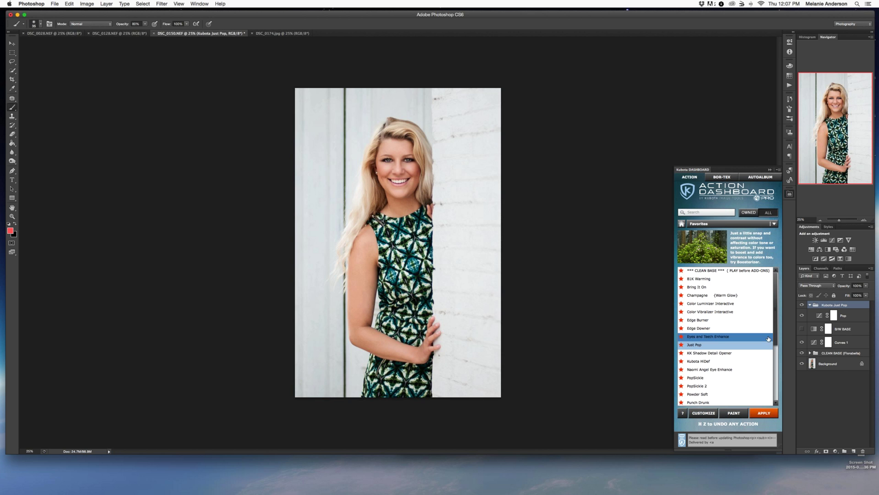
pyautogui.click(802, 304)
pyautogui.click(801, 305)
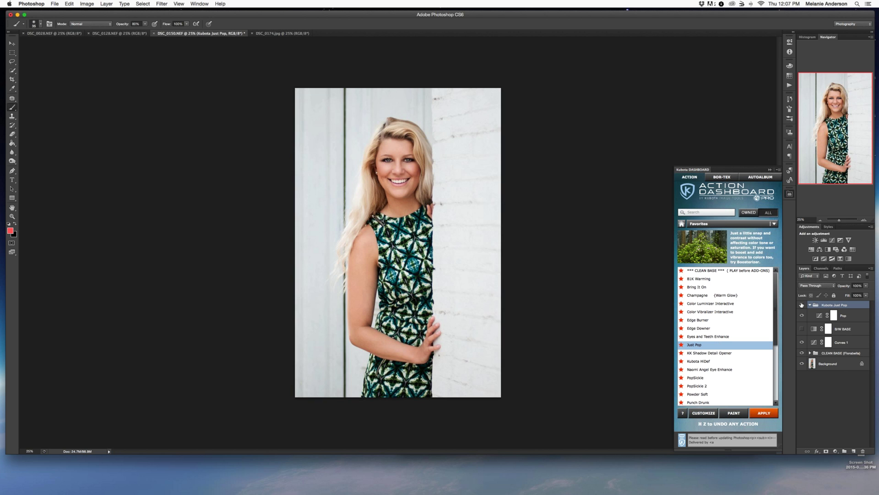
pyautogui.click(802, 305)
pyautogui.click(802, 305)
pyautogui.click(802, 305)
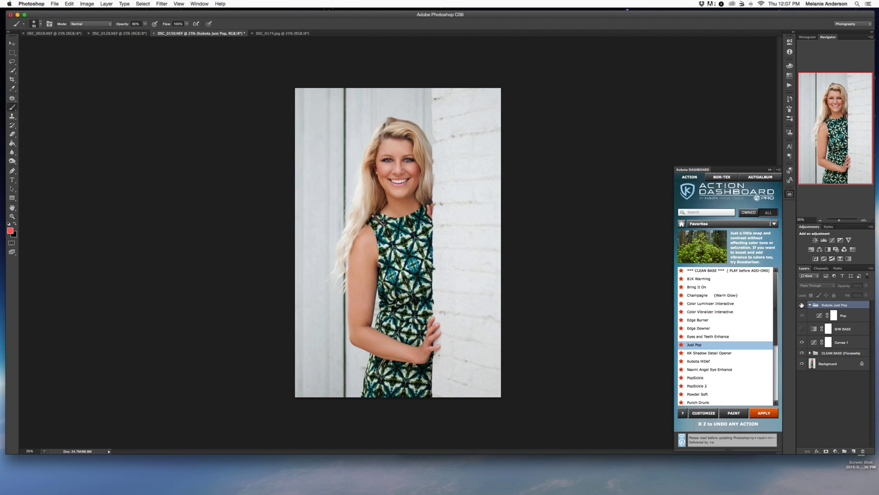
pyautogui.click(801, 305)
pyautogui.click(802, 305)
pyautogui.click(802, 304)
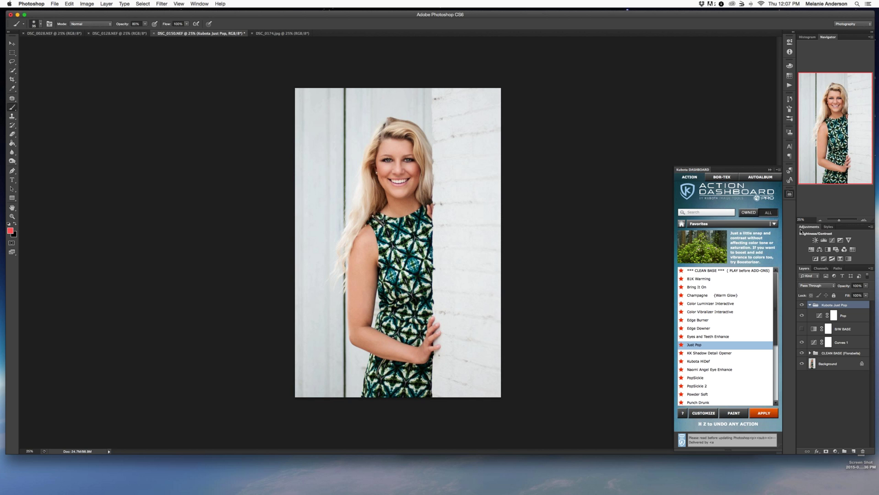
pyautogui.click(717, 295)
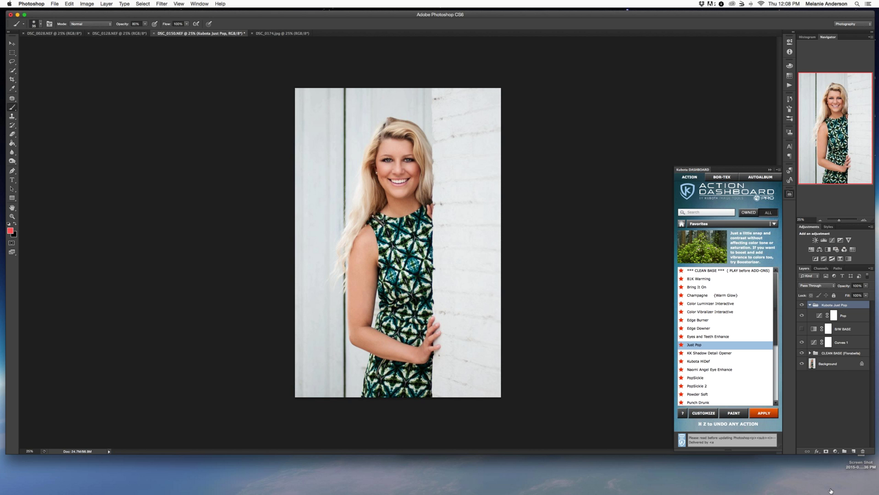
# Add a new layer above the Kubota Just Pop group and paint white over the dark vertical gap in the wall with an enlarged brush
pyautogui.click(854, 451)
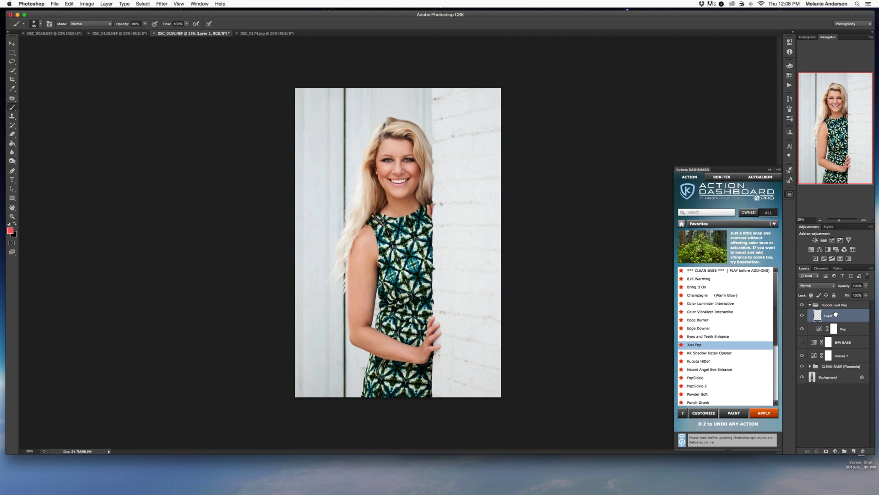
pyautogui.moveTo(835, 314); pyautogui.dragTo(834, 300)
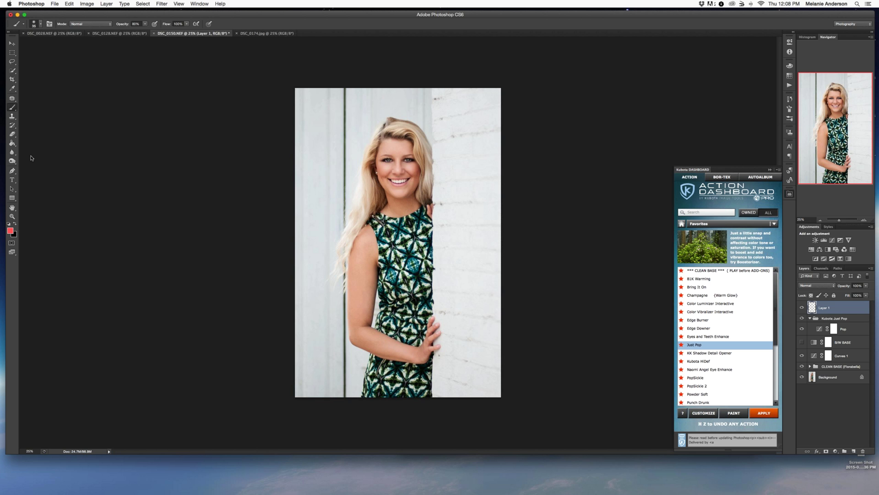
pyautogui.press('d')
pyautogui.press('x')
pyautogui.press(']')
pyautogui.press(']')
pyautogui.press(']')
pyautogui.press(']')
pyautogui.press(']')
pyautogui.press(']')
pyautogui.moveTo(345, 89); pyautogui.dragTo(344, 226)
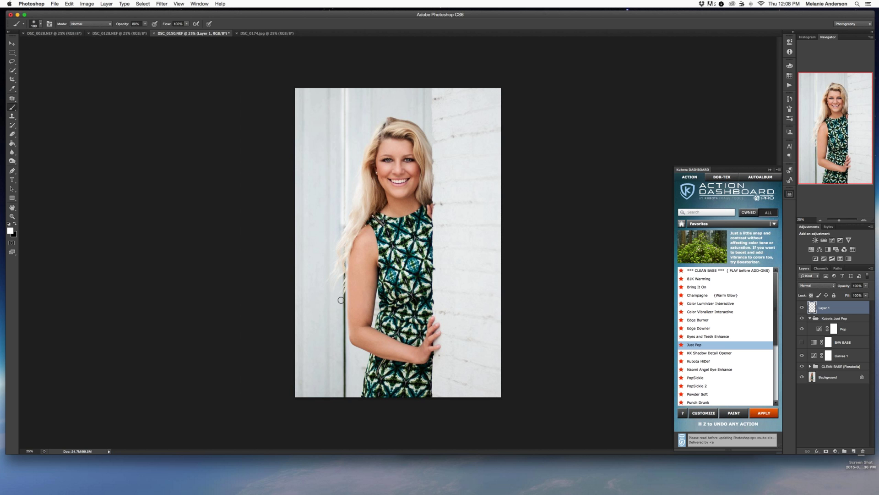
pyautogui.moveTo(344, 296); pyautogui.dragTo(345, 395)
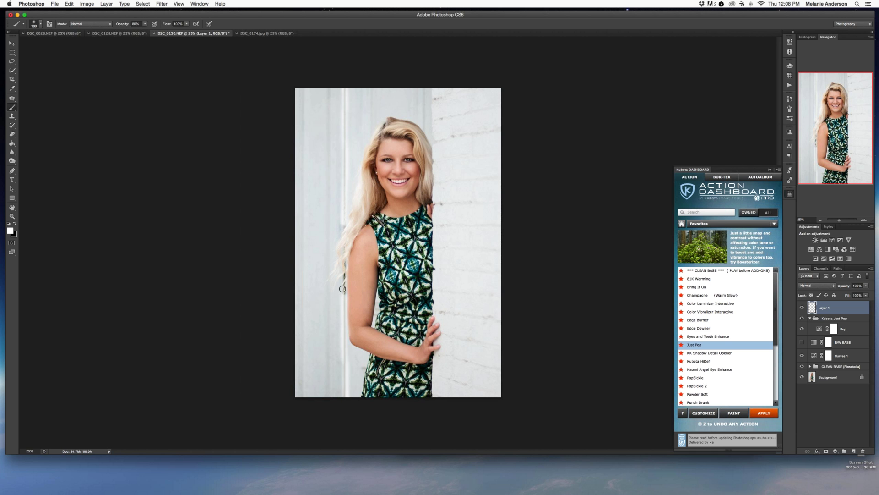
pyautogui.moveTo(343, 292); pyautogui.dragTo(344, 267)
# Set the painted layer's blend mode to Soft Light and compare the portrait with and without it
pyautogui.click(822, 285)
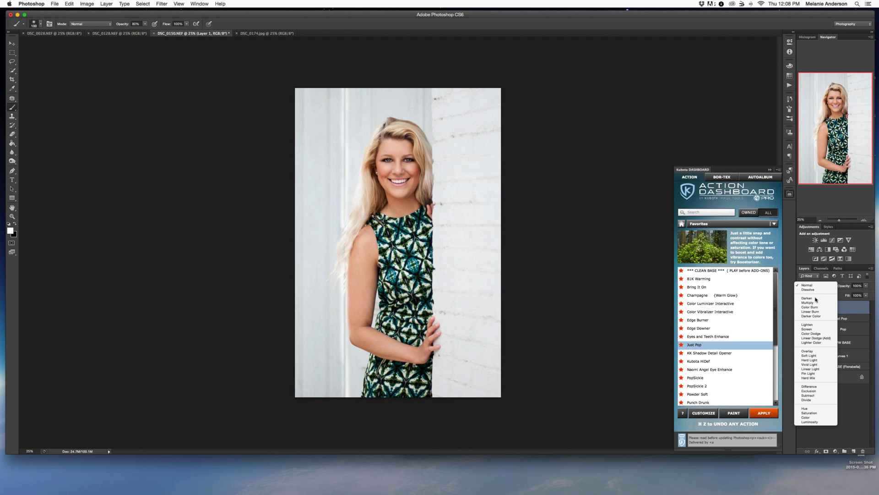
pyautogui.click(820, 354)
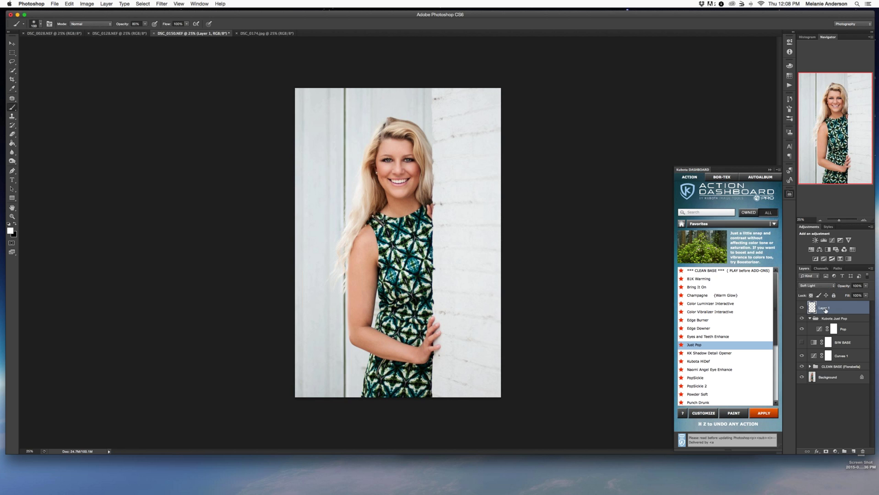
pyautogui.click(802, 308)
pyautogui.click(801, 307)
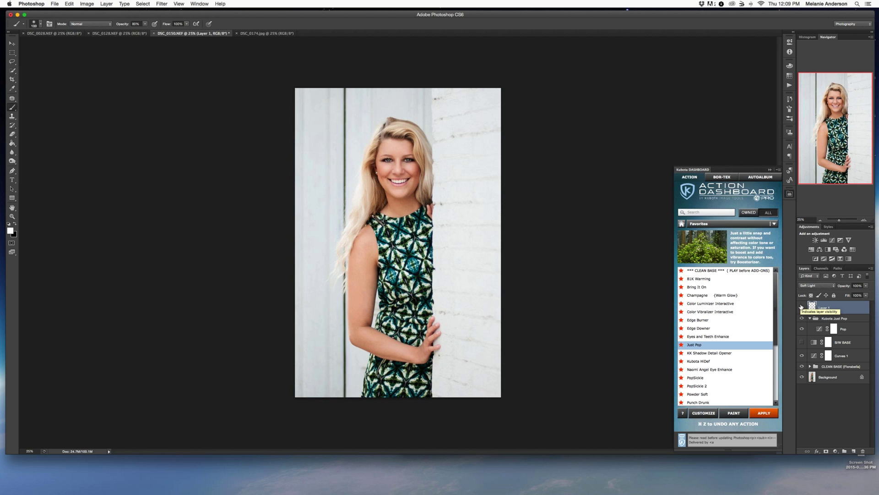
pyautogui.click(802, 307)
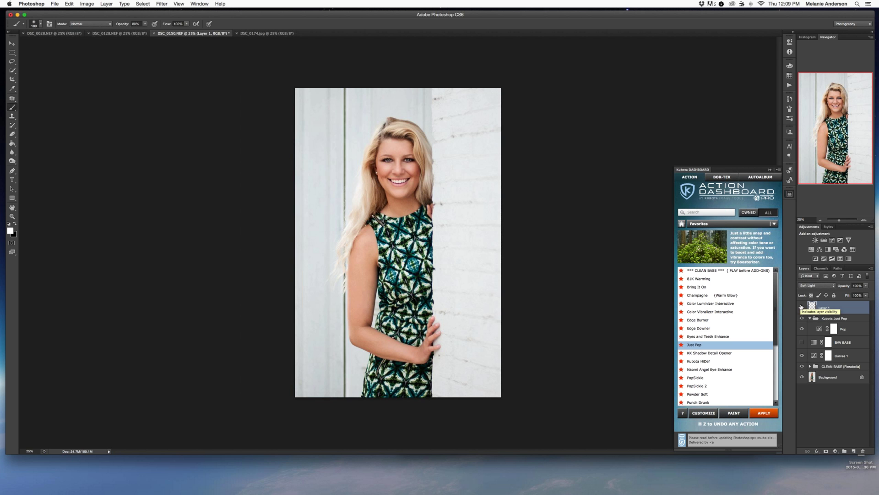
# Add a Hue/Saturation adjustment with saturation -100 and lightness +40, and invert its mask to hide the effect
pyautogui.click(812, 251)
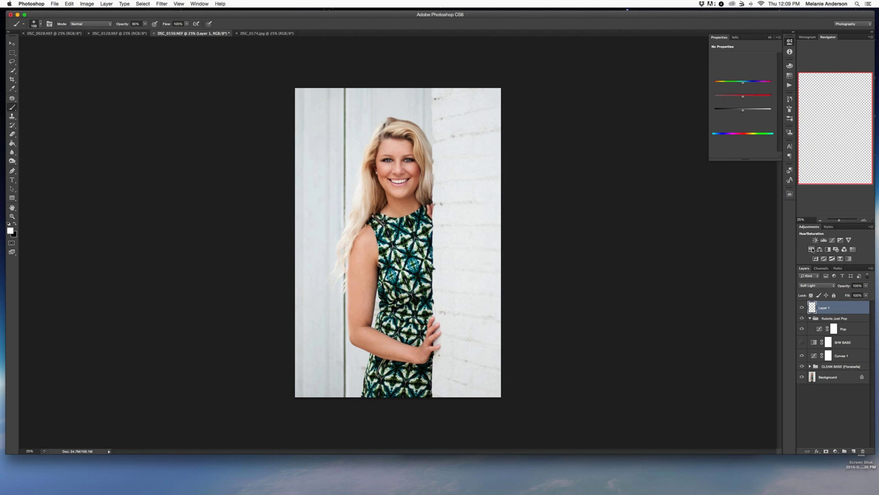
pyautogui.moveTo(743, 99); pyautogui.dragTo(705, 97)
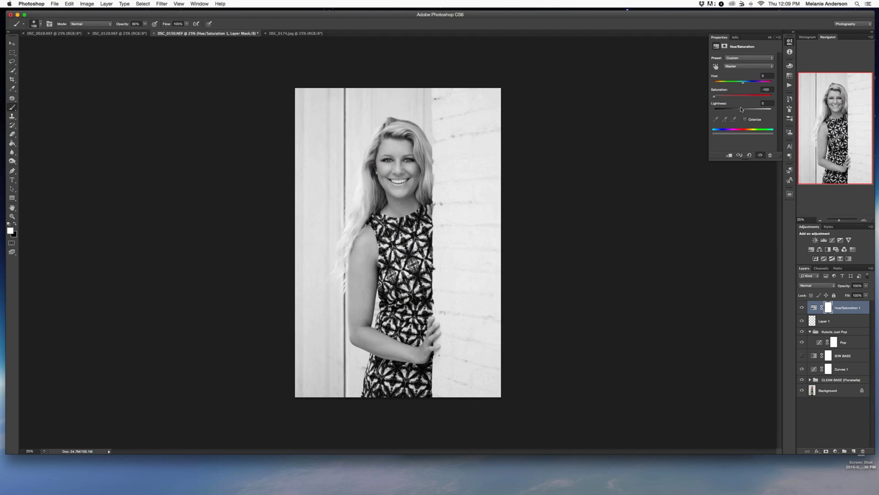
pyautogui.moveTo(741, 109); pyautogui.dragTo(755, 109)
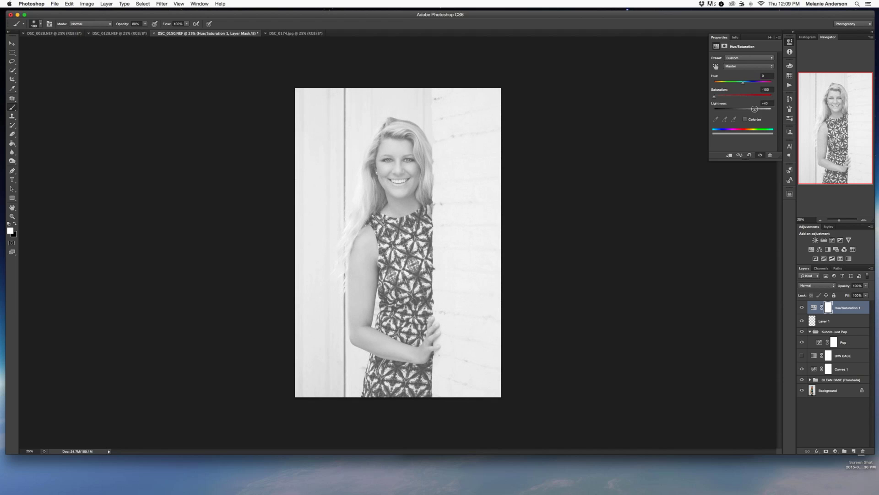
pyautogui.press('super+i')
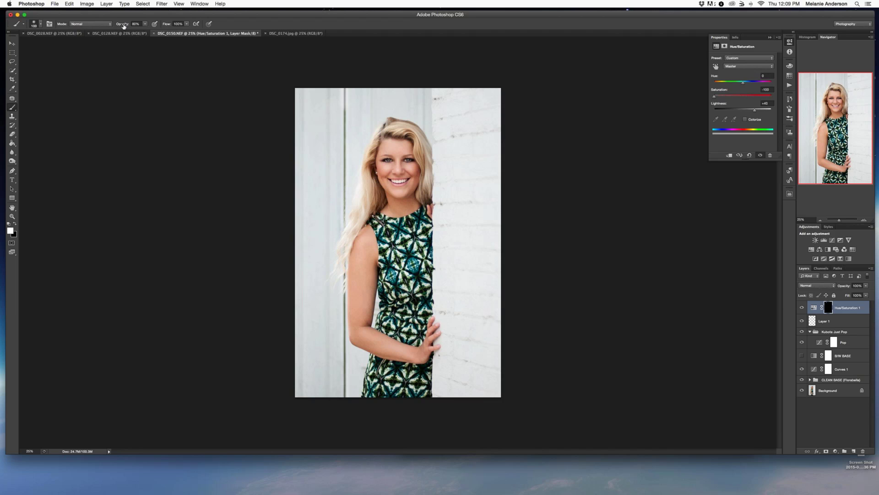
# Paint white on the Hue/Saturation mask along the dark vertical gap using a smaller brush
pyautogui.moveTo(124, 25); pyautogui.dragTo(148, 24)
pyautogui.press('[')
pyautogui.press('[')
pyautogui.moveTo(345, 97); pyautogui.dragTo(343, 406)
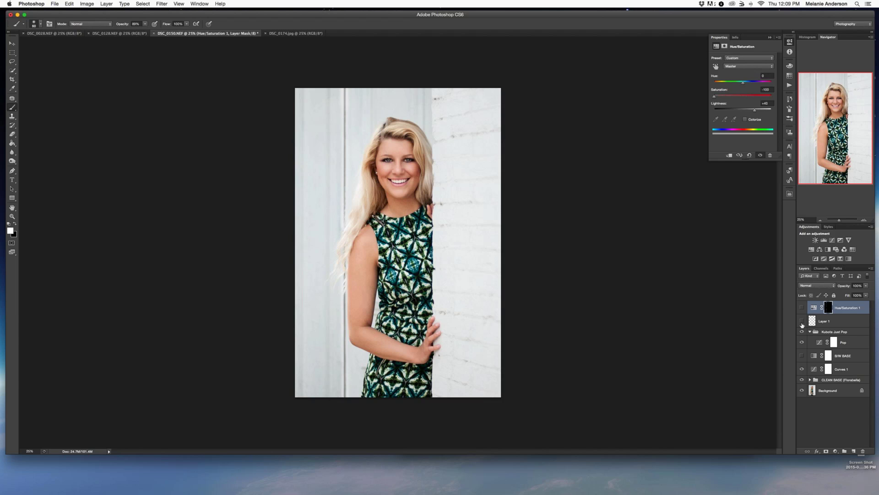
# Compare the portrait with and without the gap corrections and merge all visible layers, discarding the hidden ones
pyautogui.click(802, 308)
pyautogui.click(802, 310)
pyautogui.press('super+shift+e')
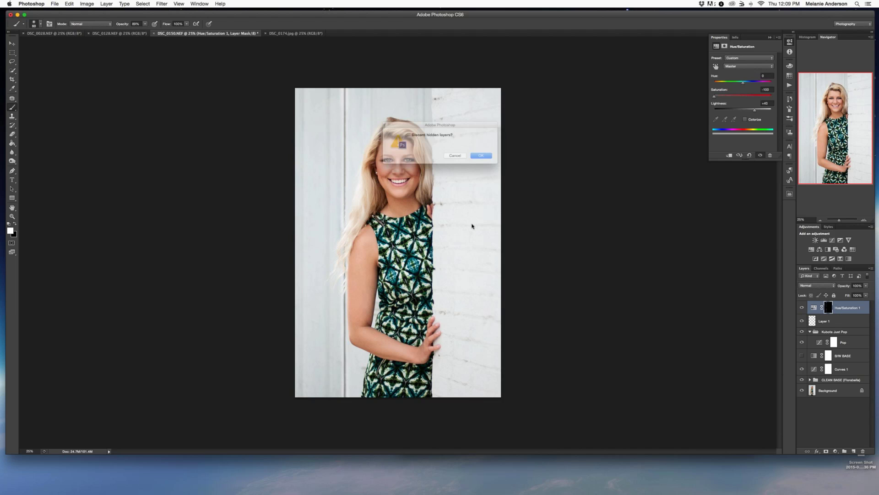
pyautogui.click(486, 160)
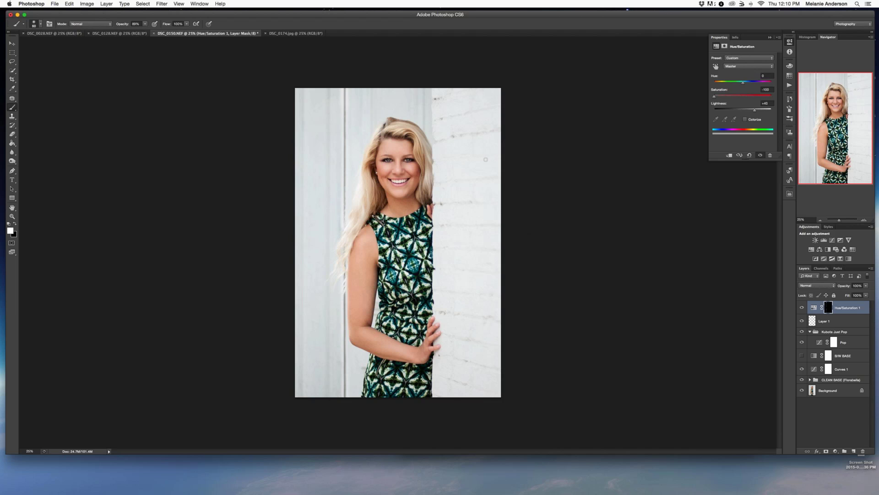
# Outline the upper part of the wall gap with the Patch tool, fill it using Content-Aware at 100% opacity, and deselect
pyautogui.click(12, 98)
pyautogui.press('super+equal')
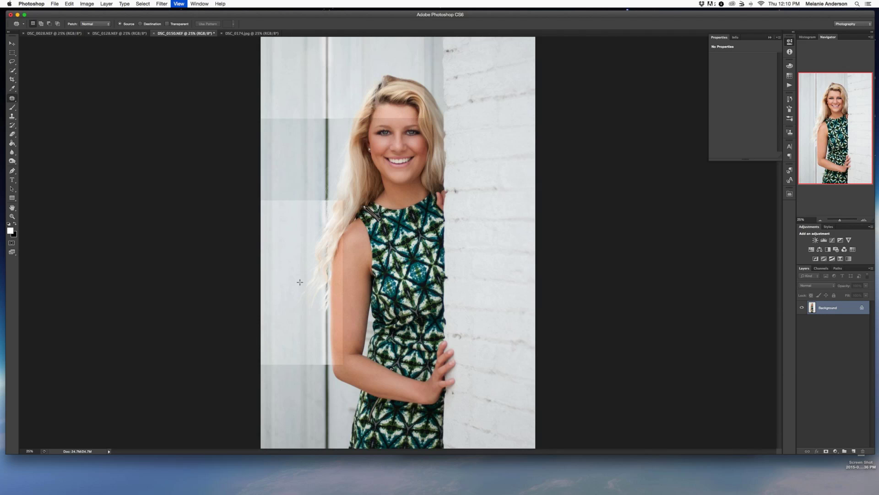
pyautogui.press('super+equal')
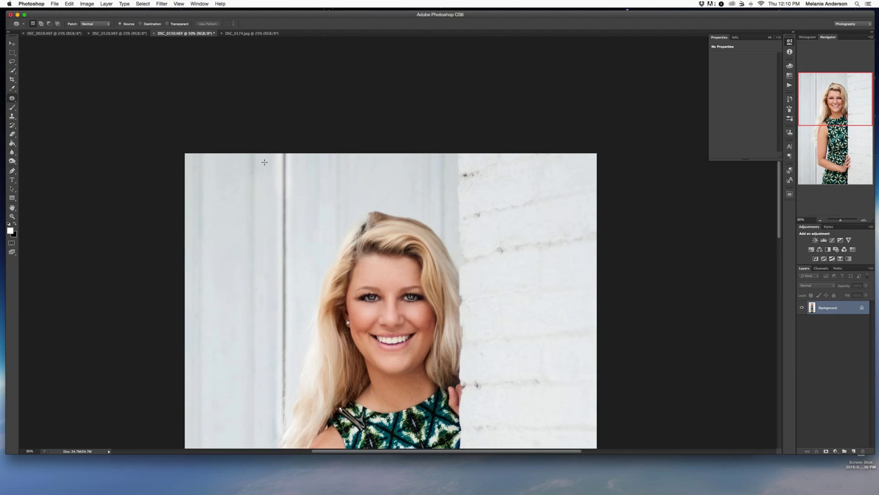
pyautogui.scroll(-5, 273, 150)
pyautogui.scroll(2, 277, 66)
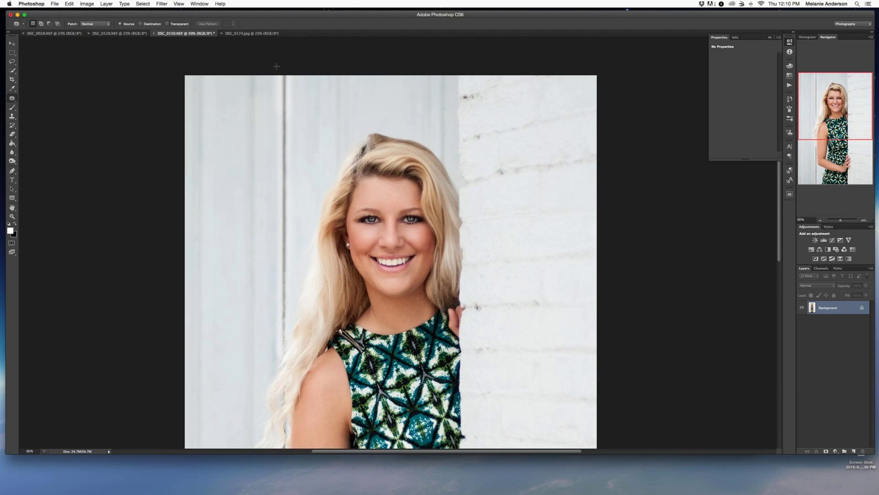
pyautogui.moveTo(277, 66)
pyautogui.mouseDown()
pyautogui.moveTo(268, 263)
pyautogui.moveTo(282, 326)
pyautogui.moveTo(294, 312)
pyautogui.moveTo(292, 69)
pyautogui.mouseUp()
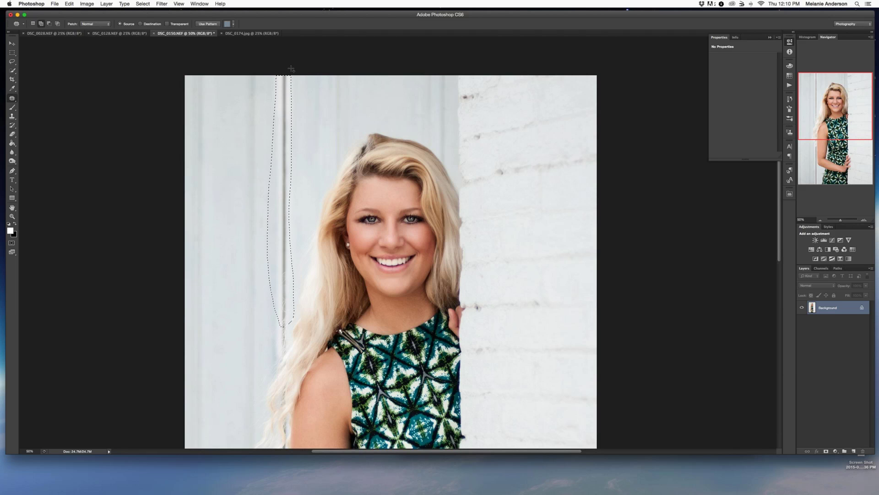
pyautogui.hotkey('shift', 'BackSpace')
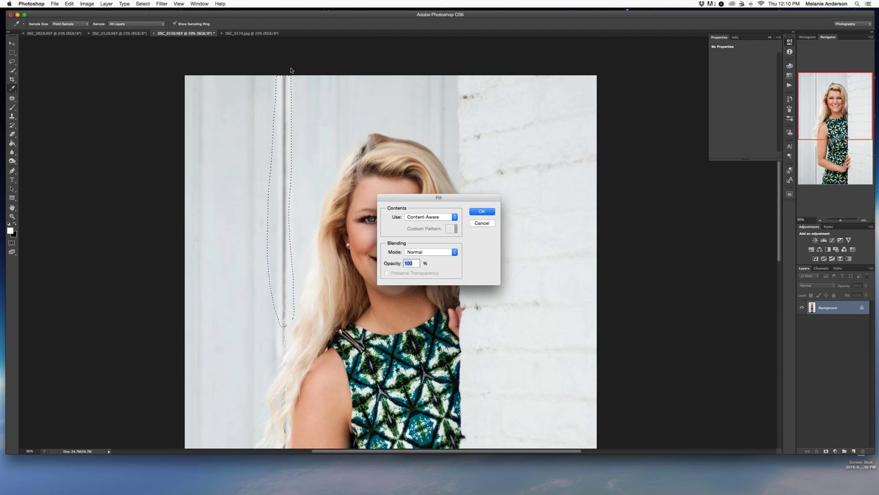
pyautogui.press('Return')
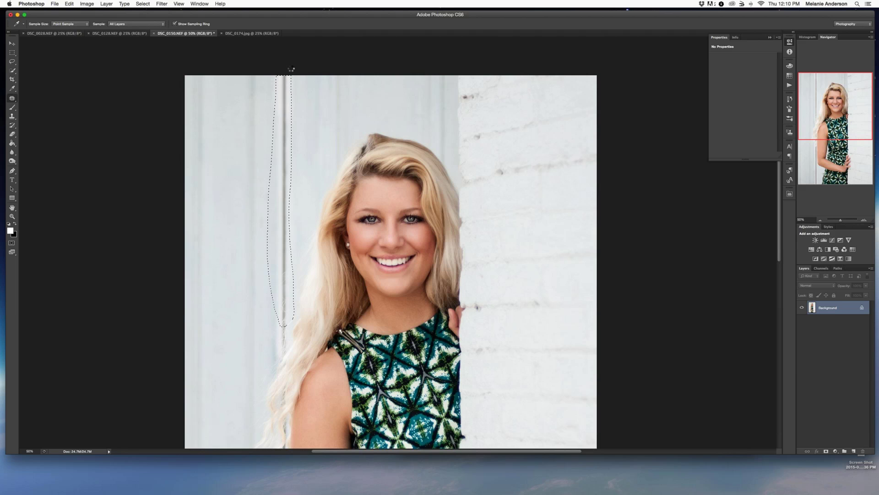
pyautogui.press('j')
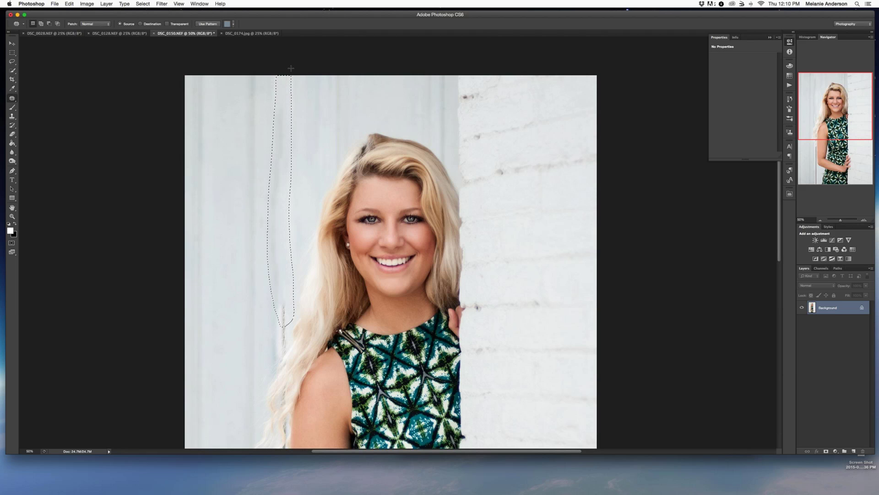
pyautogui.hotkey('ctrl', 'd')
# Outline the leftover piece of the gap beside the long hair, fill it using Content-Aware, and deselect
pyautogui.scroll(-2, 318, 187)
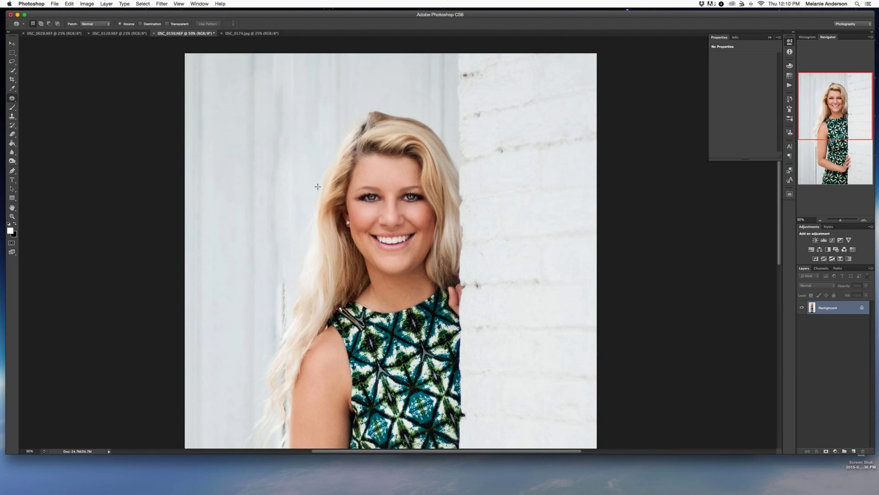
pyautogui.scroll(-1, 318, 186)
pyautogui.moveTo(284, 259)
pyautogui.mouseDown()
pyautogui.moveTo(290, 302)
pyautogui.moveTo(288, 262)
pyautogui.mouseUp()
pyautogui.hotkey('shift', 'BackSpace')
pyautogui.press('Return')
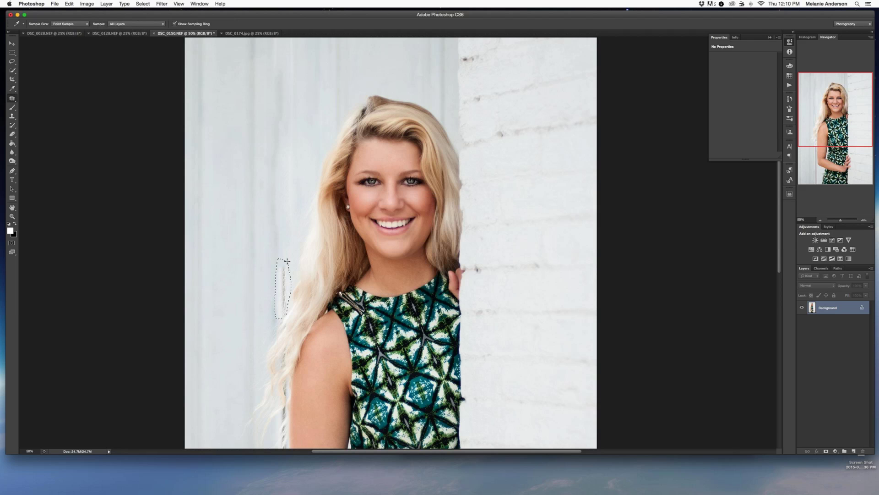
pyautogui.press('j')
pyautogui.scroll(-3, 286, 261)
pyautogui.hotkey('ctrl', 'd')
# Fill the small dark gap area between the hair ends and the upper arm using Content-Aware
pyautogui.scroll(-3, 287, 261)
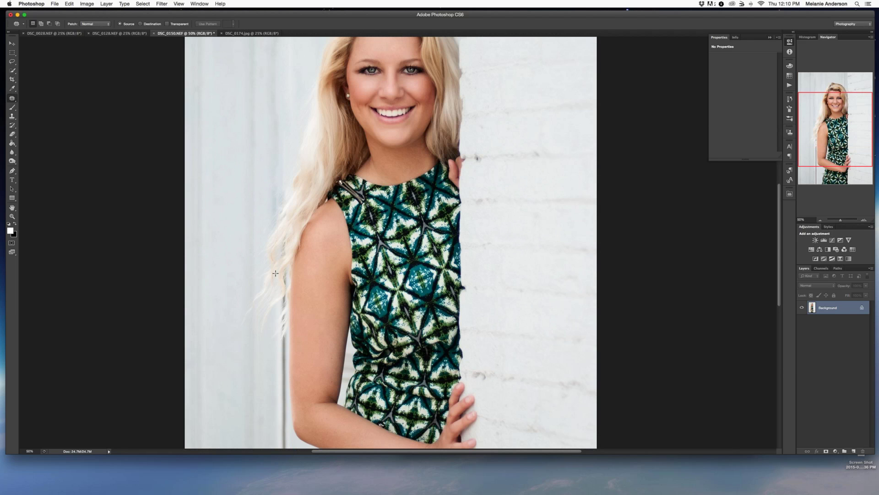
pyautogui.moveTo(288, 279); pyautogui.dragTo(289, 267)
pyautogui.press('BackSpace')
pyautogui.press('Return')
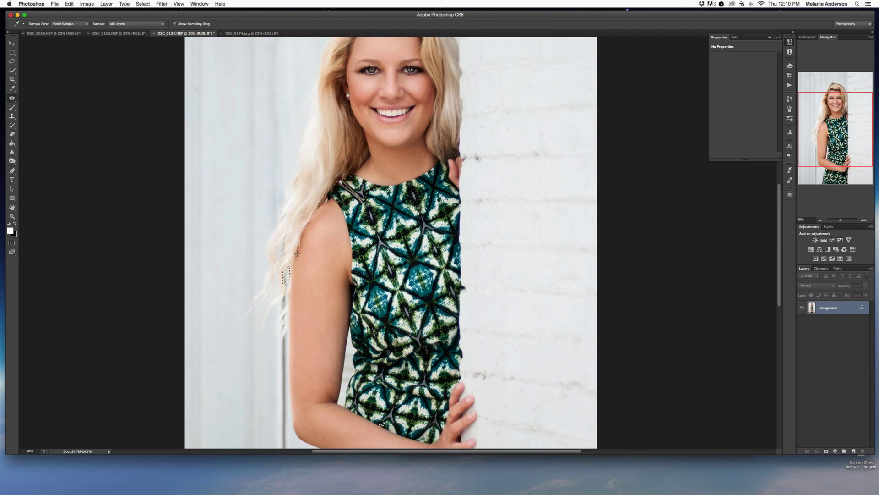
pyautogui.press('super+d')
pyautogui.moveTo(281, 251)
pyautogui.mouseDown()
pyautogui.moveTo(288, 233)
pyautogui.moveTo(285, 247)
pyautogui.mouseUp()
pyautogui.hotkey('ctrl', 'd')
# Outline the gap section just below the hair ends, fill it using Content-Aware at 100% opacity, and deselect
pyautogui.scroll(-2, 283, 299)
pyautogui.scroll(-3, 283, 300)
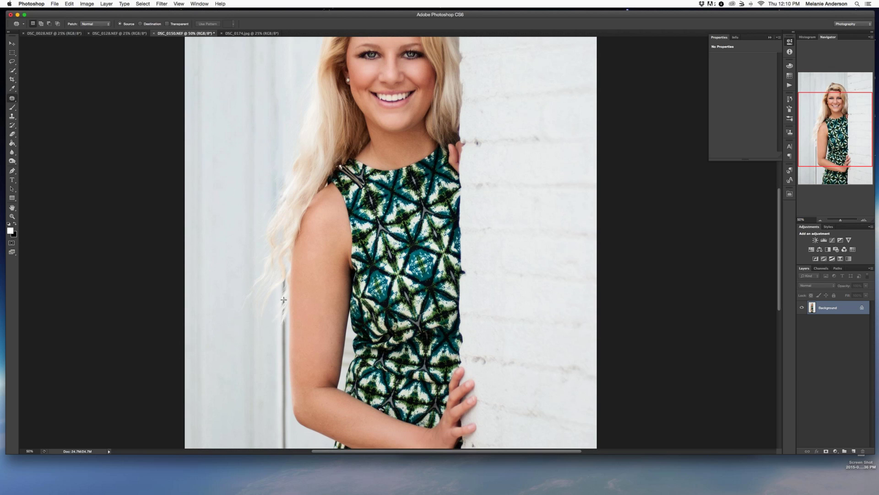
pyautogui.moveTo(283, 245)
pyautogui.mouseDown()
pyautogui.moveTo(281, 294)
pyautogui.moveTo(285, 243)
pyautogui.mouseUp()
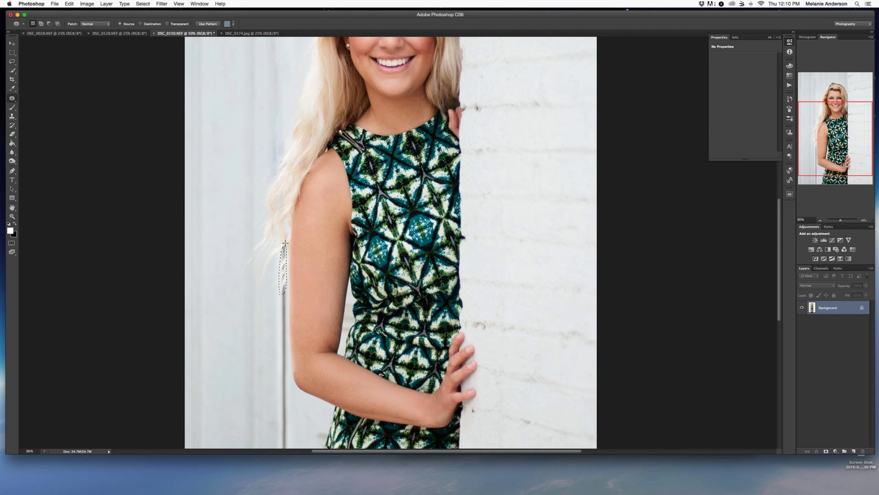
pyautogui.press('i')
pyautogui.hotkey('shift', 'BackSpace')
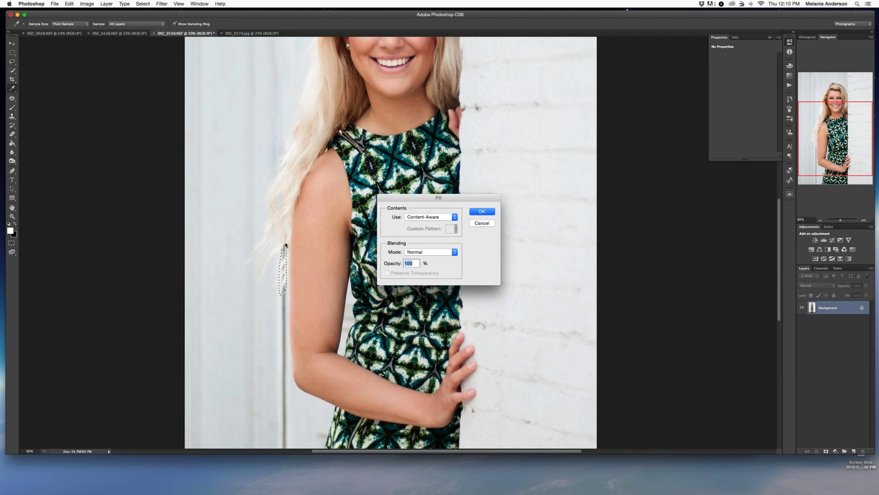
pyautogui.press('Return')
pyautogui.press('j')
pyautogui.press('super+d')
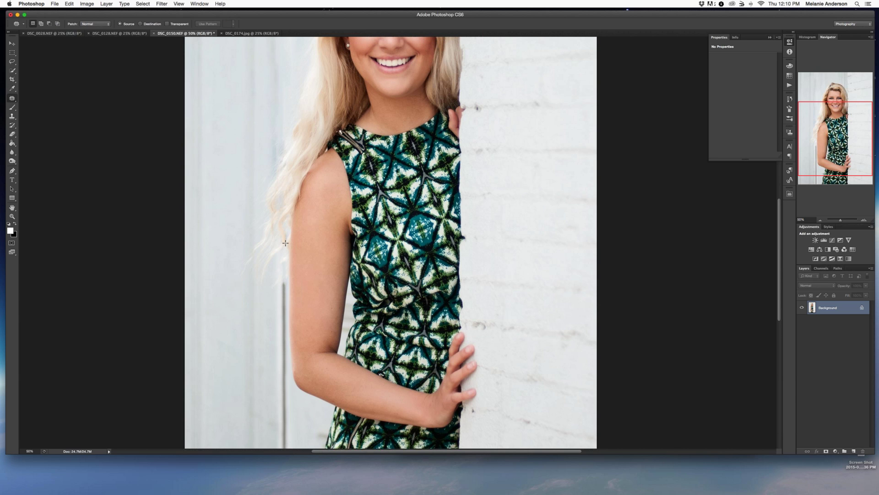
# Outline the remaining gap from beside the forearm down to the photo's lower edge, fill it using Content-Aware, and deselect
pyautogui.scroll(-1, 287, 232)
pyautogui.scroll(-5, 289, 223)
pyautogui.moveTo(276, 204)
pyautogui.mouseDown()
pyautogui.moveTo(292, 396)
pyautogui.moveTo(280, 260)
pyautogui.mouseUp()
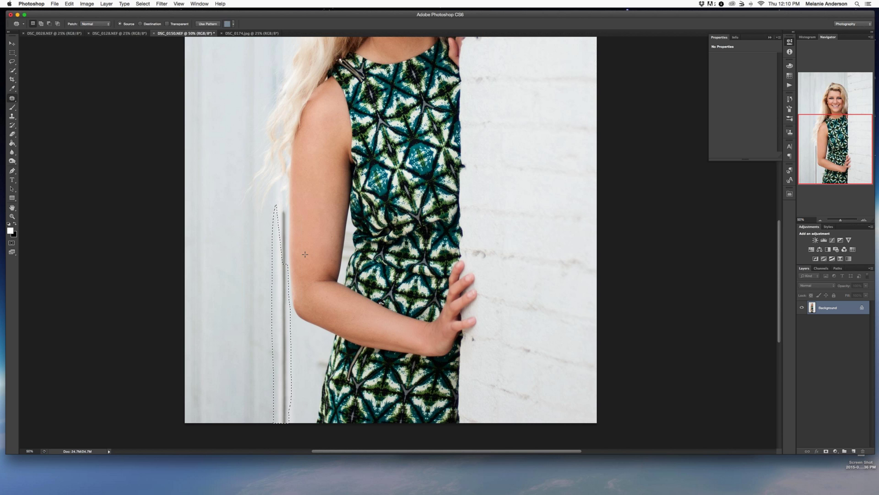
pyautogui.press('super+d')
pyautogui.moveTo(287, 217)
pyautogui.mouseDown()
pyautogui.moveTo(279, 441)
pyautogui.moveTo(286, 208)
pyautogui.moveTo(292, 436)
pyautogui.moveTo(280, 435)
pyautogui.moveTo(269, 361)
pyautogui.moveTo(272, 231)
pyautogui.moveTo(288, 206)
pyautogui.mouseUp()
pyautogui.press('shift')
pyautogui.hotkey('shift', 'BackSpace')
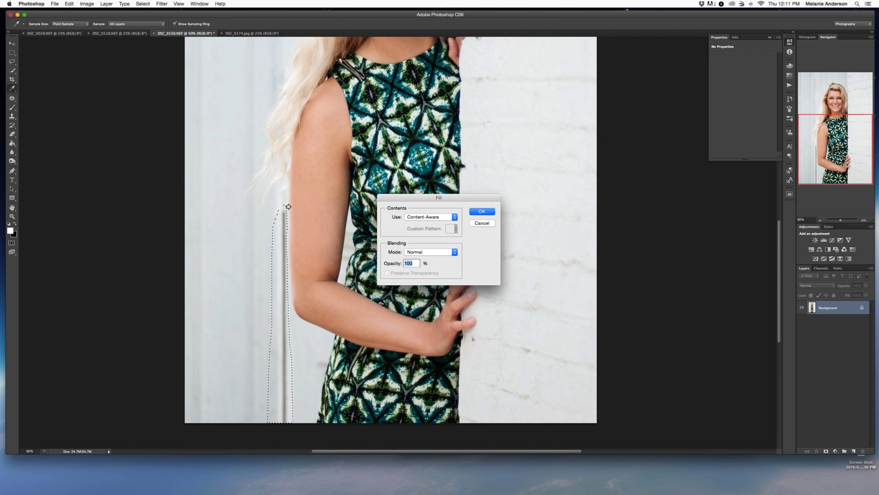
pyautogui.press('Return')
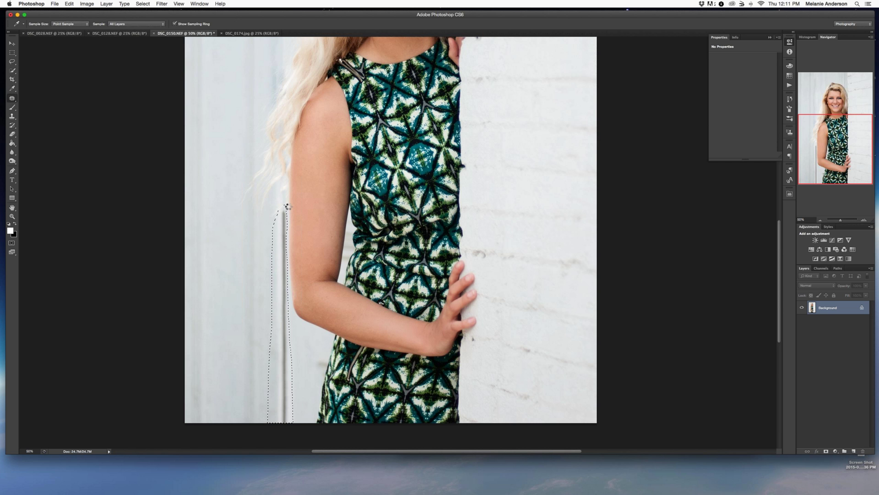
pyautogui.press('j')
pyautogui.press('super+d')
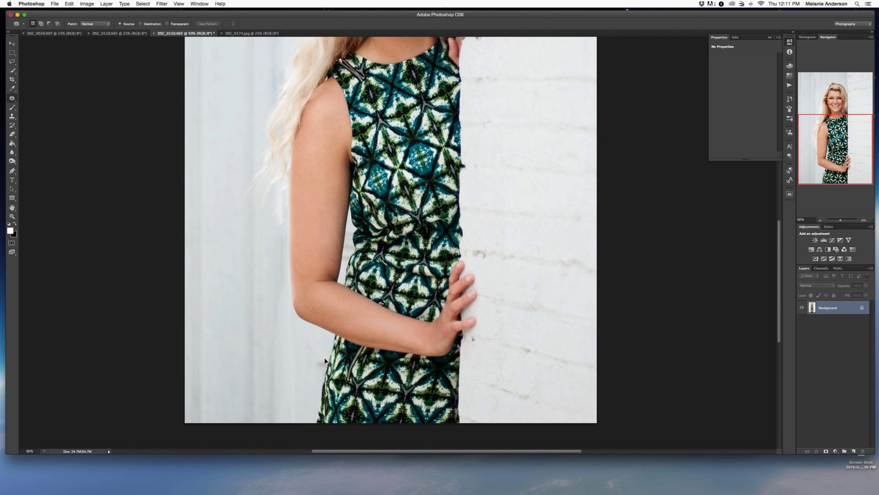
pyautogui.press('super+minus')
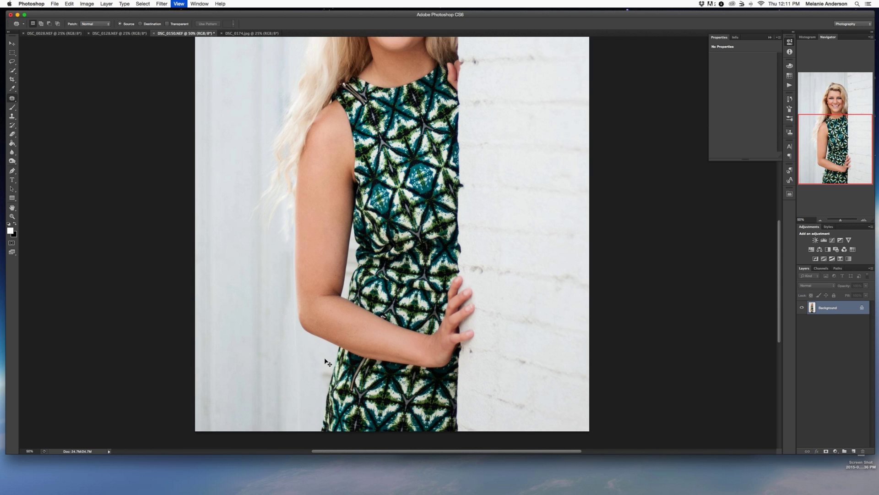
# Patch away the dark mortar spots on the white brick wall, from above the head down to beside the hand, and deselect
pyautogui.press('super+minus')
pyautogui.press('super+minus')
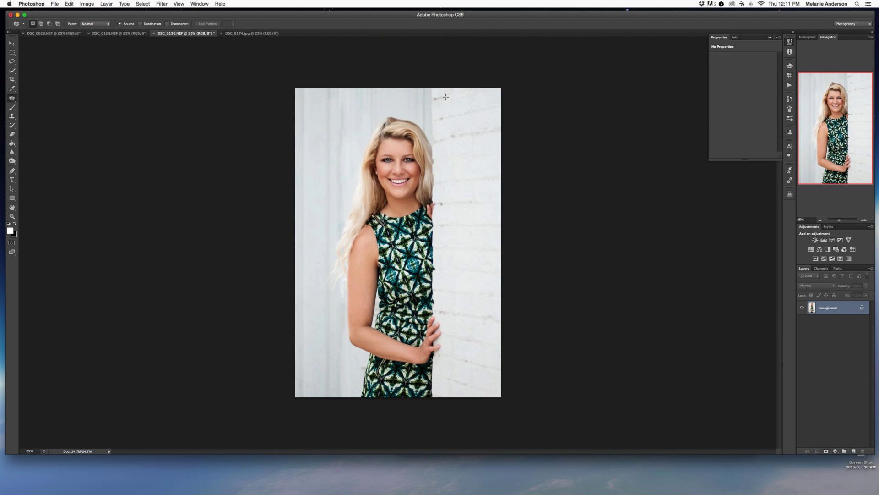
pyautogui.moveTo(446, 98); pyautogui.dragTo(445, 98)
pyautogui.moveTo(442, 98)
pyautogui.mouseDown()
pyautogui.moveTo(456, 97)
pyautogui.moveTo(446, 116)
pyautogui.mouseUp()
pyautogui.moveTo(443, 117)
pyautogui.mouseDown()
pyautogui.moveTo(456, 117)
pyautogui.moveTo(451, 135)
pyautogui.moveTo(462, 137)
pyautogui.mouseUp()
pyautogui.moveTo(446, 199); pyautogui.dragTo(447, 203)
pyautogui.moveTo(446, 204); pyautogui.dragTo(452, 204)
pyautogui.moveTo(453, 313)
pyautogui.mouseDown()
pyautogui.moveTo(439, 311)
pyautogui.moveTo(451, 313)
pyautogui.mouseUp()
pyautogui.moveTo(446, 312); pyautogui.dragTo(455, 313)
pyautogui.moveTo(447, 354); pyautogui.dragTo(471, 359)
pyautogui.press('super+d')
pyautogui.moveTo(449, 246); pyautogui.dragTo(453, 247)
pyautogui.press('super+d')
# Apply the Sharpen Custom hi pass favorite from the Kubota action dashboard to DSC_0150
pyautogui.click(790, 193)
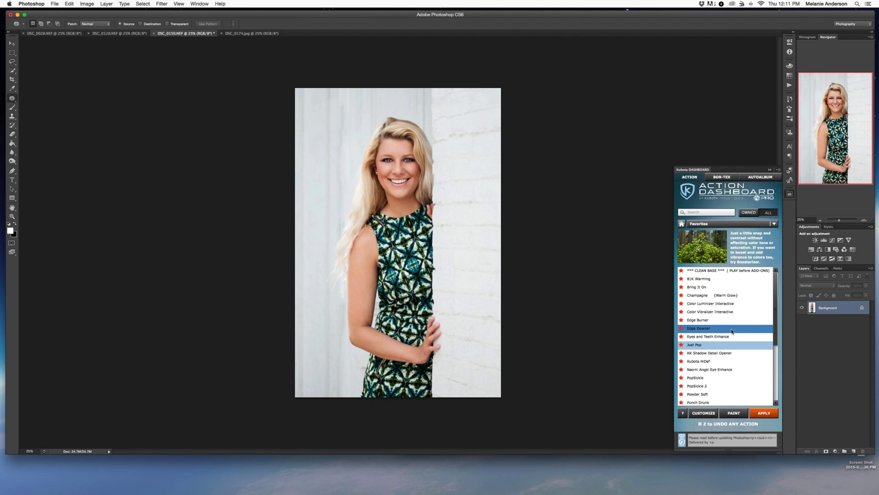
pyautogui.scroll(-5, 714, 320)
pyautogui.click(701, 320)
pyautogui.doubleClick(701, 320)
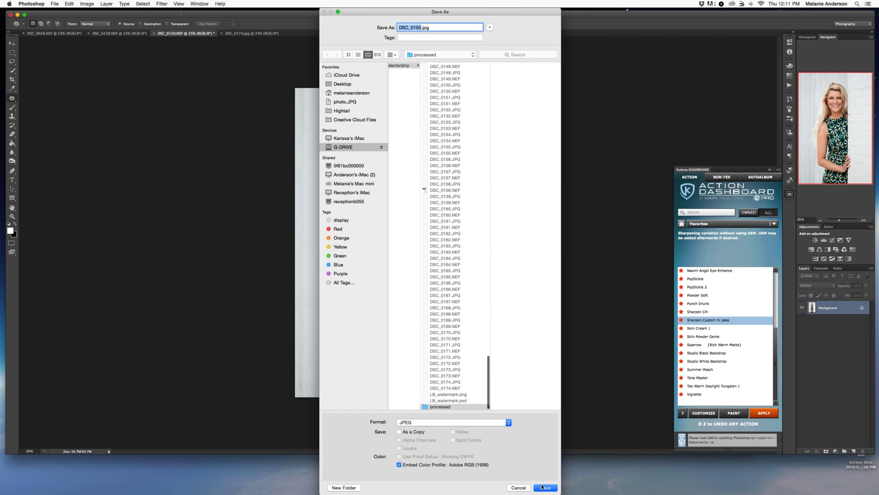
# Save the photo as the JPEG DSC_0150.jpg in the processed folder, at Maximum quality 10 with Baseline ("Standard") format
pyautogui.click(543, 487)
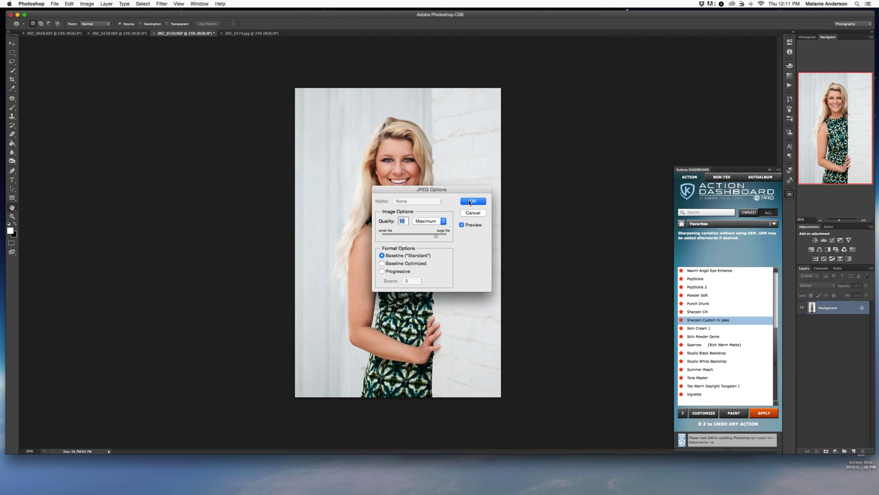
pyautogui.click(470, 202)
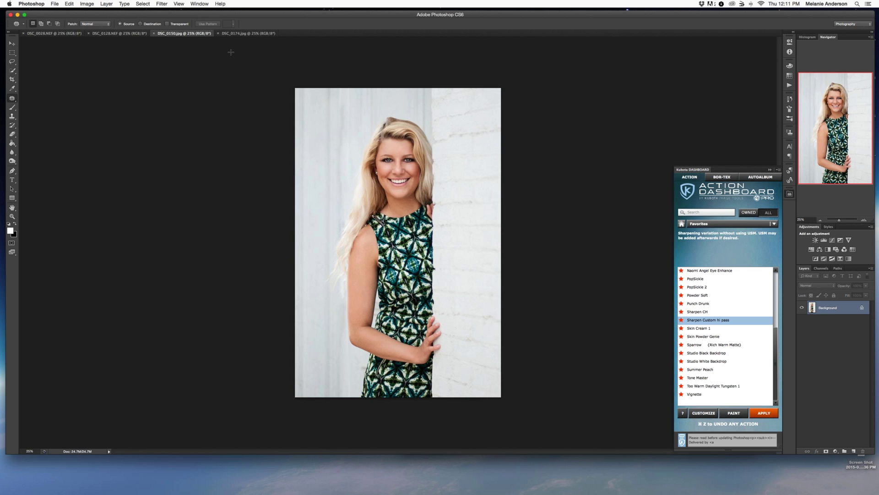
# Crop DSC_0128.NEF to an upright 11 x 14 in frame around the head and upper body, trimming it slightly tighter in a second crop
pyautogui.press('super+w')
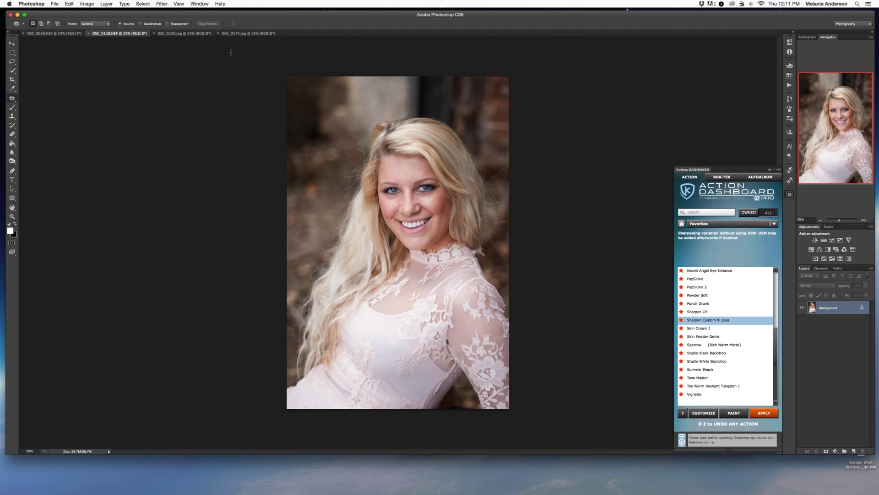
pyautogui.press('c')
pyautogui.click(48, 26)
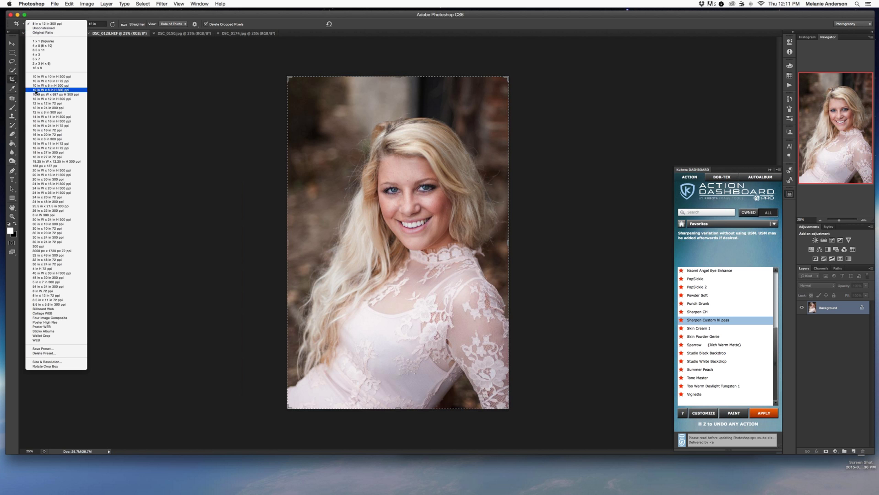
pyautogui.click(52, 118)
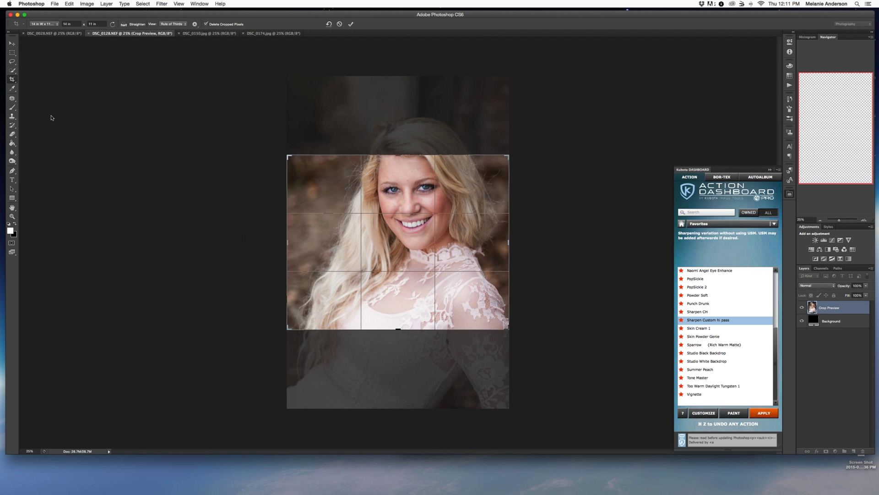
pyautogui.click(113, 24)
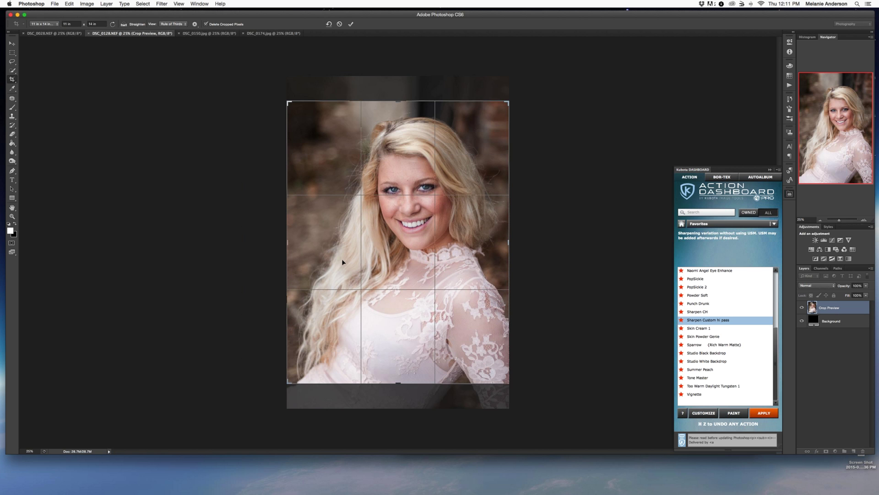
pyautogui.moveTo(346, 251); pyautogui.dragTo(346, 258)
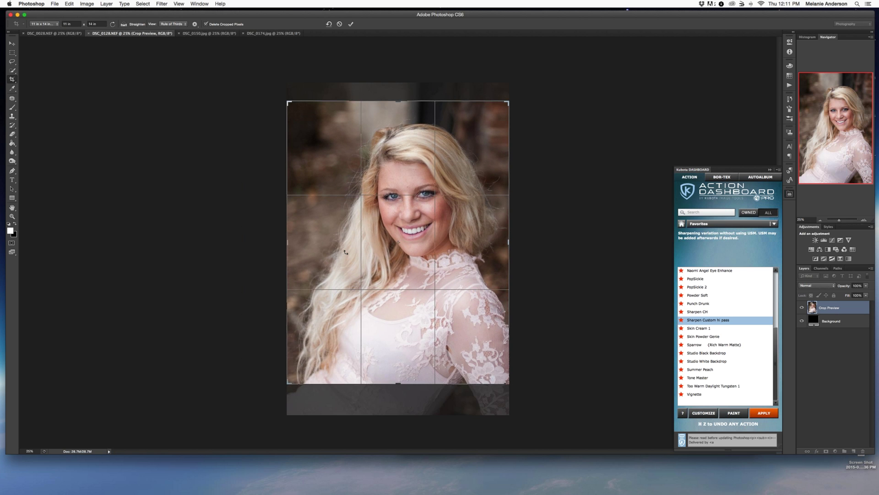
pyautogui.moveTo(293, 380); pyautogui.dragTo(297, 380)
pyautogui.moveTo(324, 351); pyautogui.dragTo(325, 345)
pyautogui.moveTo(294, 376); pyautogui.dragTo(297, 373)
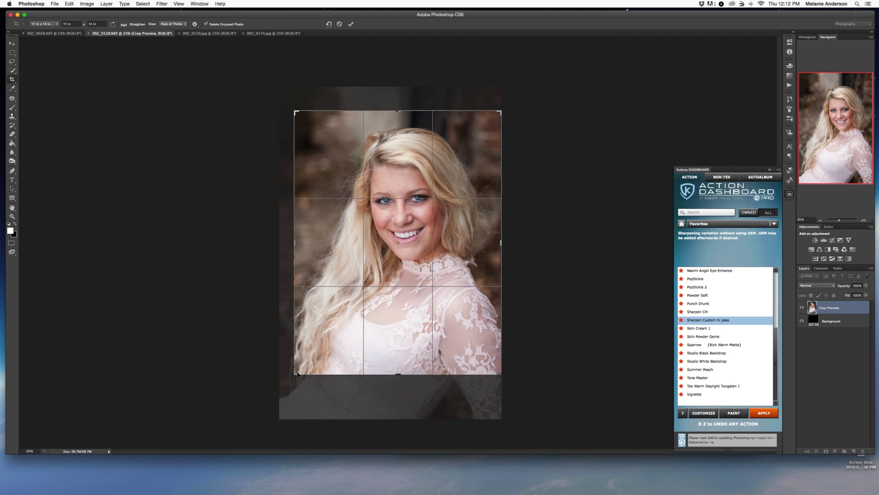
pyautogui.press('Return')
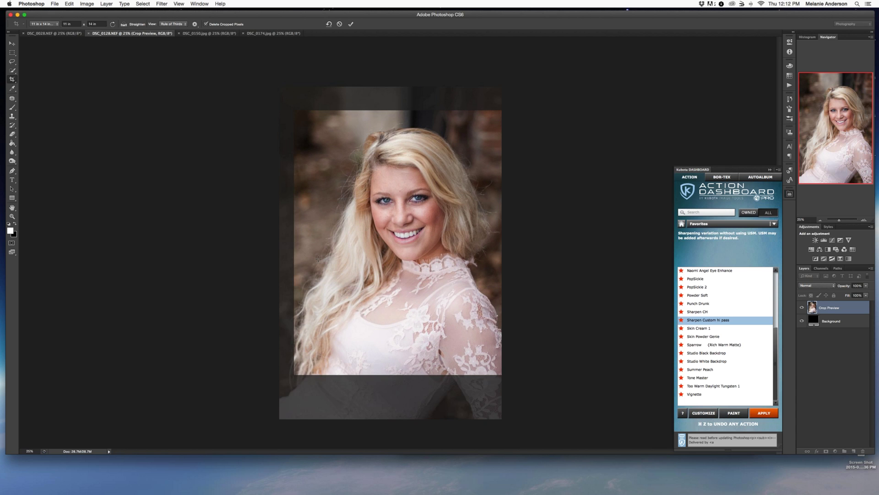
pyautogui.moveTo(255, 60); pyautogui.dragTo(260, 66)
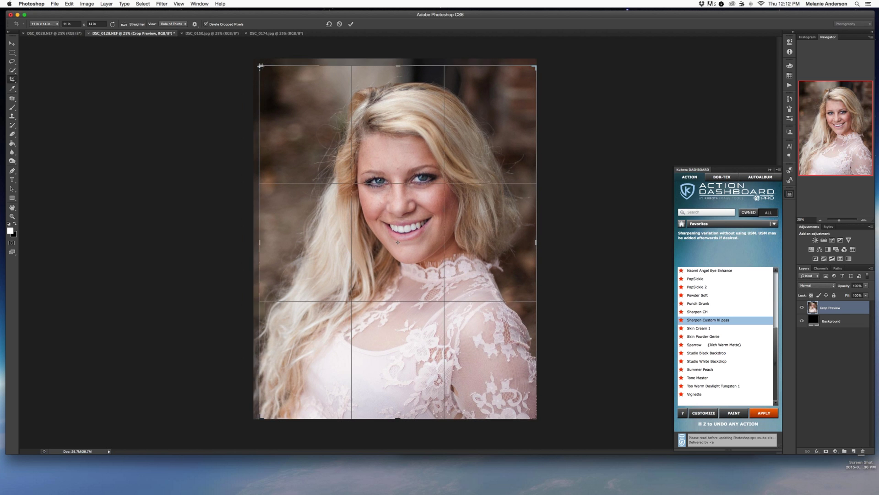
pyautogui.press('Return')
# Smooth the skin in DSC_0128 with the Portraiture filter, using the Smoothing: Medium preset and a skin tones mask opacity of 40%
pyautogui.press('j')
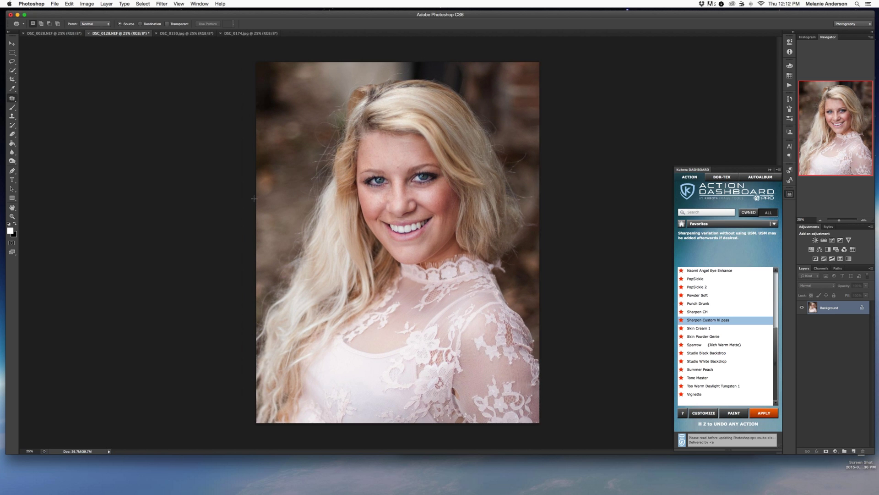
pyautogui.click(161, 4)
pyautogui.moveTo(208, 161)
pyautogui.click(256, 161)
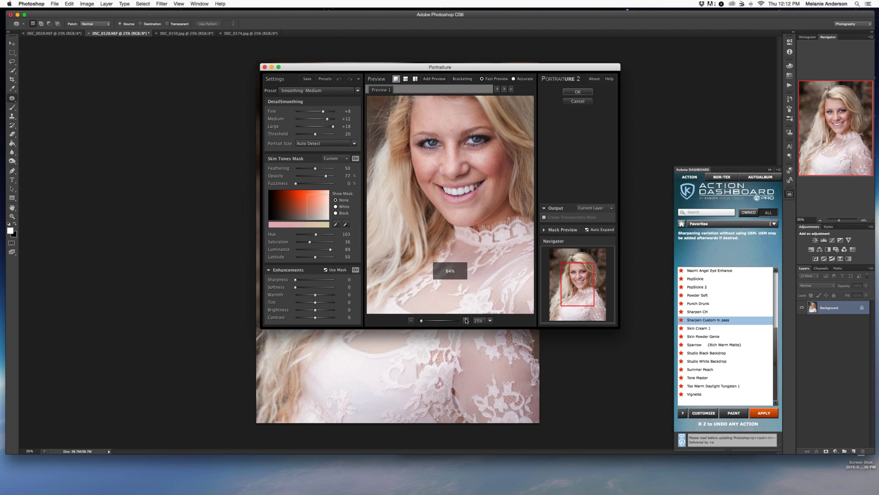
pyautogui.click(465, 320)
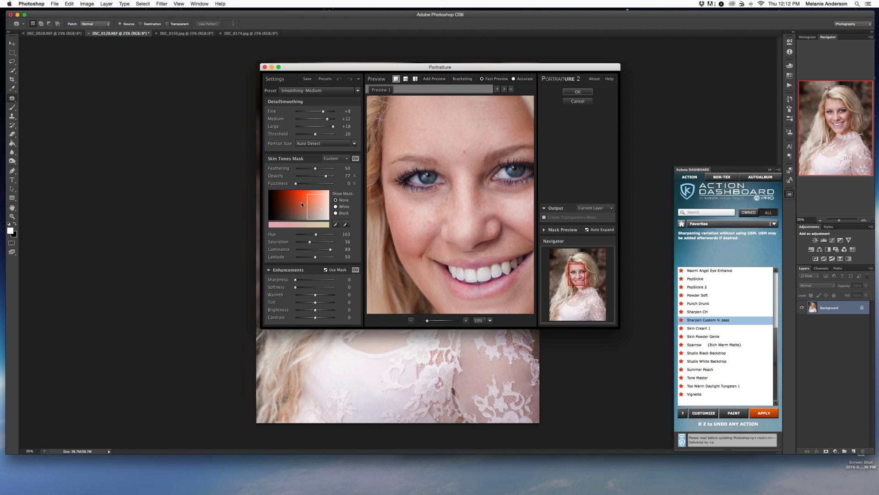
pyautogui.moveTo(452, 195); pyautogui.dragTo(447, 186)
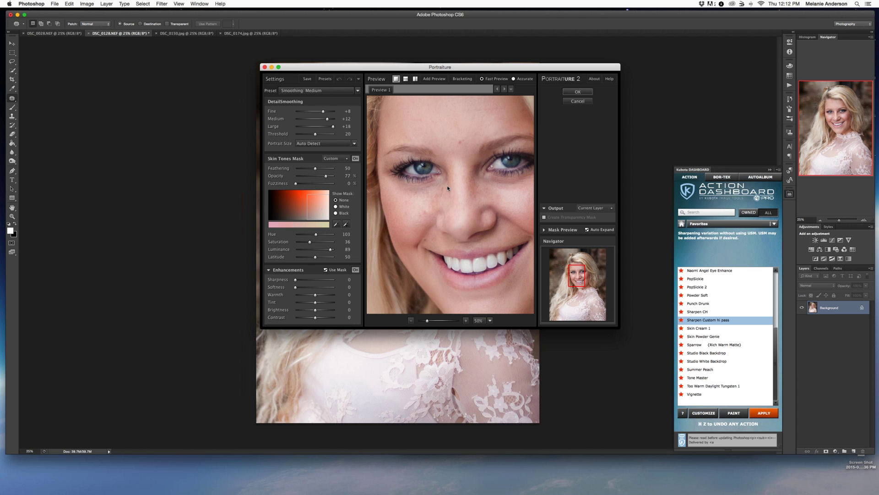
pyautogui.moveTo(325, 176); pyautogui.dragTo(312, 177)
pyautogui.moveTo(470, 200); pyautogui.dragTo(453, 176)
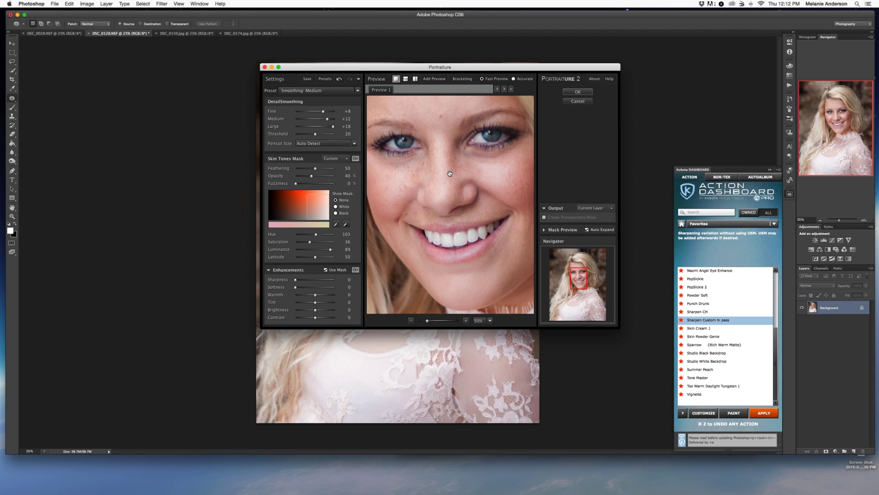
pyautogui.moveTo(453, 209); pyautogui.dragTo(451, 227)
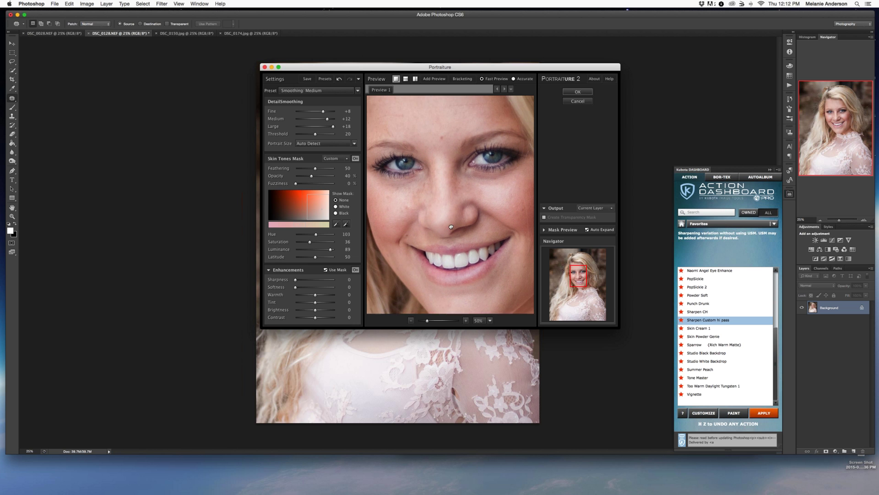
pyautogui.click(578, 92)
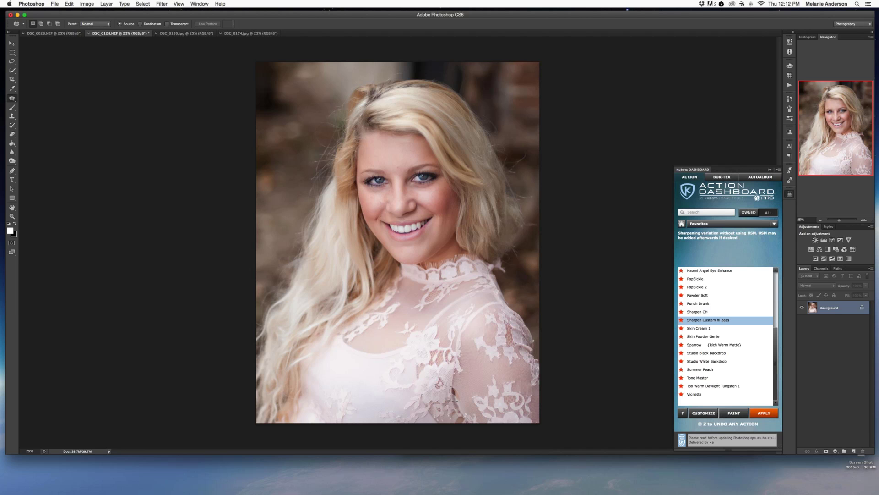
# Retouch a small spot on the lace near the sleeve and fill a small background area beside the long hair, deselecting after each
pyautogui.moveTo(455, 399)
pyautogui.mouseDown()
pyautogui.moveTo(462, 402)
pyautogui.moveTo(458, 384)
pyautogui.moveTo(455, 401)
pyautogui.mouseUp()
pyautogui.press('super+d')
pyautogui.press('super+plus')
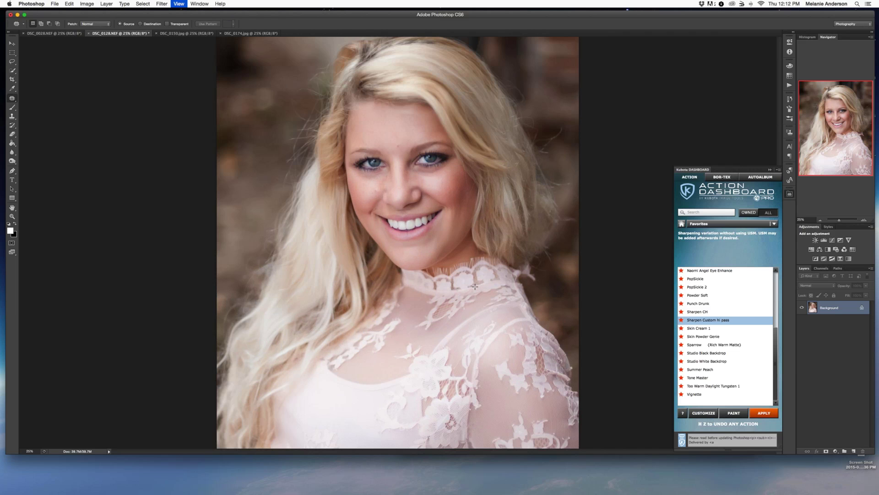
pyautogui.press('super+plus')
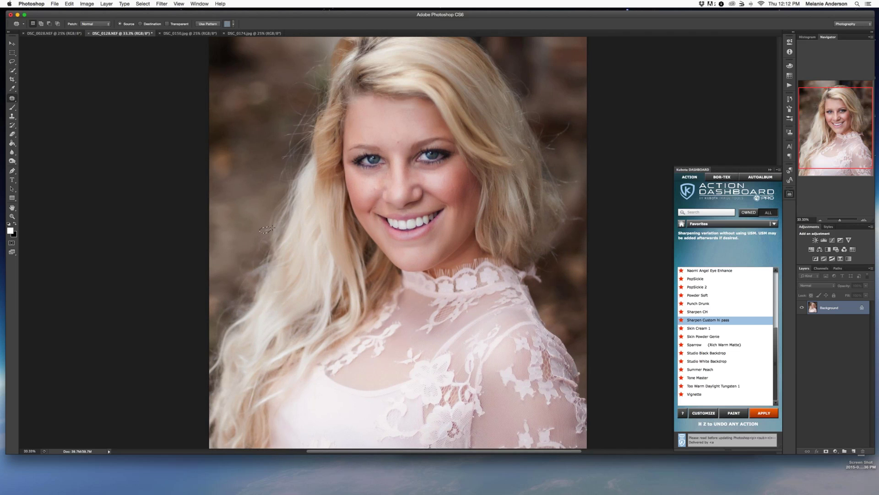
pyautogui.hotkey('shift', 'F5')
pyautogui.press('Return')
pyautogui.press('super+d')
# Outline the background area with stray hairs beside the long hair at cheek height, retouch it, and deselect
pyautogui.scroll(3, 302, 214)
pyautogui.moveTo(290, 213); pyautogui.dragTo(289, 215)
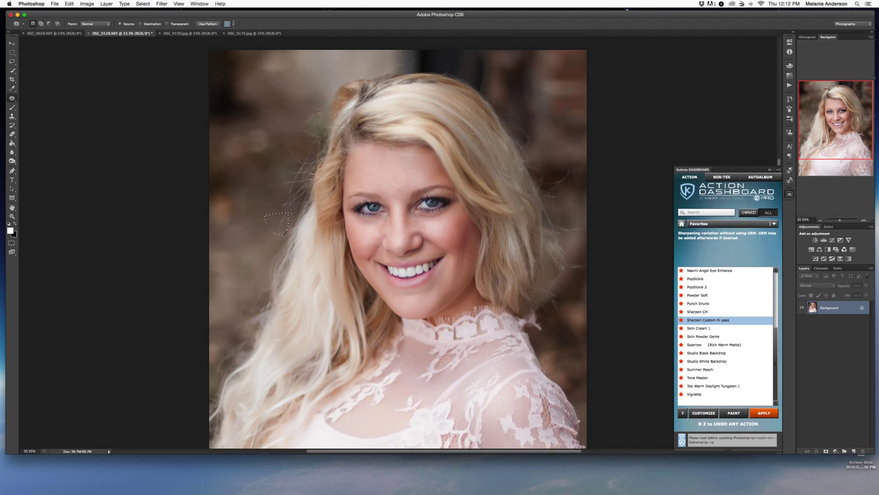
pyautogui.press('shift+super+f')
pyautogui.press('Return')
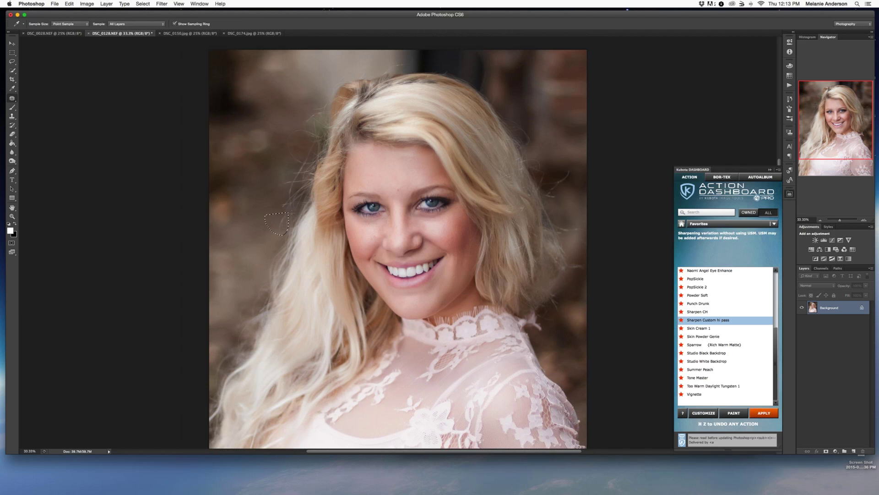
pyautogui.press('super+d')
# Outline the stray hairs in the dark background on the short-hair side of the head, patch them away, and deselect
pyautogui.moveTo(551, 183)
pyautogui.mouseDown()
pyautogui.moveTo(565, 195)
pyautogui.moveTo(559, 165)
pyautogui.mouseUp()
pyautogui.press('i')
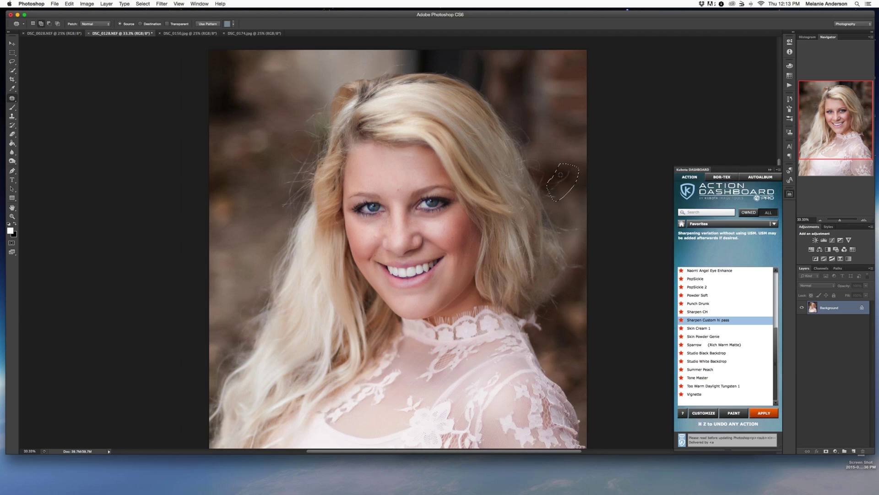
pyautogui.press('super+d')
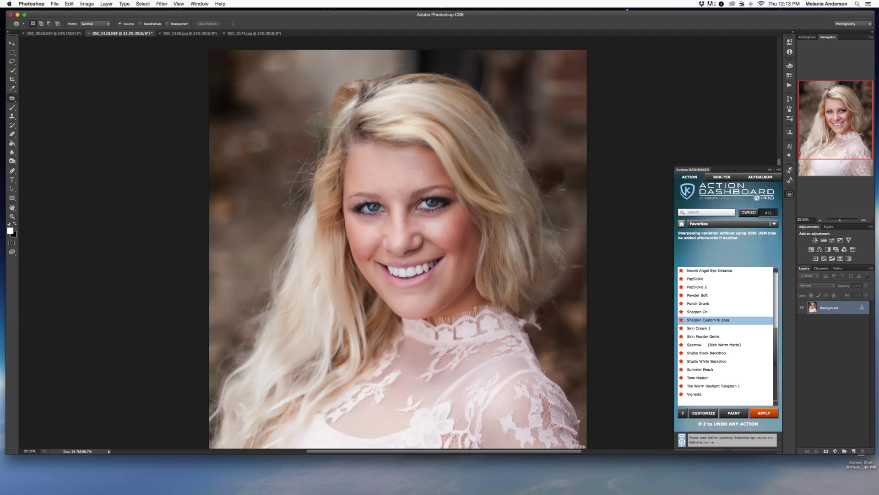
# Patch the stray hairs along the right outer edge of the subject's hair with clean background
pyautogui.moveTo(575, 169); pyautogui.dragTo(571, 168)
pyautogui.moveTo(564, 177)
pyautogui.mouseDown()
pyautogui.moveTo(559, 150)
pyautogui.moveTo(574, 159)
pyautogui.mouseUp()
pyautogui.press('super+d')
pyautogui.moveTo(562, 167); pyautogui.dragTo(562, 144)
pyautogui.hotkey('ctrl', 'd')
# Replace the flyaway hairs left of the face with a Content-Aware fill in Normal mode at 100% opacity
pyautogui.moveTo(288, 179); pyautogui.dragTo(298, 205)
pyautogui.moveTo(306, 173); pyautogui.dragTo(269, 224)
pyautogui.hotkey('ctrl', 'd')
pyautogui.press('alt+super+z')
pyautogui.press('alt+super+z')
pyautogui.press('super+d')
pyautogui.press('super+shift+d')
pyautogui.hotkey('shift', 'Delete')
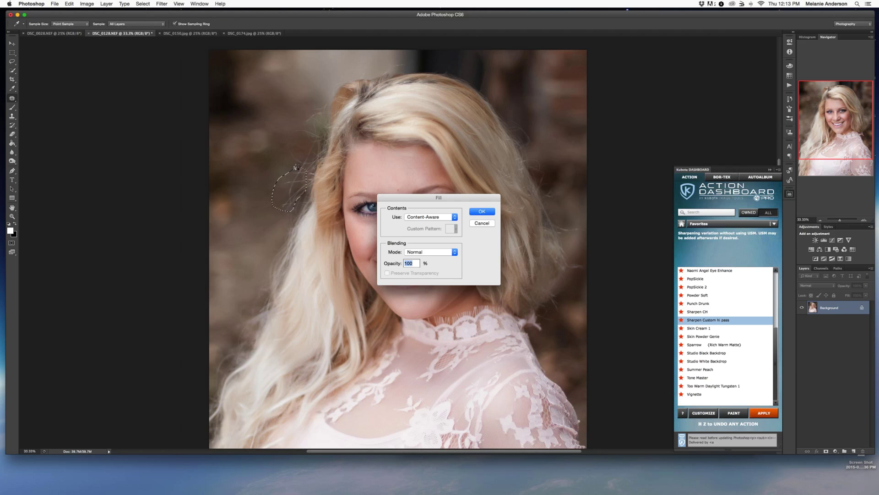
pyautogui.press('Return')
pyautogui.press('j')
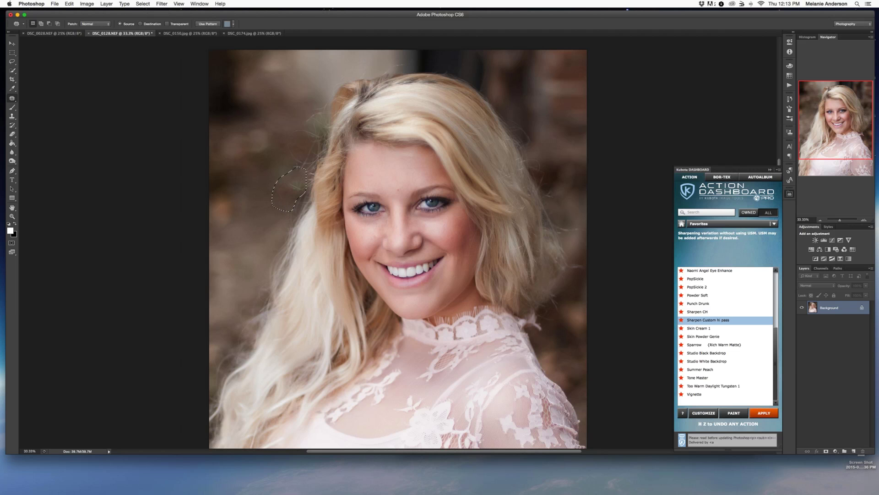
pyautogui.press('super+d')
# Patch the remaining flyaways beside the left edge of the hair, from eye level up toward the crown
pyautogui.moveTo(306, 187)
pyautogui.mouseDown()
pyautogui.moveTo(260, 181)
pyautogui.moveTo(261, 173)
pyautogui.moveTo(311, 179)
pyautogui.moveTo(305, 200)
pyautogui.moveTo(288, 206)
pyautogui.mouseUp()
pyautogui.press('super+d')
pyautogui.press('super+d')
pyautogui.press('super+d')
pyautogui.press('super+d')
pyautogui.press('super+d')
pyautogui.moveTo(306, 170); pyautogui.dragTo(302, 175)
pyautogui.moveTo(314, 144)
pyautogui.mouseDown()
pyautogui.moveTo(319, 109)
pyautogui.moveTo(311, 105)
pyautogui.mouseUp()
pyautogui.moveTo(300, 130); pyautogui.dragTo(265, 184)
pyautogui.press('super+d')
# Patch the loose strands around the upper-left crown and just above the top of the head
pyautogui.moveTo(317, 100); pyautogui.dragTo(335, 102)
pyautogui.press('super+d')
pyautogui.press('alt+super+z')
pyautogui.press('alt+super+z')
pyautogui.click(316, 99)
pyautogui.moveTo(329, 103); pyautogui.dragTo(327, 101)
pyautogui.moveTo(323, 104); pyautogui.dragTo(321, 94)
pyautogui.press('super+d')
pyautogui.moveTo(384, 70)
pyautogui.mouseDown()
pyautogui.moveTo(418, 59)
pyautogui.moveTo(370, 55)
pyautogui.moveTo(355, 72)
pyautogui.moveTo(365, 72)
pyautogui.mouseUp()
pyautogui.press('super+d')
# Patch the wispy hairs on the background along the lower right side of the hair
pyautogui.moveTo(542, 167)
pyautogui.mouseDown()
pyautogui.moveTo(536, 160)
pyautogui.moveTo(555, 162)
pyautogui.moveTo(551, 187)
pyautogui.moveTo(542, 184)
pyautogui.moveTo(556, 200)
pyautogui.moveTo(550, 190)
pyautogui.mouseUp()
pyautogui.press('super+d')
pyautogui.press('super+d')
pyautogui.moveTo(565, 227)
pyautogui.mouseDown()
pyautogui.moveTo(588, 230)
pyautogui.moveTo(571, 232)
pyautogui.mouseUp()
pyautogui.moveTo(572, 230)
pyautogui.mouseDown()
pyautogui.moveTo(581, 219)
pyautogui.moveTo(578, 244)
pyautogui.moveTo(580, 233)
pyautogui.mouseUp()
pyautogui.moveTo(582, 240); pyautogui.dragTo(581, 229)
pyautogui.press('super+d')
pyautogui.moveTo(584, 269)
pyautogui.mouseDown()
pyautogui.moveTo(575, 260)
pyautogui.moveTo(581, 272)
pyautogui.mouseUp()
pyautogui.moveTo(575, 265)
pyautogui.mouseDown()
pyautogui.moveTo(577, 278)
pyautogui.moveTo(584, 263)
pyautogui.moveTo(582, 279)
pyautogui.mouseUp()
pyautogui.click(586, 268)
pyautogui.moveTo(552, 314)
pyautogui.mouseDown()
pyautogui.moveTo(538, 315)
pyautogui.moveTo(561, 321)
pyautogui.moveTo(547, 311)
pyautogui.moveTo(554, 316)
pyautogui.mouseUp()
pyautogui.press('super+d')
pyautogui.press('super+d')
# Patch the flyaways along the upper right curve of the hair
pyautogui.click(554, 225)
pyautogui.moveTo(506, 112)
pyautogui.mouseDown()
pyautogui.moveTo(540, 144)
pyautogui.moveTo(536, 134)
pyautogui.moveTo(549, 131)
pyautogui.moveTo(528, 132)
pyautogui.mouseUp()
pyautogui.press('super+d')
pyautogui.moveTo(528, 130); pyautogui.dragTo(542, 133)
pyautogui.press('super+d')
# Patch strands at the upper-left hair edge and clear those beside the left cheek with a Content-Aware fill
pyautogui.moveTo(322, 110); pyautogui.dragTo(320, 104)
pyautogui.moveTo(321, 110); pyautogui.dragTo(309, 106)
pyautogui.press('super+d')
pyautogui.moveTo(306, 198)
pyautogui.mouseDown()
pyautogui.moveTo(304, 190)
pyautogui.moveTo(292, 199)
pyautogui.moveTo(301, 215)
pyautogui.mouseUp()
pyautogui.press('super+d')
pyautogui.press('super+d')
pyautogui.hotkey('shift', 'BackSpace')
pyautogui.press('Return')
pyautogui.press('super+d')
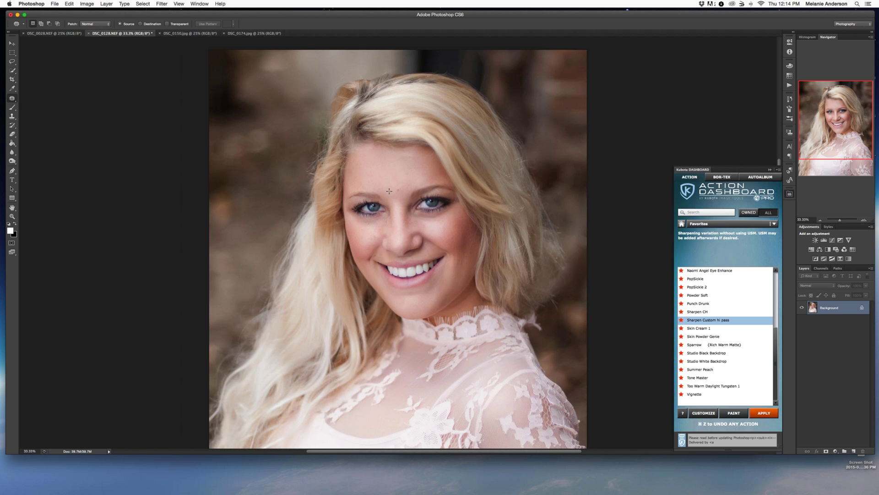
# Patch the blemishes on the forehead with smooth skin
pyautogui.moveTo(369, 168)
pyautogui.mouseDown()
pyautogui.moveTo(375, 174)
pyautogui.moveTo(369, 167)
pyautogui.moveTo(355, 180)
pyautogui.moveTo(361, 168)
pyautogui.moveTo(402, 185)
pyautogui.moveTo(426, 169)
pyautogui.moveTo(405, 165)
pyautogui.mouseUp()
pyautogui.press('super+d')
pyautogui.moveTo(412, 169); pyautogui.dragTo(389, 175)
pyautogui.moveTo(397, 156)
pyautogui.mouseDown()
pyautogui.moveTo(424, 155)
pyautogui.moveTo(414, 167)
pyautogui.mouseUp()
pyautogui.press('super+d')
# Remove the small spot in the hair beside the left eye with a Content-Aware fill
pyautogui.press('super+plus')
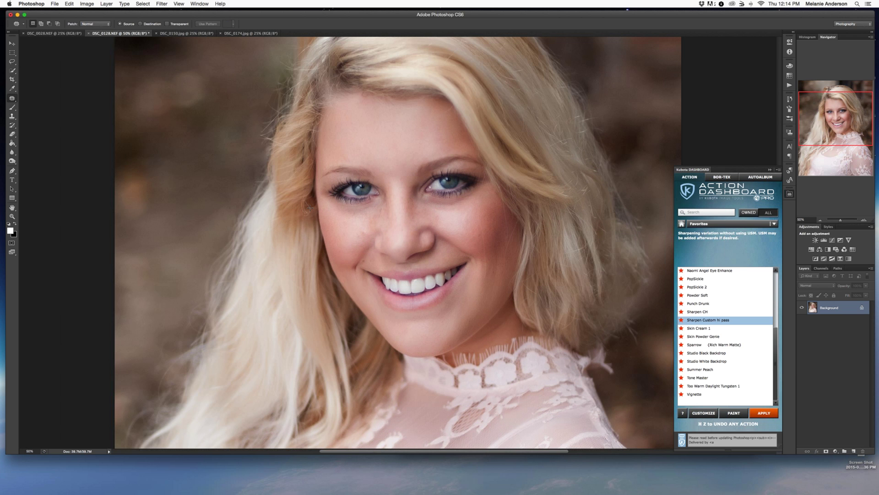
pyautogui.moveTo(310, 208); pyautogui.dragTo(306, 200)
pyautogui.hotkey('shift', 'F5')
pyautogui.press('Return')
pyautogui.press('super+d')
# Patch the skin under both eyes and around the nose using clean skin from the face
pyautogui.moveTo(344, 217)
pyautogui.mouseDown()
pyautogui.moveTo(337, 229)
pyautogui.moveTo(350, 224)
pyautogui.mouseUp()
pyautogui.moveTo(392, 201)
pyautogui.mouseDown()
pyautogui.moveTo(370, 216)
pyautogui.moveTo(388, 214)
pyautogui.moveTo(392, 203)
pyautogui.moveTo(393, 152)
pyautogui.mouseUp()
pyautogui.moveTo(420, 210)
pyautogui.mouseDown()
pyautogui.moveTo(407, 213)
pyautogui.moveTo(421, 205)
pyautogui.mouseUp()
pyautogui.moveTo(414, 211)
pyautogui.mouseDown()
pyautogui.moveTo(426, 201)
pyautogui.moveTo(411, 215)
pyautogui.moveTo(422, 212)
pyautogui.mouseUp()
pyautogui.moveTo(415, 212); pyautogui.dragTo(395, 139)
pyautogui.click(361, 230)
# Patch the blemishes on the right cheek below the eye with smooth skin
pyautogui.scroll(-2, 480, 215)
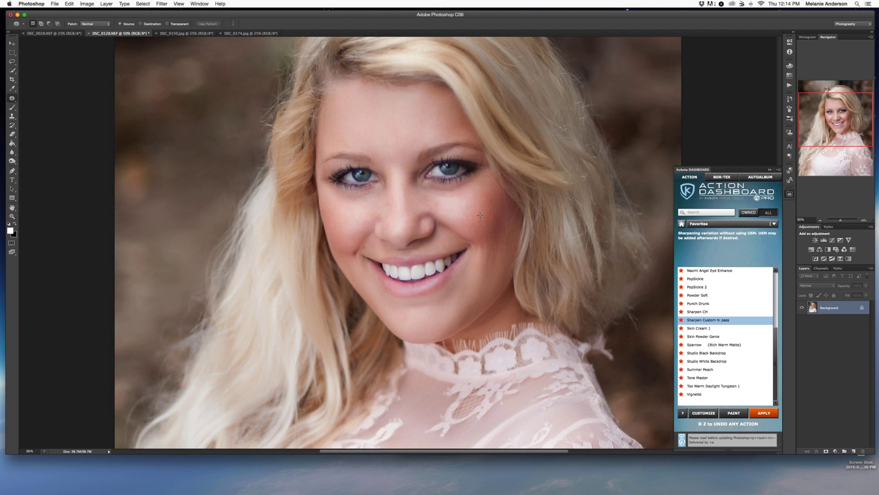
pyautogui.scroll(-2, 480, 215)
pyautogui.moveTo(481, 185); pyautogui.dragTo(481, 187)
pyautogui.moveTo(481, 196)
pyautogui.mouseDown()
pyautogui.moveTo(485, 229)
pyautogui.moveTo(489, 223)
pyautogui.mouseUp()
pyautogui.click(490, 237)
pyautogui.moveTo(494, 211); pyautogui.dragTo(458, 255)
pyautogui.click(458, 255)
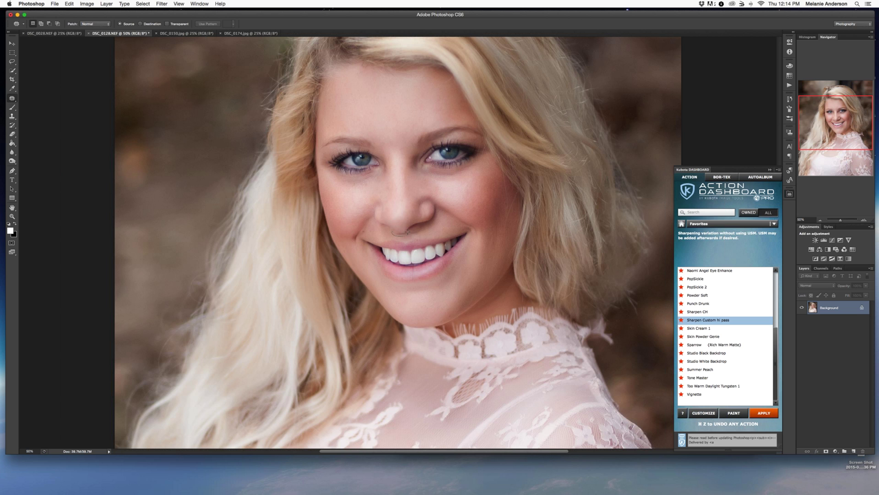
# Patch the marks between the nose and the upper lip
pyautogui.moveTo(408, 231); pyautogui.dragTo(407, 233)
pyautogui.moveTo(404, 233); pyautogui.dragTo(421, 230)
pyautogui.click(413, 236)
pyautogui.click(395, 232)
pyautogui.click(404, 235)
pyautogui.click(416, 234)
pyautogui.click(433, 265)
# Soften the shadows under both eyes with the Clone Stamp tool using an enlarged brush
pyautogui.scroll(2, 460, 305)
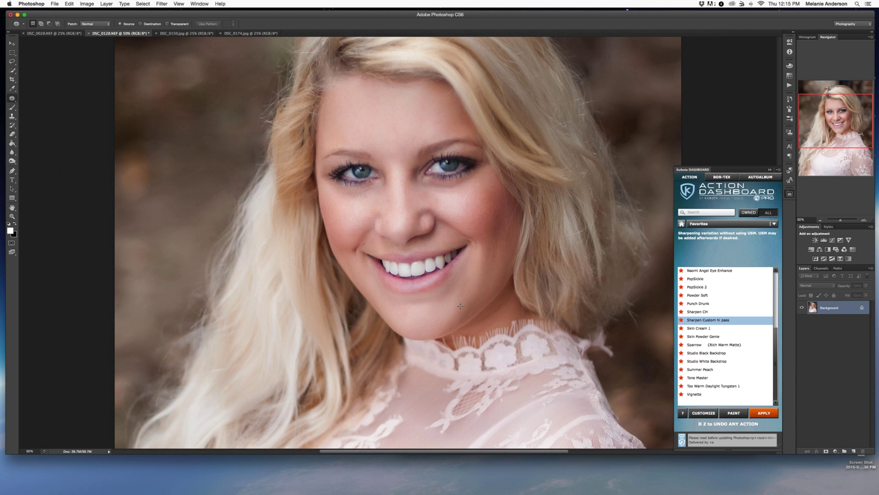
pyautogui.scroll(4, 460, 306)
pyautogui.press('s')
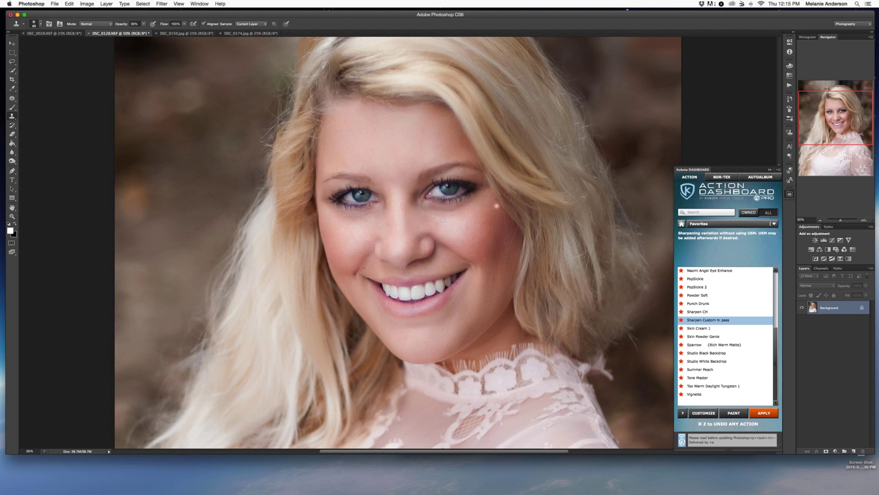
pyautogui.press(']')
pyautogui.press(']')
pyautogui.press(']')
pyautogui.press(']')
pyautogui.press(']')
pyautogui.moveTo(449, 212)
pyautogui.mouseDown()
pyautogui.moveTo(469, 206)
pyautogui.moveTo(420, 209)
pyautogui.moveTo(417, 202)
pyautogui.moveTo(440, 216)
pyautogui.moveTo(425, 212)
pyautogui.moveTo(463, 211)
pyautogui.moveTo(426, 215)
pyautogui.mouseUp()
pyautogui.moveTo(371, 217)
pyautogui.mouseDown()
pyautogui.moveTo(333, 215)
pyautogui.moveTo(377, 213)
pyautogui.moveTo(343, 214)
pyautogui.moveTo(346, 223)
pyautogui.moveTo(384, 201)
pyautogui.moveTo(378, 212)
pyautogui.mouseUp()
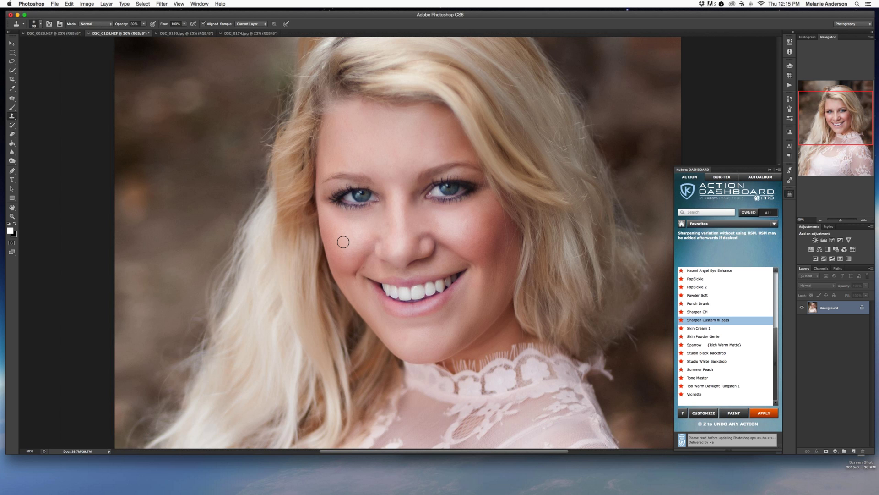
# Patch the fine strand on the right edge of the face beside the hair
pyautogui.press('j')
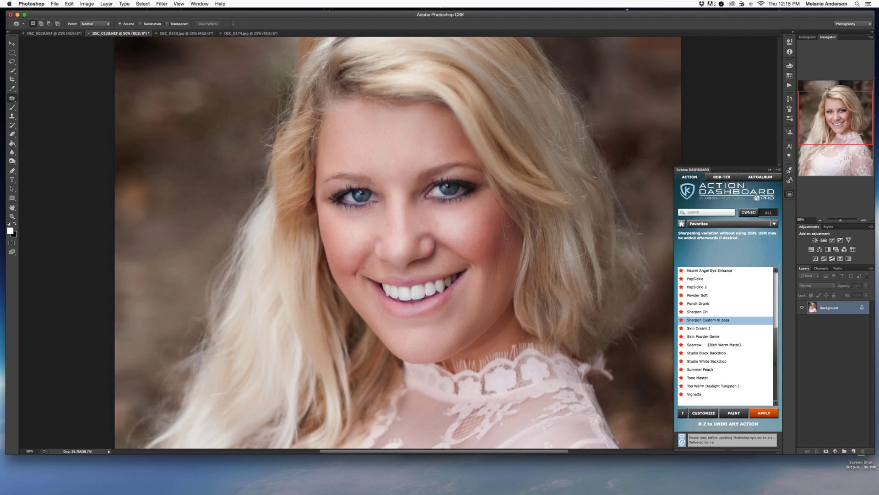
pyautogui.moveTo(512, 243)
pyautogui.mouseDown()
pyautogui.moveTo(513, 234)
pyautogui.moveTo(488, 236)
pyautogui.moveTo(508, 232)
pyautogui.mouseUp()
pyautogui.press('super+d')
pyautogui.press('super+d')
pyautogui.scroll(1, 370, 125)
pyautogui.hscroll(1, 369, 125)
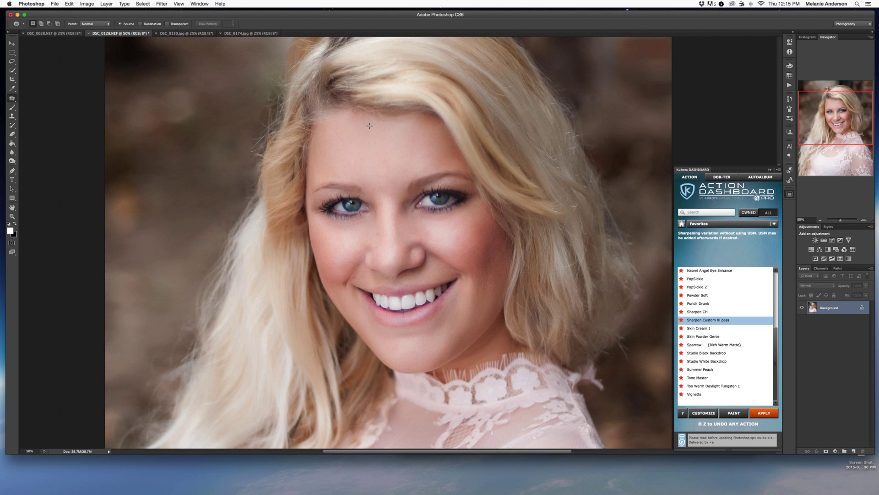
pyautogui.scroll(2, 369, 126)
pyautogui.hscroll(1, 370, 126)
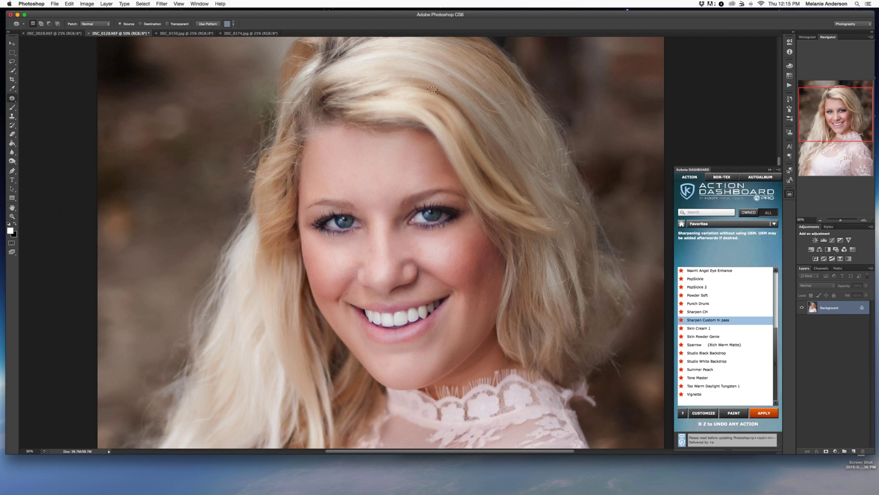
# Run the Naomi Angel Eye Enhance action on the portrait
pyautogui.press('super+0')
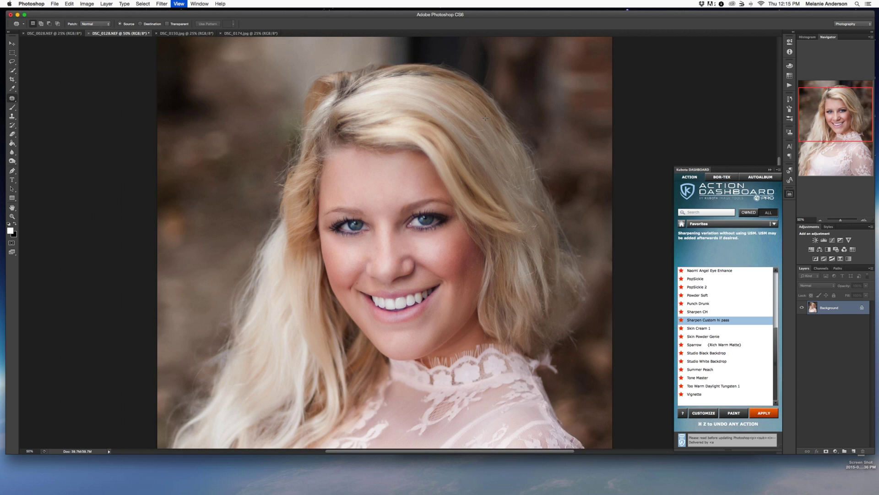
pyautogui.press('super+minus')
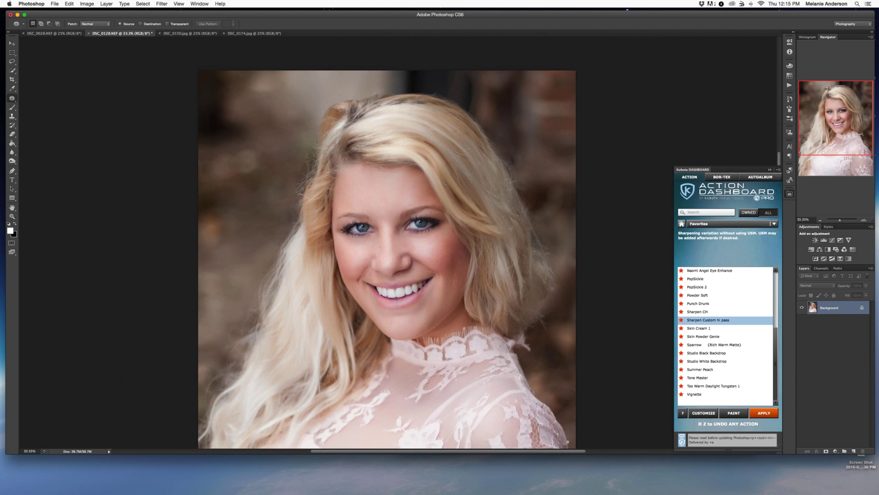
pyautogui.scroll(-5, 445, 185)
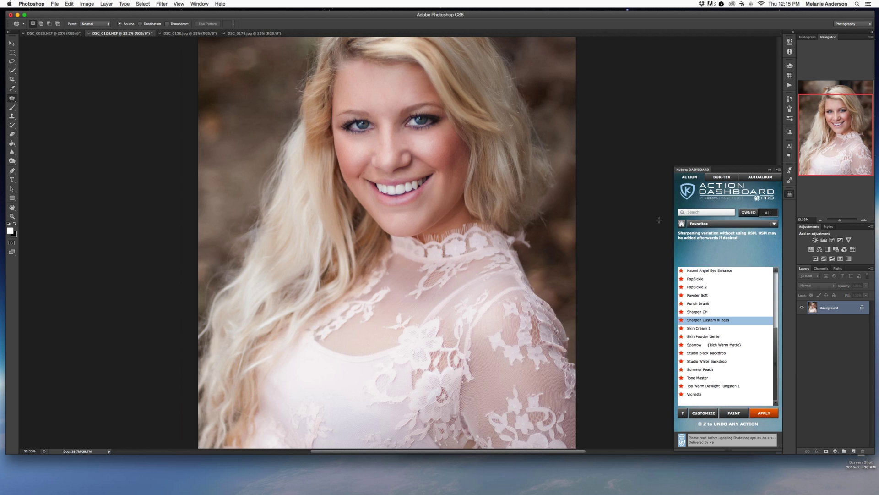
pyautogui.doubleClick(698, 272)
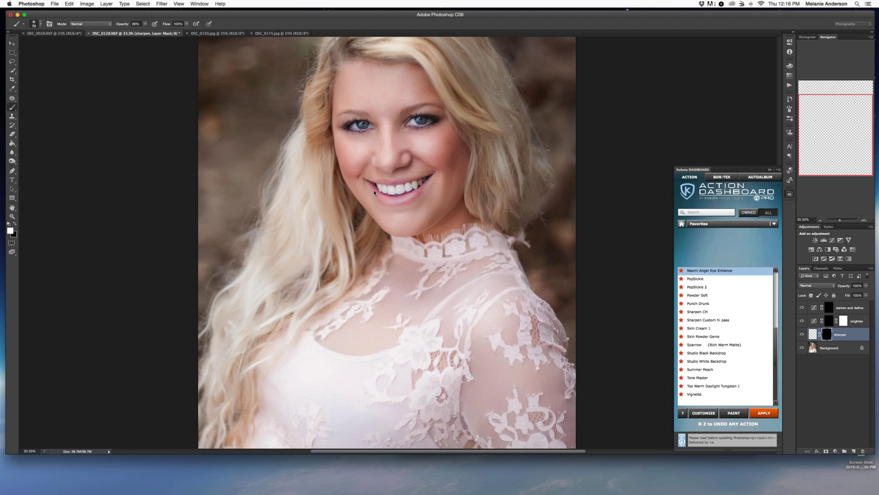
pyautogui.press('Return')
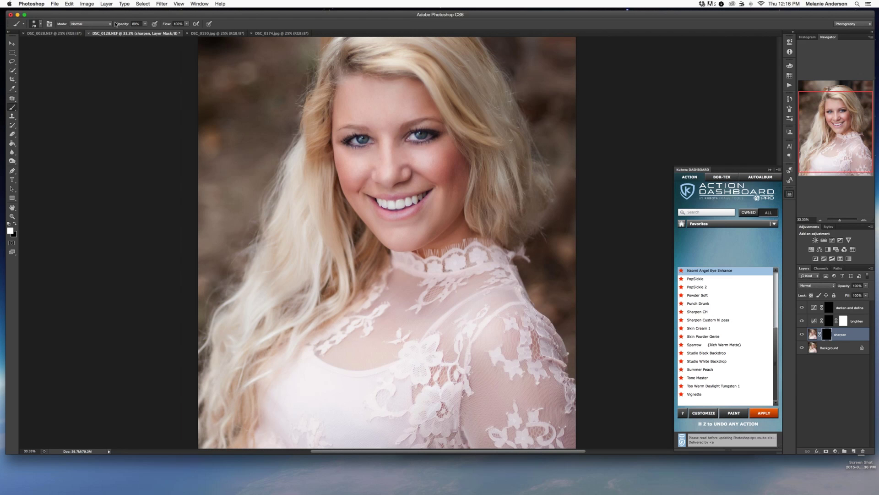
# With reduced brush opacity, paint the irises on the brighten layer's mask and the eye on the darken and define layer's mask
pyautogui.moveTo(123, 24); pyautogui.dragTo(123, 26)
pyautogui.click(857, 323)
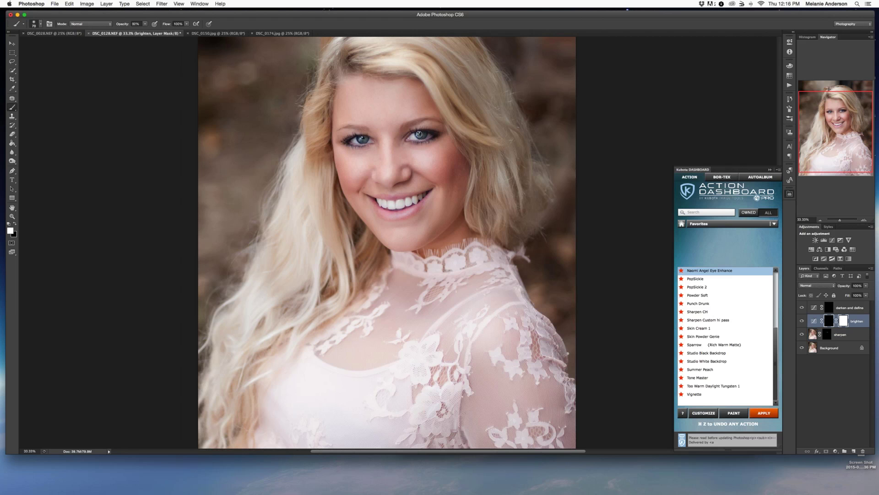
pyautogui.moveTo(419, 135); pyautogui.dragTo(423, 133)
pyautogui.moveTo(362, 139); pyautogui.dragTo(363, 138)
pyautogui.click(855, 307)
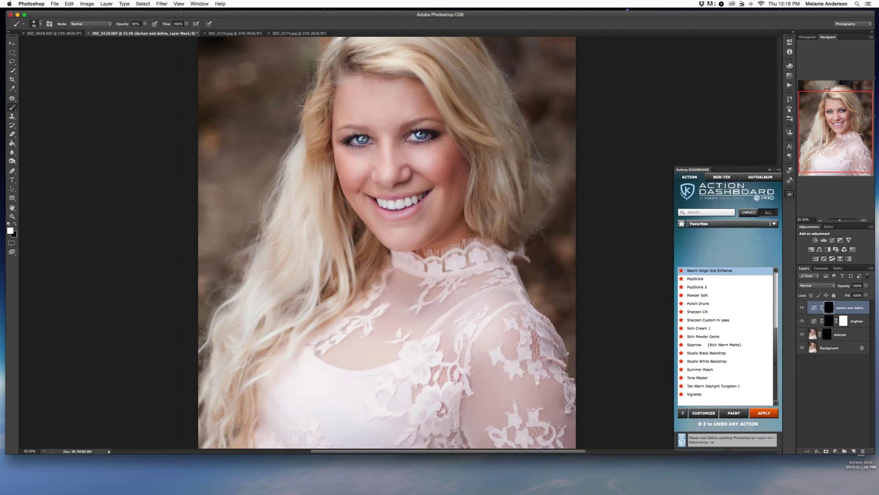
pyautogui.click(361, 139)
# Lower the opacity of the brighten and the darken and define layers, and hide the eye enhancement layers for comparison
pyautogui.click(863, 321)
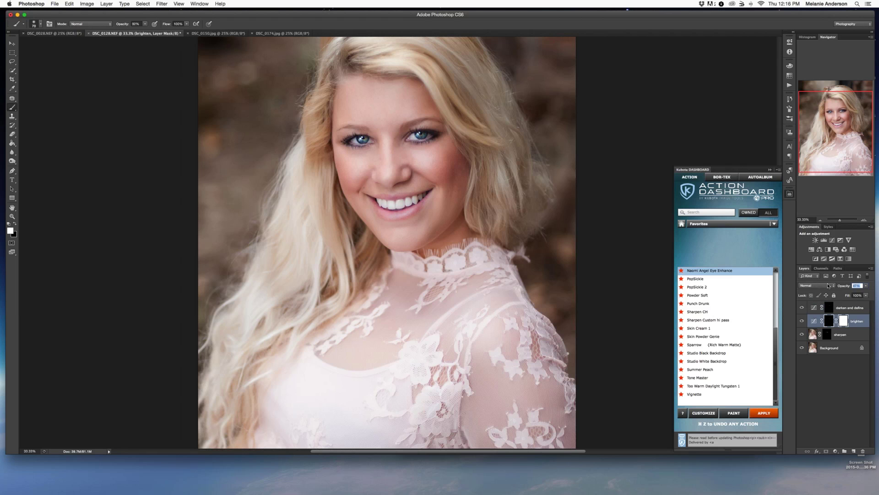
pyautogui.write('47')
pyautogui.hotkey('alt', ']')
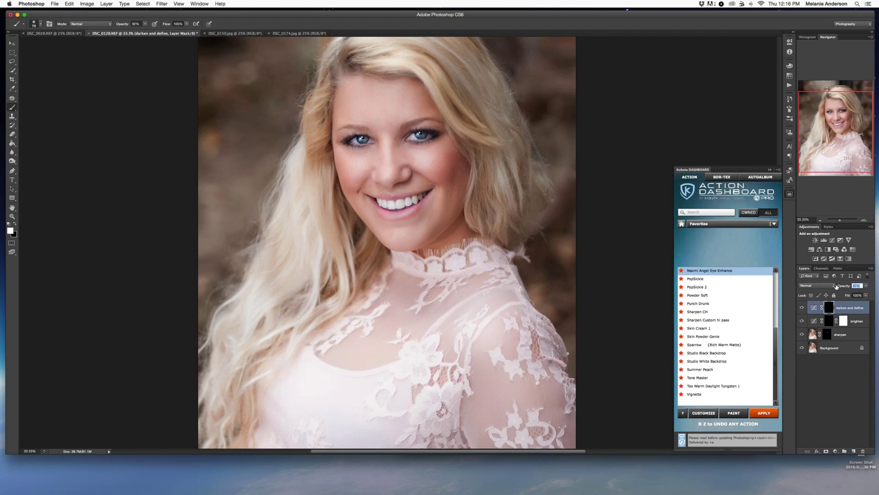
pyautogui.moveTo(838, 287); pyautogui.dragTo(802, 336)
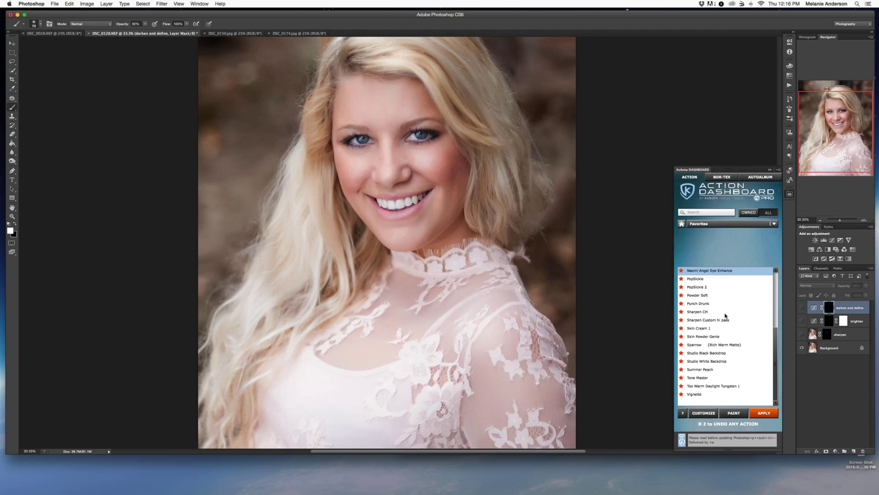
# Show the three eye enhancement layers again and merge all visible layers into the background
pyautogui.click(726, 316)
pyautogui.press('super+minus')
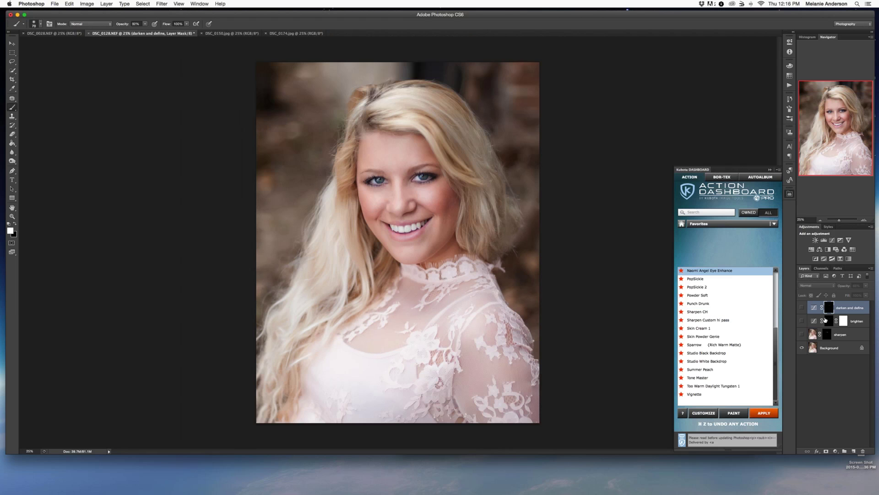
pyautogui.moveTo(802, 309); pyautogui.dragTo(803, 335)
pyautogui.press('super+shift+e')
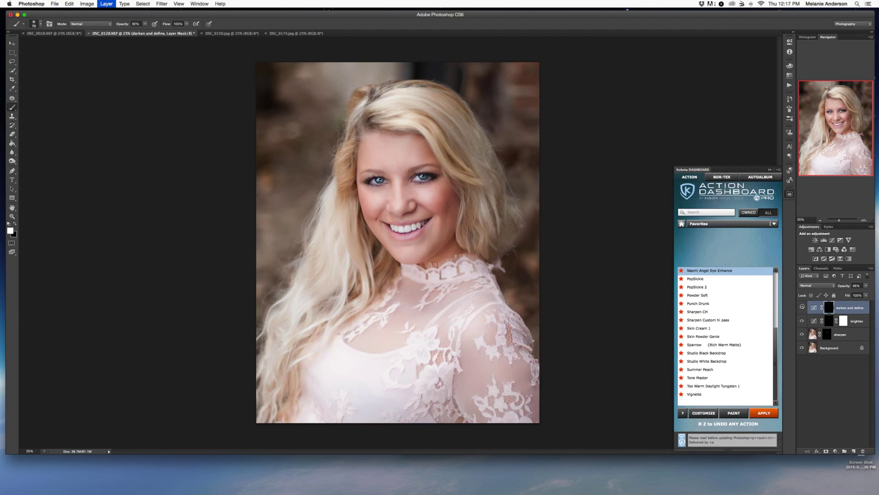
pyautogui.press('super+shift+e')
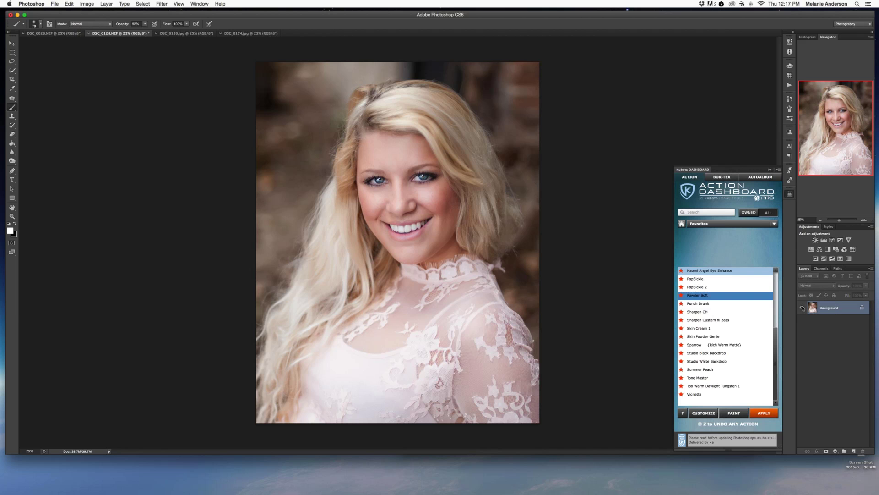
# Run the CLEAN BASE action from the favorites on the merged portrait
pyautogui.scroll(5, 707, 284)
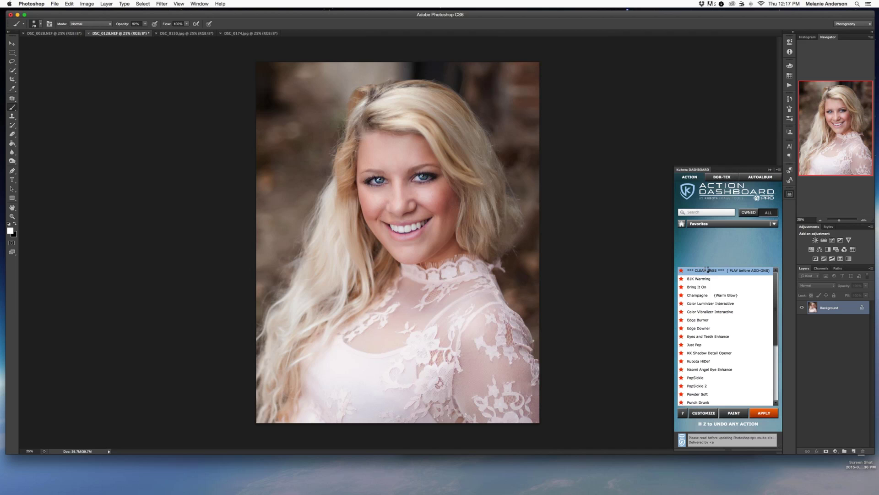
pyautogui.doubleClick(707, 271)
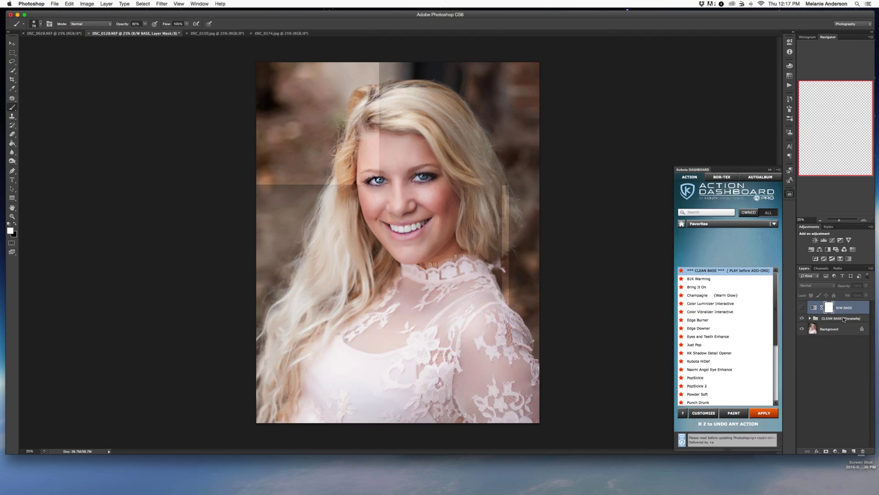
# Reduce the CLEAN BASE group's opacity and add a Curves adjustment layer above it that slightly darkens the lighter tones
pyautogui.click(844, 318)
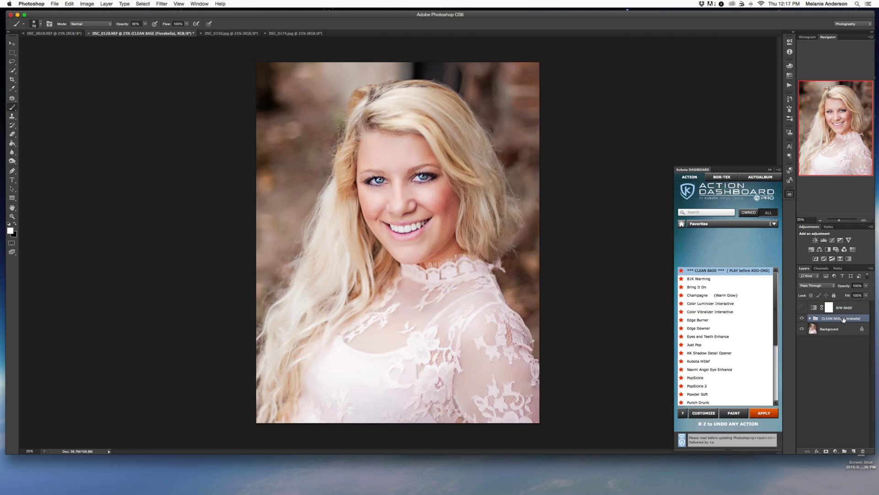
pyautogui.moveTo(843, 287); pyautogui.dragTo(833, 288)
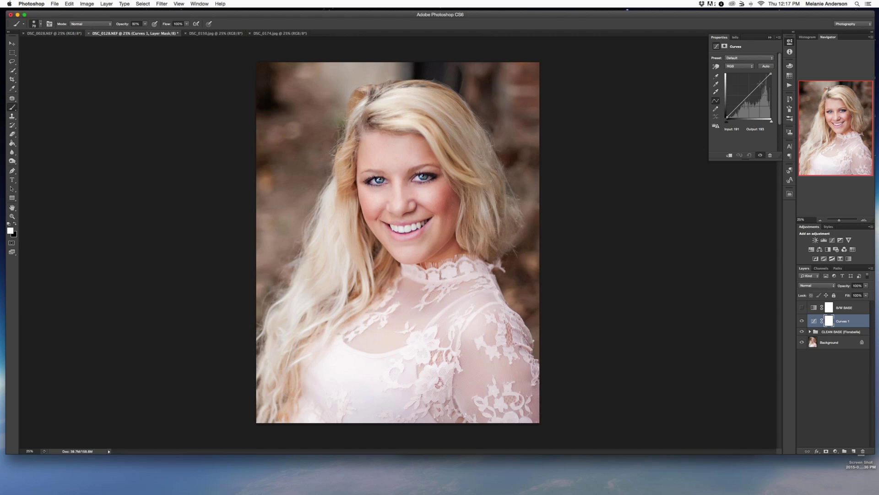
pyautogui.moveTo(759, 85); pyautogui.dragTo(761, 84)
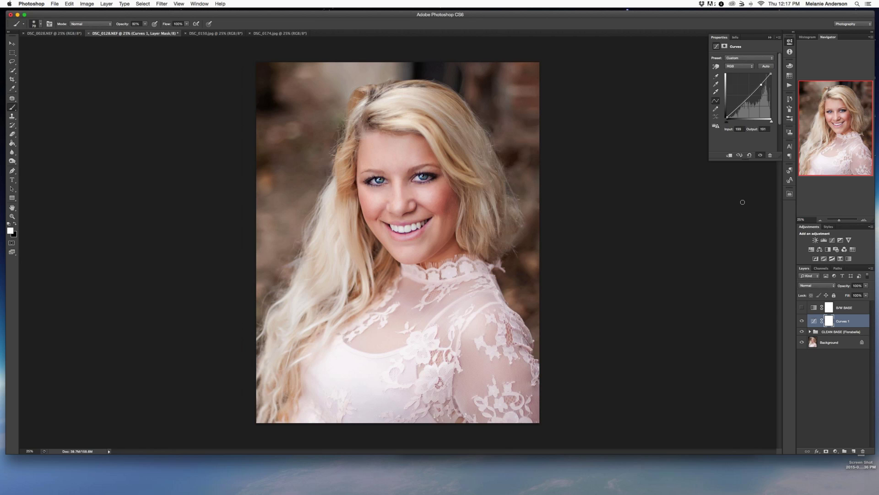
# Run the Florabella Summer Peach add-on action and set the resulting group's opacity to 21%
pyautogui.click(790, 85)
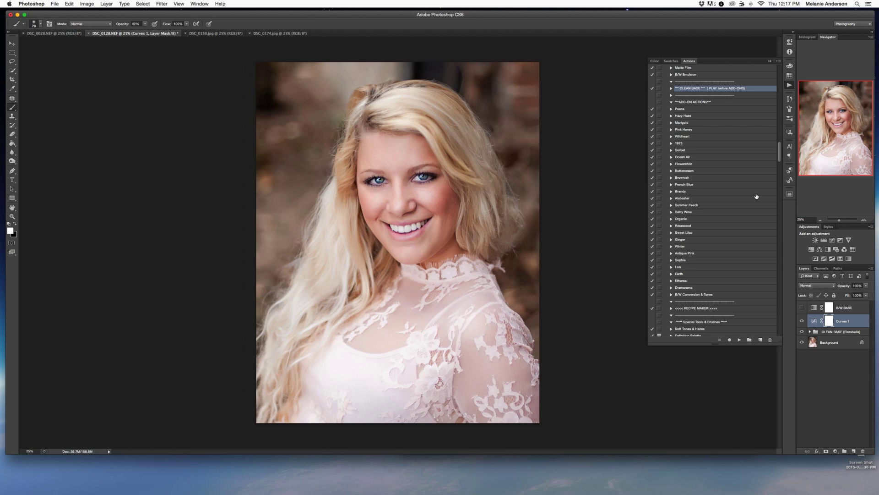
pyautogui.click(700, 206)
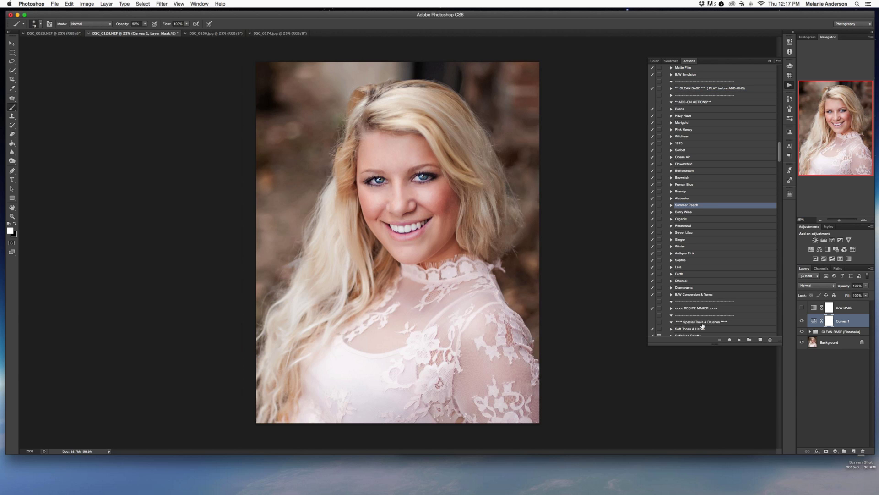
pyautogui.scroll(5, 705, 136)
pyautogui.scroll(-1, 705, 136)
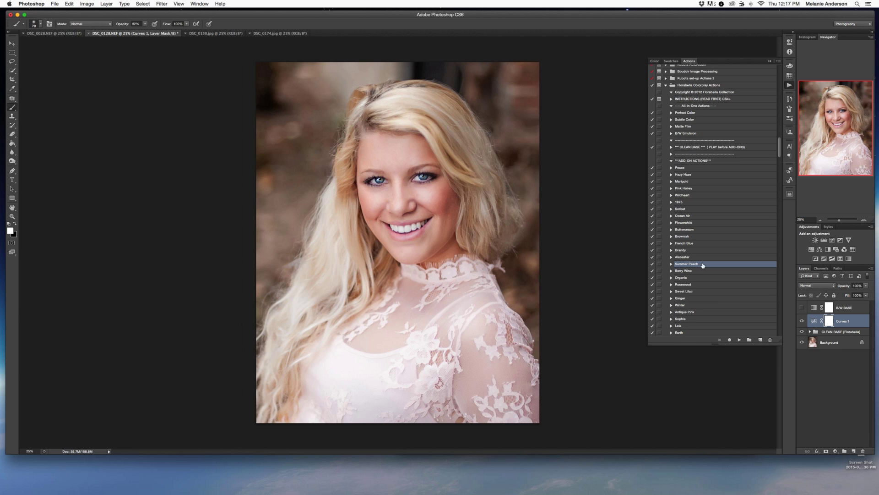
pyautogui.click(738, 339)
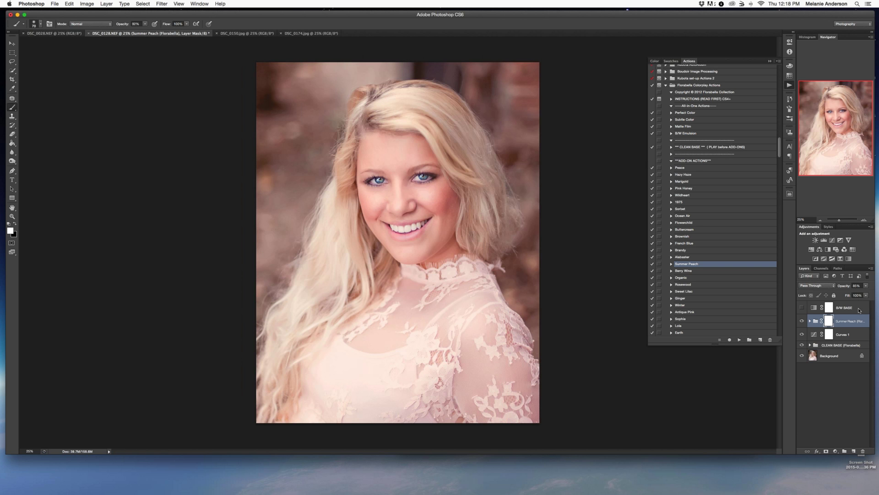
pyautogui.moveTo(843, 287); pyautogui.dragTo(823, 284)
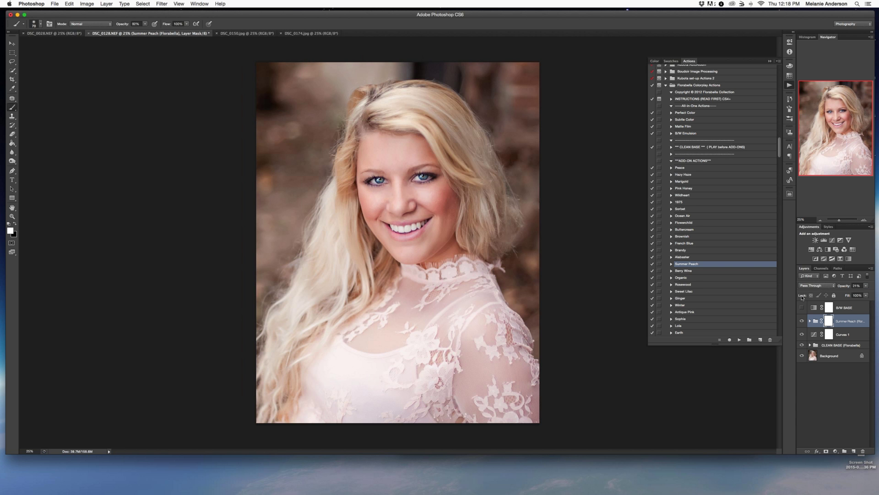
# Compare the portrait with and without the Summer Peach group
pyautogui.click(801, 321)
pyautogui.click(802, 321)
pyautogui.click(802, 322)
pyautogui.click(802, 322)
pyautogui.scroll(-4, 717, 230)
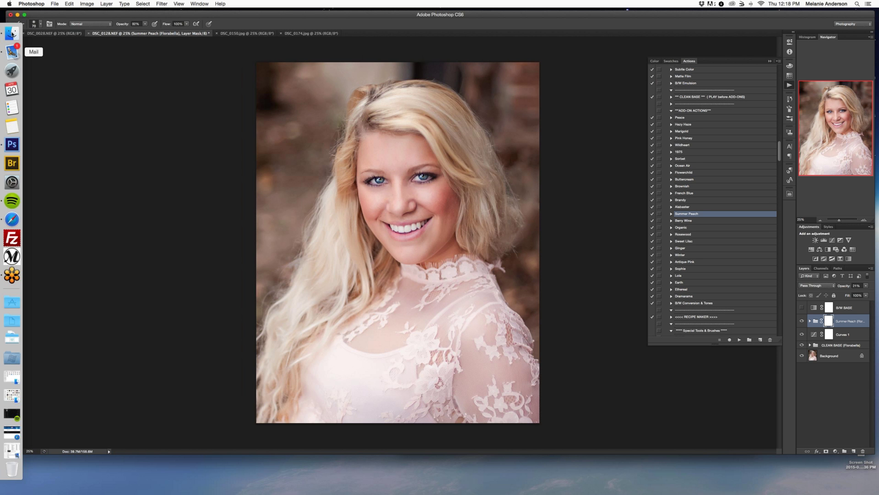
# Switch to Finder, go back to the Florabella Textures folder and browse to the flare and sunray overlays
pyautogui.click(12, 33)
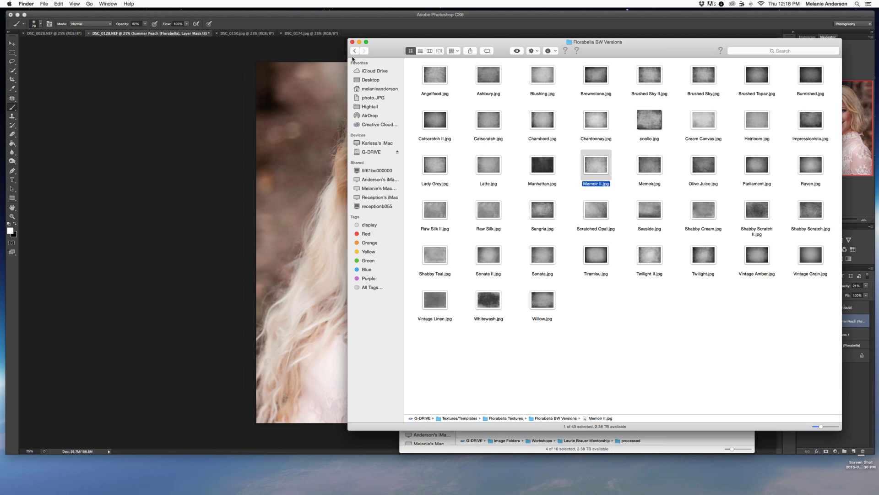
pyautogui.click(354, 51)
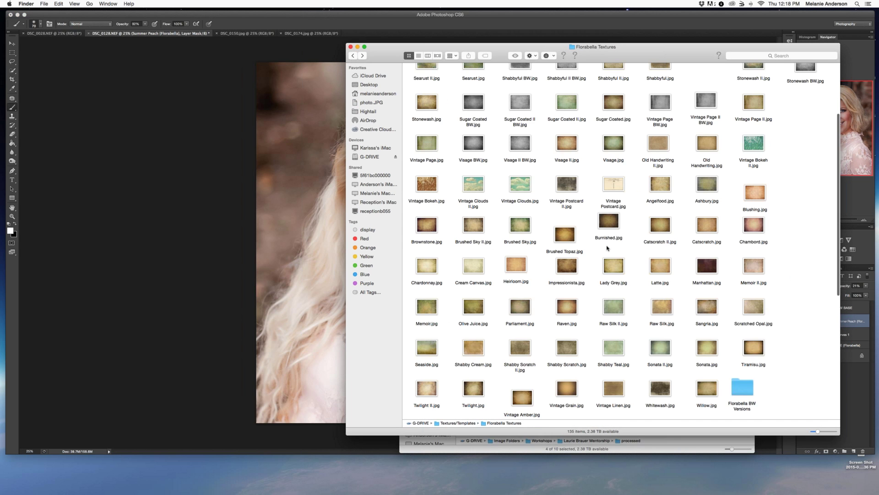
pyautogui.scroll(-3, 607, 247)
pyautogui.scroll(-5, 608, 248)
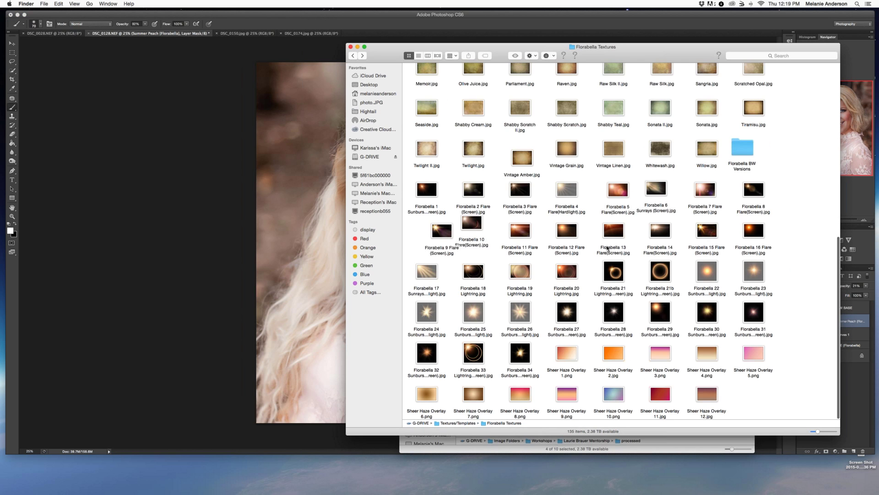
pyautogui.scroll(5, 600, 264)
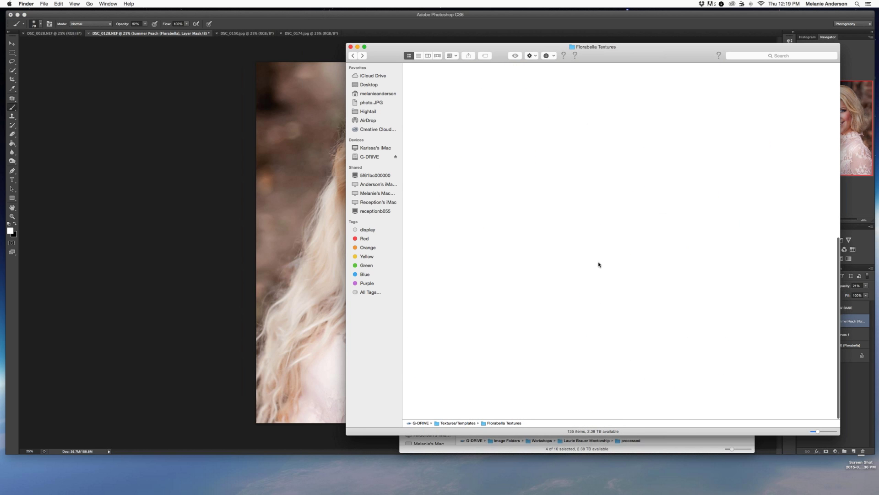
pyautogui.scroll(-2, 576, 205)
# Select the Florabella 5 Flare, 6 Sunrays, 17 Sunrays and 19 Lightring images and place them into the portrait document
pyautogui.click(615, 196)
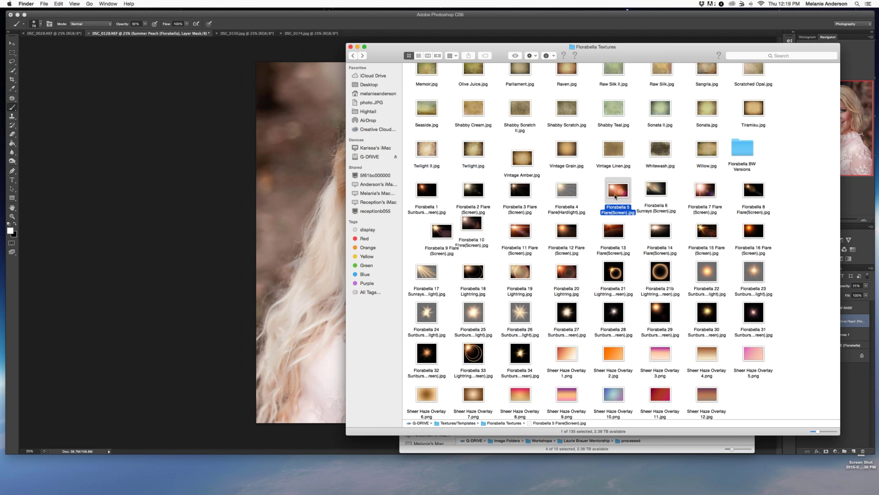
pyautogui.keyDown('super'); pyautogui.click(650, 191); pyautogui.keyUp('super')
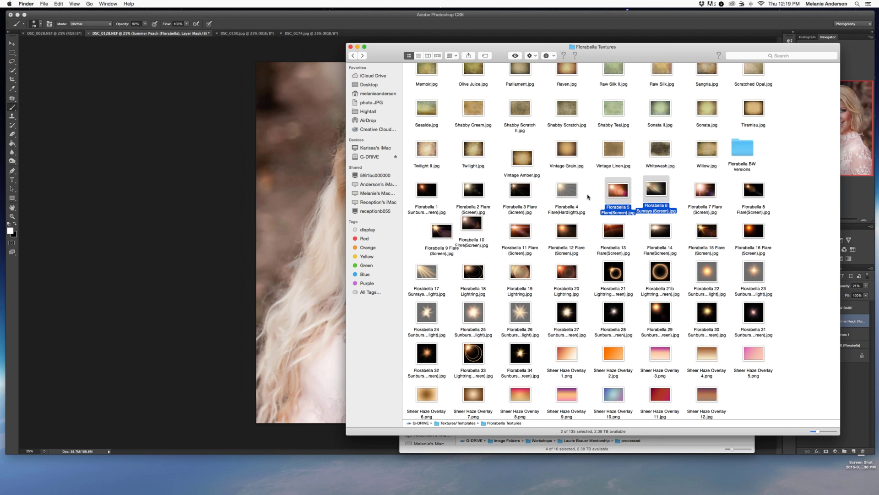
pyautogui.keyDown('super'); pyautogui.click(428, 273); pyautogui.keyUp('super')
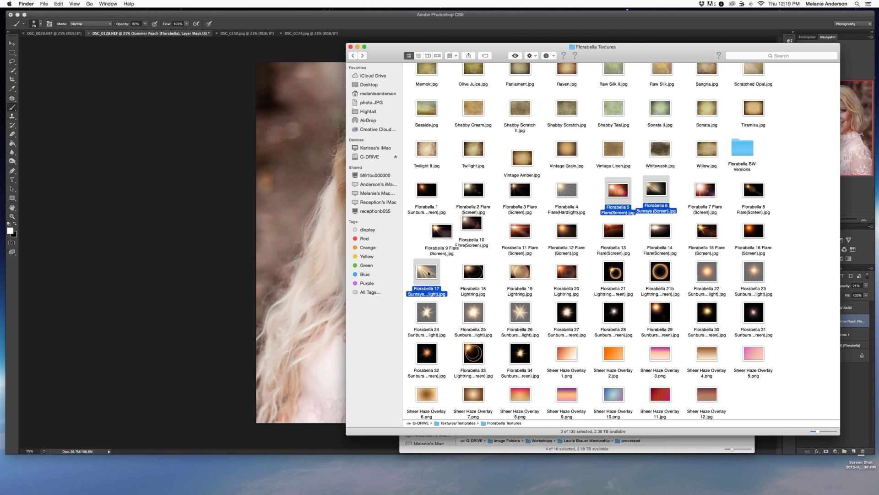
pyautogui.keyDown('super'); pyautogui.click(519, 291); pyautogui.keyUp('super')
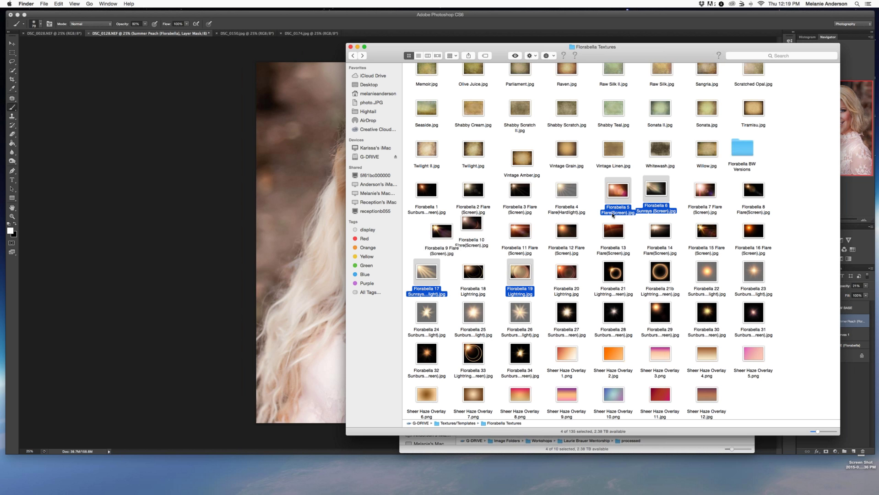
pyautogui.moveTo(424, 271); pyautogui.dragTo(304, 243)
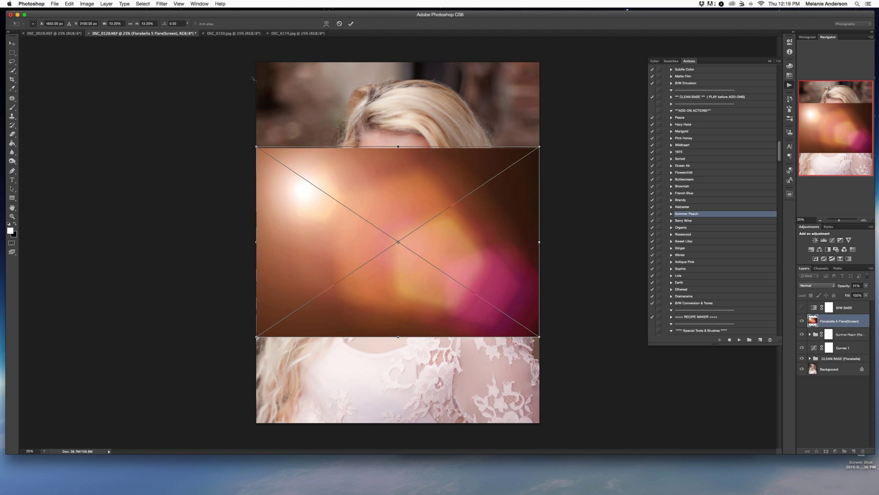
# Enlarge the placed Florabella 5 Flare overlay past the portrait's upper and left edges
pyautogui.moveTo(242, 55); pyautogui.dragTo(225, 21)
pyautogui.moveTo(163, 2); pyautogui.dragTo(137, 1)
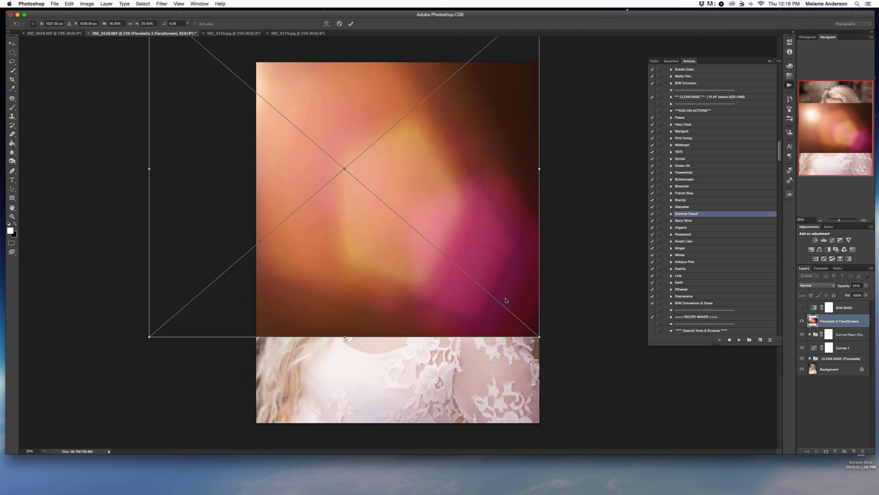
pyautogui.press('b')
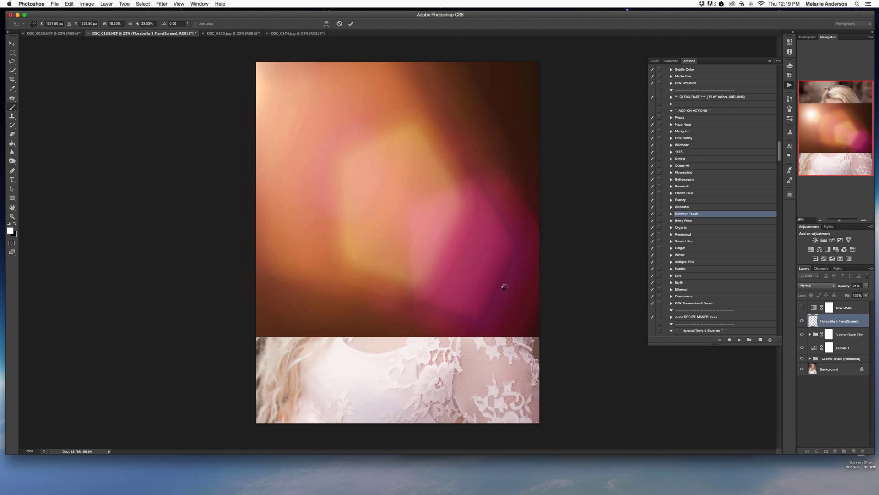
# Enlarge, stretch and rotate the Florabella 6 Sunrays overlay about 23° clockwise until it covers the whole portrait
pyautogui.press('super+minus')
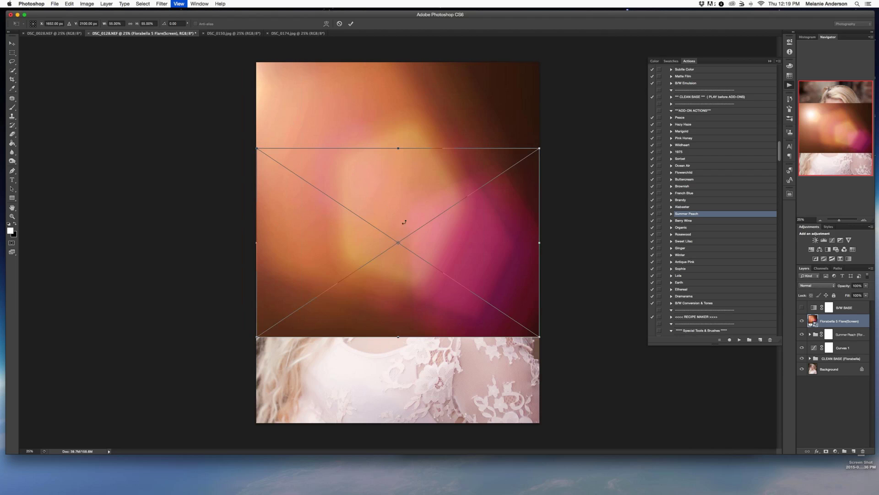
pyautogui.press('super+minus')
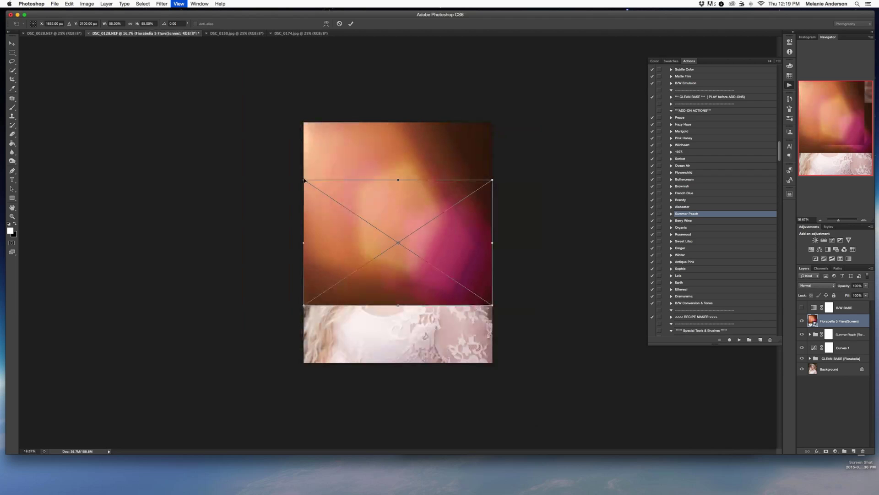
pyautogui.moveTo(304, 180); pyautogui.dragTo(230, 83)
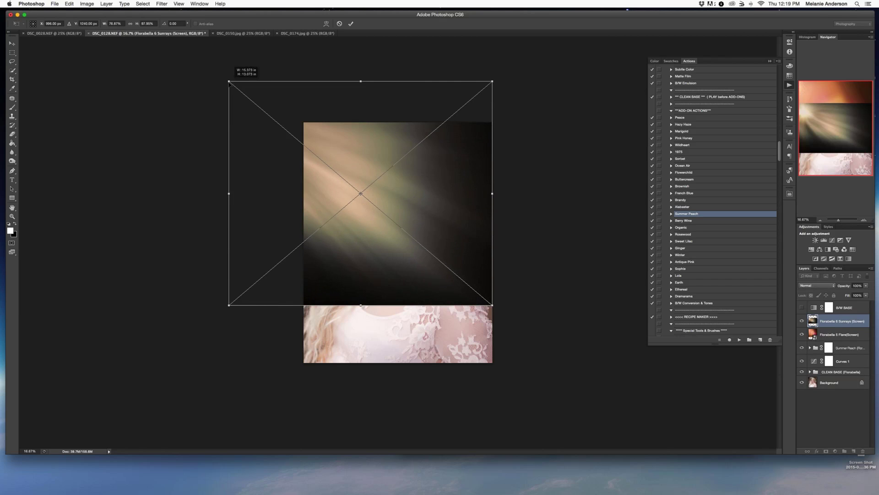
pyautogui.moveTo(522, 339); pyautogui.dragTo(496, 362)
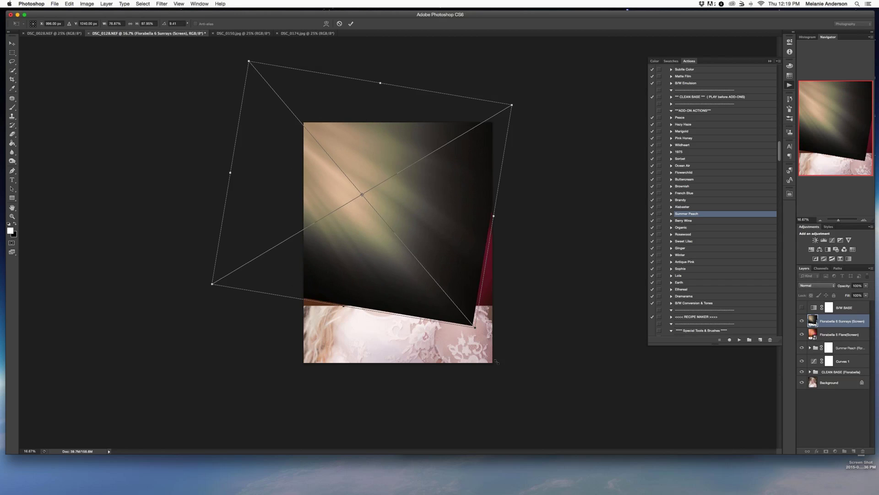
pyautogui.moveTo(475, 327); pyautogui.dragTo(507, 378)
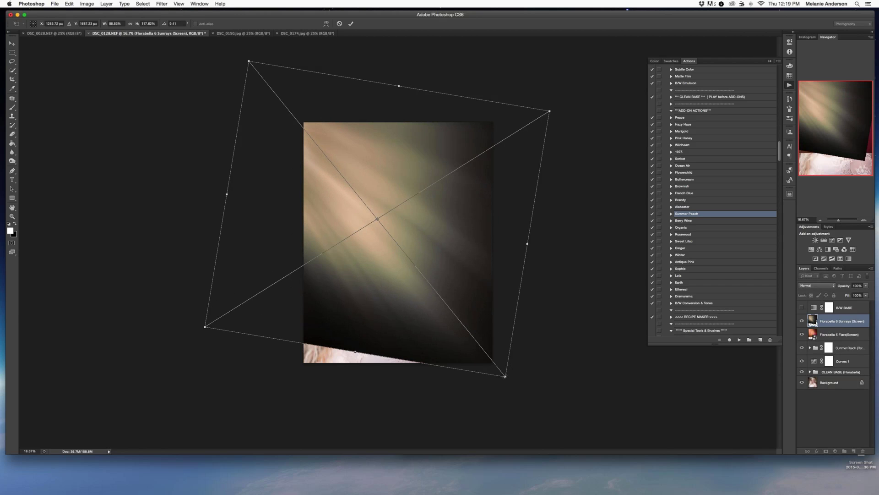
pyautogui.moveTo(594, 275); pyautogui.dragTo(578, 321)
pyautogui.moveTo(305, 370); pyautogui.dragTo(293, 401)
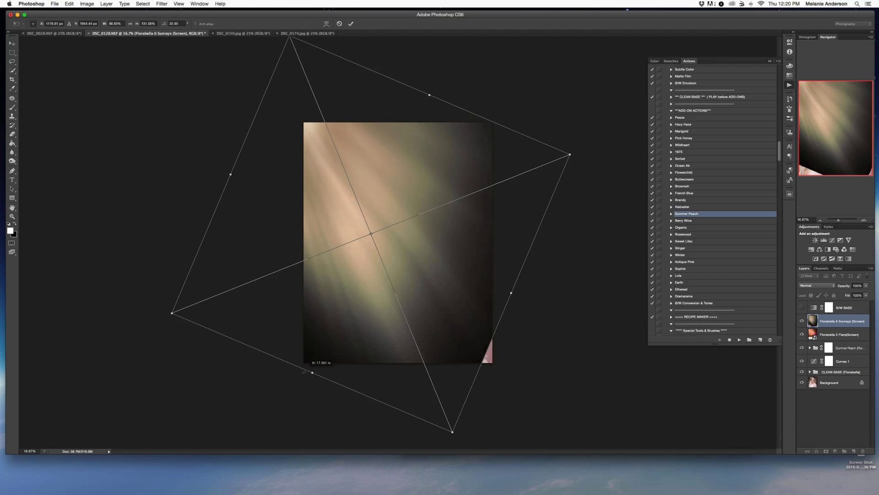
pyautogui.moveTo(535, 302); pyautogui.dragTo(539, 295)
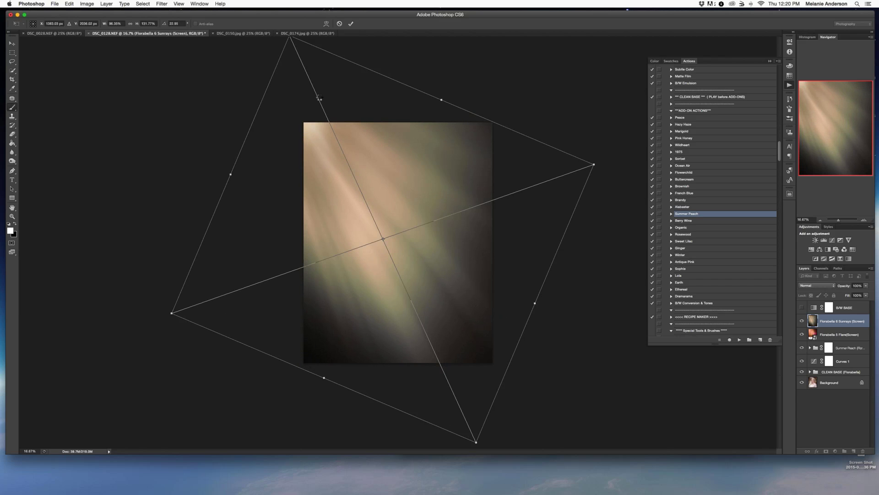
pyautogui.press('Return')
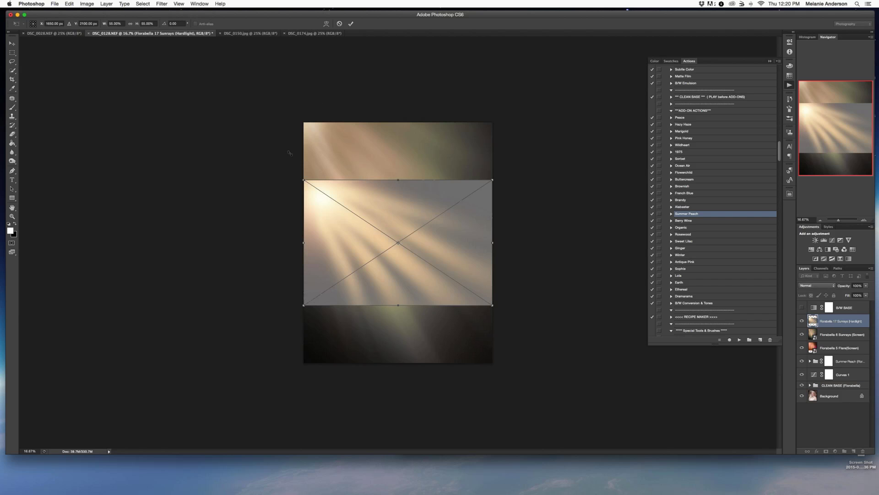
# Enlarge the Florabella 17 Sunrays overlay and rotate it about 5° clockwise so its rays cover the whole portrait
pyautogui.moveTo(303, 179); pyautogui.dragTo(246, 51)
pyautogui.moveTo(497, 313); pyautogui.dragTo(506, 380)
pyautogui.moveTo(484, 319); pyautogui.dragTo(509, 382)
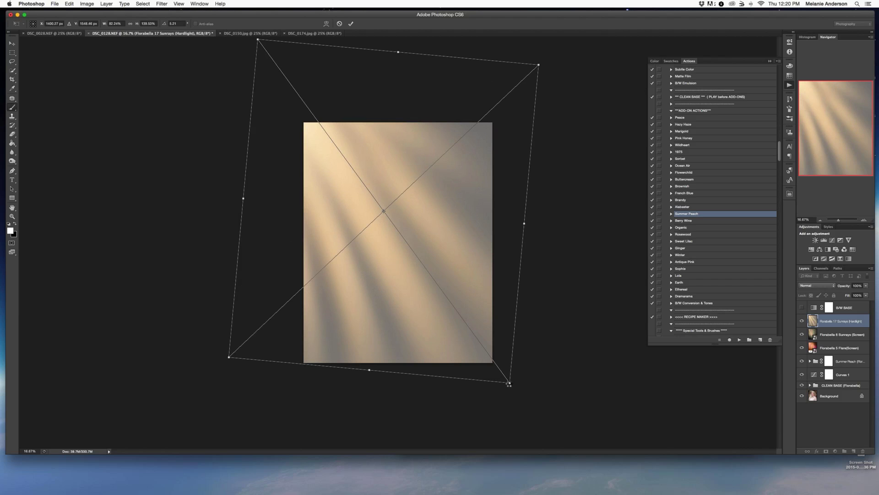
pyautogui.press('Return')
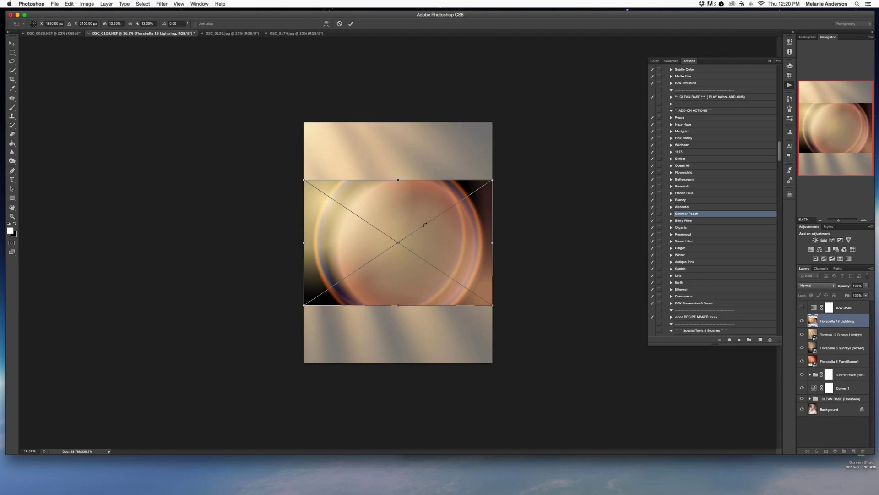
# Scale up and shift the Florabella 19 Lightring overlay so its ring curves along the portrait's right side
pyautogui.moveTo(300, 178); pyautogui.dragTo(214, 119)
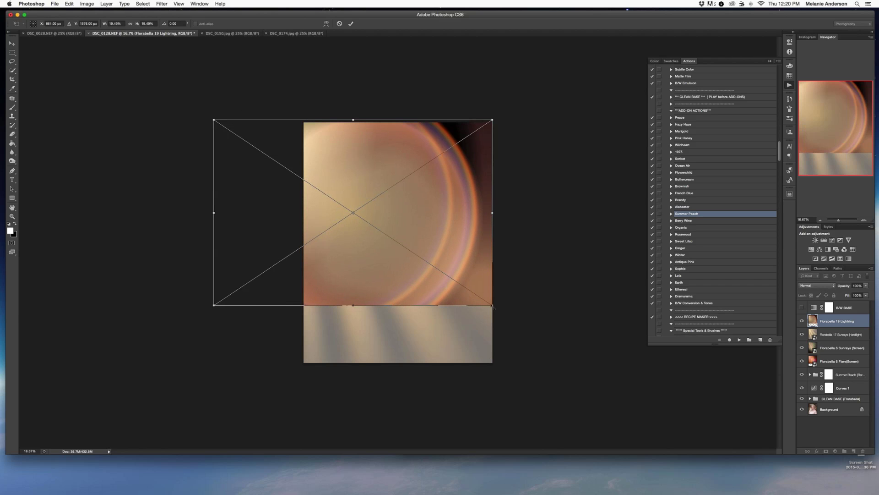
pyautogui.moveTo(494, 307); pyautogui.dragTo(566, 394)
pyautogui.moveTo(418, 278); pyautogui.dragTo(381, 273)
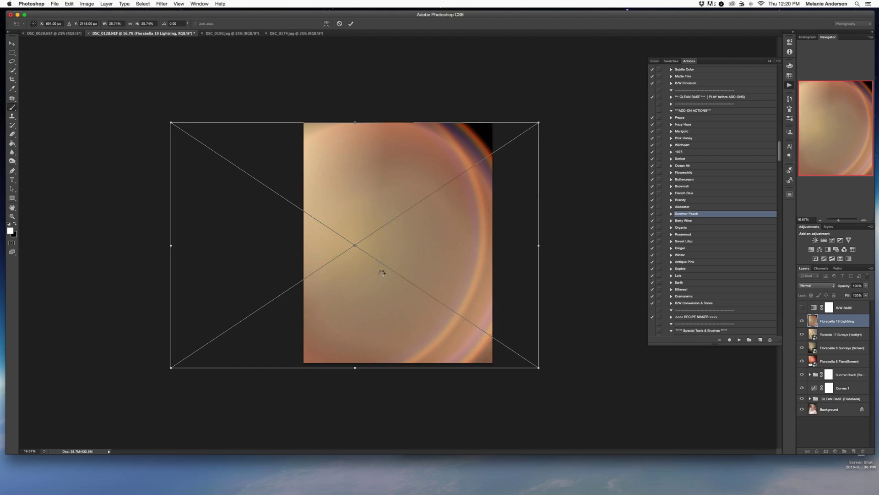
pyautogui.press('Return')
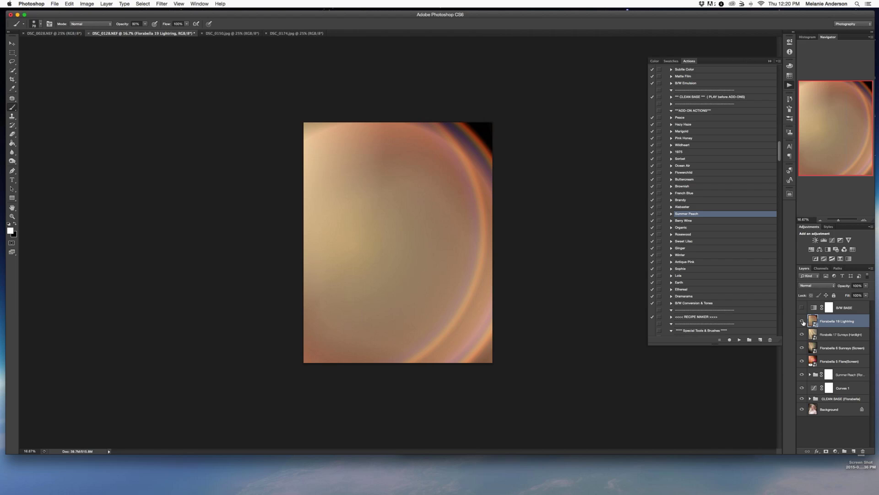
# Hide the Lightring and both Sunrays layers and set the Florabella 5 Flare layer's blend mode to Screen
pyautogui.moveTo(802, 322); pyautogui.dragTo(802, 349)
pyautogui.click(835, 362)
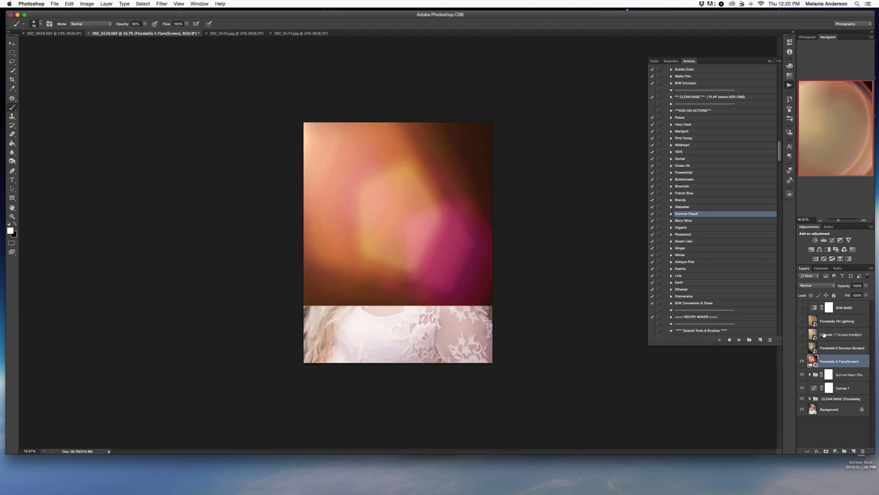
pyautogui.click(808, 285)
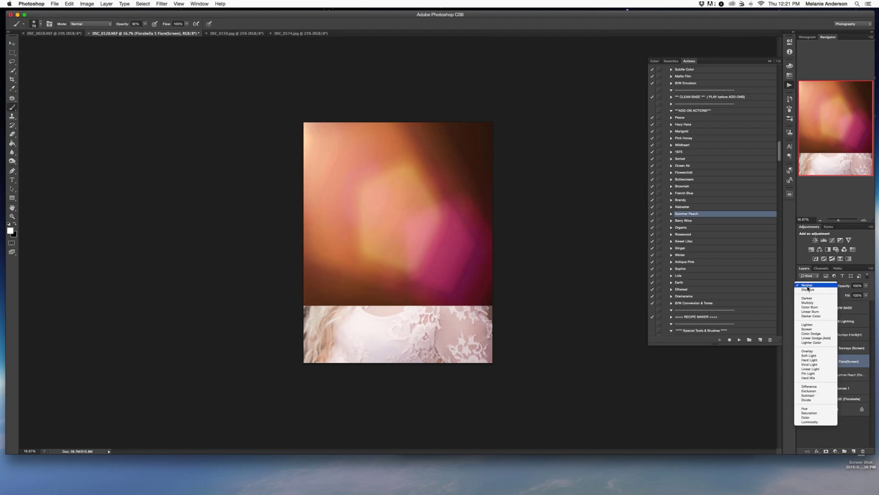
pyautogui.click(816, 329)
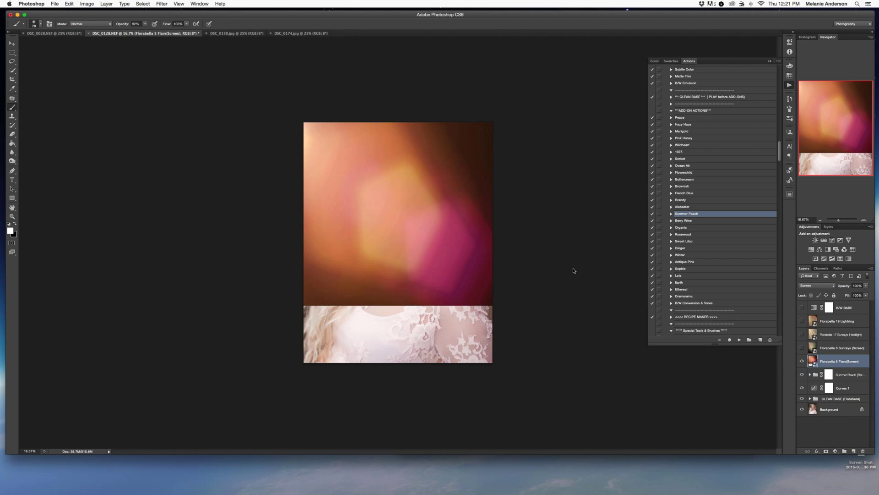
# Stretch and rotate the Florabella 5 Flare overlay about 23° clockwise to cover the whole portrait, and lower the layer's opacity
pyautogui.press('super+t')
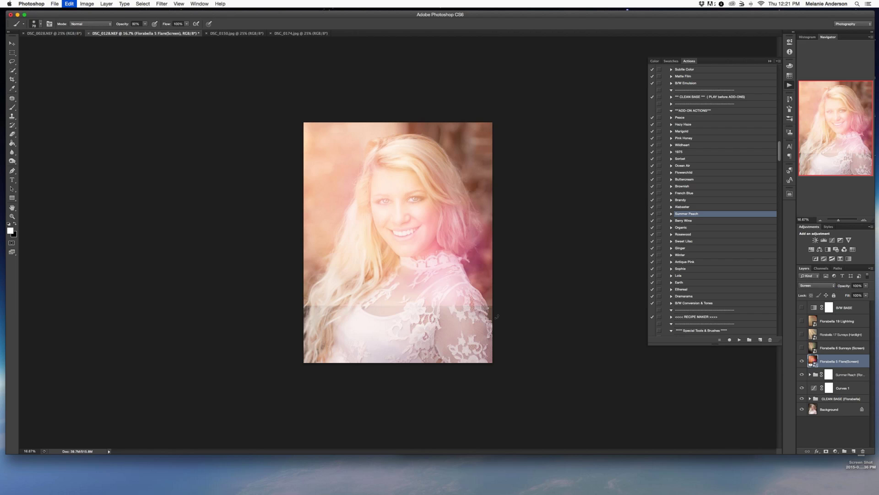
pyautogui.press('super+t')
pyautogui.moveTo(360, 304); pyautogui.dragTo(357, 363)
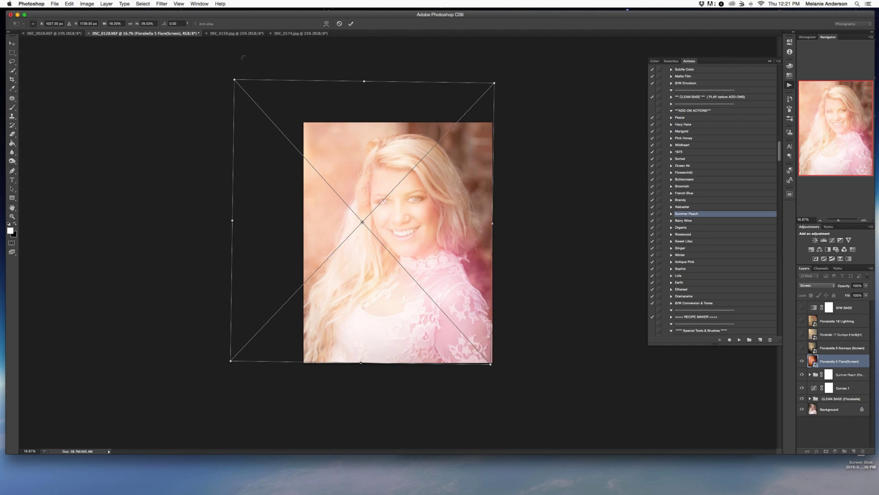
pyautogui.moveTo(227, 76); pyautogui.dragTo(294, 34)
pyautogui.moveTo(537, 143); pyautogui.dragTo(598, 132)
pyautogui.moveTo(325, 367); pyautogui.dragTo(321, 383)
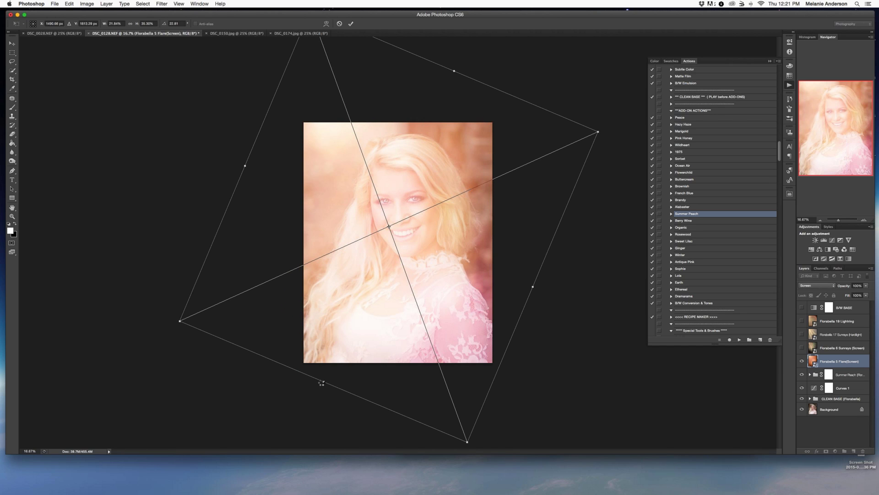
pyautogui.press('Return')
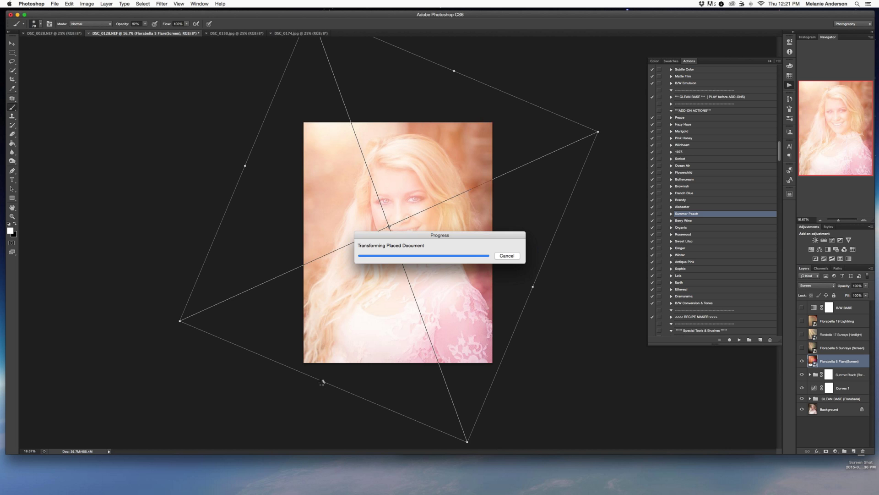
pyautogui.moveTo(846, 287); pyautogui.dragTo(840, 287)
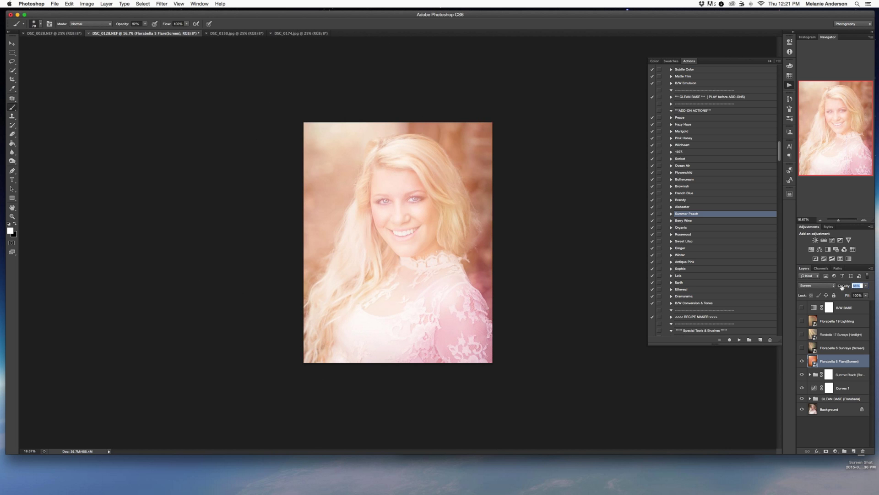
# Add a layer mask to Florabella 5 Flare and paint it with a large black brush at 31% opacity over the face and body
pyautogui.click(826, 452)
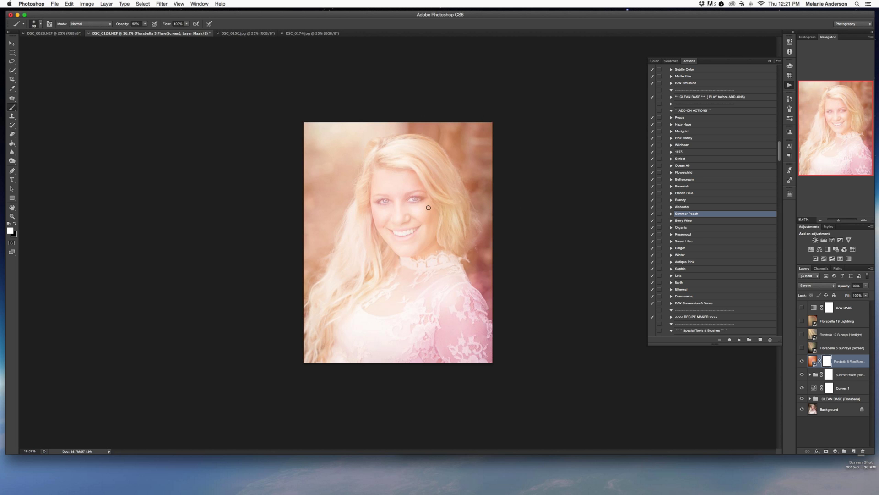
pyautogui.press(']')
pyautogui.press(']')
pyautogui.press(']')
pyautogui.press(']')
pyautogui.press(']')
pyautogui.press(']')
pyautogui.press(']')
pyautogui.press(']')
pyautogui.press(']')
pyautogui.press(']')
pyautogui.press(']')
pyautogui.moveTo(124, 26); pyautogui.dragTo(99, 27)
pyautogui.moveTo(125, 25); pyautogui.dragTo(128, 25)
pyautogui.press('x')
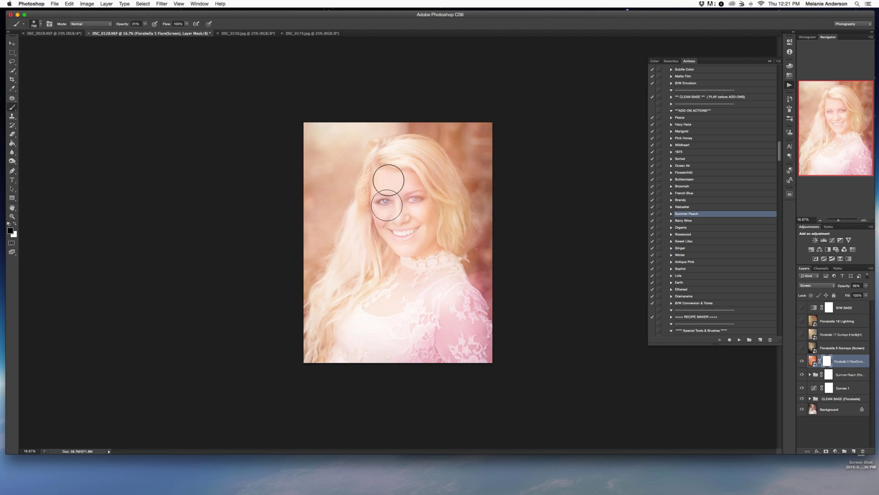
pyautogui.moveTo(387, 205)
pyautogui.mouseDown()
pyautogui.moveTo(398, 165)
pyautogui.moveTo(429, 198)
pyautogui.moveTo(414, 151)
pyautogui.moveTo(436, 234)
pyautogui.mouseUp()
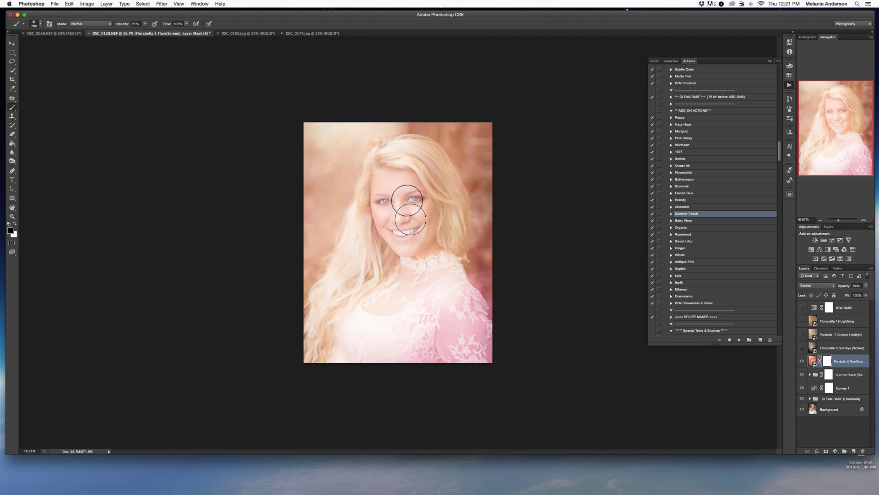
pyautogui.moveTo(407, 200); pyautogui.dragTo(397, 194)
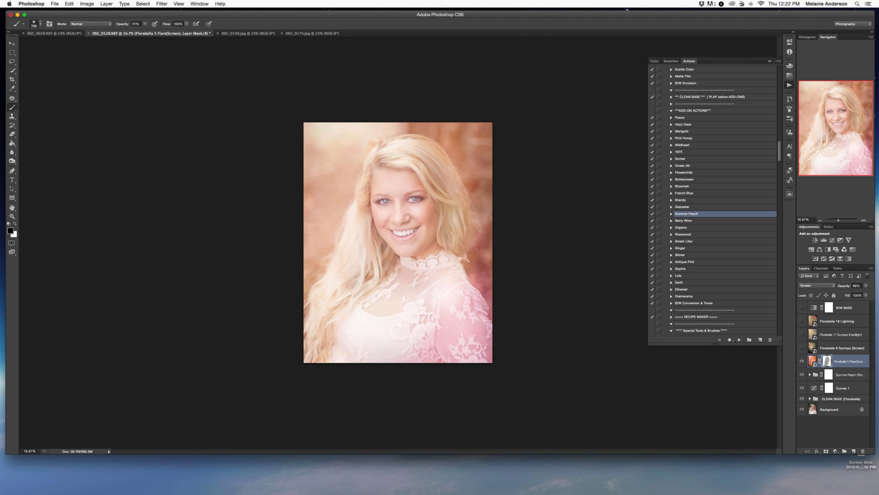
# Hide the Florabella 5 Flare layer, show Florabella 6 Sunrays and set its blend mode to Screen
pyautogui.click(802, 361)
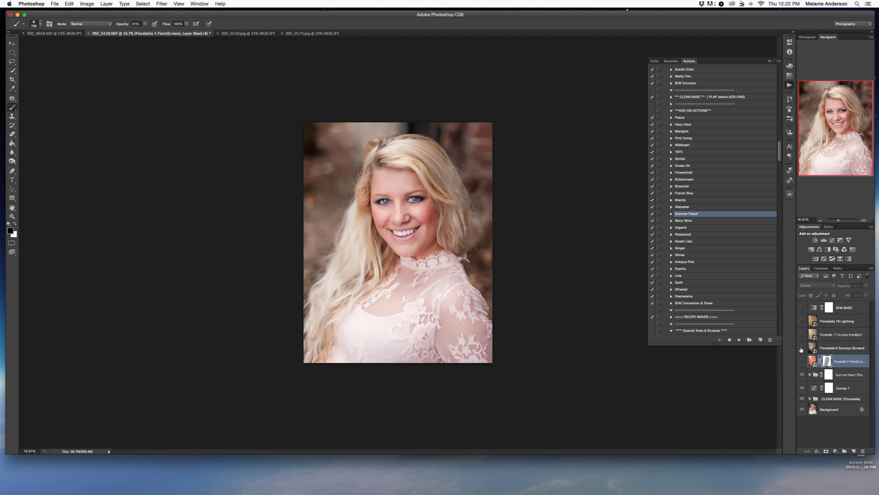
pyautogui.click(802, 349)
pyautogui.click(825, 348)
pyautogui.click(811, 285)
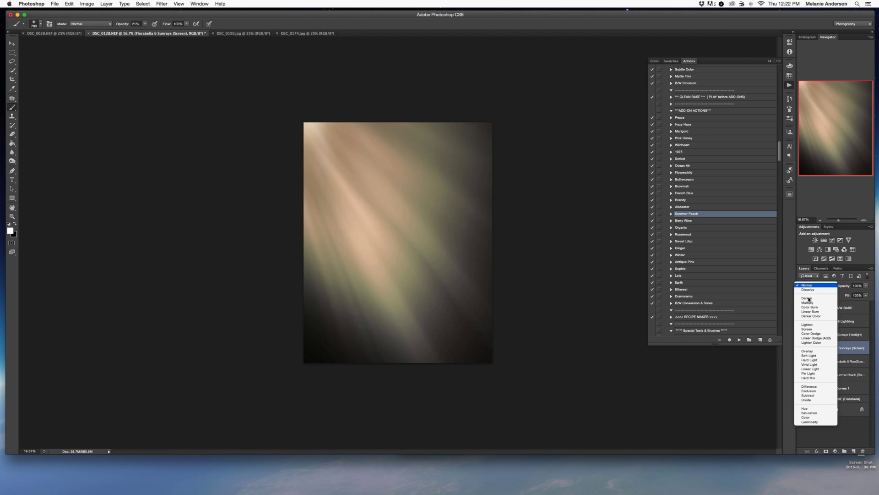
pyautogui.click(807, 329)
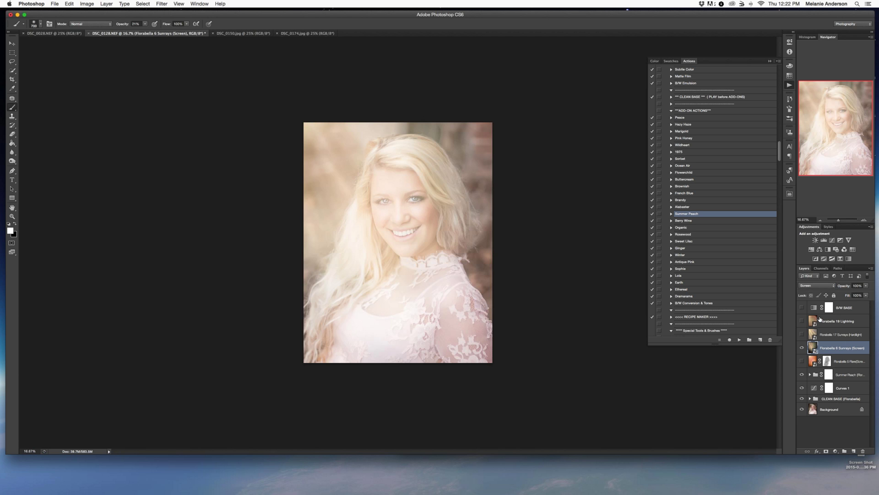
# Hide the Florabella 6 Sunrays layer, show Florabella 17 Sunrays and set its blend mode to Hard Light
pyautogui.click(802, 348)
pyautogui.click(802, 334)
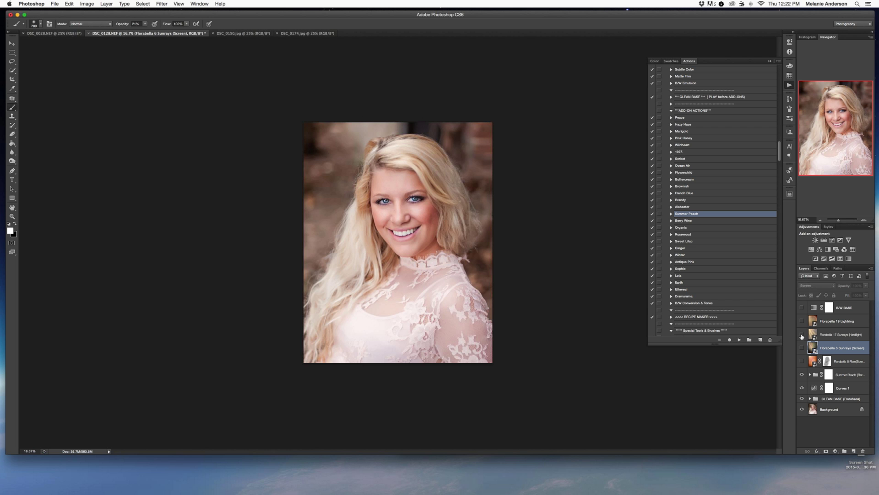
pyautogui.click(815, 286)
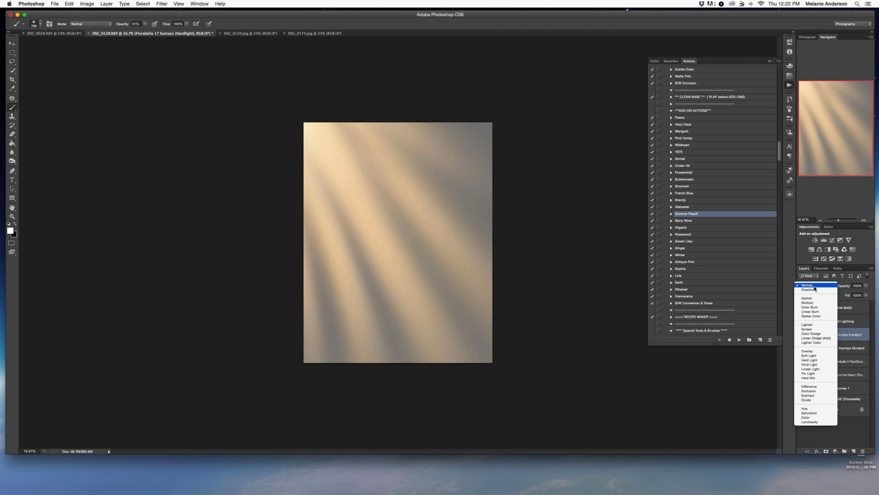
pyautogui.click(809, 360)
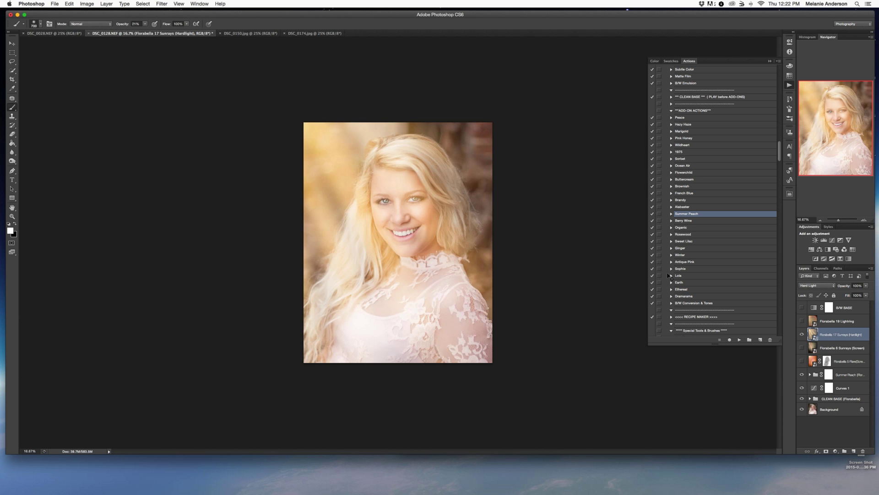
# Enlarge the Florabella 17 Sunrays overlay beyond the portrait's upper-right corner and lower the layer's opacity
pyautogui.press('super+t')
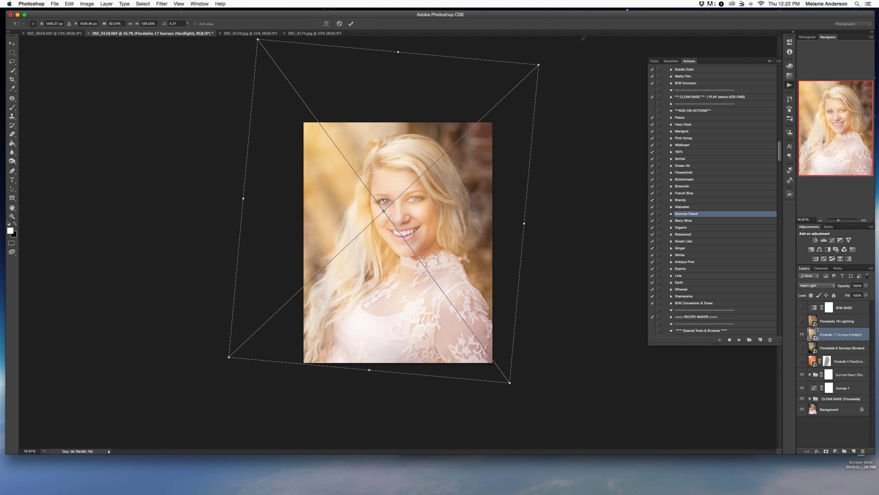
pyautogui.moveTo(583, 39); pyautogui.dragTo(626, 17)
pyautogui.press('Return')
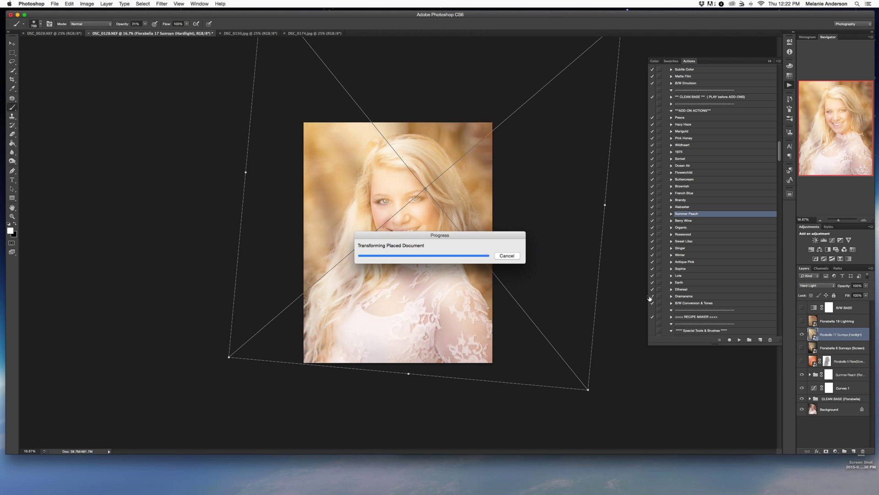
pyautogui.moveTo(849, 287); pyautogui.dragTo(834, 287)
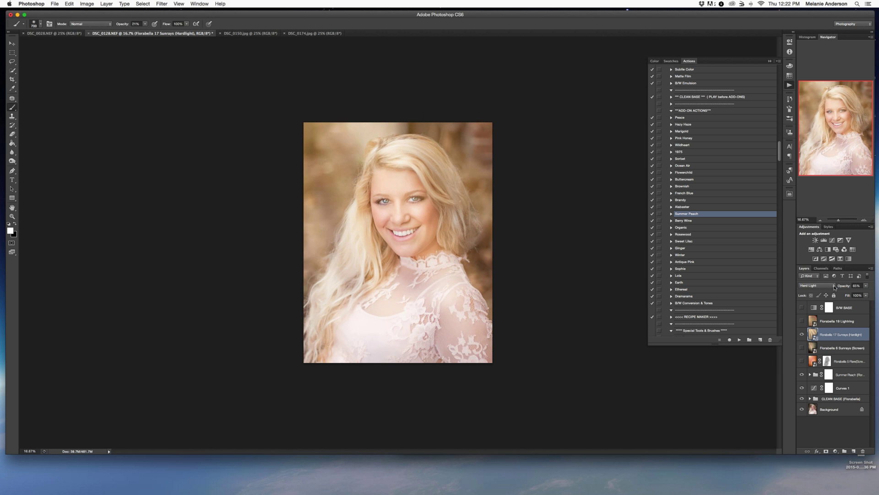
# Add a layer mask to Florabella 17 Sunrays and paint black over the face and body with a progressively larger brush
pyautogui.click(826, 451)
pyautogui.moveTo(385, 230)
pyautogui.mouseDown()
pyautogui.moveTo(419, 206)
pyautogui.moveTo(402, 166)
pyautogui.moveTo(401, 253)
pyautogui.moveTo(396, 261)
pyautogui.moveTo(394, 226)
pyautogui.moveTo(373, 277)
pyautogui.moveTo(380, 247)
pyautogui.moveTo(427, 221)
pyautogui.moveTo(399, 257)
pyautogui.moveTo(427, 203)
pyautogui.moveTo(429, 256)
pyautogui.moveTo(412, 184)
pyautogui.mouseUp()
pyautogui.press(']')
pyautogui.press(']')
pyautogui.press(']')
pyautogui.press(']')
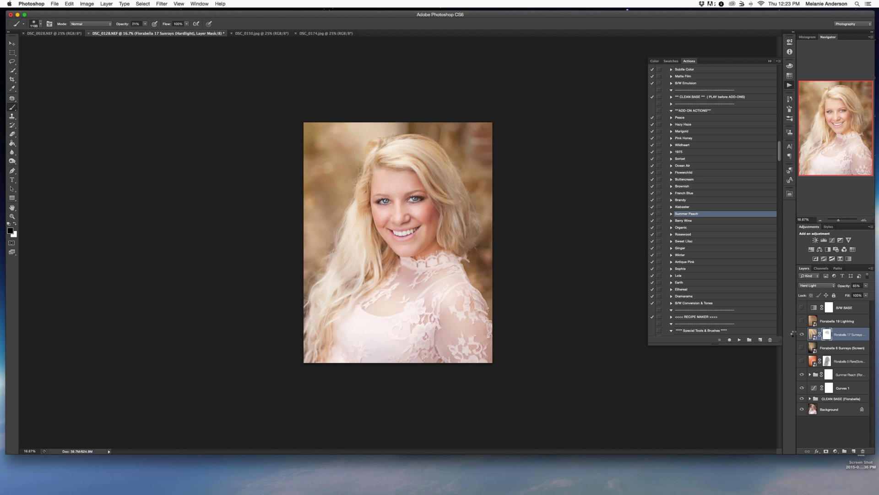
# Delete the Florabella 6 Sunrays layer and set the visible Florabella 19 Lightring layer's blend mode to Screen
pyautogui.click(836, 346)
pyautogui.press('BackSpace')
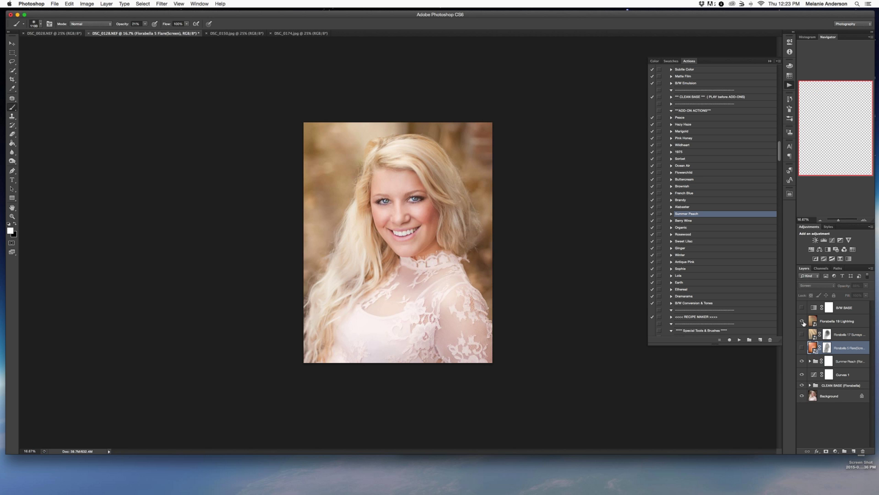
pyautogui.click(848, 322)
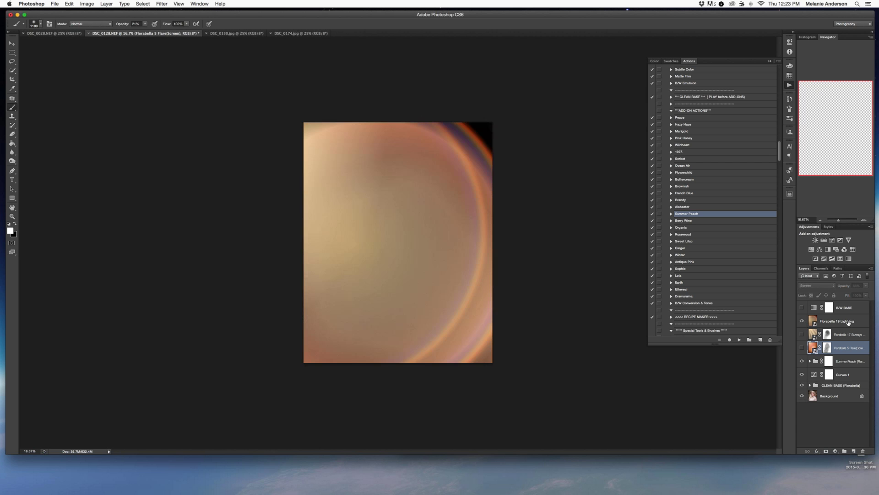
pyautogui.click(816, 286)
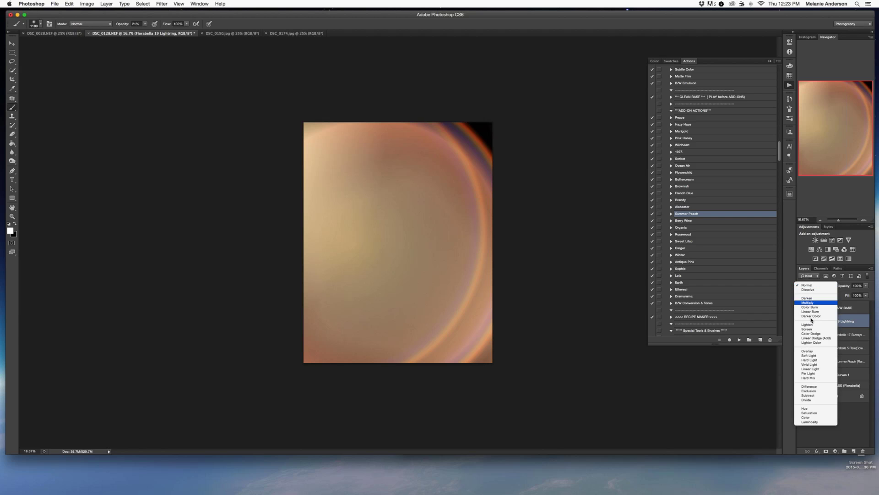
pyautogui.click(811, 329)
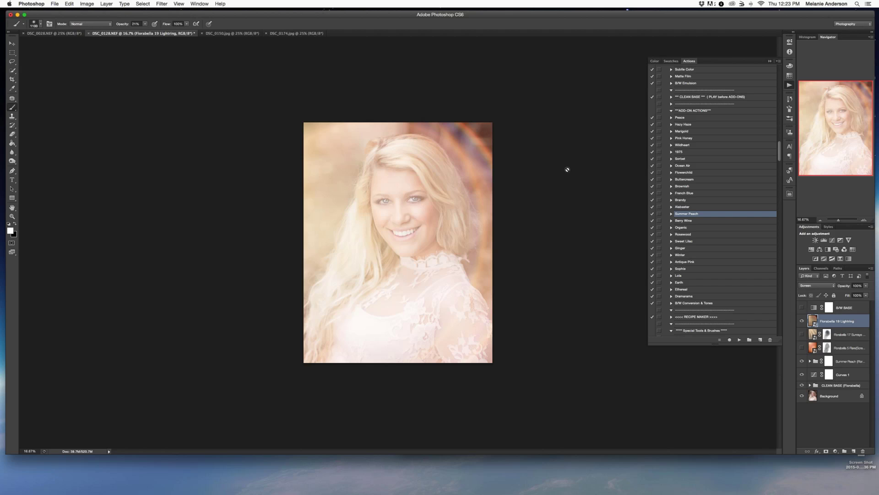
# Enlarge, reposition and rotate the Florabella 19 Lightring overlay about 25° clockwise, and lower the layer's opacity to 74%
pyautogui.press('super+t')
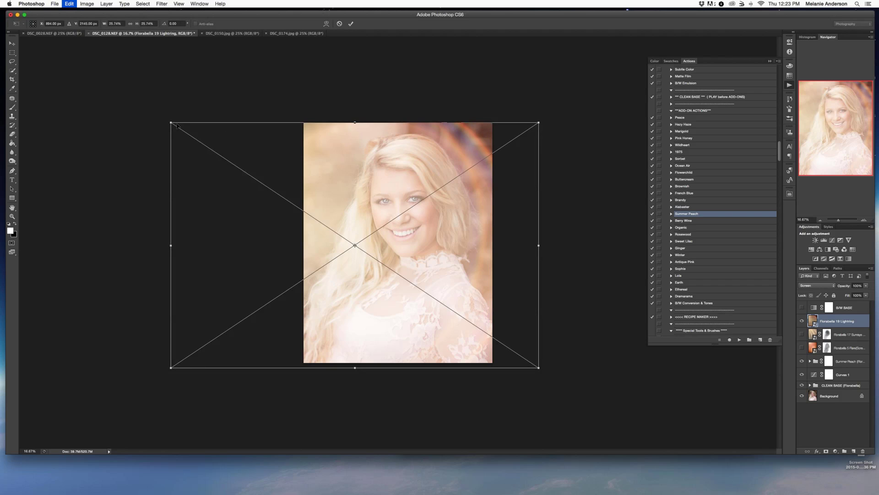
pyautogui.moveTo(171, 122); pyautogui.dragTo(111, 110)
pyautogui.moveTo(643, 166); pyautogui.dragTo(650, 211)
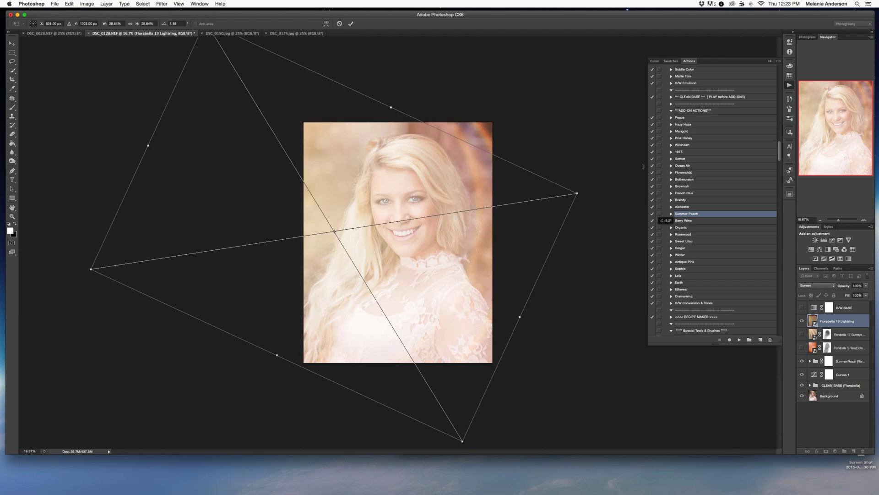
pyautogui.moveTo(472, 151); pyautogui.dragTo(483, 137)
pyautogui.moveTo(411, 88); pyautogui.dragTo(418, 74)
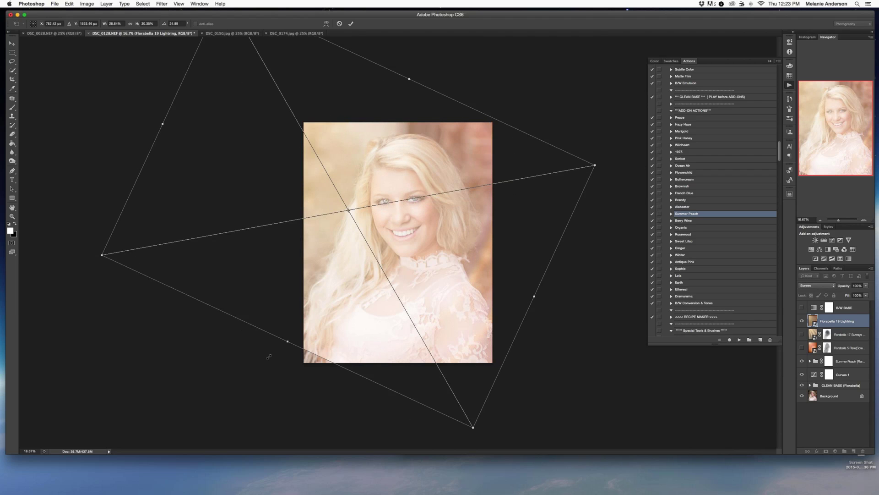
pyautogui.moveTo(288, 342); pyautogui.dragTo(279, 360)
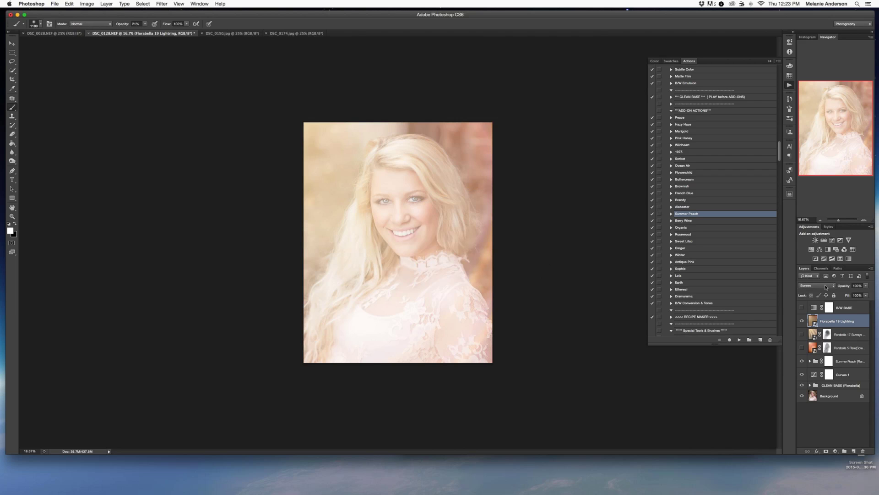
pyautogui.moveTo(844, 285); pyautogui.dragTo(836, 287)
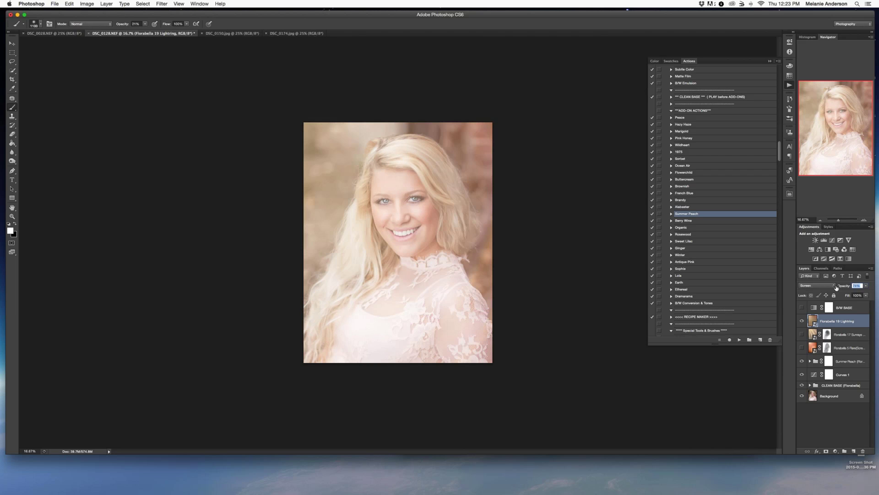
# Add a layer mask to Florabella 19 Lightring and paint it with a large black brush over the face, hair and dress
pyautogui.click(826, 451)
pyautogui.press('x')
pyautogui.press(']')
pyautogui.press(']')
pyautogui.press(']')
pyautogui.press(']')
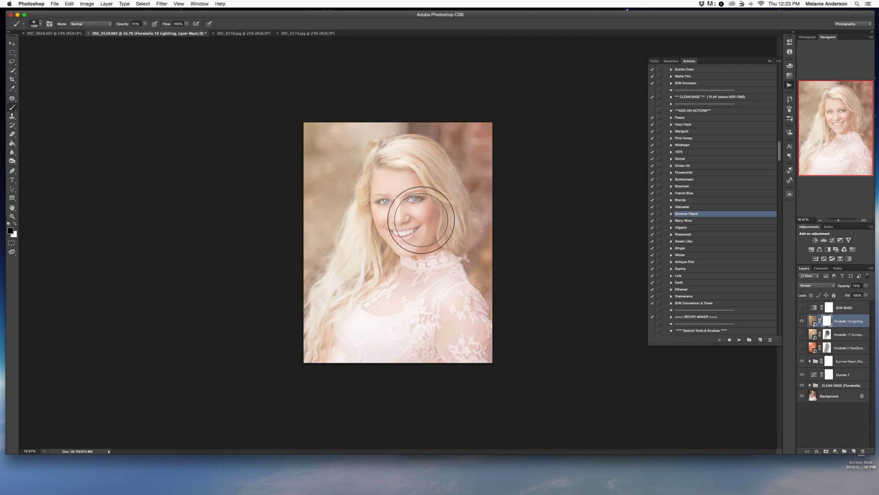
pyautogui.moveTo(401, 199)
pyautogui.mouseDown()
pyautogui.moveTo(369, 216)
pyautogui.moveTo(373, 245)
pyautogui.moveTo(406, 186)
pyautogui.mouseUp()
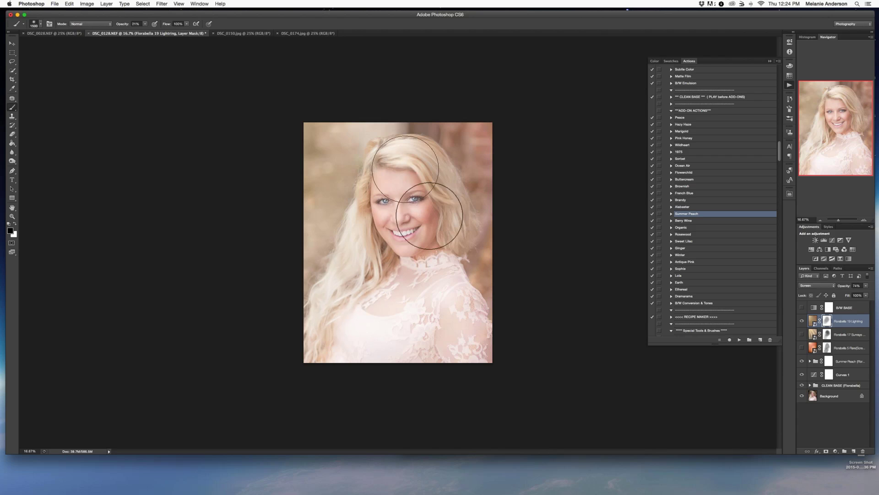
pyautogui.moveTo(384, 317)
pyautogui.mouseDown()
pyautogui.moveTo(380, 251)
pyautogui.moveTo(348, 347)
pyautogui.moveTo(482, 352)
pyautogui.mouseUp()
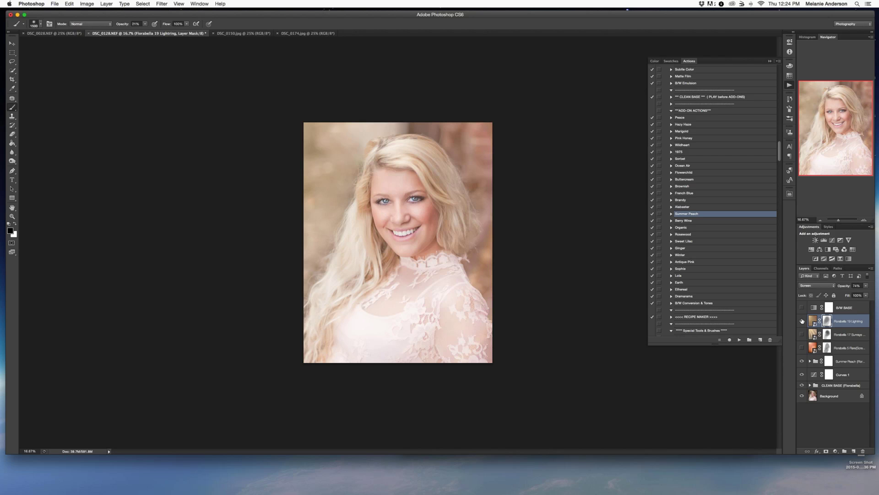
# Compare the portrait with each overlay shown on its own, leaving only the Florabella 5 Flare overlay visible
pyautogui.click(801, 321)
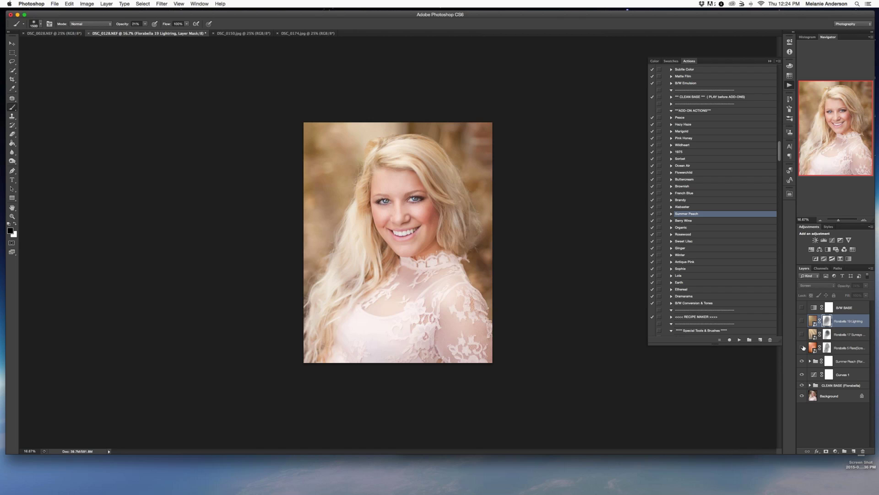
pyautogui.click(803, 349)
pyautogui.click(802, 349)
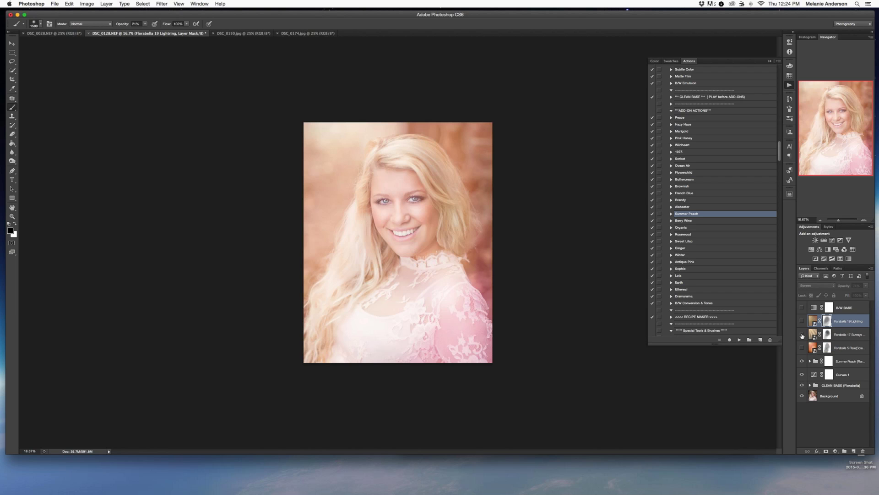
pyautogui.click(801, 336)
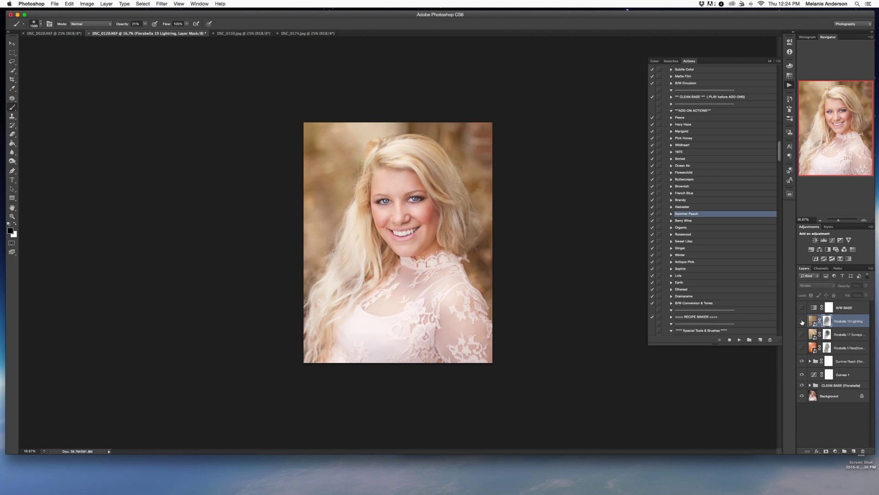
pyautogui.click(802, 322)
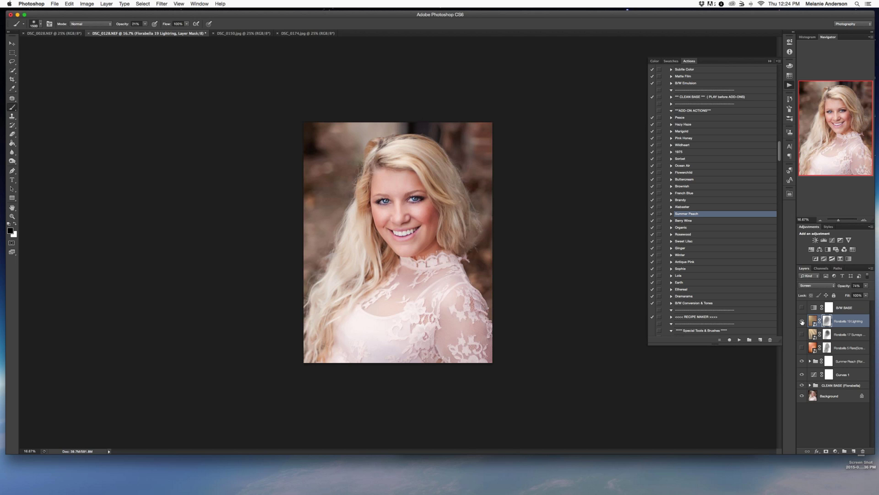
pyautogui.click(802, 322)
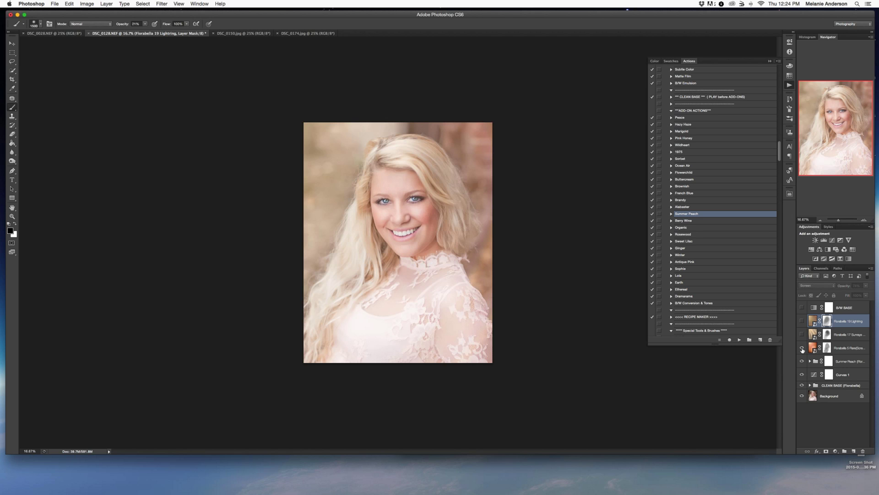
pyautogui.click(802, 348)
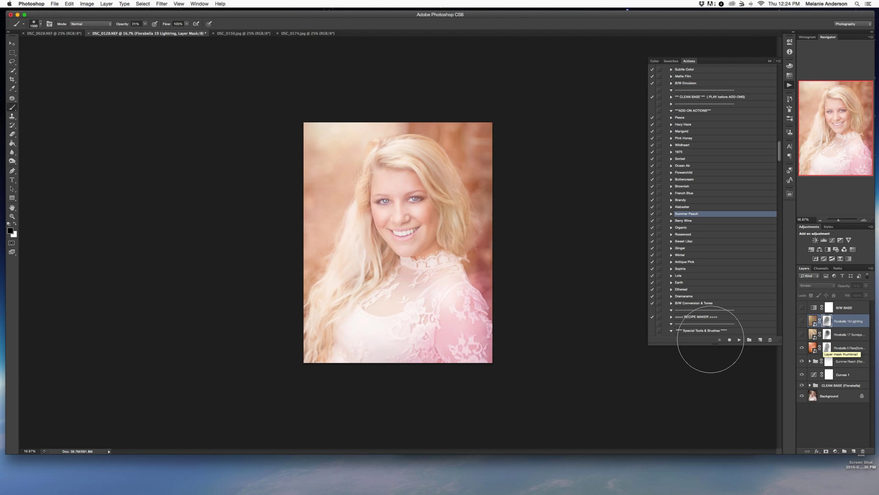
# Paint more black on the Florabella 5 Flare mask over the face, reducing the brush size to 1100
pyautogui.click(827, 347)
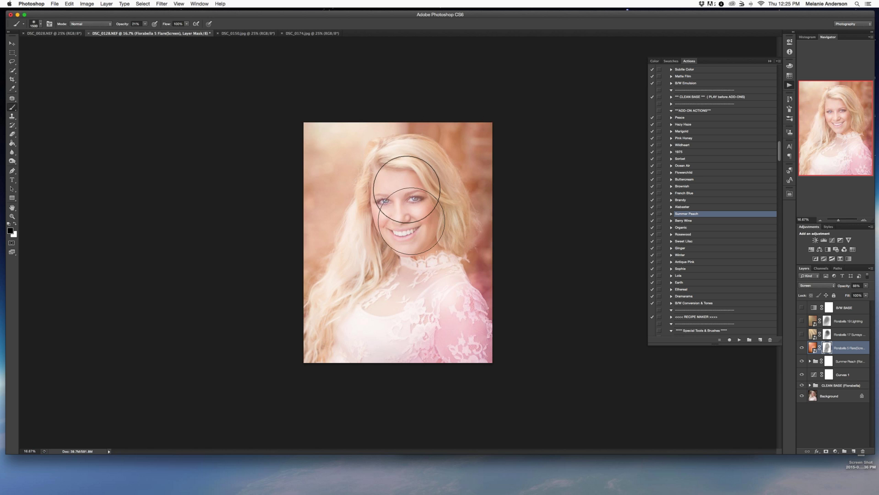
pyautogui.moveTo(411, 215); pyautogui.dragTo(407, 195)
pyautogui.press('[')
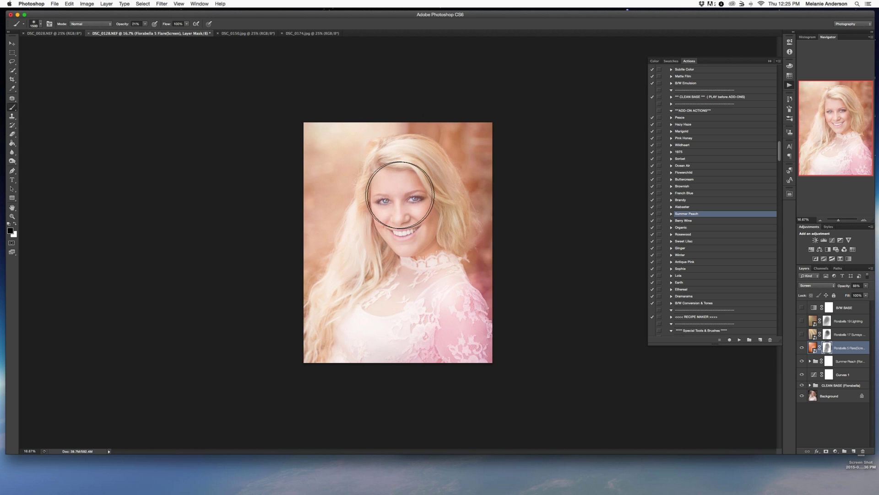
pyautogui.press('[')
pyautogui.press('[')
pyautogui.press('[')
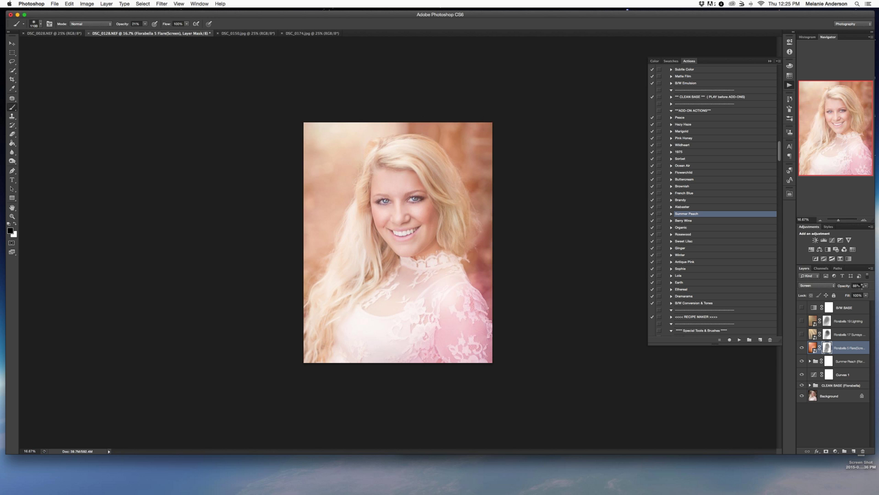
# Lower the opacity of the Florabella 5 Flare layer
pyautogui.moveTo(848, 287); pyautogui.dragTo(838, 288)
# Run the Kubota Vignette action, stretching its ellipse to the edges of the photo and applying a 318-pixel Gaussian Blur
pyautogui.click(789, 194)
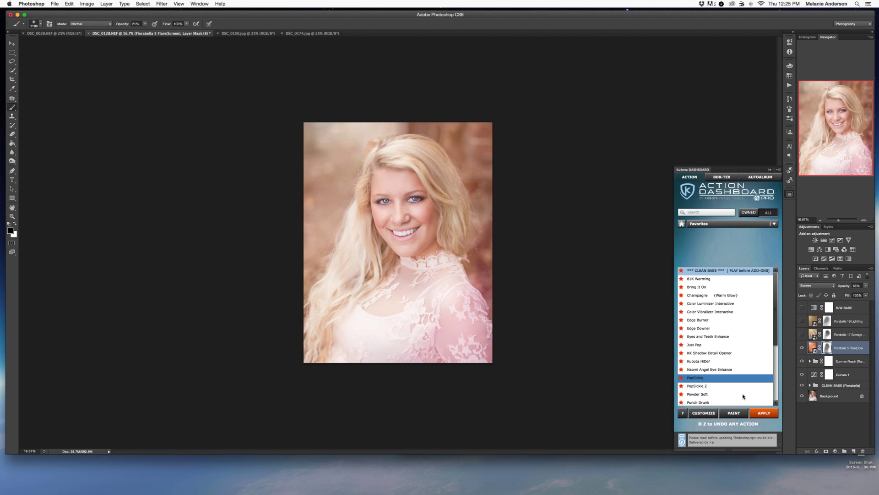
pyautogui.scroll(-5, 737, 393)
pyautogui.click(716, 394)
pyautogui.doubleClick(715, 397)
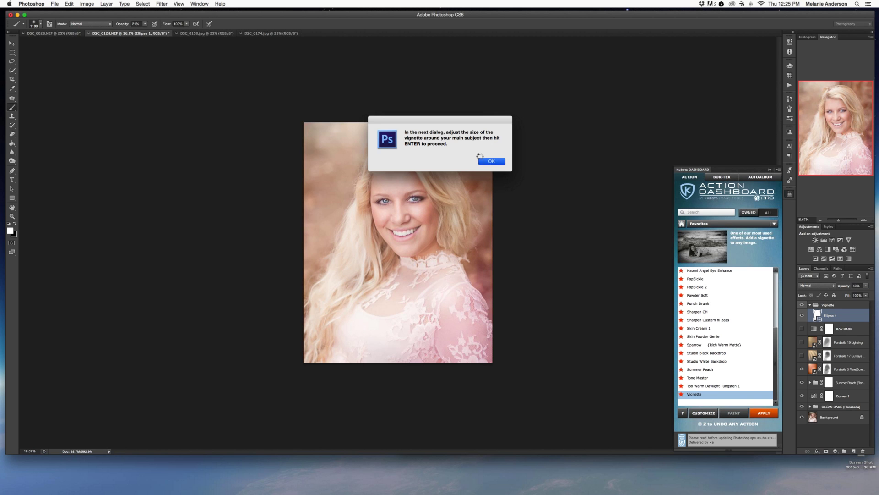
pyautogui.click(482, 160)
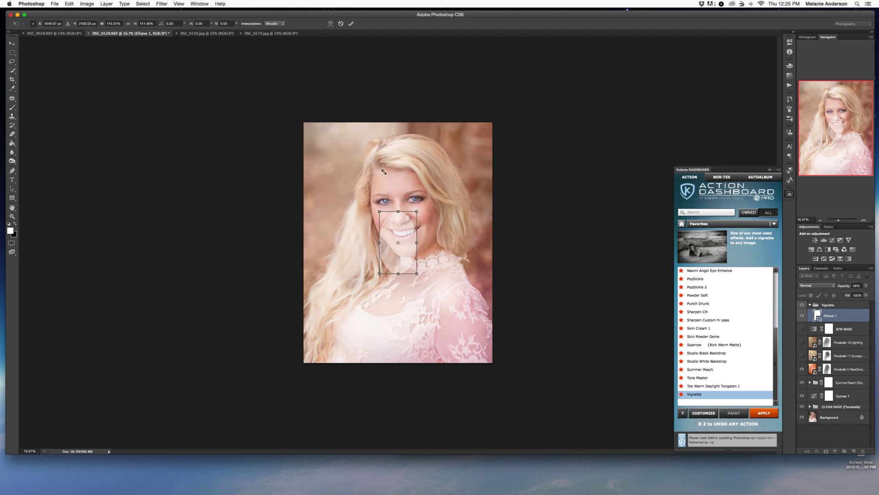
pyautogui.moveTo(314, 130); pyautogui.dragTo(304, 122)
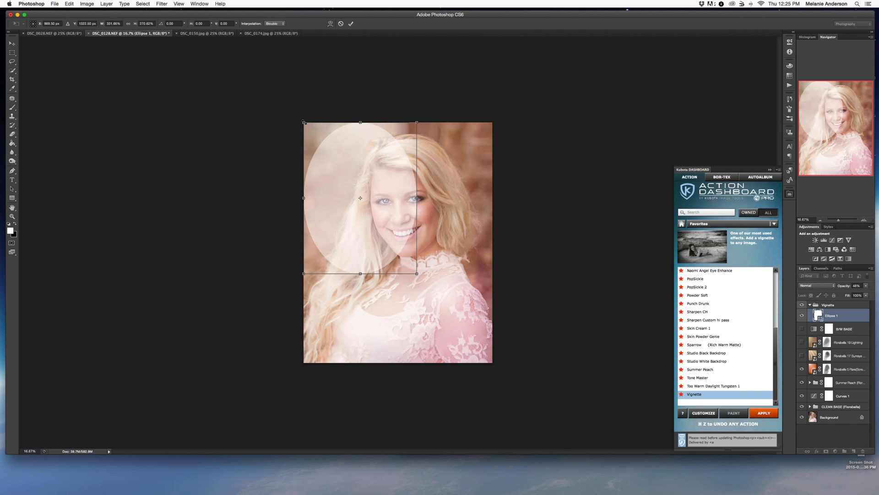
pyautogui.moveTo(479, 345); pyautogui.dragTo(493, 364)
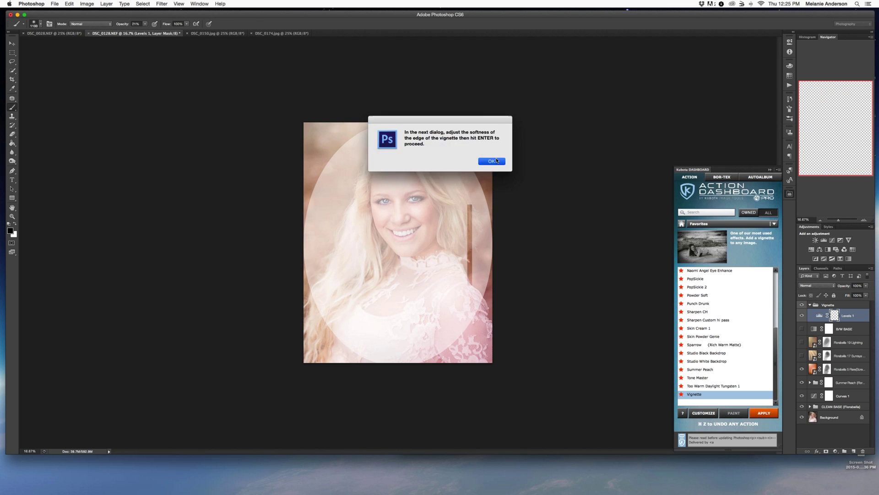
pyautogui.click(497, 161)
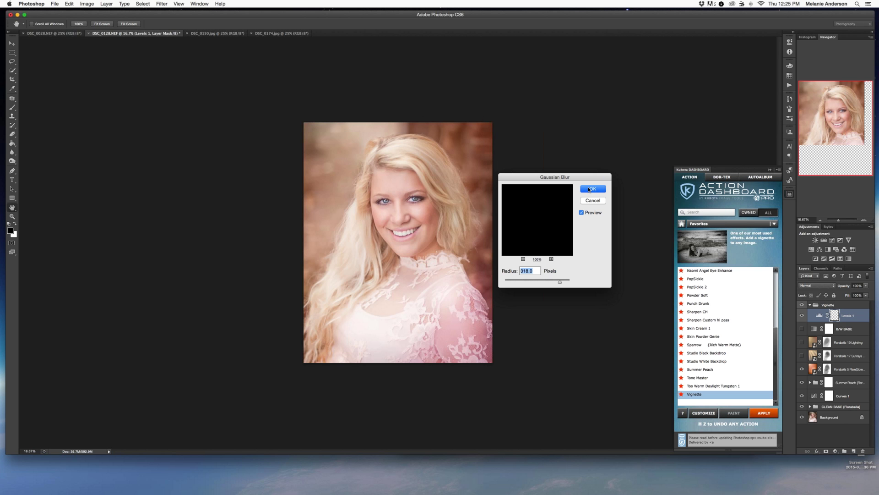
pyautogui.click(590, 189)
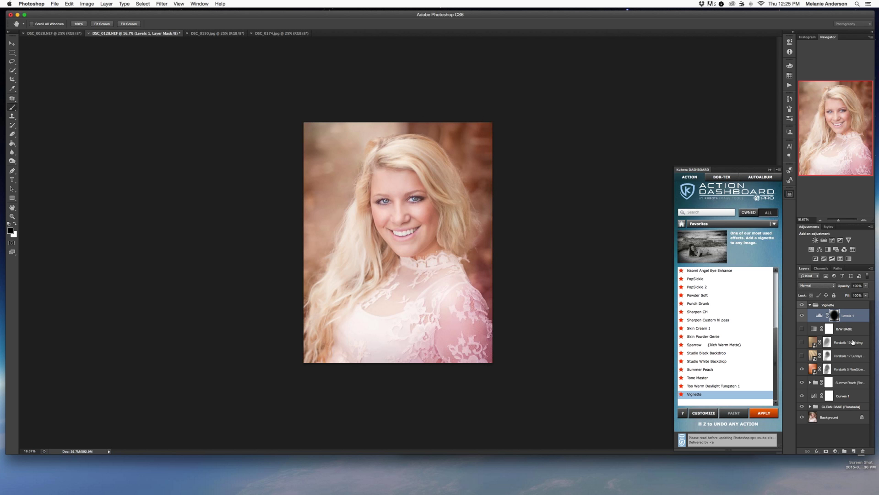
# Compare the portrait with and without the Vignette group, leaving the group visible
pyautogui.click(822, 305)
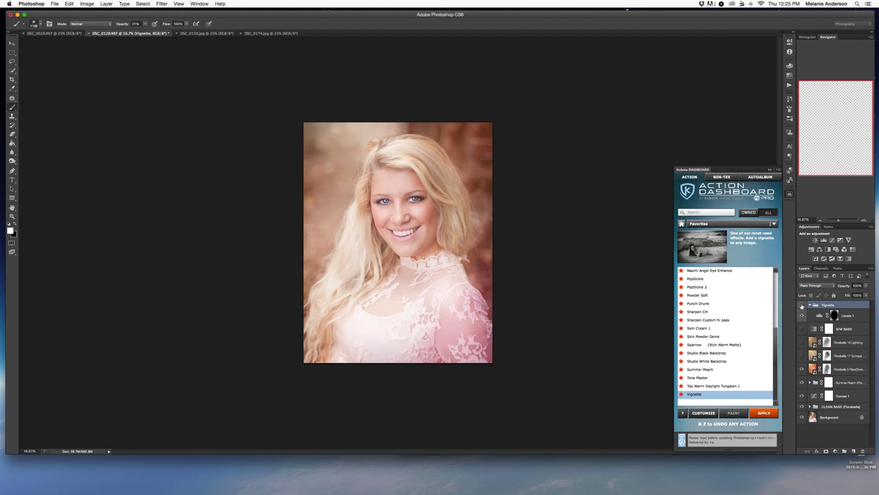
pyautogui.click(802, 305)
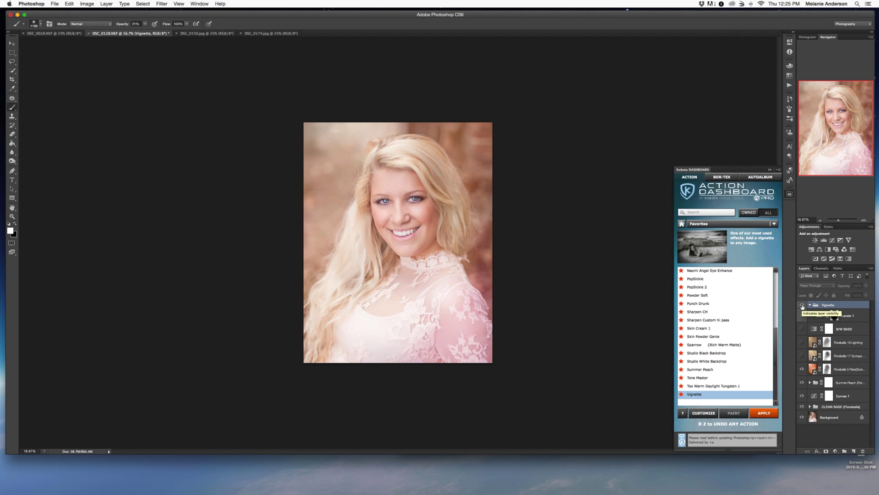
pyautogui.click(802, 305)
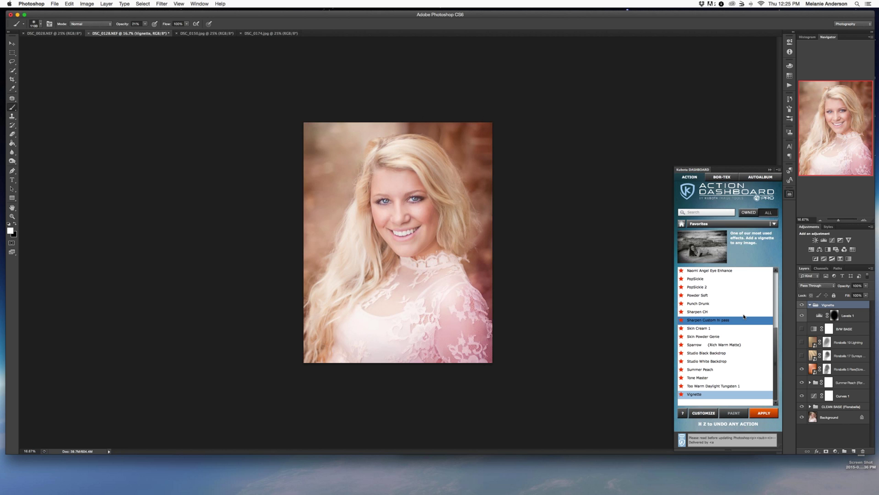
# Run the Sharpen Custom hi pass action on the portrait
pyautogui.doubleClick(718, 320)
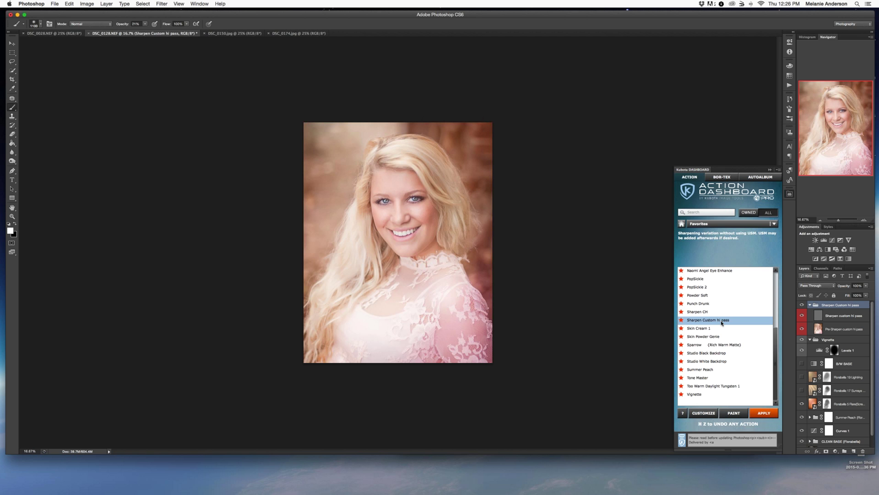
pyautogui.click(700, 369)
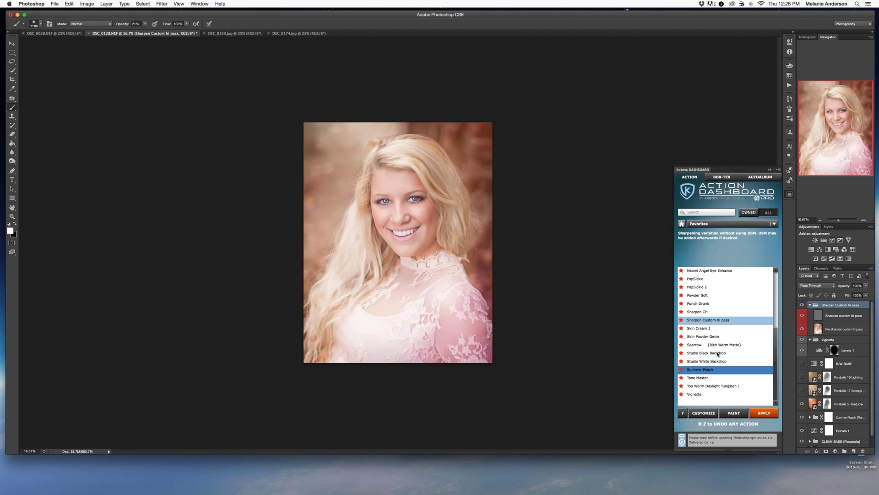
pyautogui.click(718, 353)
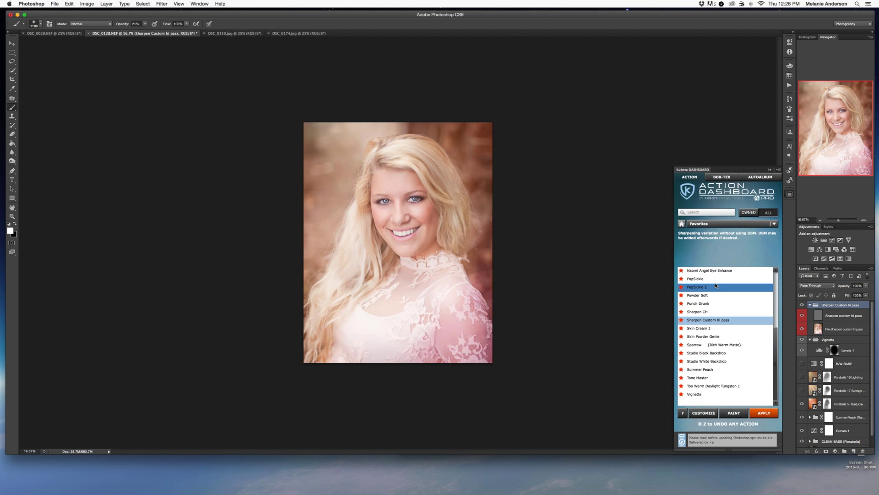
# Run the Edge Downer action to darken the photo's edges, and slightly lower the edge downer layer's opacity
pyautogui.scroll(4, 698, 287)
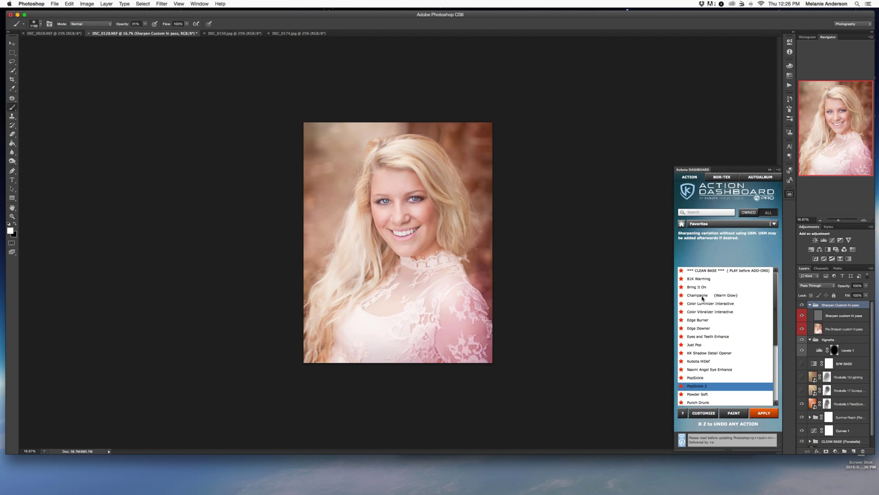
pyautogui.doubleClick(705, 329)
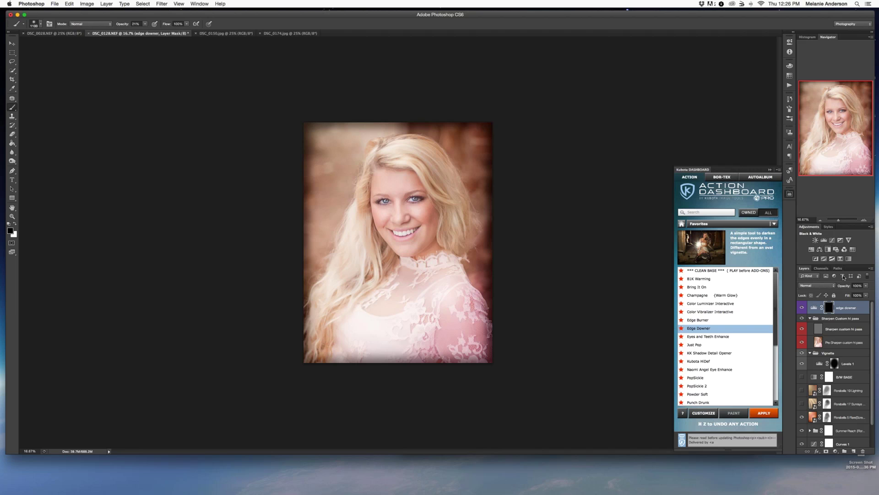
pyautogui.moveTo(845, 285); pyautogui.dragTo(841, 287)
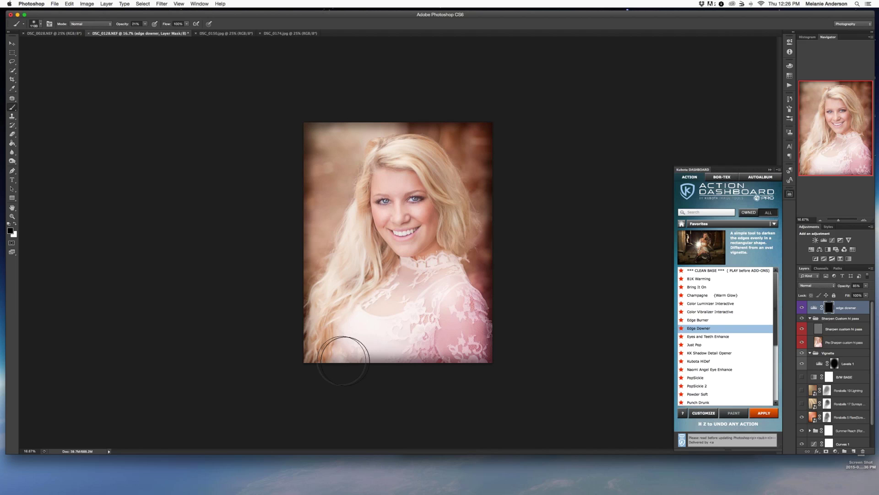
# Paint the edge downer mask with black at 100% brush opacity over the lower-left corner and upper-left edge, and compare with the layer hidden
pyautogui.moveTo(120, 24); pyautogui.dragTo(155, 26)
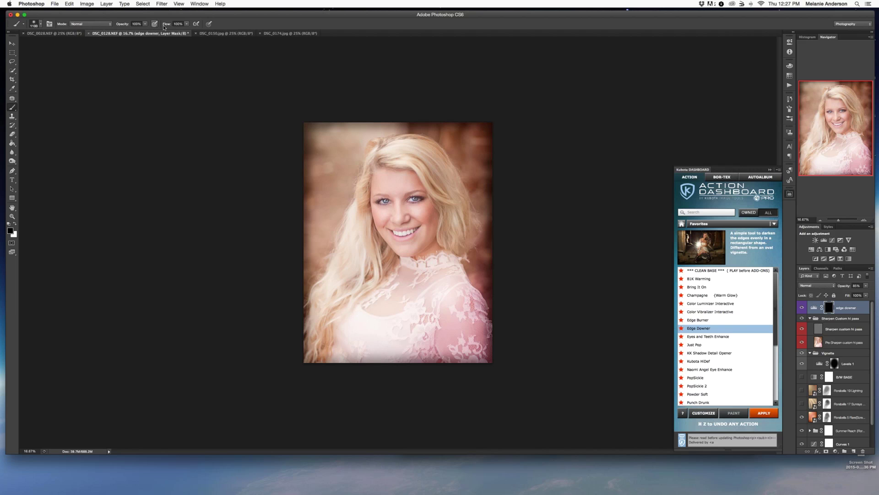
pyautogui.moveTo(338, 365)
pyautogui.mouseDown()
pyautogui.moveTo(463, 364)
pyautogui.moveTo(495, 373)
pyautogui.moveTo(406, 351)
pyautogui.moveTo(305, 370)
pyautogui.moveTo(320, 349)
pyautogui.mouseUp()
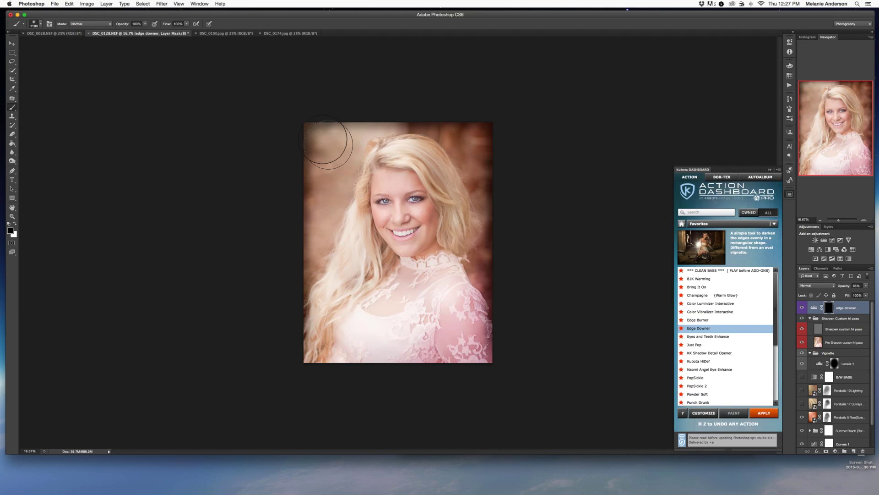
pyautogui.moveTo(330, 145)
pyautogui.mouseDown()
pyautogui.moveTo(362, 111)
pyautogui.moveTo(409, 103)
pyautogui.moveTo(285, 161)
pyautogui.mouseUp()
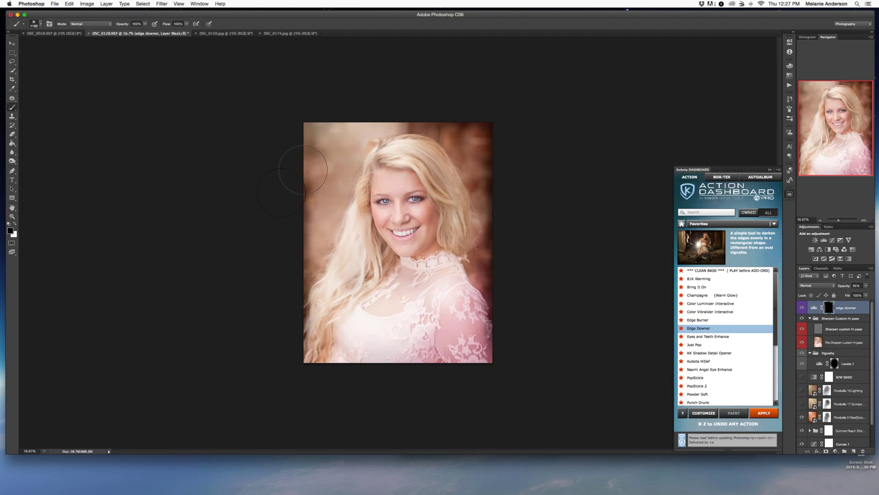
pyautogui.moveTo(304, 169)
pyautogui.mouseDown()
pyautogui.moveTo(300, 190)
pyautogui.moveTo(311, 208)
pyautogui.mouseUp()
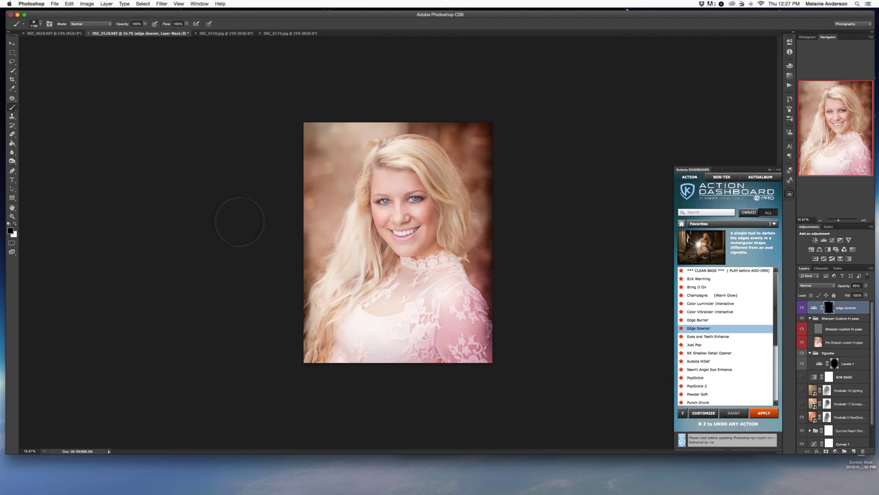
pyautogui.click(802, 307)
pyautogui.click(801, 307)
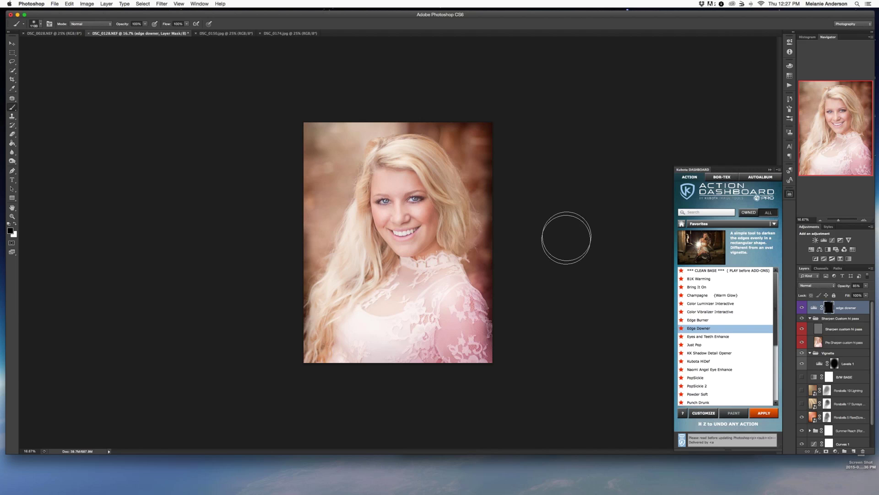
# Flatten the portrait, discarding hidden layers, and save it in the processed folder as a JPEG named DSC_0128 with quality 10
pyautogui.press('super+shift+f')
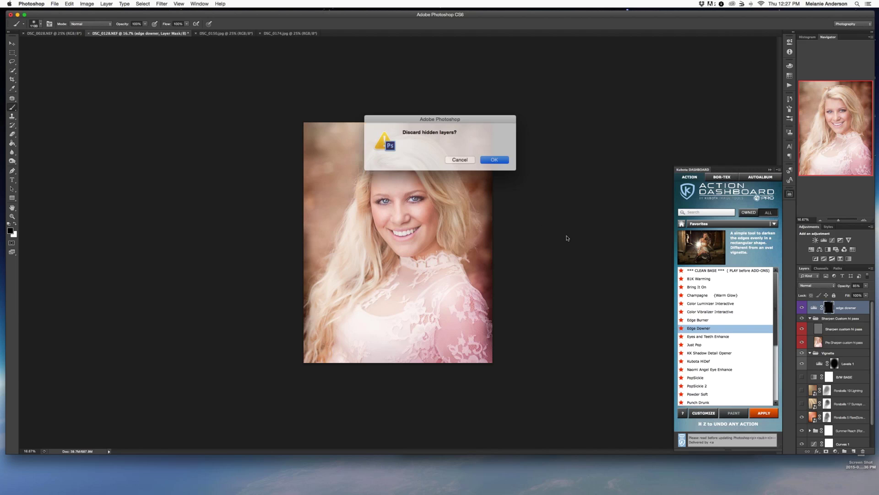
pyautogui.press('Return')
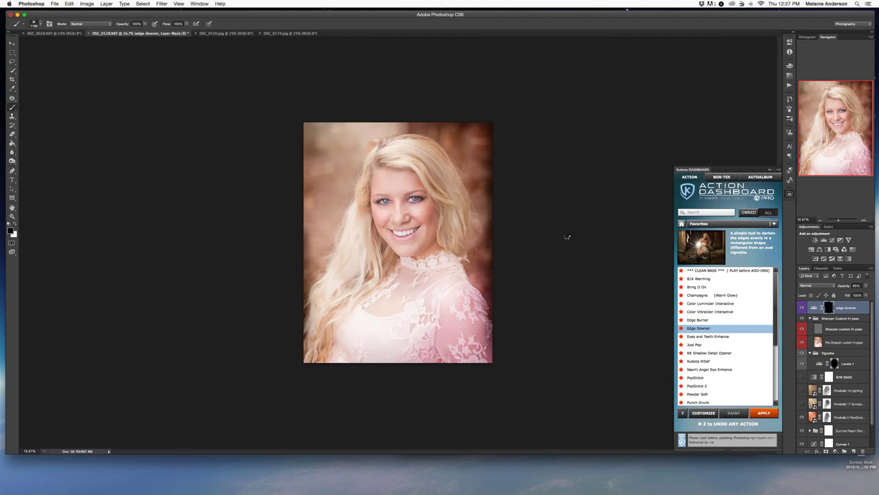
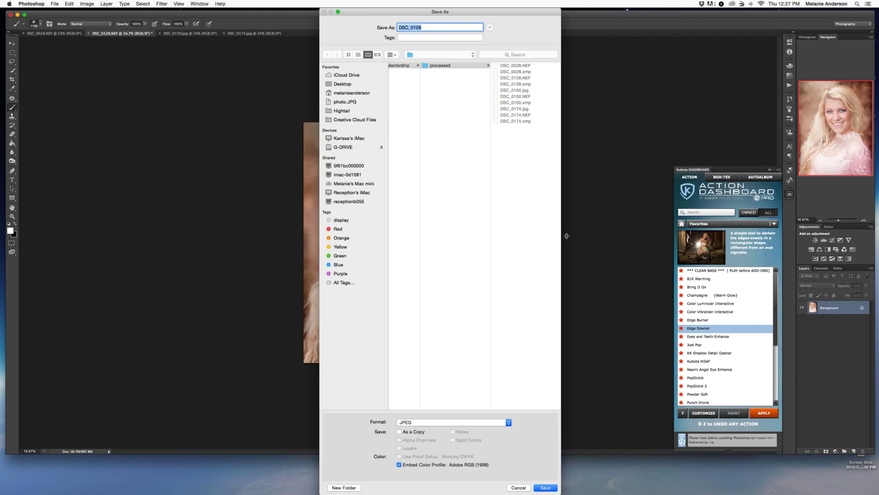
pyautogui.click(545, 488)
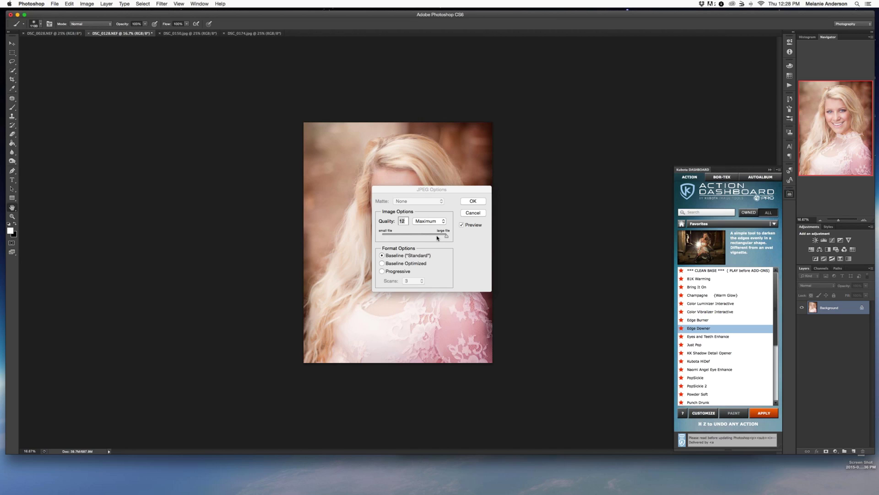
pyautogui.click(437, 238)
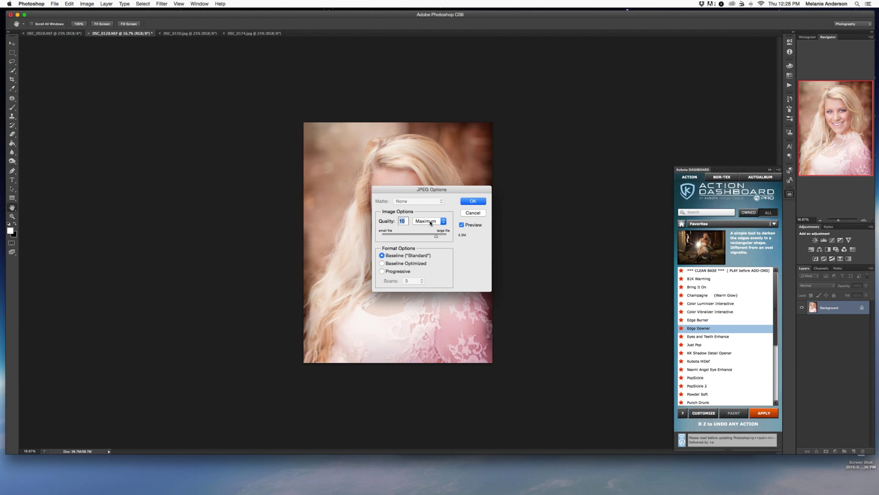
pyautogui.click(437, 237)
pyautogui.moveTo(437, 238); pyautogui.dragTo(446, 237)
pyautogui.moveTo(443, 239); pyautogui.dragTo(441, 239)
pyautogui.moveTo(441, 239); pyautogui.dragTo(436, 238)
pyautogui.click(471, 202)
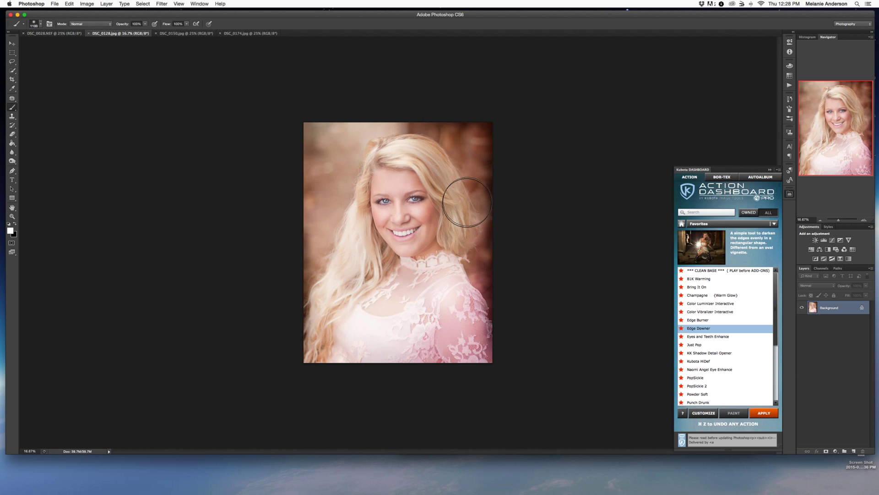
# Switch to DSC_0028.NEF and crop it at 11 x 14 in tightly around the man, removing the brick wall and lower legs
pyautogui.click(54, 33)
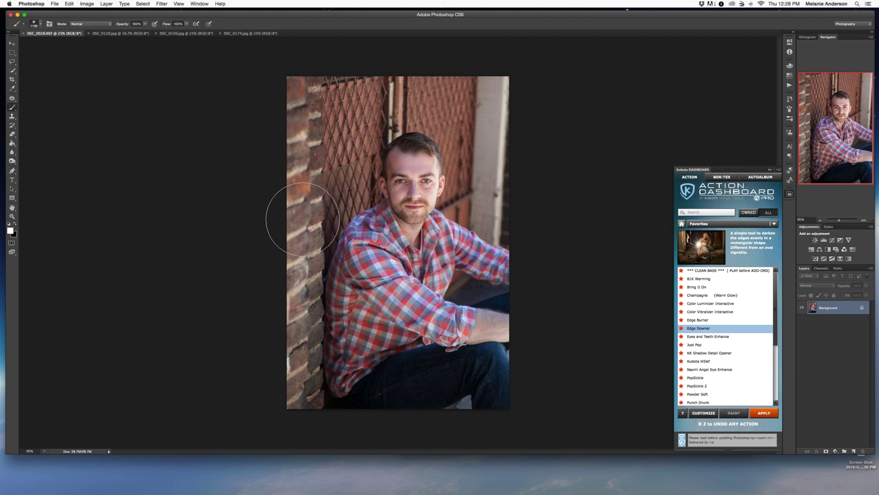
pyautogui.press('c')
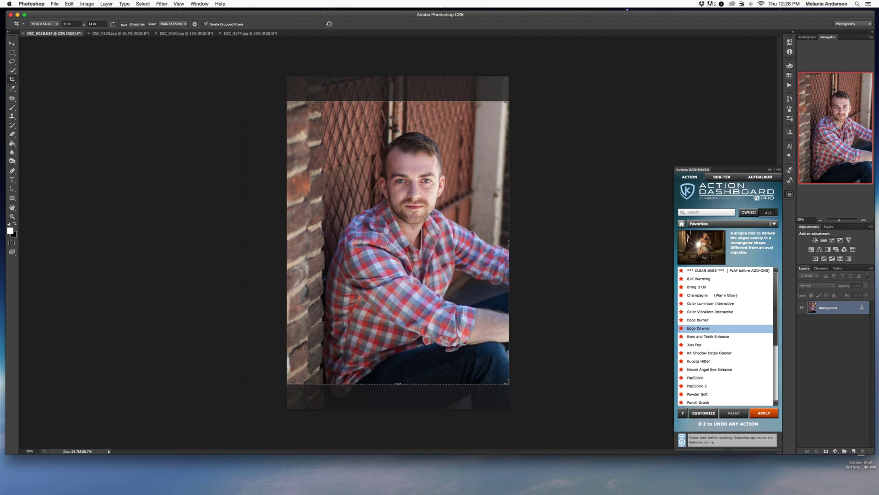
pyautogui.moveTo(290, 383); pyautogui.dragTo(325, 364)
pyautogui.moveTo(353, 326)
pyautogui.mouseDown()
pyautogui.moveTo(352, 305)
pyautogui.moveTo(353, 313)
pyautogui.mouseUp()
pyautogui.moveTo(328, 349); pyautogui.dragTo(329, 349)
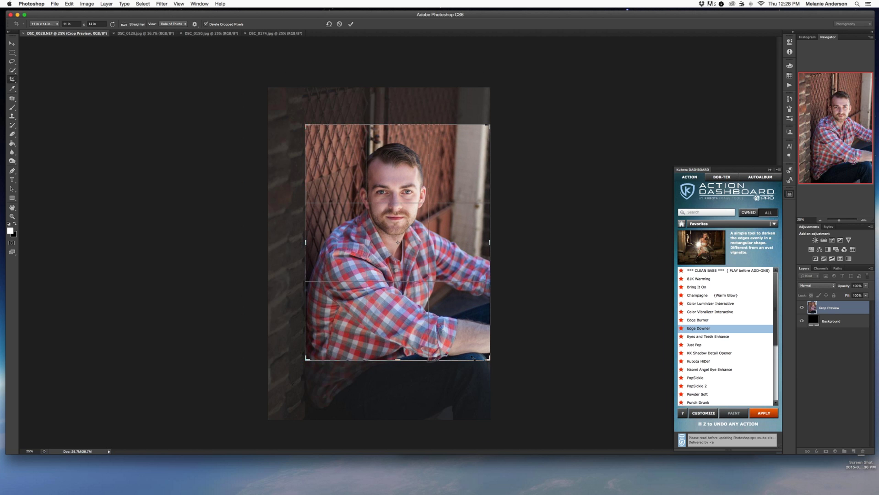
pyautogui.moveTo(489, 359); pyautogui.dragTo(484, 354)
pyautogui.moveTo(321, 355); pyautogui.dragTo(323, 353)
pyautogui.moveTo(360, 317); pyautogui.dragTo(361, 320)
pyautogui.moveTo(398, 352)
pyautogui.mouseDown()
pyautogui.moveTo(400, 373)
pyautogui.moveTo(398, 365)
pyautogui.mouseUp()
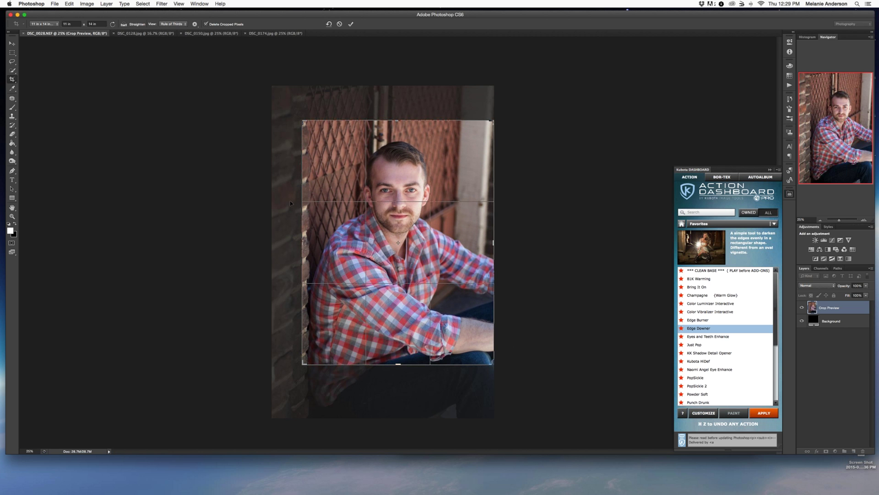
pyautogui.moveTo(306, 359); pyautogui.dragTo(307, 357)
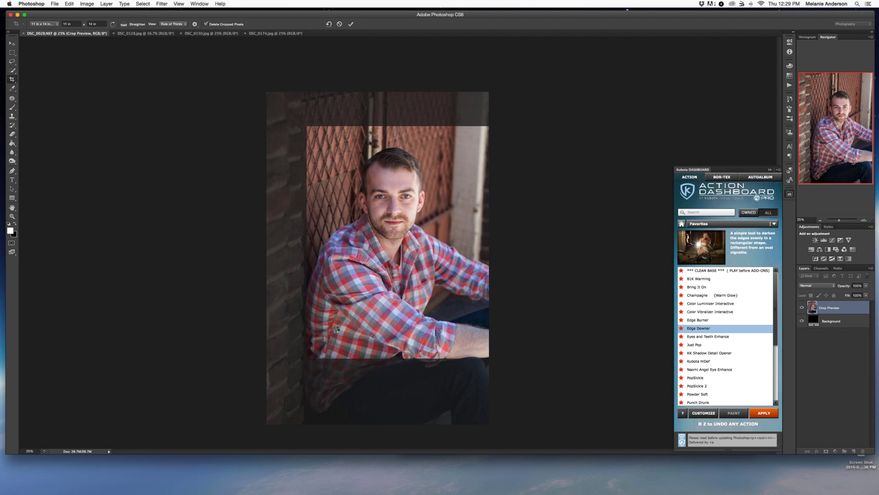
pyautogui.press('Return')
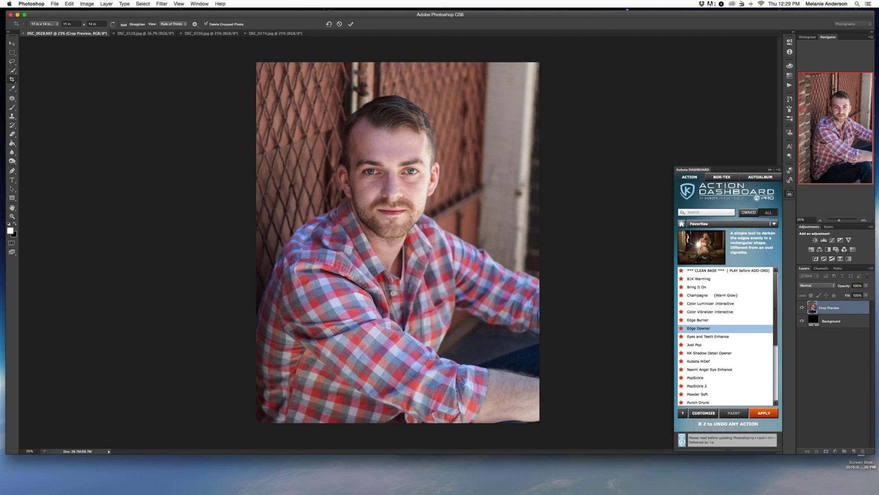
# Crop DSC_0028.NEF slightly tighter at the top and right to trim the dark strip beside the post
pyautogui.moveTo(535, 67); pyautogui.dragTo(534, 68)
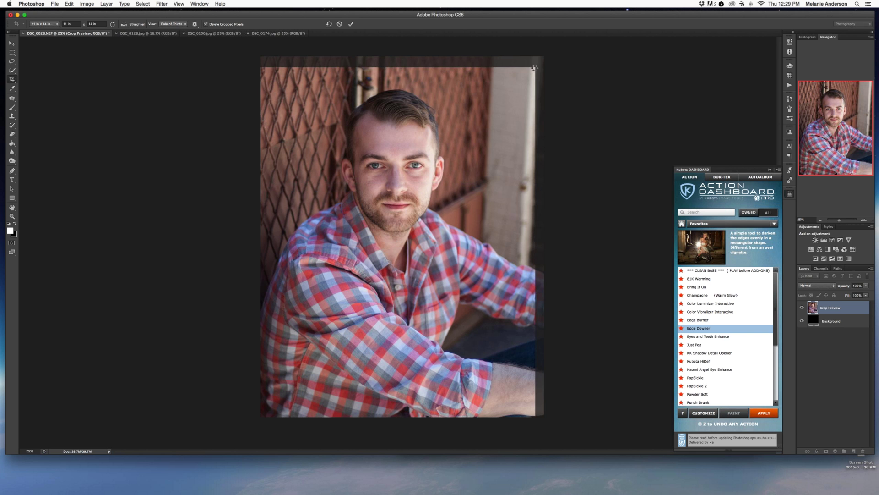
pyautogui.press('Return')
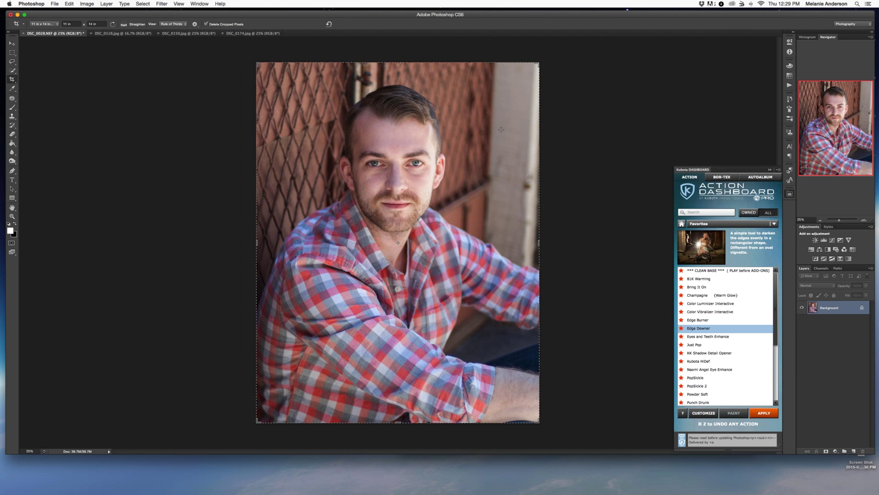
# Smooth the skin with the Portraiture filter using the Smoothing: Medium preset and about 78% skin tones mask opacity
pyautogui.press('h')
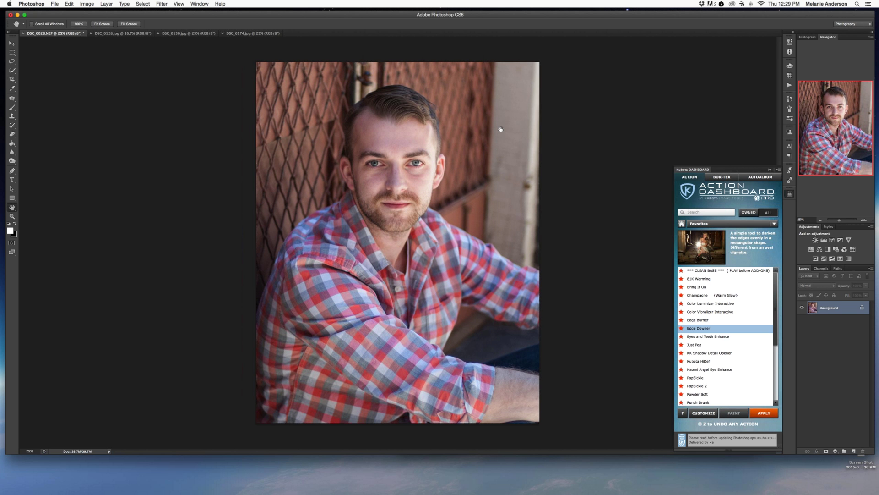
pyautogui.click(162, 4)
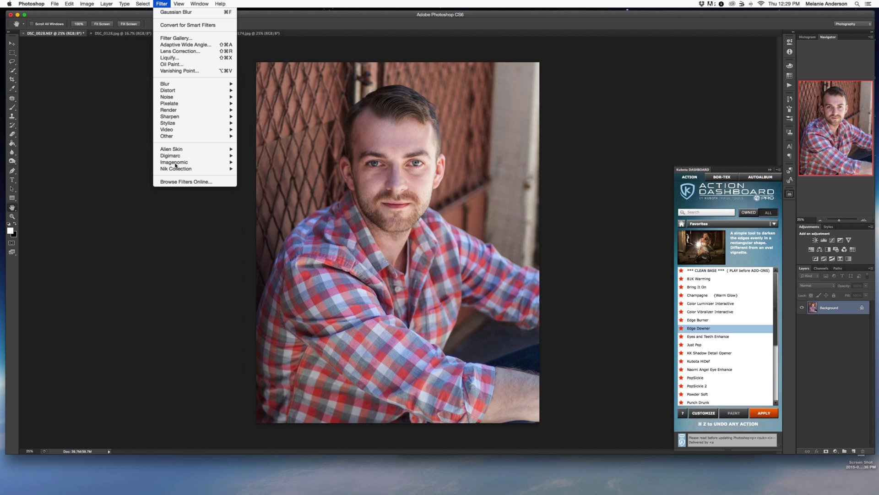
pyautogui.moveTo(176, 163)
pyautogui.click(255, 164)
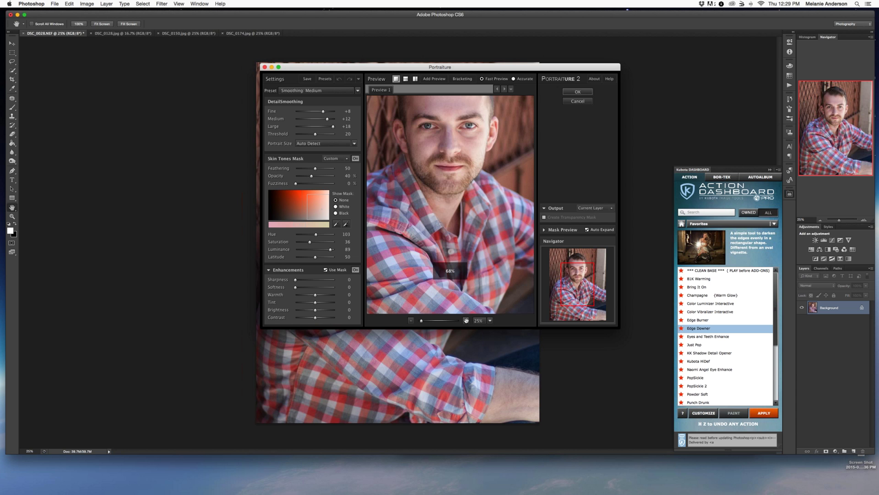
pyautogui.click(466, 320)
pyautogui.moveTo(415, 100); pyautogui.dragTo(423, 218)
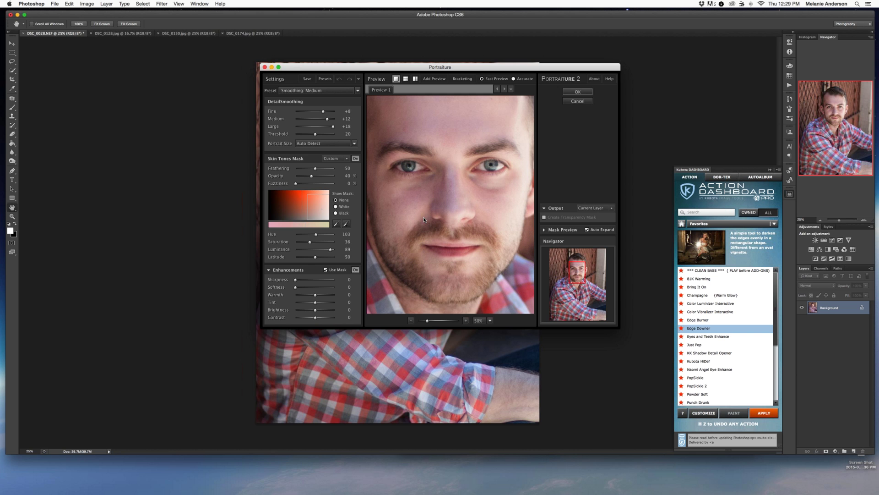
pyautogui.click(327, 175)
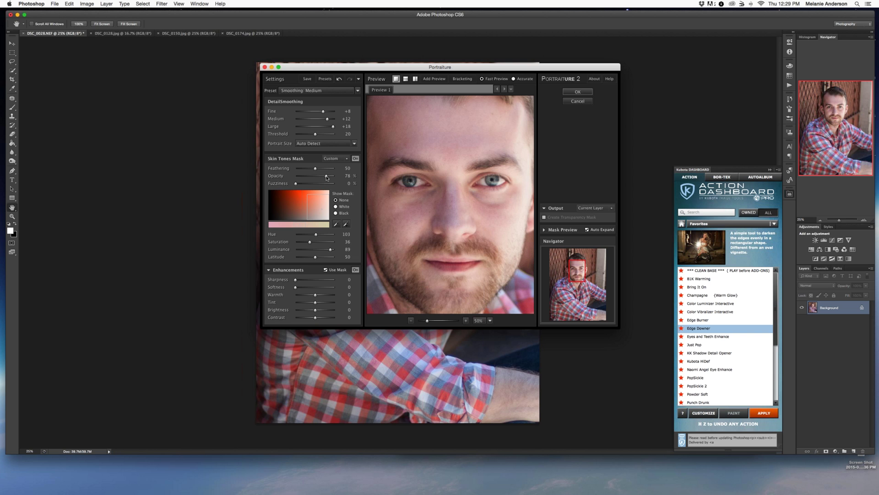
pyautogui.click(577, 91)
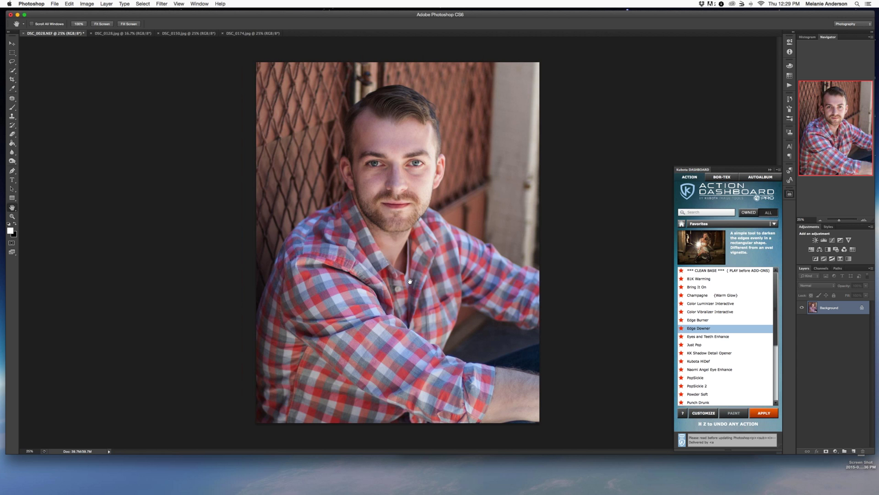
# Patch the blemish on the forehead above the man's right eyebrow with clean skin
pyautogui.press('super+plus')
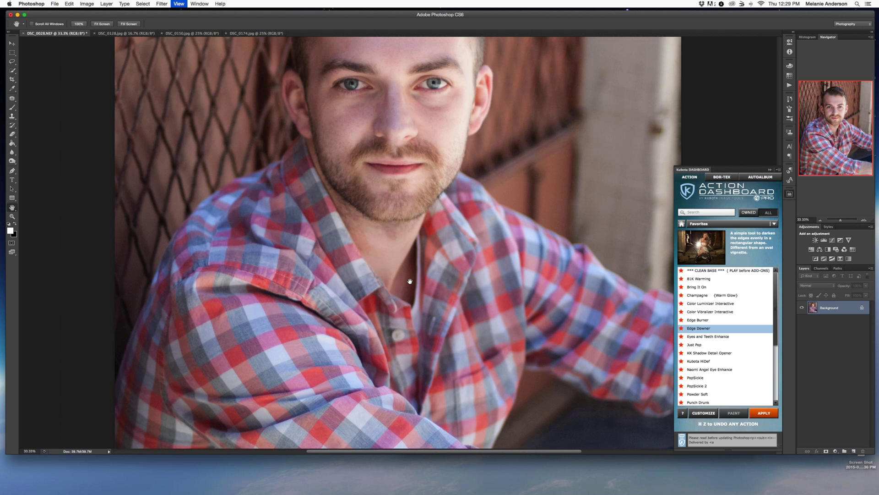
pyautogui.press('super+plus')
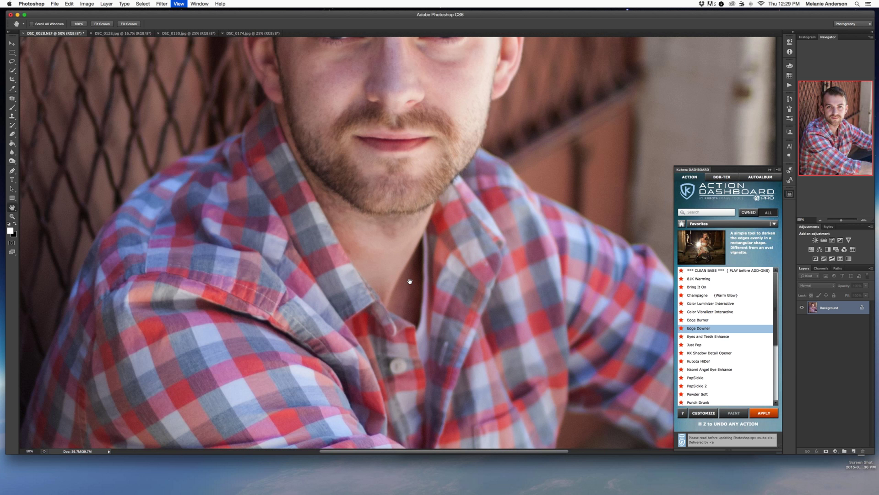
pyautogui.press('super+plus')
pyautogui.scroll(5, 409, 281)
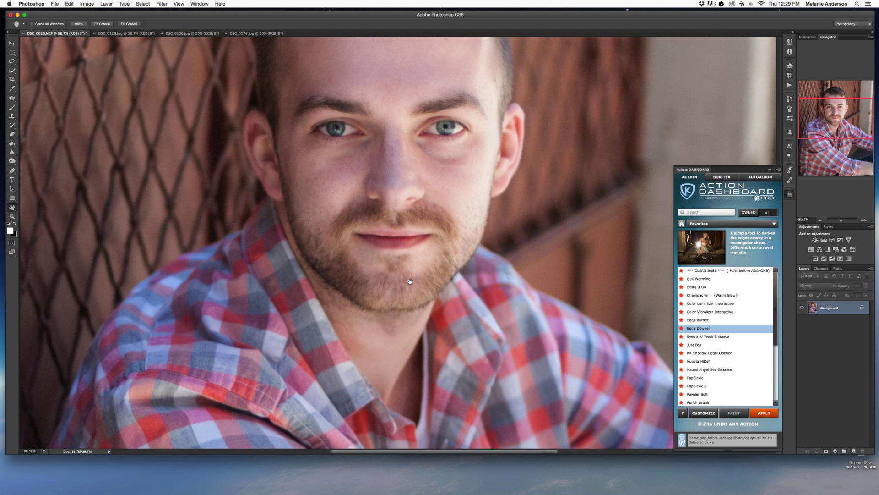
pyautogui.scroll(3, 409, 281)
pyautogui.press('j')
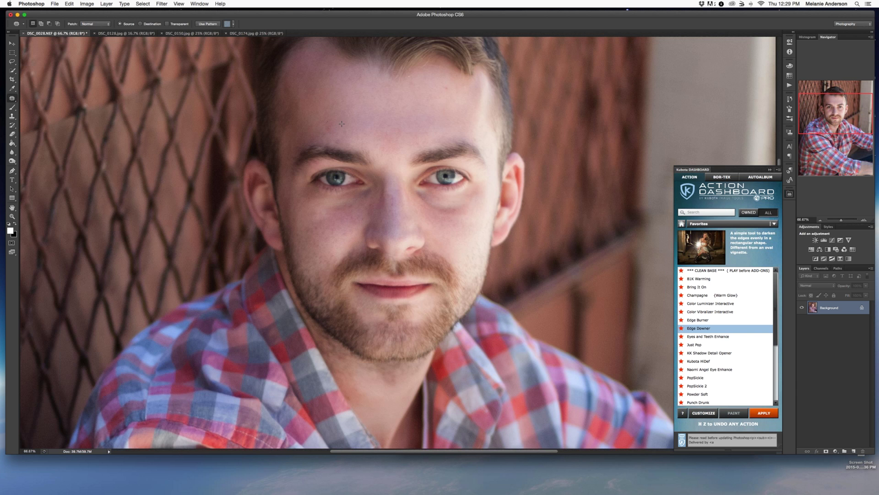
pyautogui.moveTo(342, 126)
pyautogui.mouseDown()
pyautogui.moveTo(369, 124)
pyautogui.moveTo(355, 120)
pyautogui.moveTo(372, 112)
pyautogui.mouseUp()
pyautogui.press('super+d')
pyautogui.press('super+d')
# Patch the remaining spots across the upper forehead and along the hairline
pyautogui.moveTo(443, 81)
pyautogui.mouseDown()
pyautogui.moveTo(440, 98)
pyautogui.moveTo(451, 83)
pyautogui.moveTo(438, 106)
pyautogui.mouseUp()
pyautogui.moveTo(414, 73); pyautogui.dragTo(411, 95)
pyautogui.moveTo(334, 64)
pyautogui.mouseDown()
pyautogui.moveTo(347, 86)
pyautogui.moveTo(367, 94)
pyautogui.moveTo(340, 80)
pyautogui.mouseUp()
pyautogui.press('super+d')
pyautogui.moveTo(329, 82)
pyautogui.mouseDown()
pyautogui.moveTo(359, 112)
pyautogui.moveTo(312, 107)
pyautogui.moveTo(295, 65)
pyautogui.mouseUp()
pyautogui.moveTo(316, 89)
pyautogui.mouseDown()
pyautogui.moveTo(349, 99)
pyautogui.moveTo(344, 65)
pyautogui.mouseUp()
pyautogui.moveTo(338, 68); pyautogui.dragTo(341, 90)
pyautogui.press('super+d')
# Patch the marks above the inner right eyebrow, on the nose, and on the cheek beside the nose
pyautogui.moveTo(352, 137); pyautogui.dragTo(362, 129)
pyautogui.press('super+d')
pyautogui.moveTo(394, 214); pyautogui.dragTo(397, 202)
pyautogui.press('super+d')
pyautogui.scroll(-1, 377, 224)
pyautogui.scroll(-1, 376, 224)
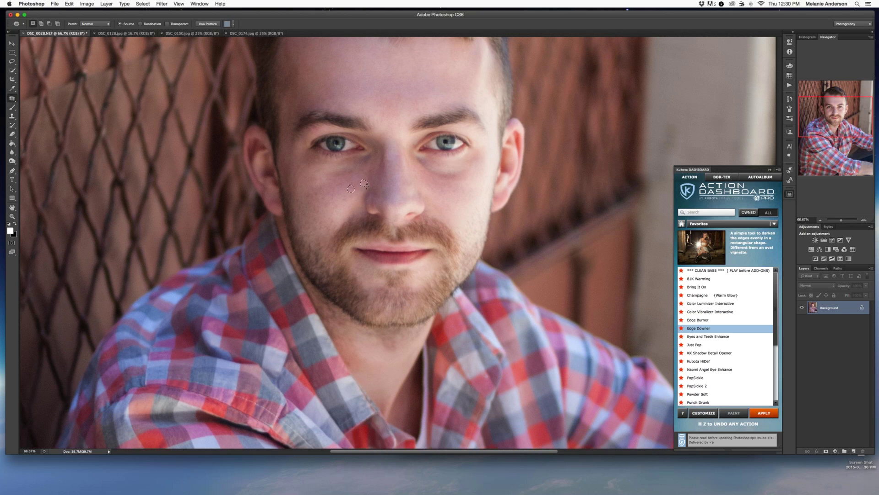
pyautogui.moveTo(365, 171)
pyautogui.mouseDown()
pyautogui.moveTo(374, 179)
pyautogui.moveTo(363, 171)
pyautogui.mouseUp()
pyautogui.press('super+d')
# Soften the shadow beneath the man's left eye with the Clone Stamp, and patch the cheek area just below it
pyautogui.click(12, 115)
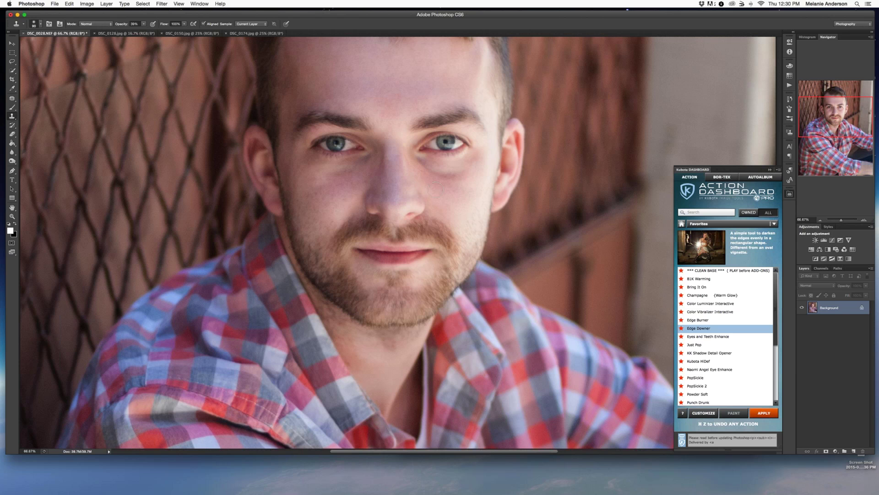
pyautogui.keyDown('alt'); pyautogui.click(442, 189); pyautogui.keyUp('alt')
pyautogui.moveTo(456, 177)
pyautogui.mouseDown()
pyautogui.moveTo(420, 159)
pyautogui.moveTo(473, 164)
pyautogui.moveTo(448, 184)
pyautogui.moveTo(432, 173)
pyautogui.moveTo(473, 178)
pyautogui.moveTo(423, 160)
pyautogui.mouseUp()
pyautogui.keyDown('alt'); pyautogui.click(473, 165); pyautogui.keyUp('alt')
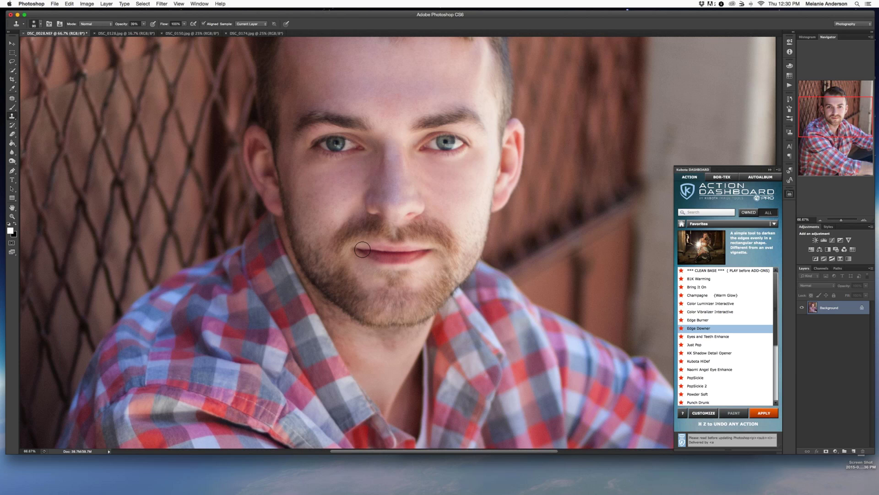
pyautogui.press('j')
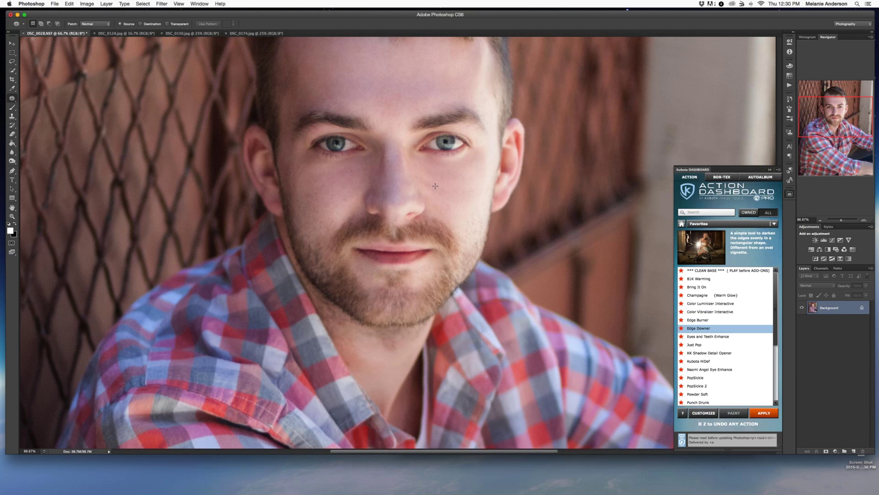
pyautogui.moveTo(418, 170); pyautogui.dragTo(442, 180)
pyautogui.press('super+d')
# Select the stray hair near the top of the man's hair and remove it with a content-aware fill
pyautogui.press('super+0')
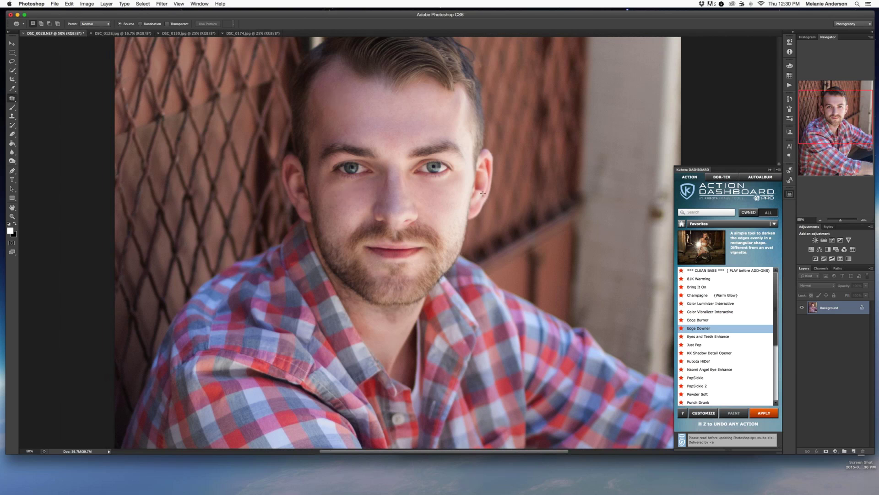
pyautogui.scroll(-2, 483, 193)
pyautogui.hscroll(1, 482, 193)
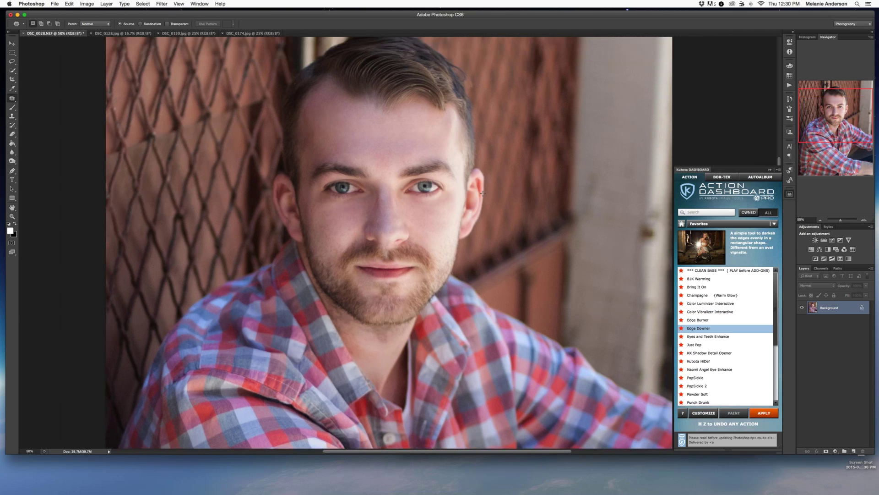
pyautogui.moveTo(429, 90); pyautogui.dragTo(428, 91)
pyautogui.hotkey('shift', 'BackSpace')
pyautogui.press('Return')
pyautogui.press('super+d')
pyautogui.scroll(1, 459, 90)
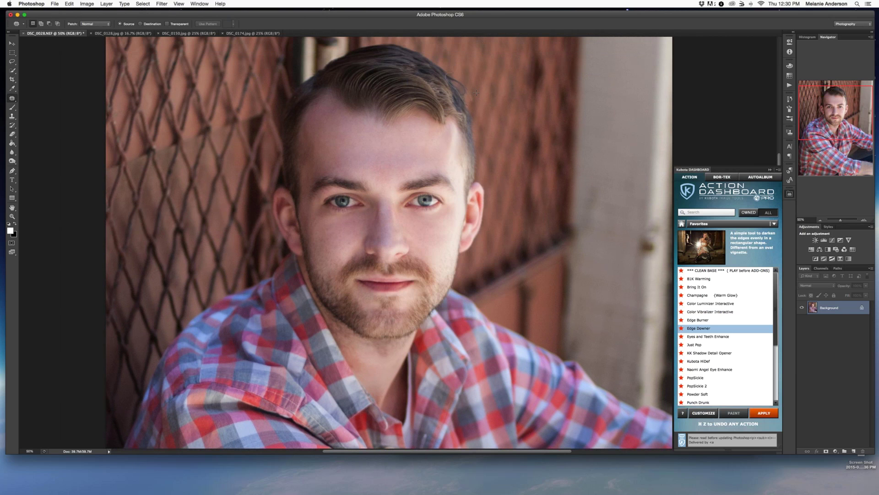
# Select the stray hairs sticking out on the man's left side of the head and fill them content-aware at 100% opacity
pyautogui.moveTo(476, 93); pyautogui.dragTo(476, 93)
pyautogui.click(472, 96)
pyautogui.press('BackSpace')
pyautogui.press('Escape')
pyautogui.press('BackSpace')
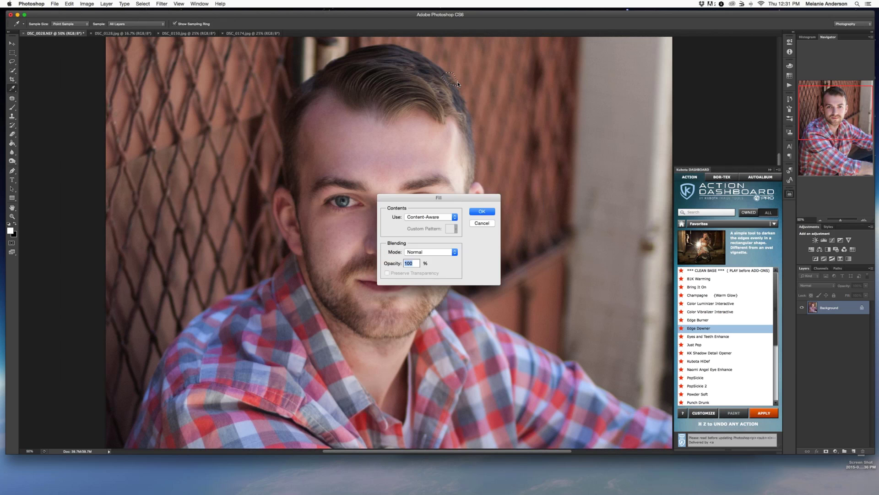
pyautogui.press('Escape')
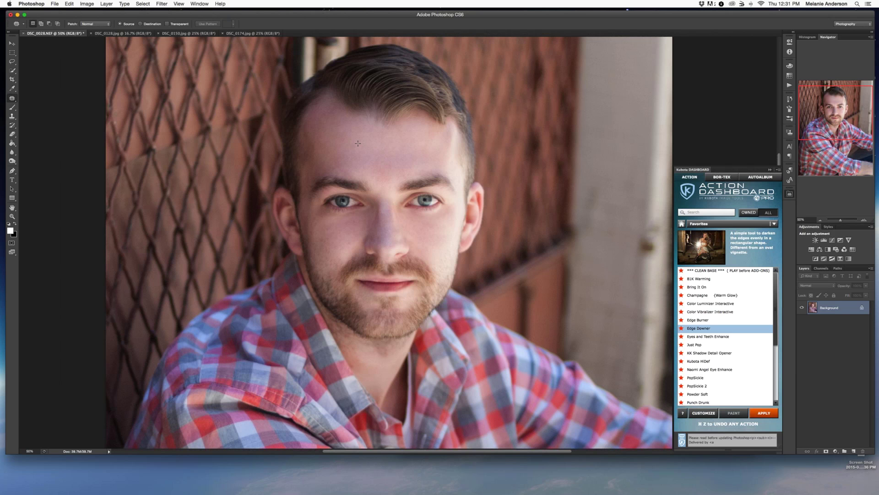
# Remove the stray hair at the edge of the hair on the man's right side with a content-aware fill
pyautogui.moveTo(295, 95); pyautogui.dragTo(296, 95)
pyautogui.press('BackSpace')
pyautogui.press('Return')
pyautogui.press('super+d')
# Patch the skin on the man's neck beside the shirt collar using the smoother neck area next to it
pyautogui.scroll(2, 486, 98)
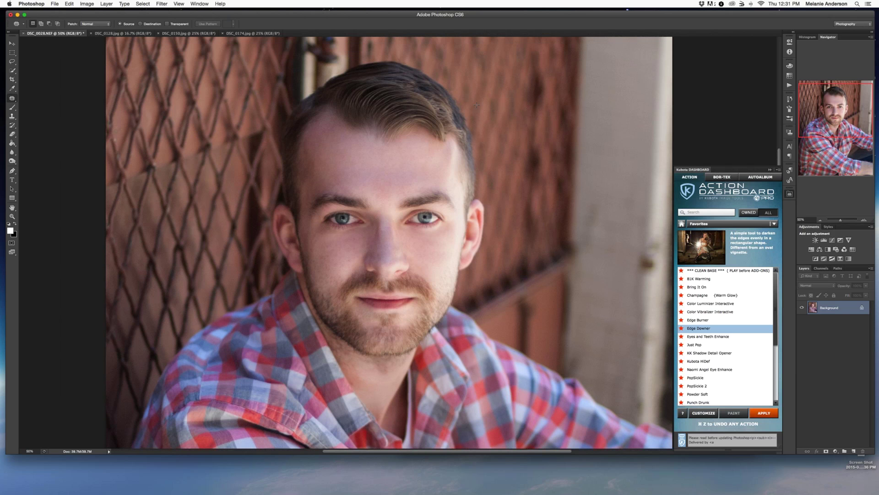
pyautogui.scroll(1, 474, 107)
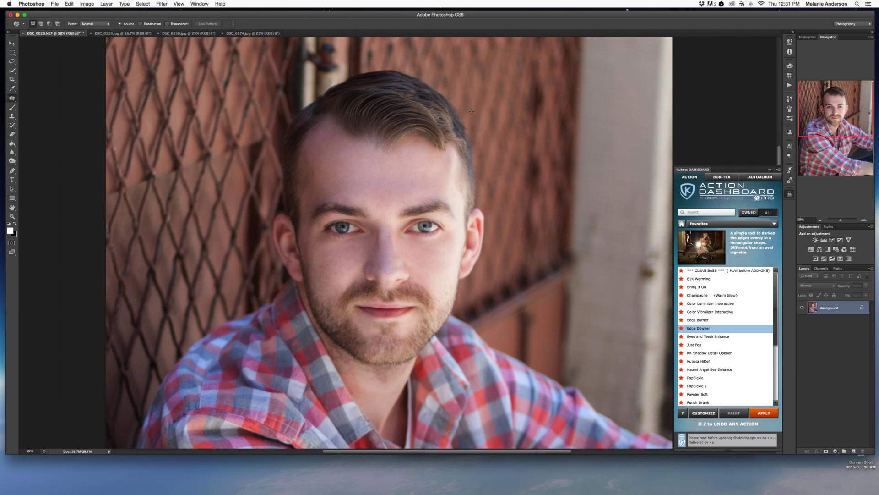
pyautogui.scroll(2, 471, 111)
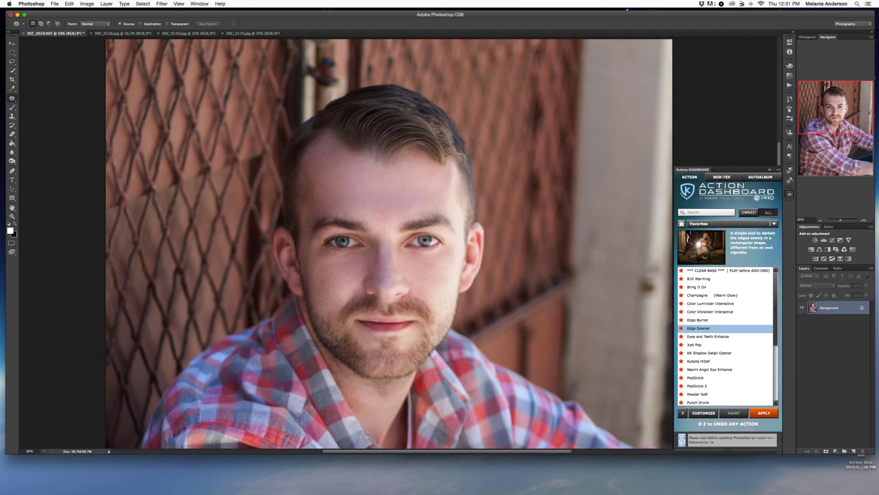
pyautogui.scroll(-5, 480, 145)
pyautogui.press('super+minus')
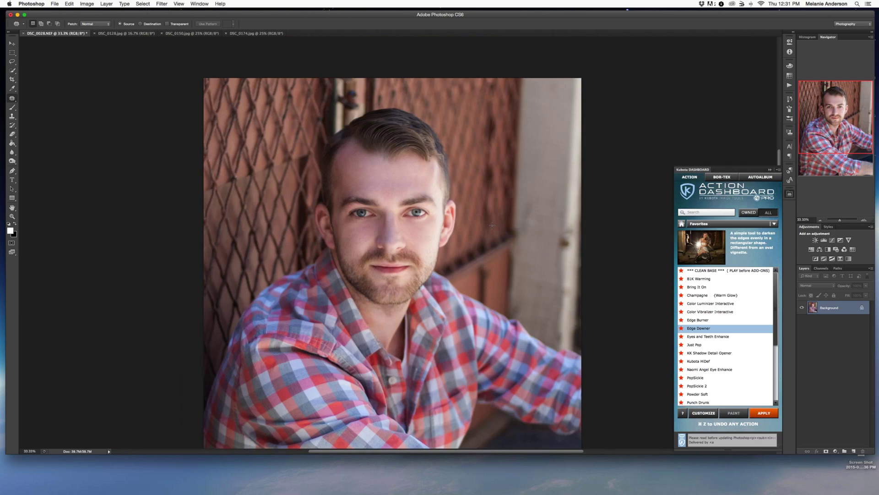
pyautogui.scroll(-1, 458, 247)
pyautogui.press('super+plus')
pyautogui.press('super+plus')
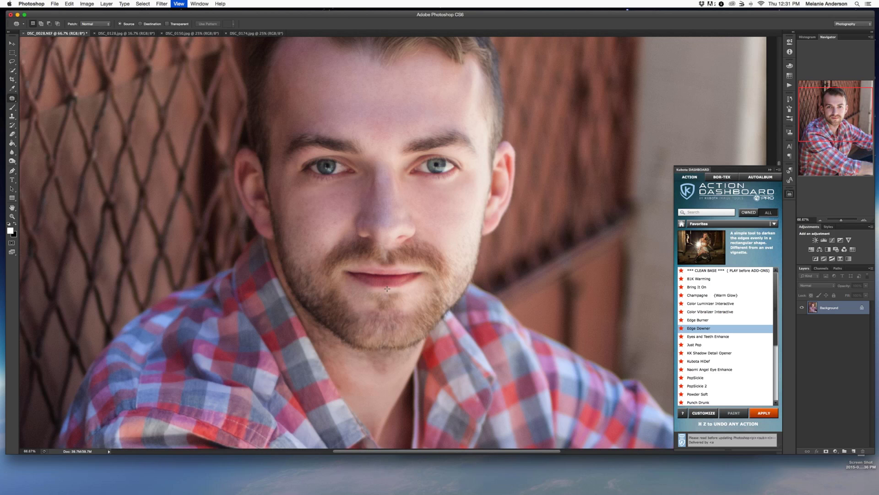
pyautogui.scroll(-10, 387, 289)
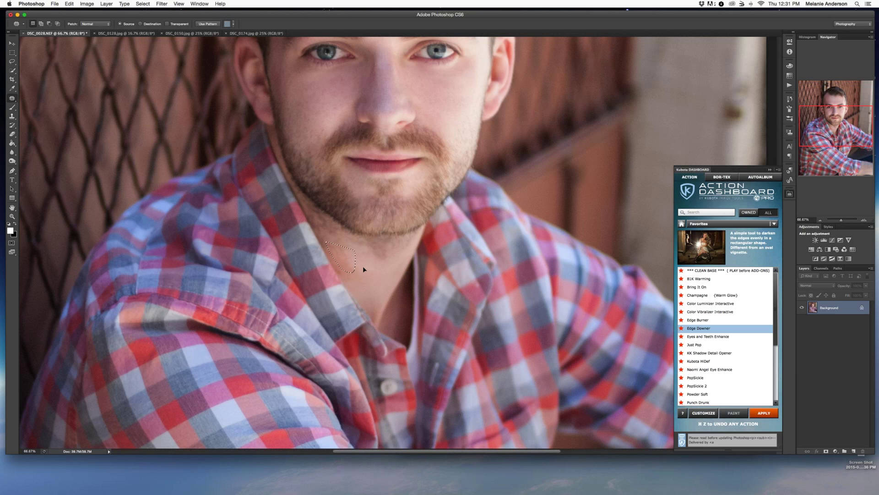
pyautogui.moveTo(381, 259); pyautogui.dragTo(370, 270)
pyautogui.click(337, 264)
# Run the Naomi Angel Eye Enhance action on the portrait and accept its prompt
pyautogui.press('super+minus')
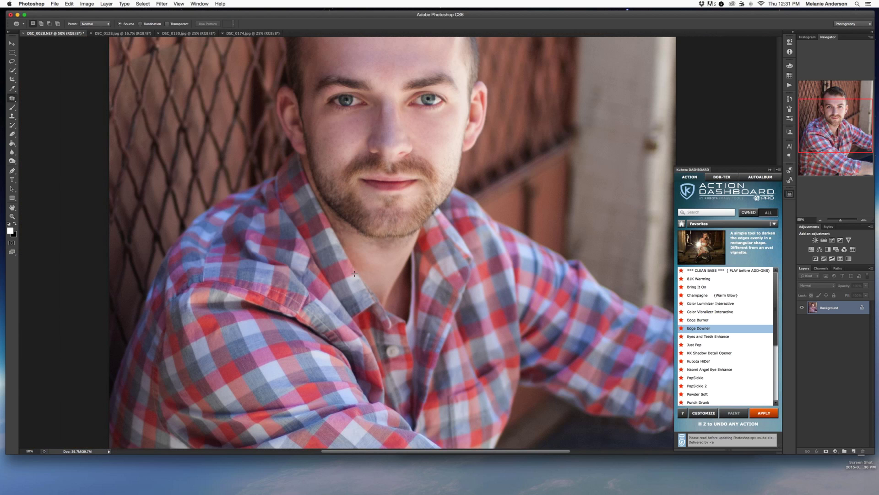
pyautogui.scroll(3, 355, 274)
pyautogui.click(709, 370)
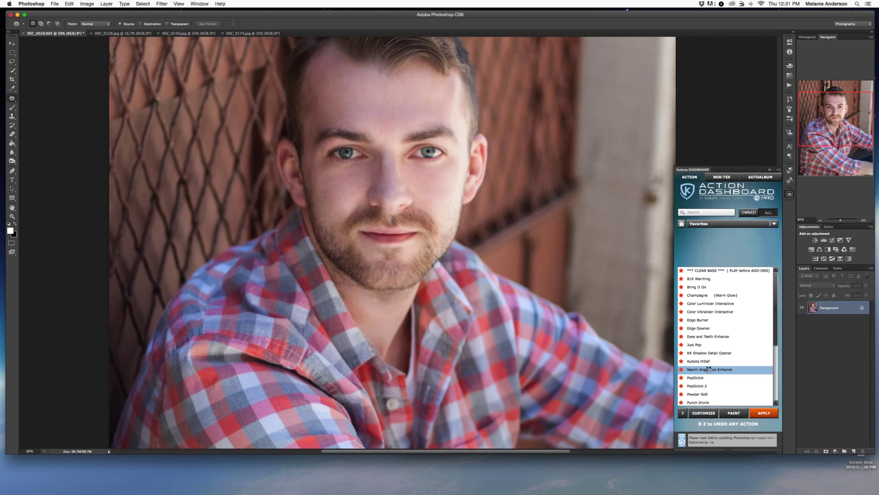
pyautogui.doubleClick(709, 369)
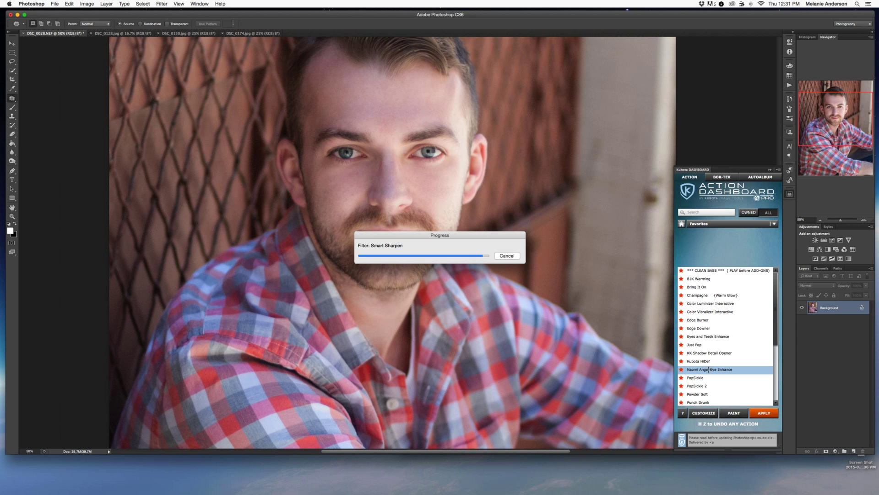
pyautogui.click(488, 161)
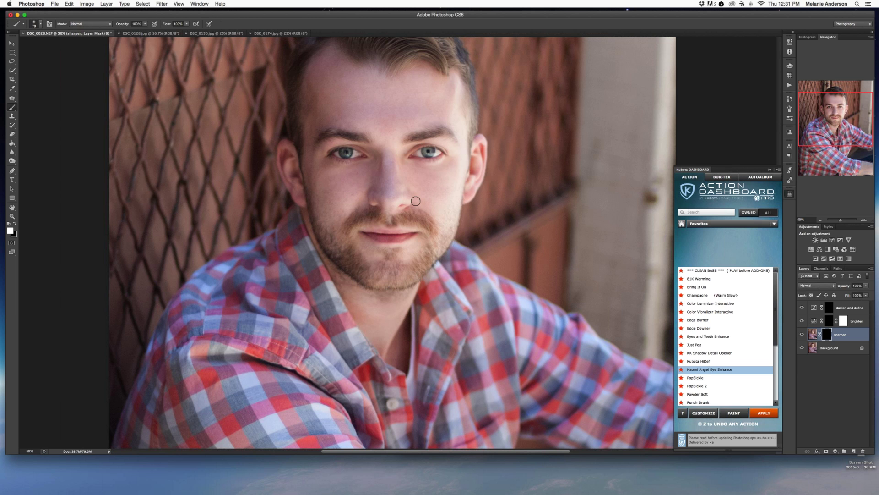
# Undo the first brush stroke, set the brush opacity to 85%, and paint both eyes on the sharpen layer's mask
pyautogui.moveTo(345, 153); pyautogui.dragTo(354, 152)
pyautogui.press('super+z')
pyautogui.moveTo(126, 25); pyautogui.dragTo(121, 24)
pyautogui.write('83')
pyautogui.moveTo(345, 153); pyautogui.dragTo(343, 153)
pyautogui.moveTo(432, 152); pyautogui.dragTo(429, 152)
# Paint both irises with white on the brighten layer's mask and on the darken and define layer's mask
pyautogui.click(844, 321)
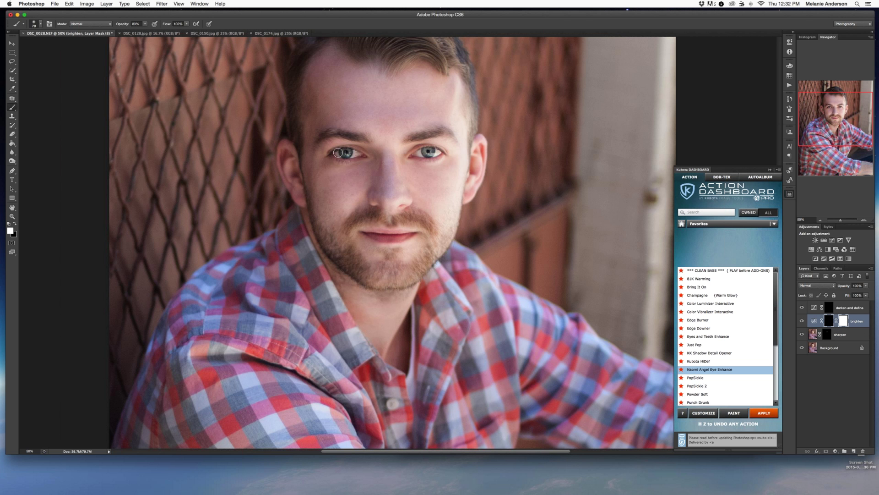
pyautogui.click(346, 153)
pyautogui.moveTo(424, 151); pyautogui.dragTo(427, 152)
pyautogui.click(829, 307)
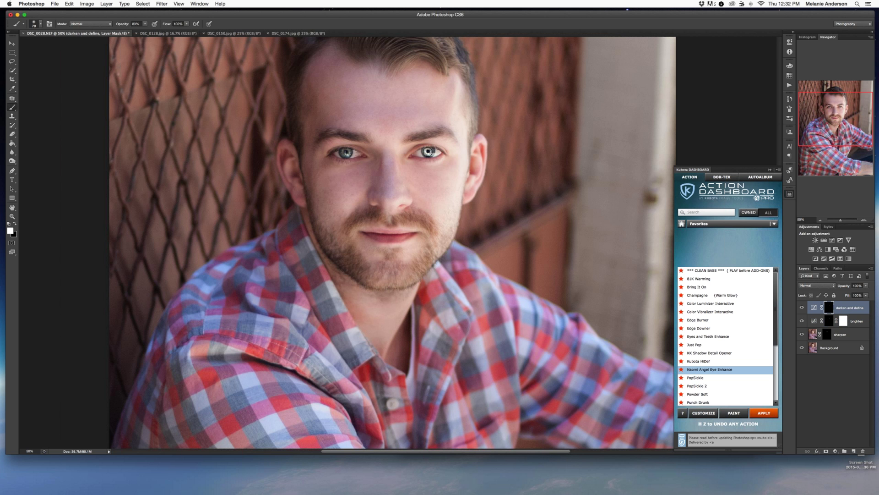
pyautogui.click(428, 152)
pyautogui.click(347, 153)
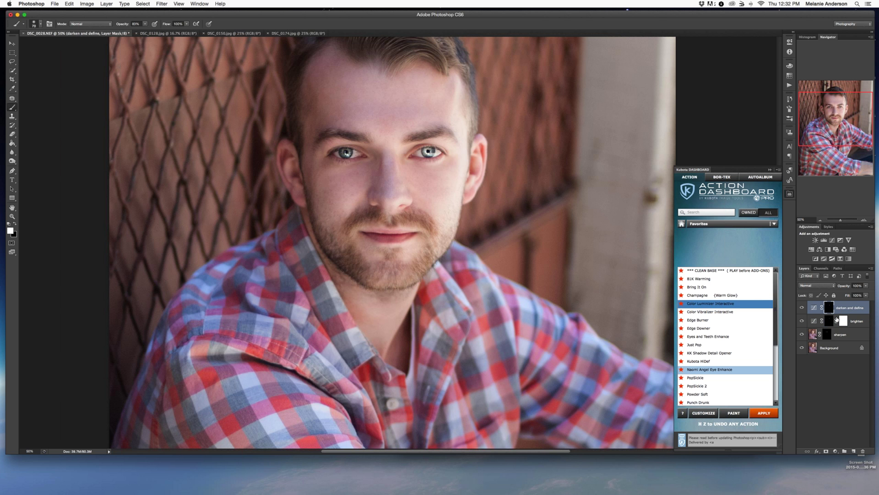
# Lower the brighten layer's opacity to tone down the eyes, and select the darken and define layer
pyautogui.click(843, 320)
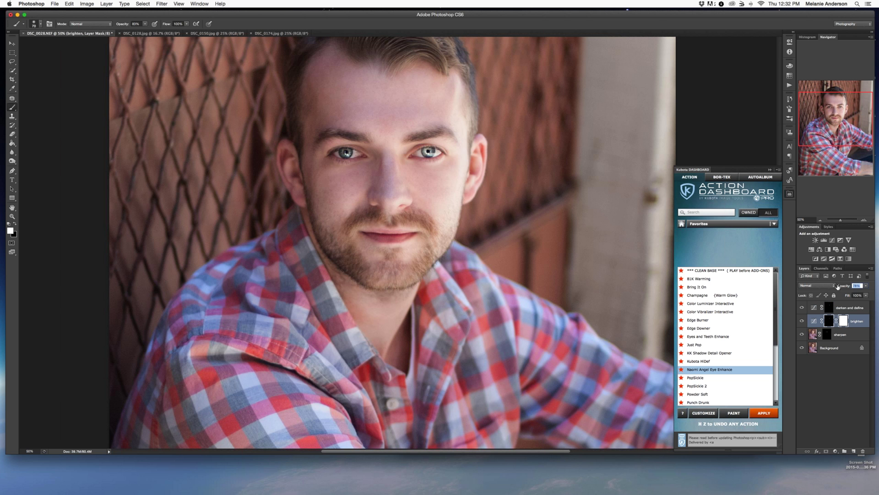
pyautogui.moveTo(839, 286); pyautogui.dragTo(835, 285)
pyautogui.press('super+0')
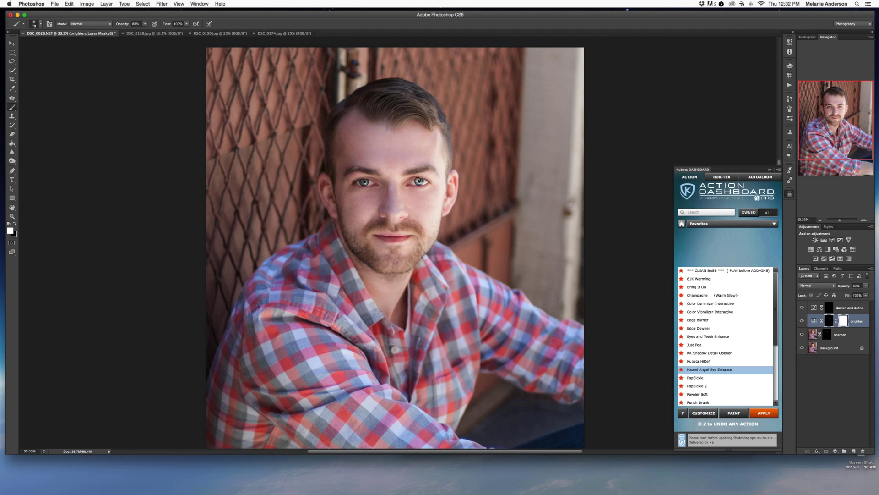
pyautogui.press('x')
pyautogui.hotkey('alt', ']')
pyautogui.press('x')
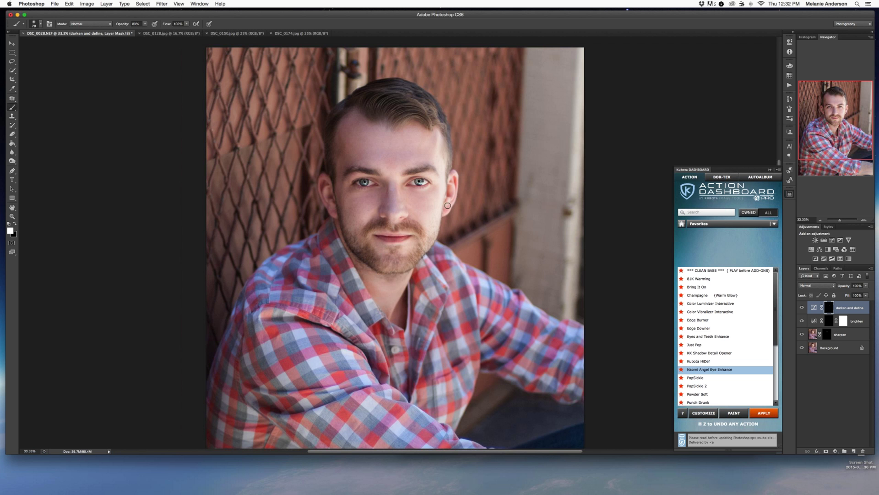
# Merge the visible eye enhancement layers into the Background
pyautogui.press('x')
pyautogui.moveTo(802, 307)
pyautogui.mouseDown()
pyautogui.moveTo(801, 335)
pyautogui.moveTo(801, 307)
pyautogui.mouseUp()
pyautogui.press('super+minus')
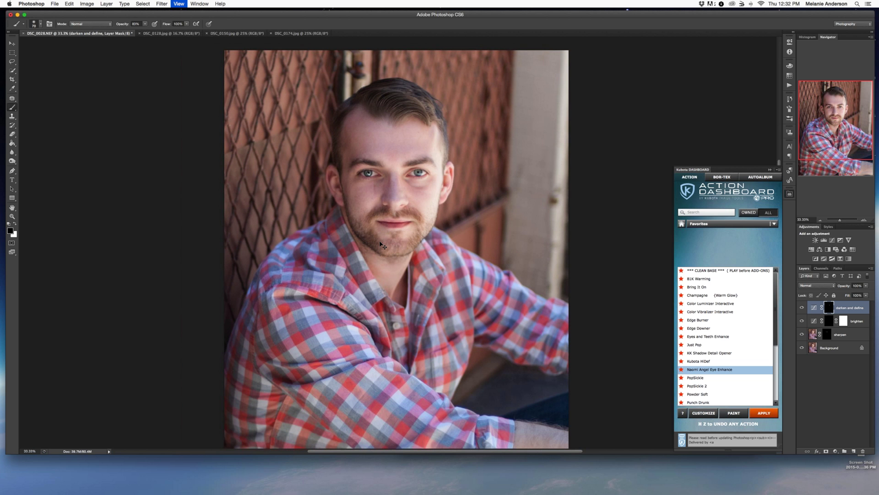
pyautogui.press('super+minus')
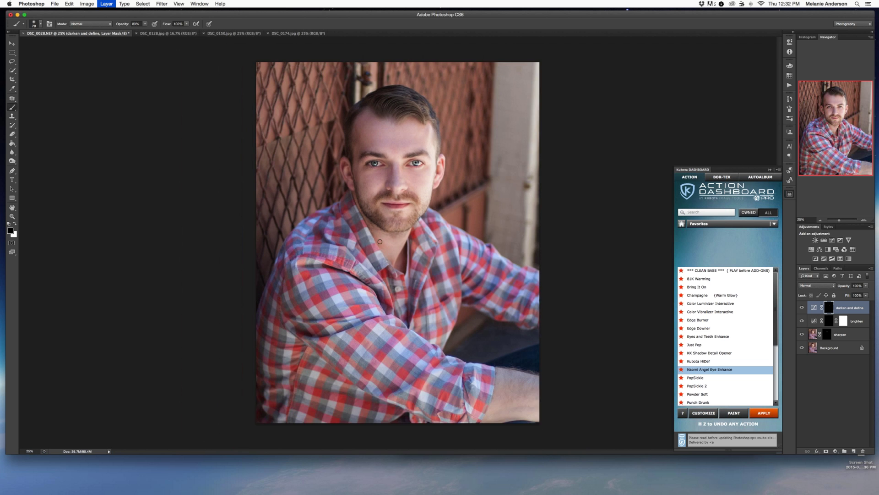
pyautogui.press('shift+super+e')
# Run the CLEAN BASE action on the portrait and lower the opacity of the CLEAN BASE (Florabella) group
pyautogui.doubleClick(705, 271)
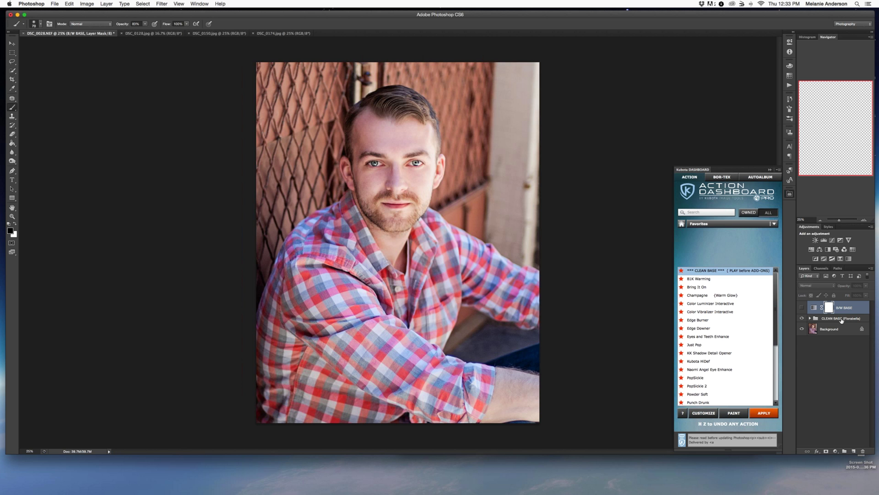
pyautogui.click(841, 320)
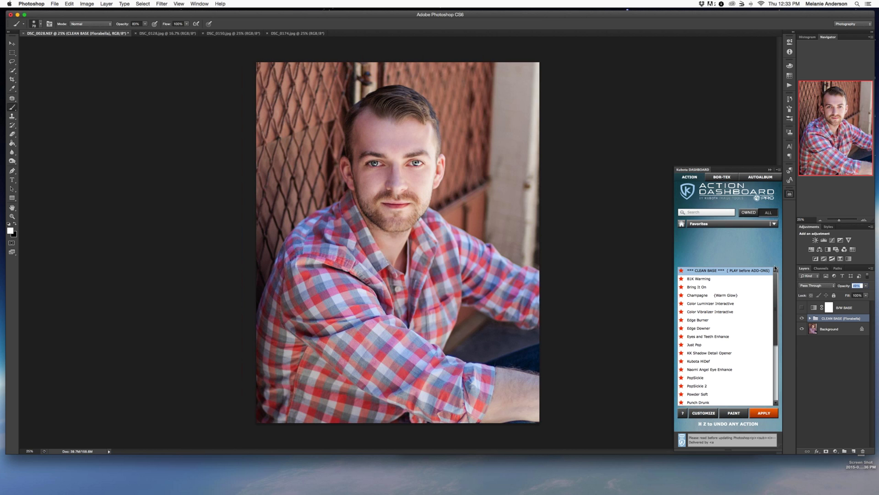
pyautogui.press('Return')
# Run the Sparrow (Rich Warm Matte) action on the portrait and adjust the Sparrow group's opacity
pyautogui.scroll(-5, 728, 342)
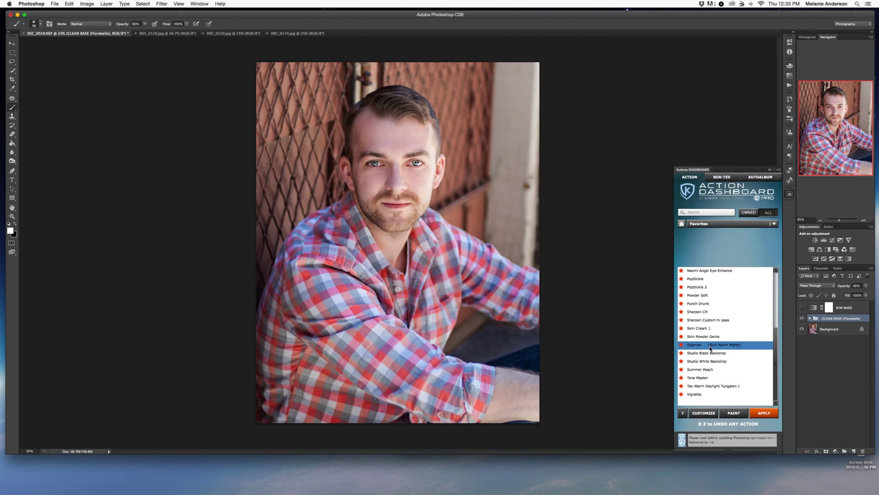
pyautogui.doubleClick(712, 347)
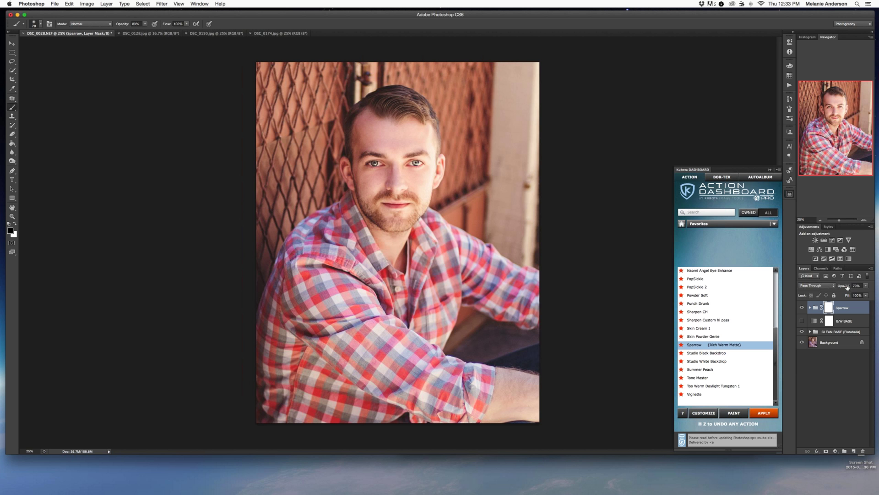
pyautogui.moveTo(847, 288); pyautogui.dragTo(845, 287)
# Add a Curves adjustment layer and pull the highlight part of the curve slightly down to darken the portrait
pyautogui.click(832, 240)
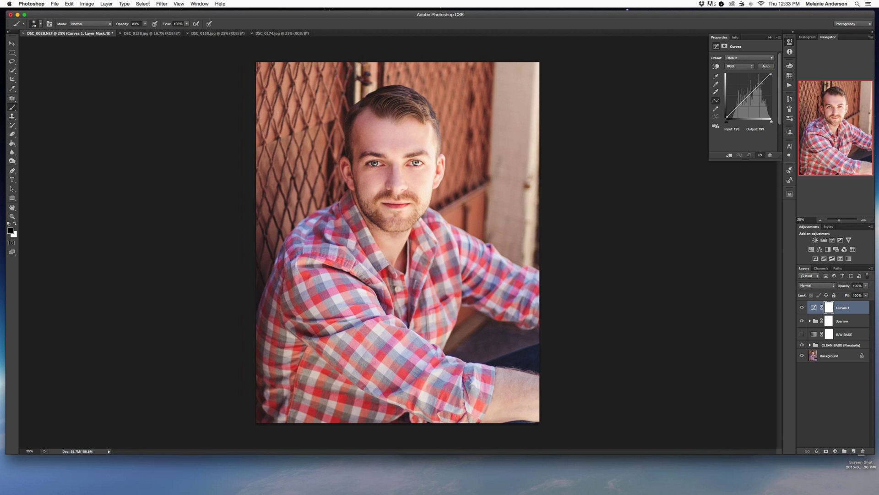
pyautogui.click(760, 84)
pyautogui.moveTo(760, 84); pyautogui.dragTo(761, 85)
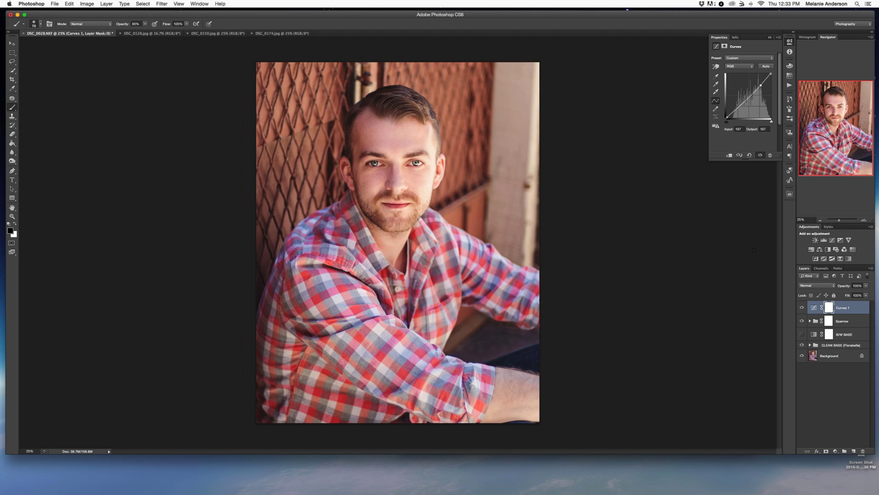
# Enlarge the brush to 400 px and paint black over the man's face and hair on the Curves layer's mask
pyautogui.press(']')
pyautogui.press(']')
pyautogui.press(']')
pyautogui.press(']')
pyautogui.press(']')
pyautogui.press(']')
pyautogui.press(']')
pyautogui.press(']')
pyautogui.press(']')
pyautogui.press(']')
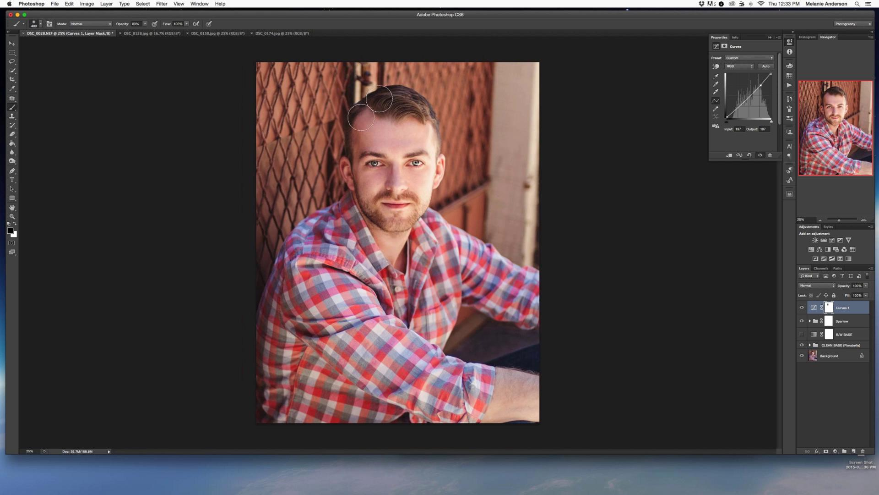
pyautogui.moveTo(361, 117)
pyautogui.mouseDown()
pyautogui.moveTo(363, 220)
pyautogui.moveTo(348, 151)
pyautogui.moveTo(347, 168)
pyautogui.mouseUp()
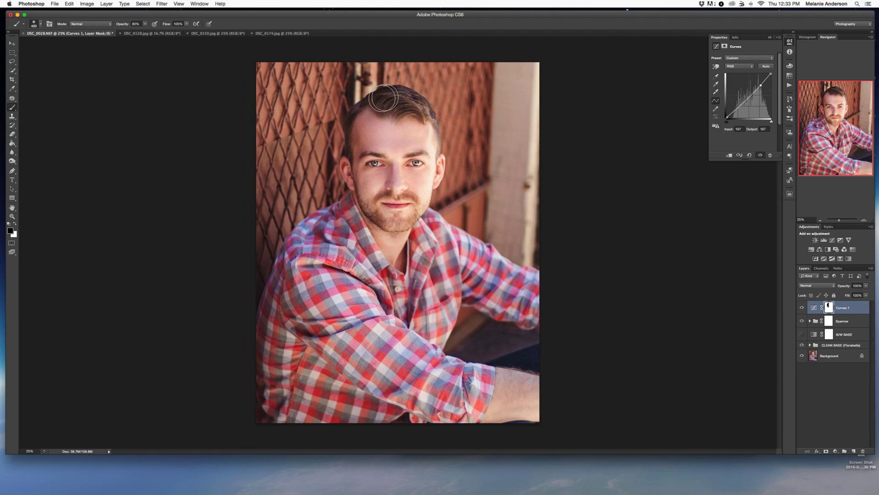
pyautogui.moveTo(384, 98)
pyautogui.mouseDown()
pyautogui.moveTo(355, 125)
pyautogui.moveTo(353, 186)
pyautogui.moveTo(374, 217)
pyautogui.moveTo(398, 229)
pyautogui.mouseUp()
# Add a second Curves adjustment layer, pull its highlights down to darken the image, and invert its mask to black
pyautogui.click(832, 240)
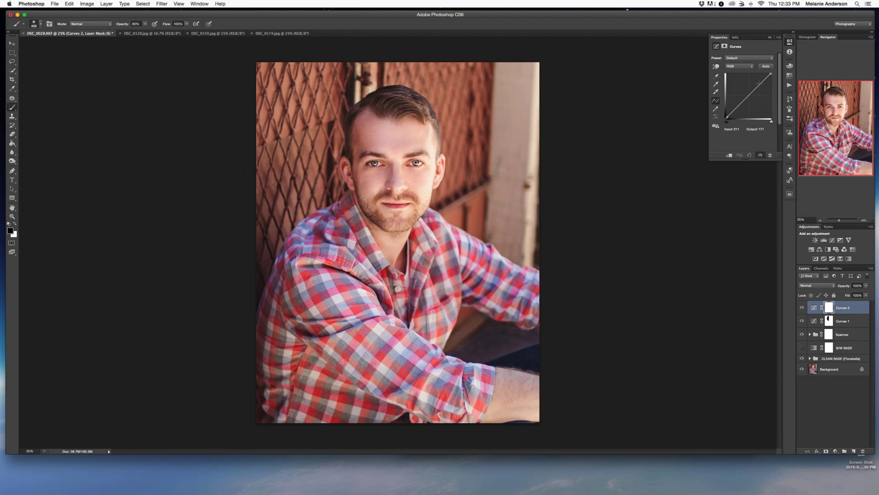
pyautogui.moveTo(759, 83); pyautogui.dragTo(761, 85)
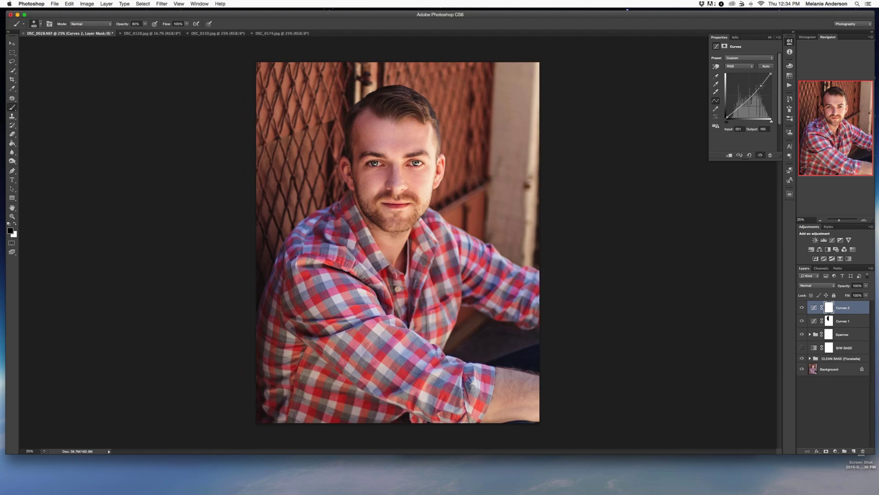
pyautogui.hotkey('ctrl', 'i')
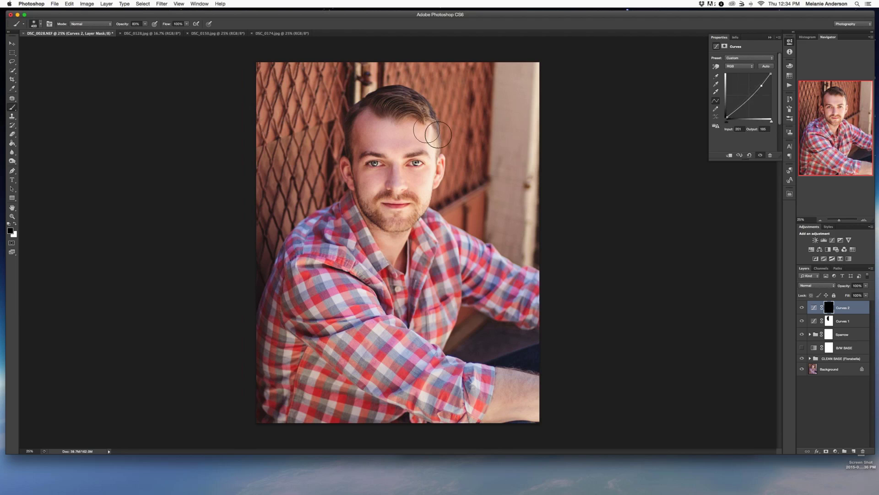
# Paint white on the second Curves layer's mask over the bright cheek and side of the forehead
pyautogui.press('x')
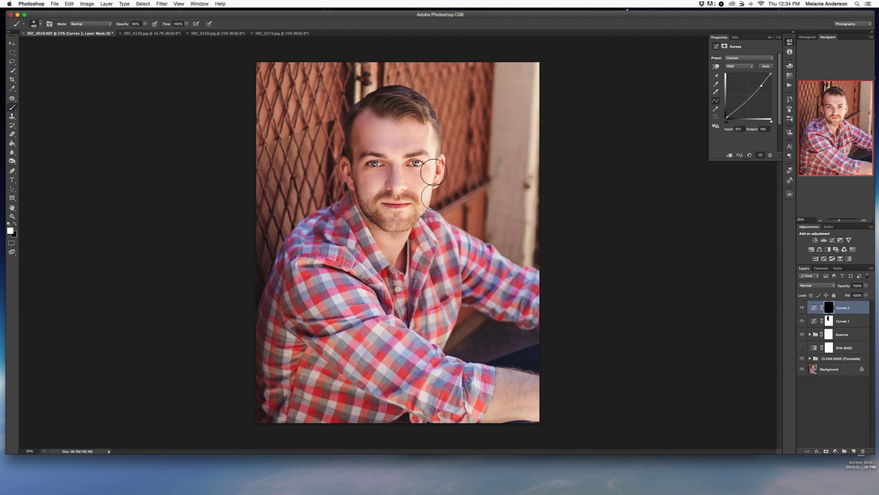
pyautogui.moveTo(431, 184)
pyautogui.mouseDown()
pyautogui.moveTo(436, 146)
pyautogui.moveTo(431, 197)
pyautogui.moveTo(417, 134)
pyautogui.mouseUp()
pyautogui.press('x')
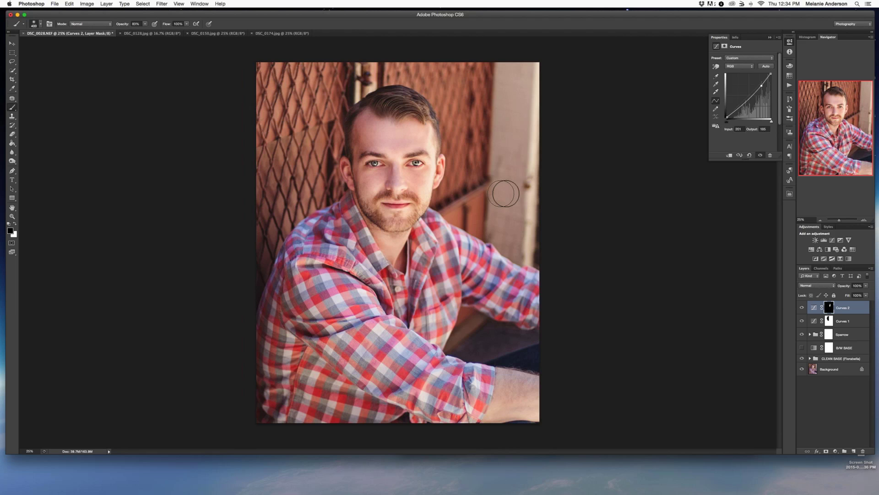
pyautogui.press('v')
pyautogui.press('super+minus')
pyautogui.press('super+minus')
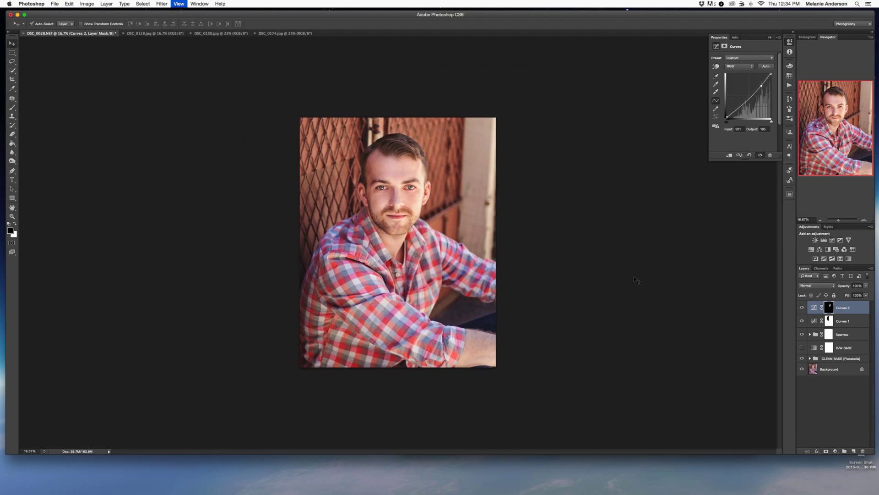
pyautogui.press('super+equal')
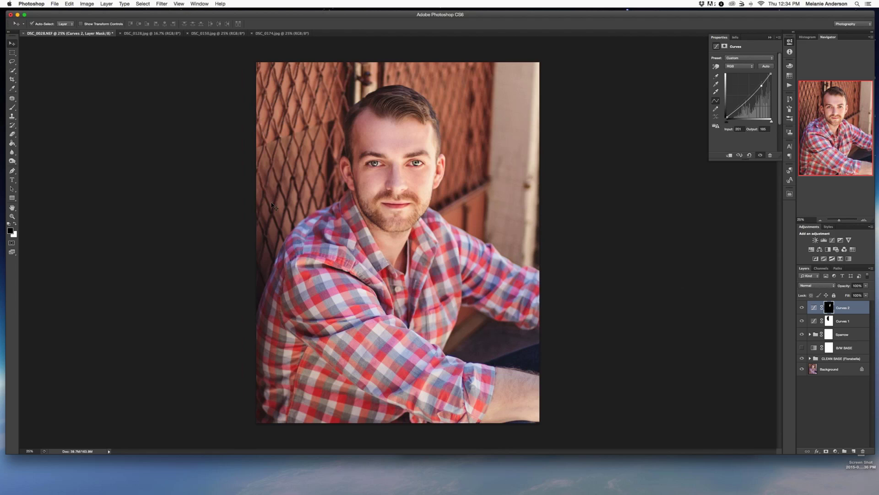
# Switch to Finder, open the Florabella BW Versions folder, and place the coolio.jpg texture on the portrait
pyautogui.click(11, 34)
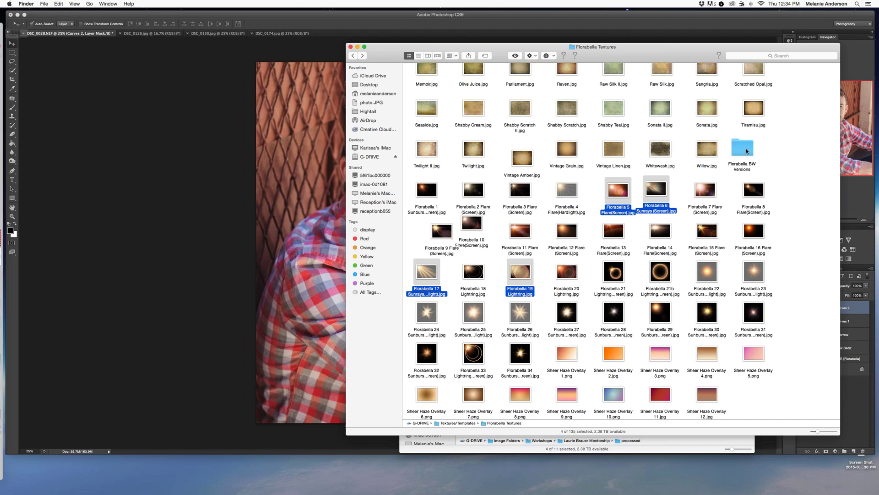
pyautogui.doubleClick(742, 149)
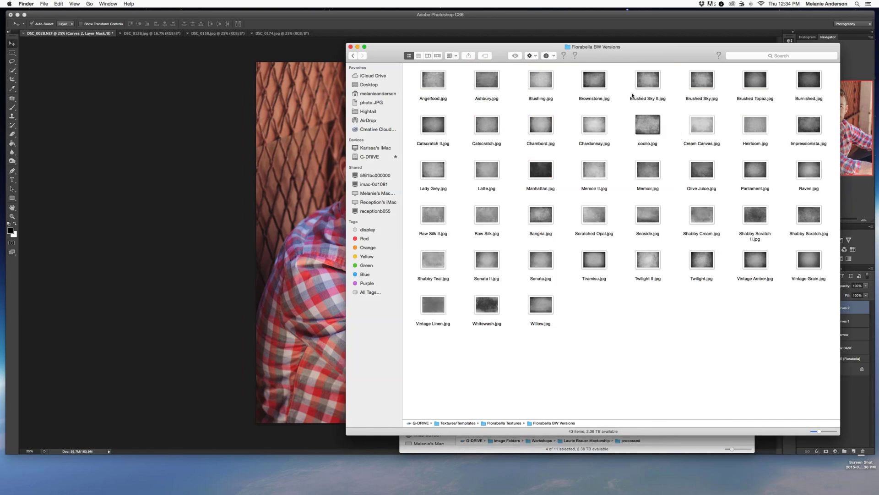
pyautogui.moveTo(655, 128); pyautogui.dragTo(295, 183)
# Rotate the placed texture 90° CCW and scale it to cover the whole portrait
pyautogui.click(87, 3)
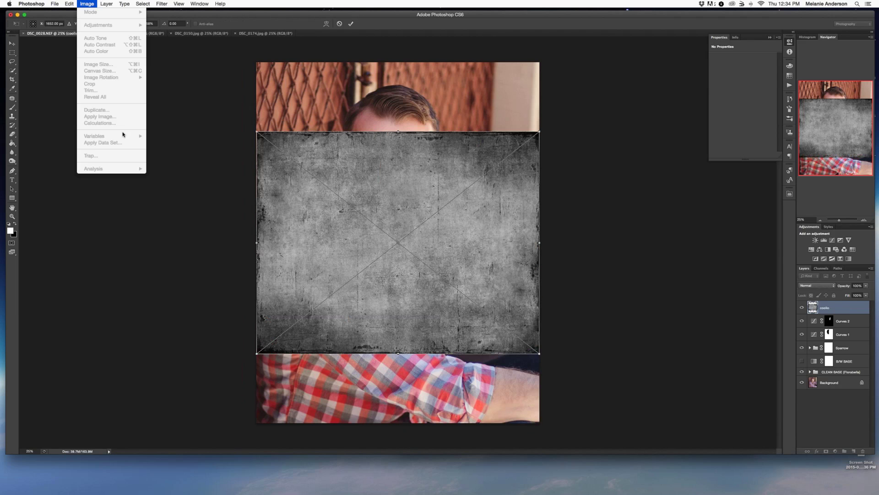
pyautogui.click(197, 142)
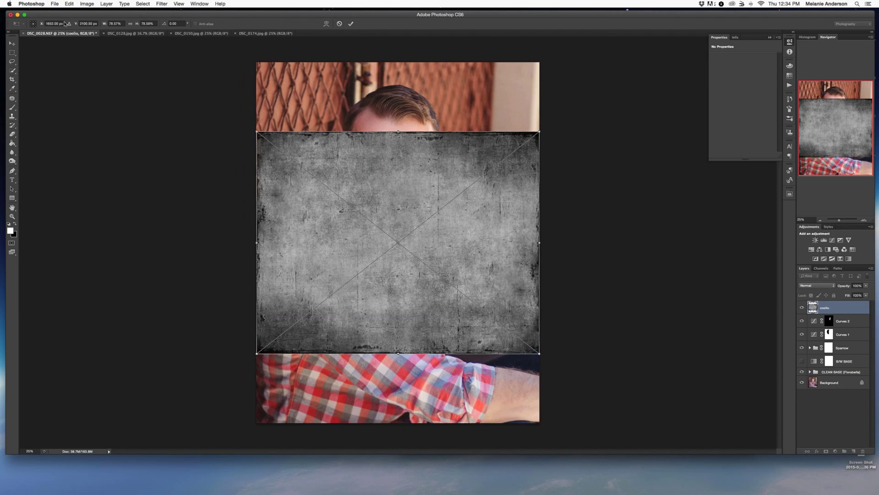
pyautogui.click(69, 4)
pyautogui.moveTo(115, 156)
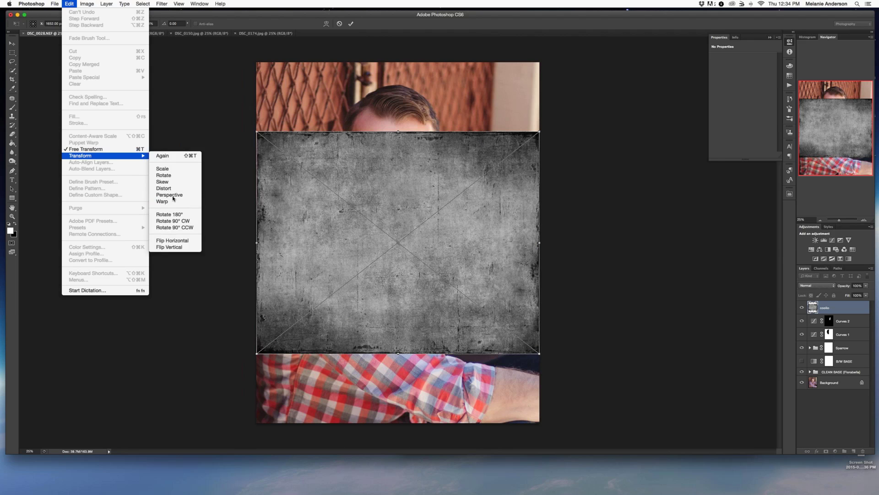
pyautogui.click(170, 227)
pyautogui.moveTo(287, 102); pyautogui.dragTo(256, 62)
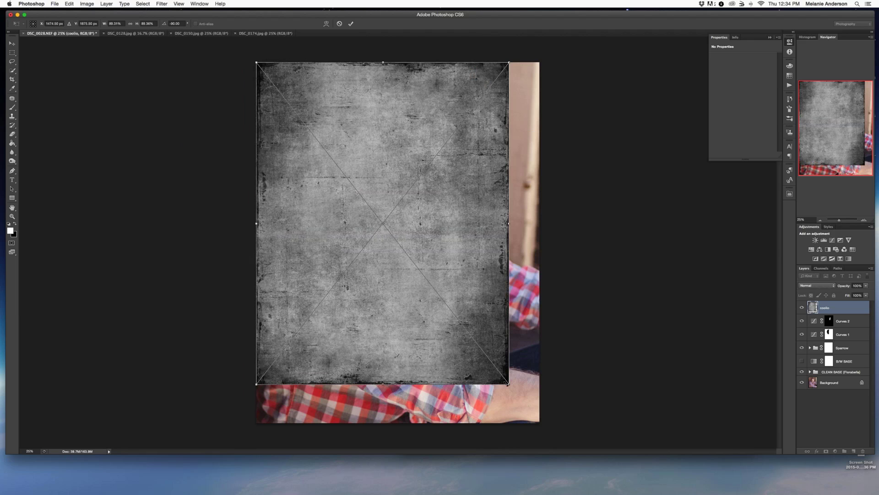
pyautogui.moveTo(509, 384); pyautogui.dragTo(542, 424)
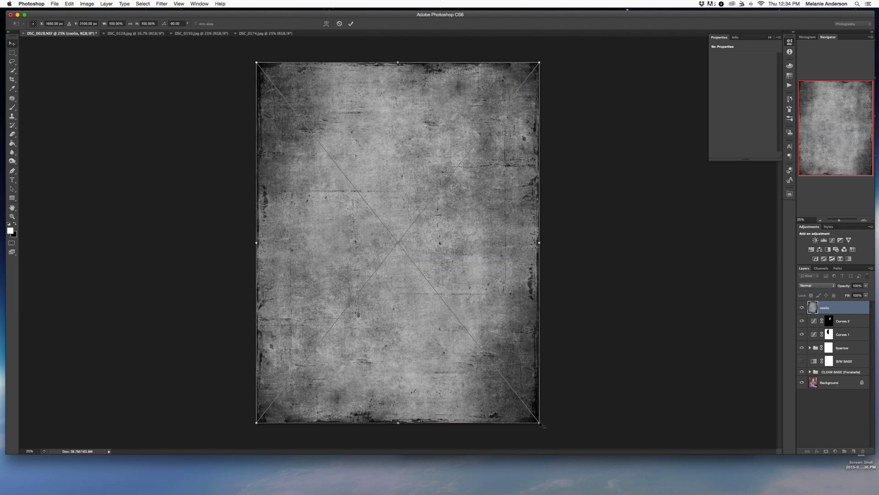
pyautogui.press('Return')
# Set the texture layer's blend mode to Soft Light and add a layer mask to it
pyautogui.click(815, 286)
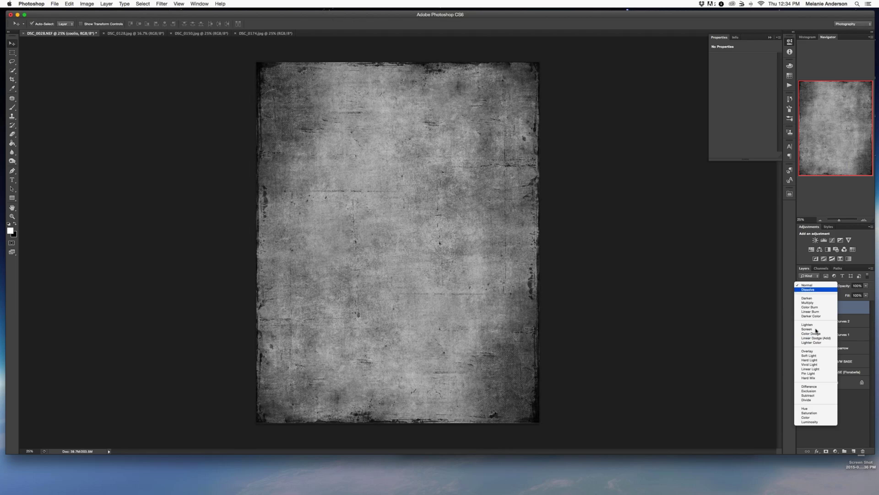
pyautogui.click(815, 355)
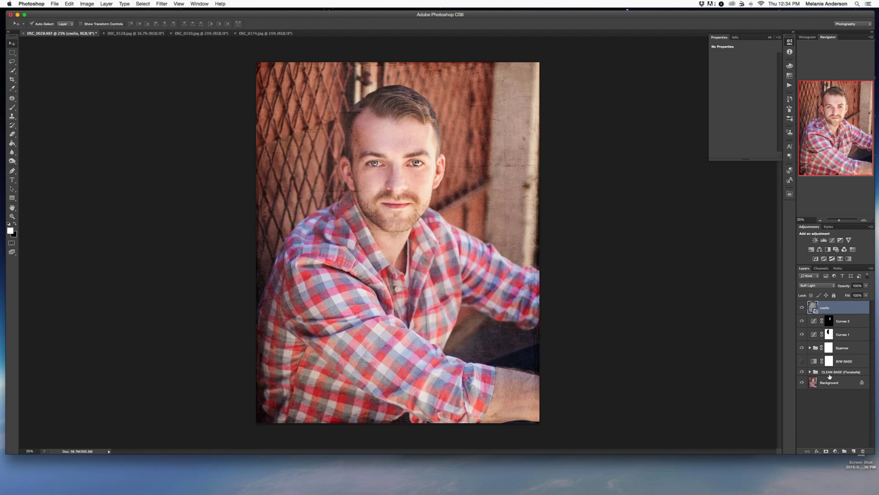
pyautogui.click(826, 451)
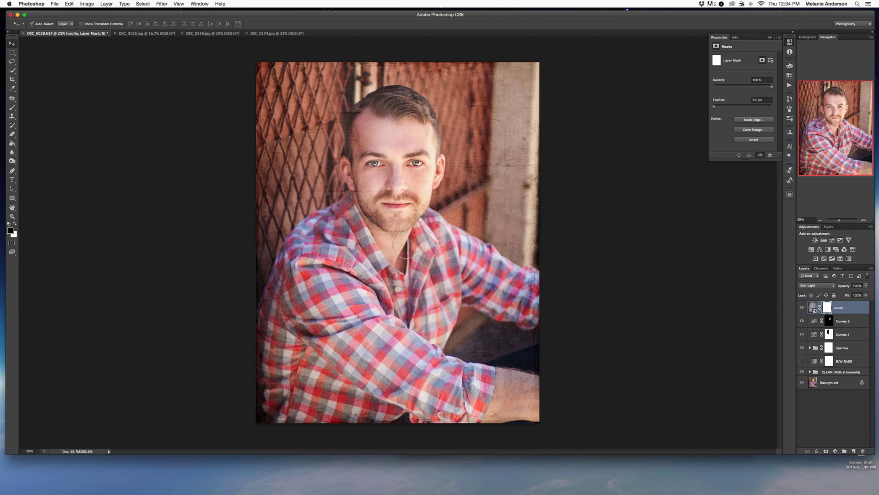
# Paint black on the texture's mask over the face, shirt and arm with a 1200 px brush, raising its opacity to 100%
pyautogui.press('b')
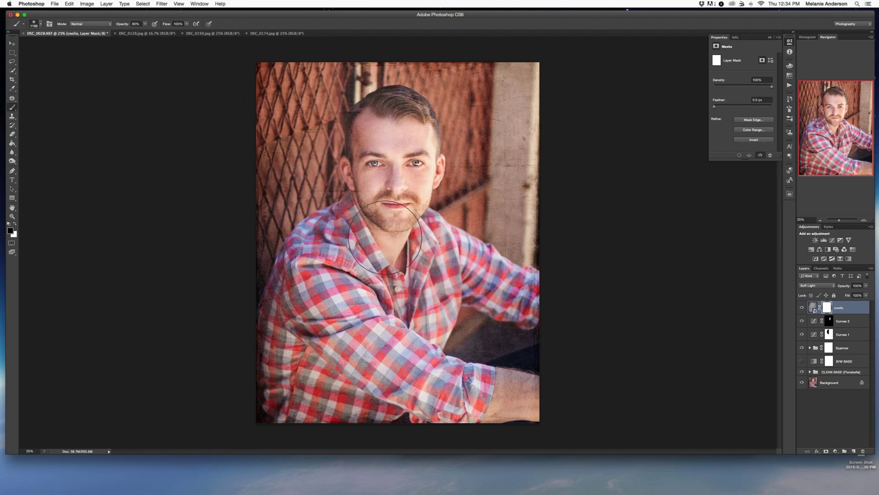
pyautogui.press(']')
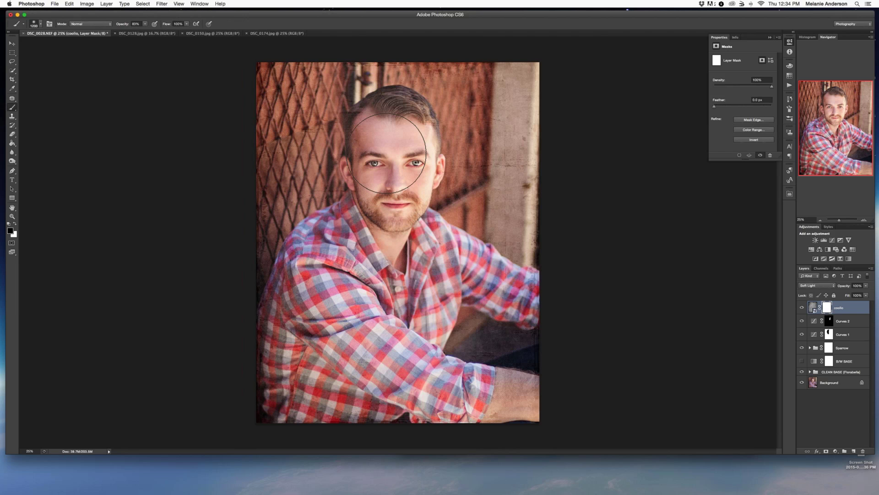
pyautogui.click(386, 152)
pyautogui.press('0')
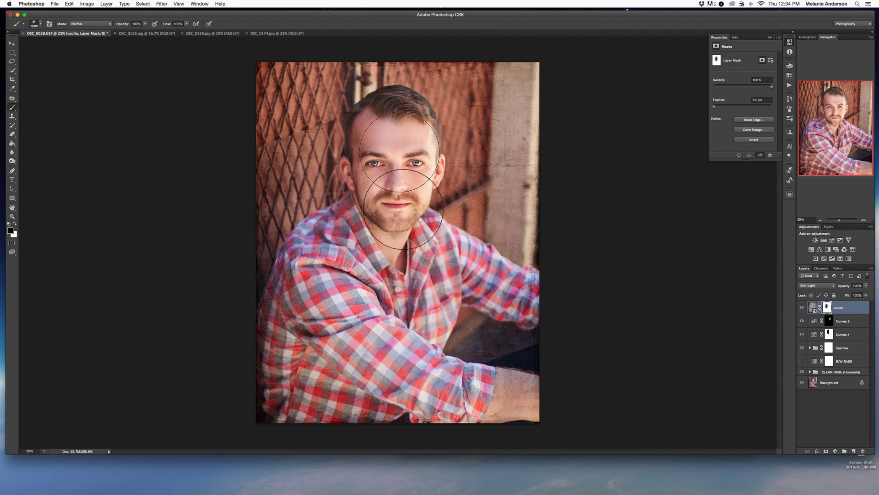
pyautogui.moveTo(520, 311)
pyautogui.mouseDown()
pyautogui.moveTo(507, 394)
pyautogui.moveTo(496, 322)
pyautogui.moveTo(504, 305)
pyautogui.moveTo(466, 261)
pyautogui.moveTo(478, 277)
pyautogui.mouseUp()
pyautogui.press('x')
pyautogui.press('x')
pyautogui.moveTo(498, 393)
pyautogui.mouseDown()
pyautogui.moveTo(515, 396)
pyautogui.moveTo(506, 402)
pyautogui.mouseUp()
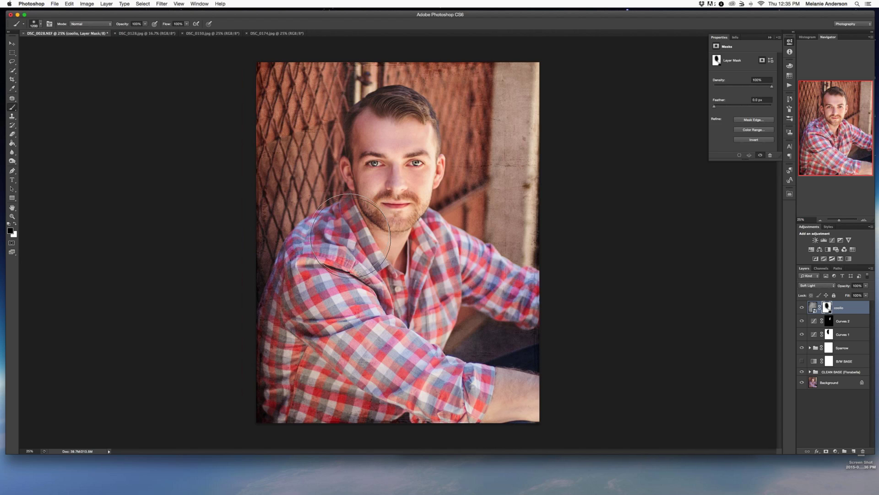
pyautogui.moveTo(351, 236)
pyautogui.mouseDown()
pyautogui.moveTo(359, 184)
pyautogui.moveTo(372, 159)
pyautogui.moveTo(344, 148)
pyautogui.mouseUp()
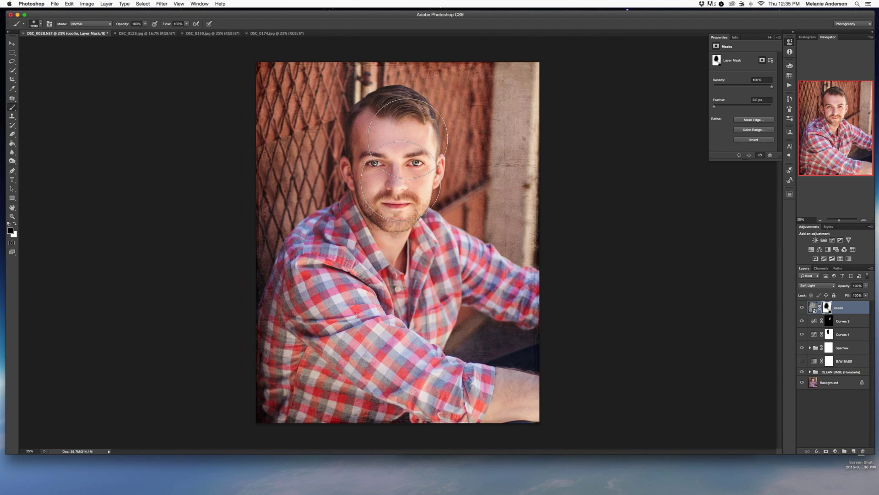
pyautogui.moveTo(398, 147)
pyautogui.mouseDown()
pyautogui.moveTo(378, 138)
pyautogui.moveTo(394, 206)
pyautogui.moveTo(398, 143)
pyautogui.moveTo(400, 231)
pyautogui.moveTo(393, 128)
pyautogui.moveTo(392, 221)
pyautogui.mouseUp()
# Run the Sharpen Custom hi pass action from the Action Dashboard favorites
pyautogui.click(790, 193)
pyautogui.click(701, 320)
pyautogui.doubleClick(701, 320)
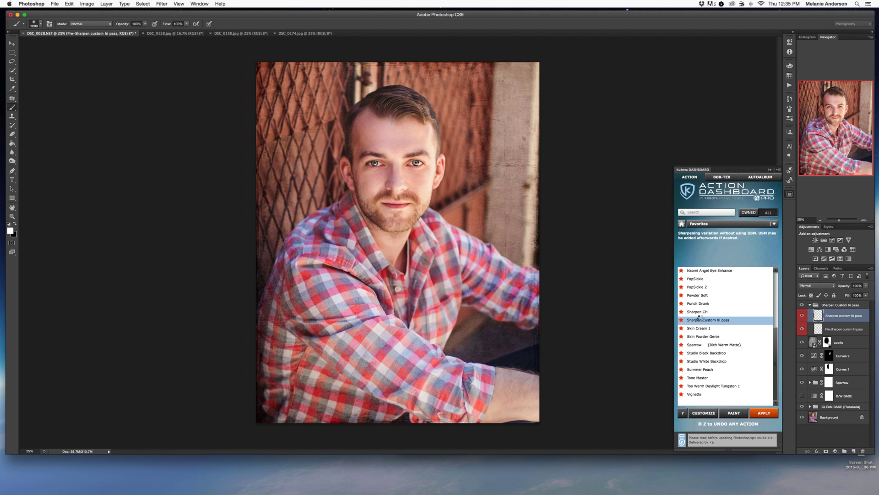
# Run the Vignette action from the favorites and stretch its ellipse to the full 11 x 14 in portrait
pyautogui.click(699, 395)
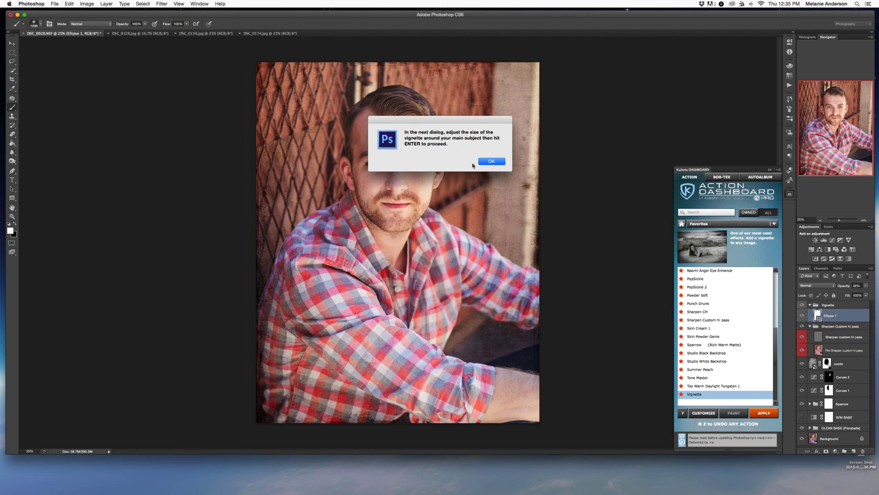
pyautogui.click(491, 163)
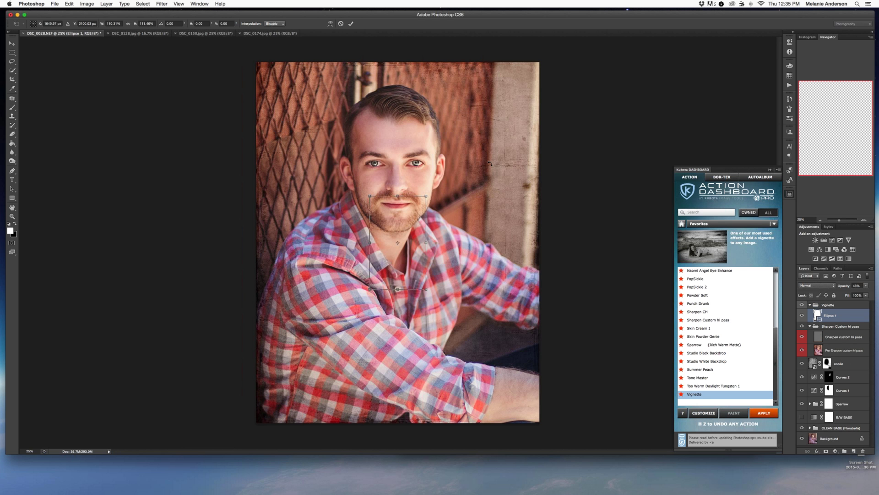
pyautogui.moveTo(370, 197); pyautogui.dragTo(256, 62)
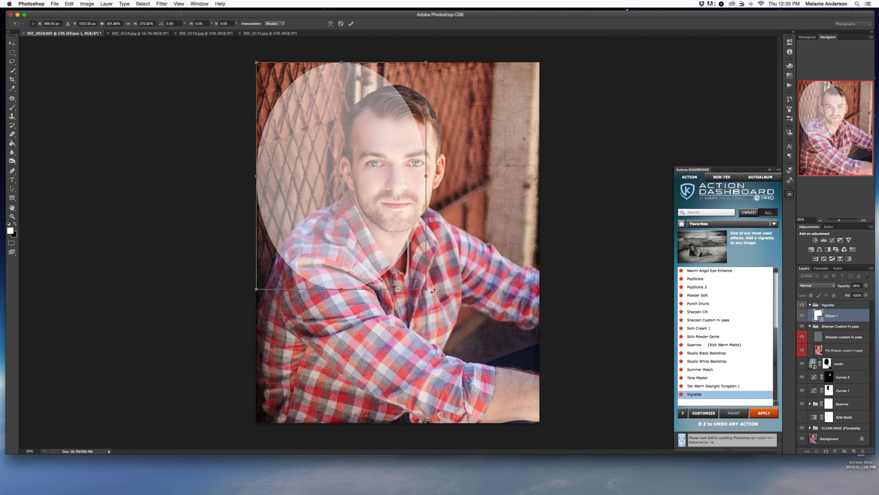
pyautogui.moveTo(426, 289); pyautogui.dragTo(542, 424)
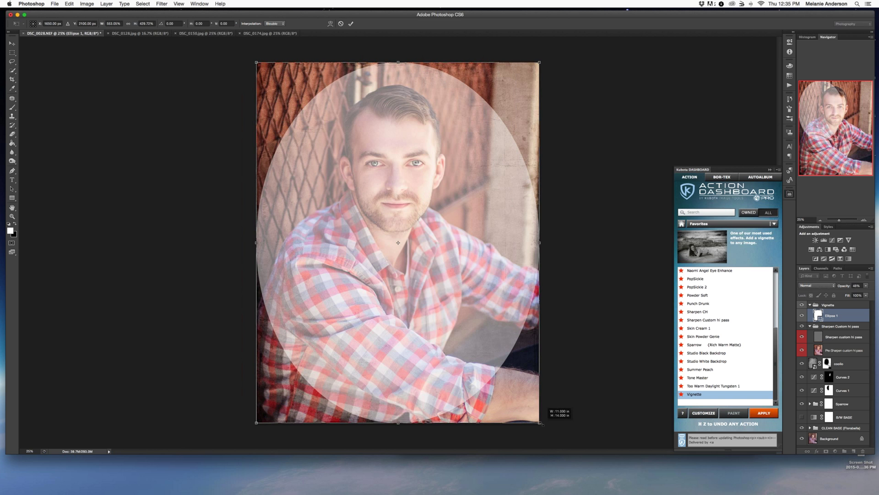
pyautogui.press('Return')
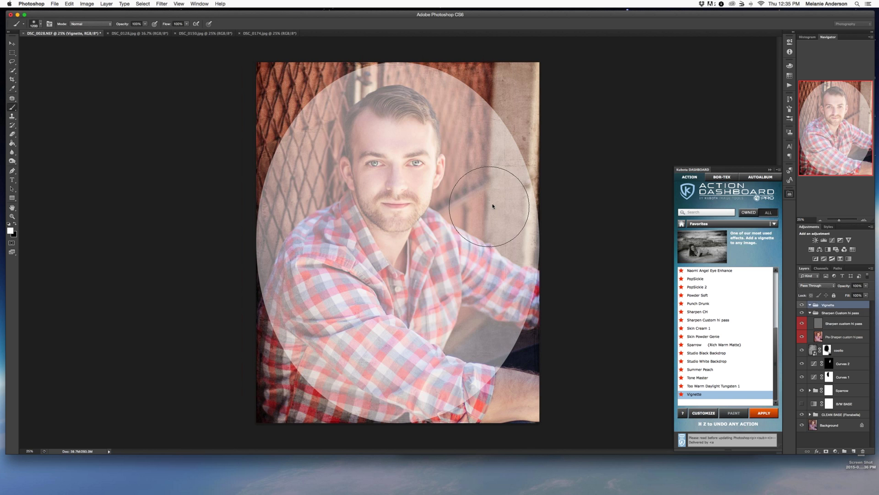
# Soften the vignette with a 365.1 pixel Gaussian Blur and lower the Vignette group's opacity to 77%
pyautogui.click(493, 161)
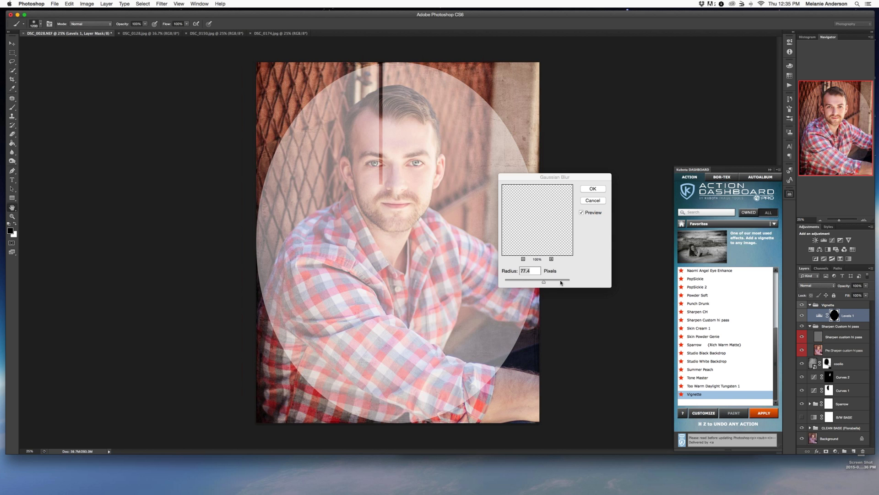
pyautogui.click(561, 282)
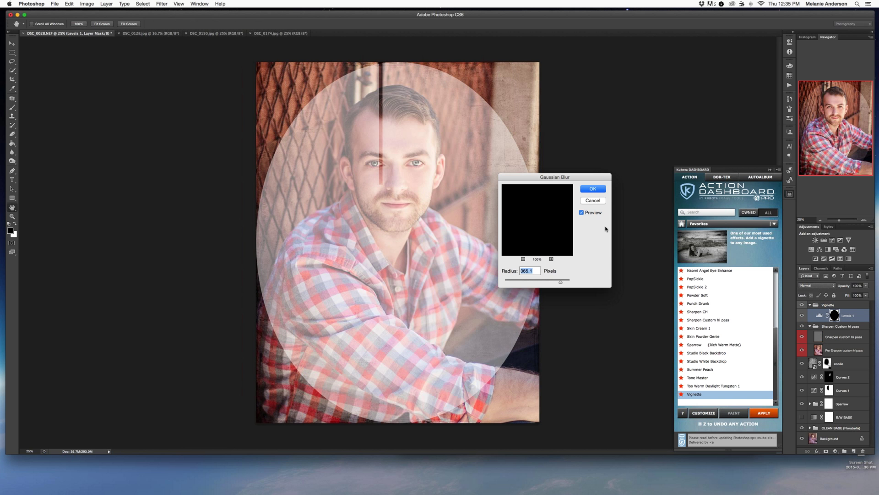
pyautogui.click(597, 190)
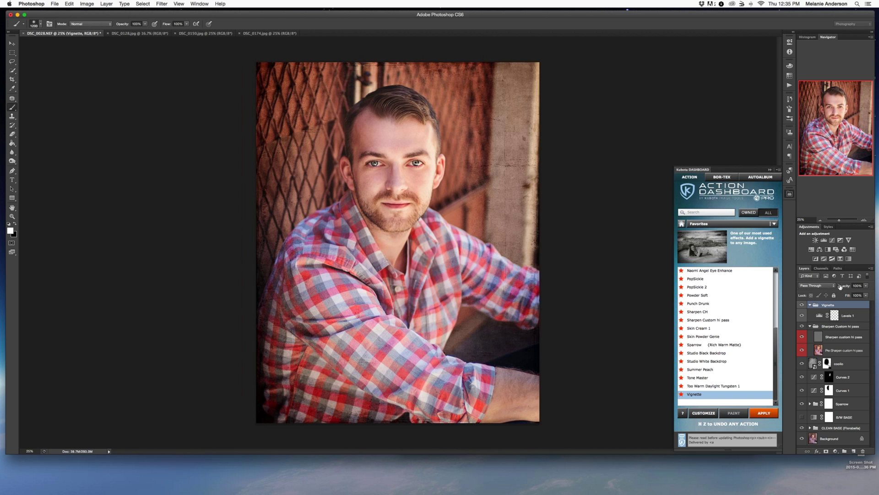
pyautogui.moveTo(846, 287); pyautogui.dragTo(835, 288)
# Run the Edge Downer action from the favorites and lower the opacity of the edge downer layer
pyautogui.scroll(4, 714, 334)
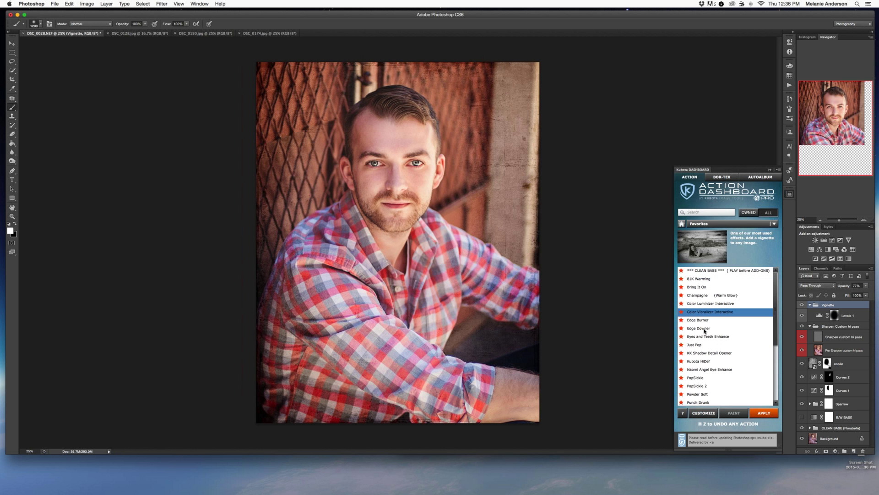
pyautogui.doubleClick(704, 329)
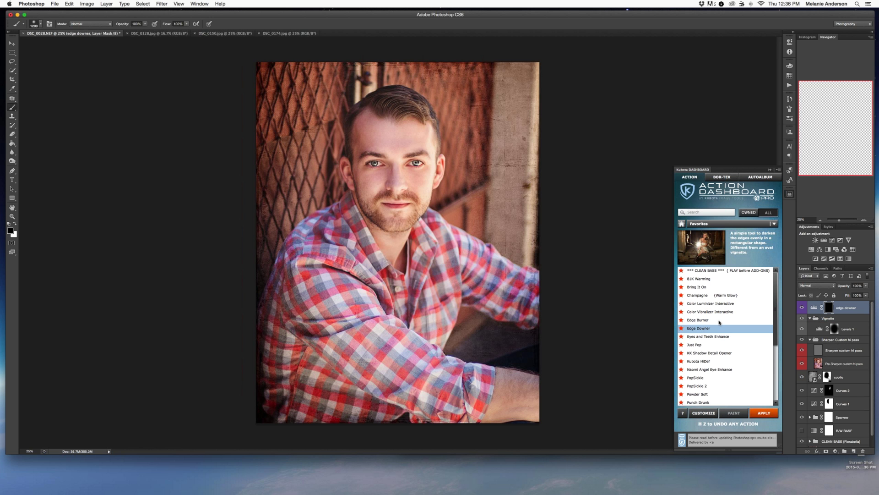
pyautogui.moveTo(846, 287); pyautogui.dragTo(841, 286)
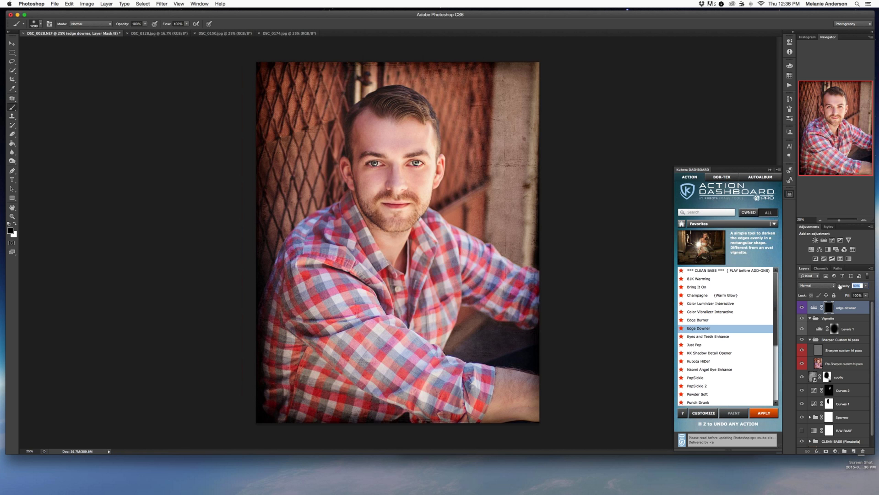
# Delete the hidden B/W BASE layer
pyautogui.click(852, 431)
pyautogui.press('Delete')
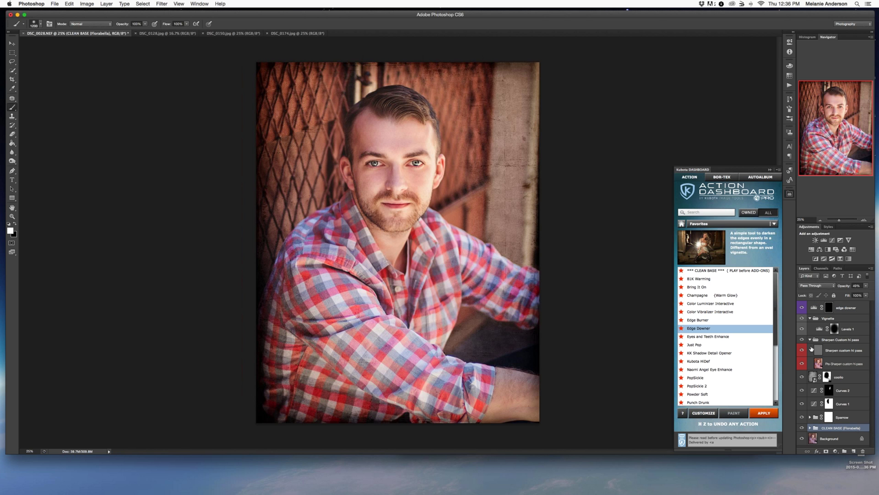
# Hide all edit layers above the Background and show them again to compare the portrait before and after
pyautogui.moveTo(801, 329); pyautogui.dragTo(801, 351)
pyautogui.click(802, 416)
pyautogui.click(802, 427)
pyautogui.click(802, 309)
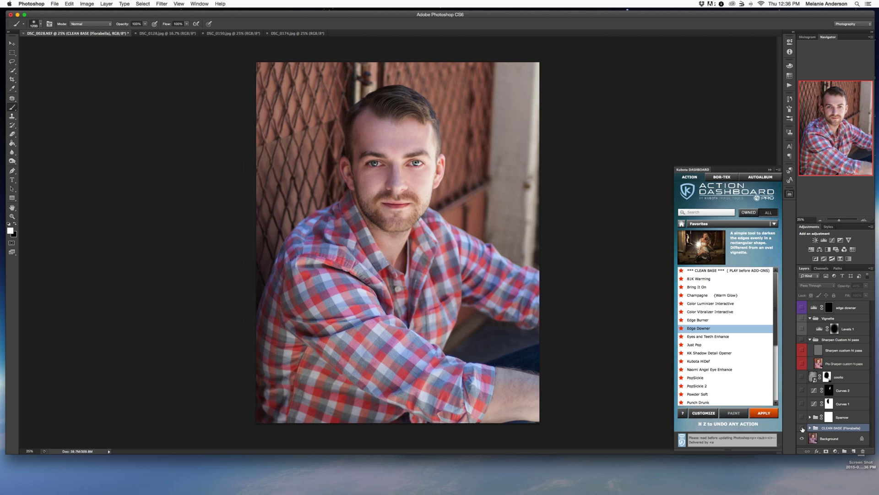
pyautogui.moveTo(802, 428); pyautogui.dragTo(797, 309)
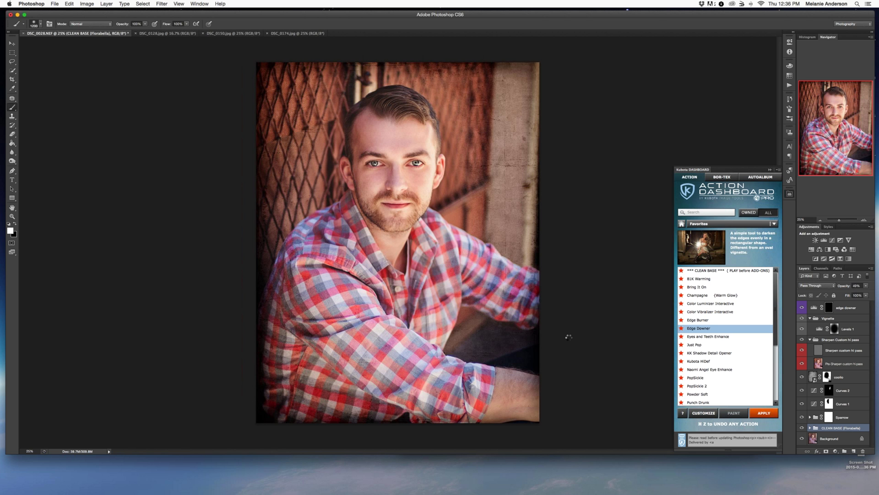
# Flatten the image and save it as DSC_0028.jpg in the processed folder at JPEG quality 10
pyautogui.press('super+shift+e')
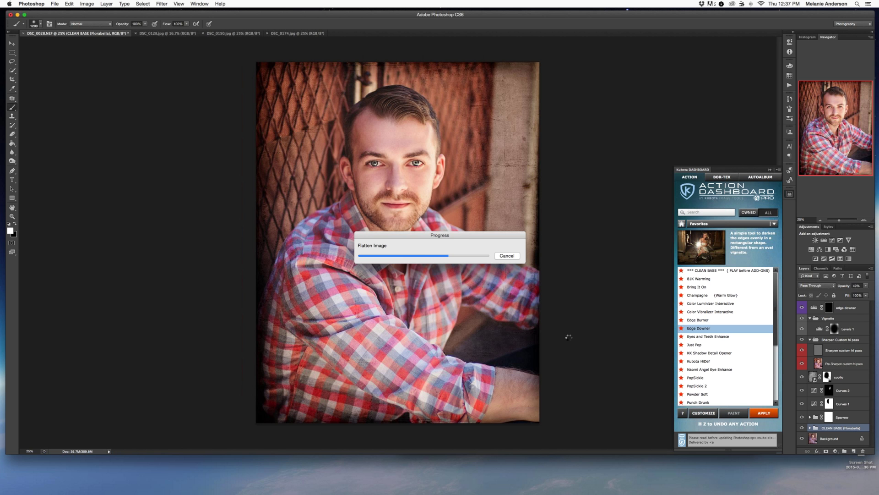
pyautogui.press('super+s')
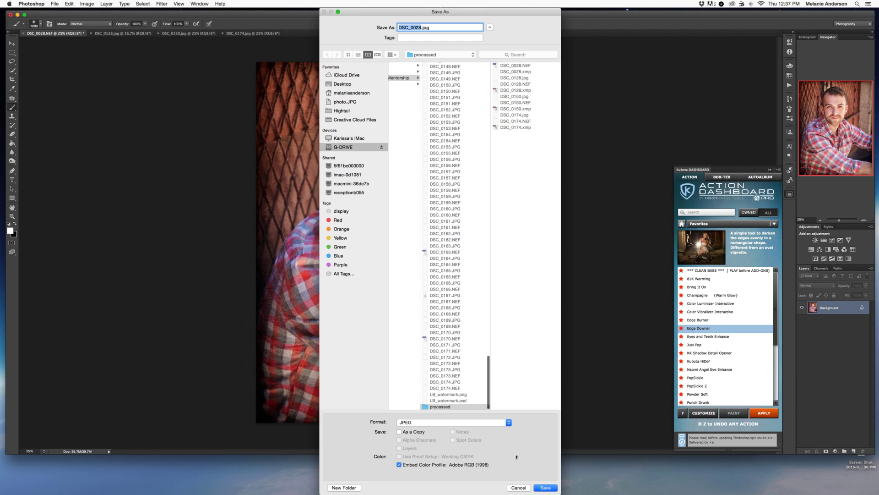
pyautogui.press('Return')
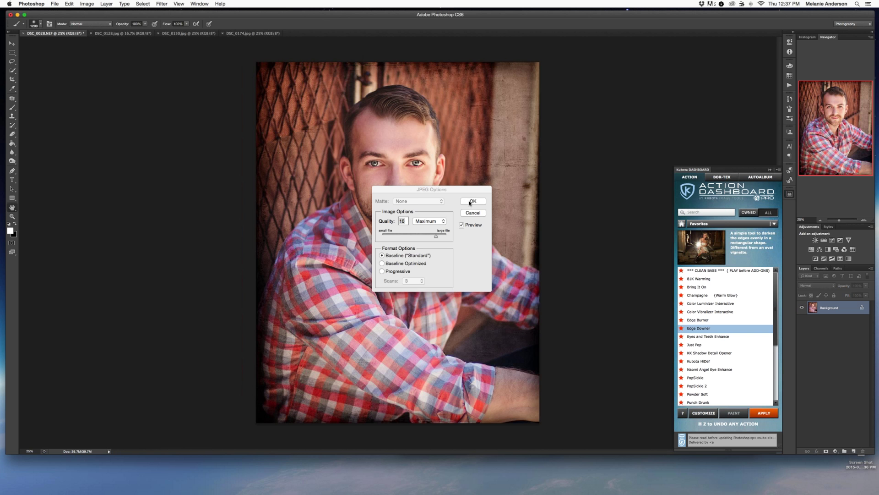
pyautogui.click(471, 201)
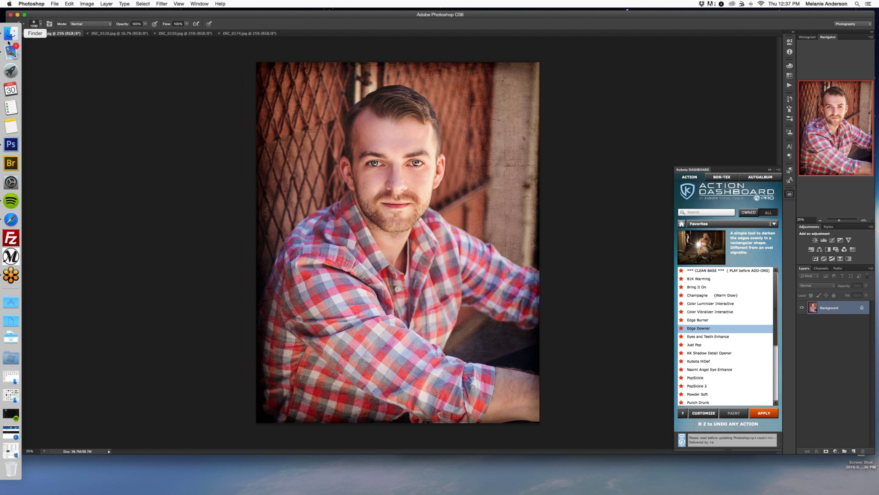
# Switch to Finder and go from the processed folder back to the mentorship folder containing LB_watermark.png, keeping the portrait accessible
pyautogui.click(12, 33)
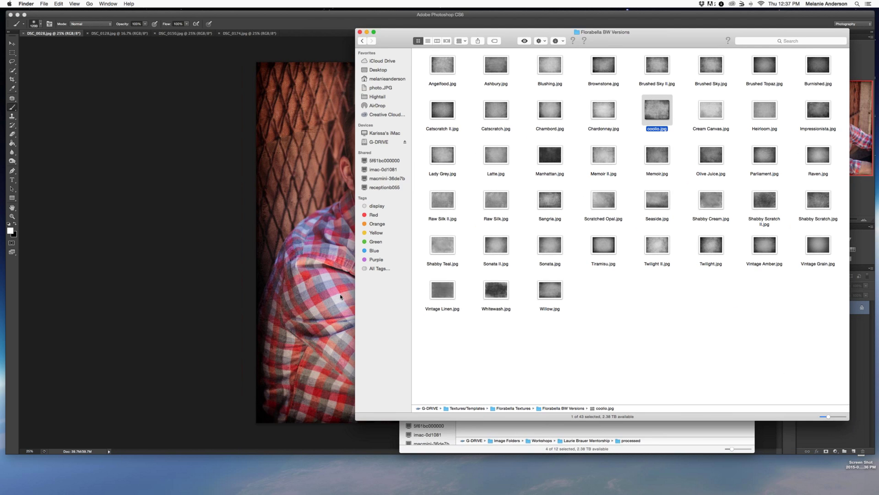
pyautogui.moveTo(382, 50); pyautogui.dragTo(397, 218)
pyautogui.moveTo(303, 384); pyautogui.dragTo(291, 425)
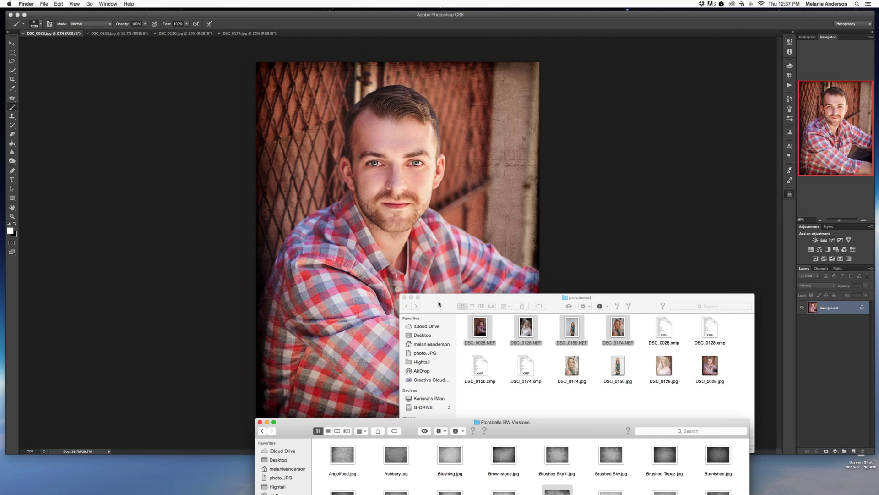
pyautogui.moveTo(438, 301); pyautogui.dragTo(399, 110)
pyautogui.click(367, 114)
pyautogui.scroll(-10, 568, 188)
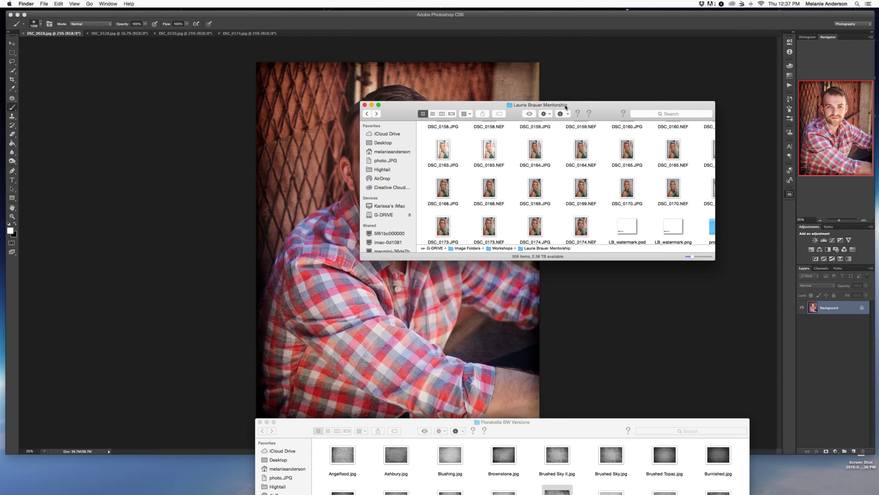
pyautogui.moveTo(566, 105); pyautogui.dragTo(645, 81)
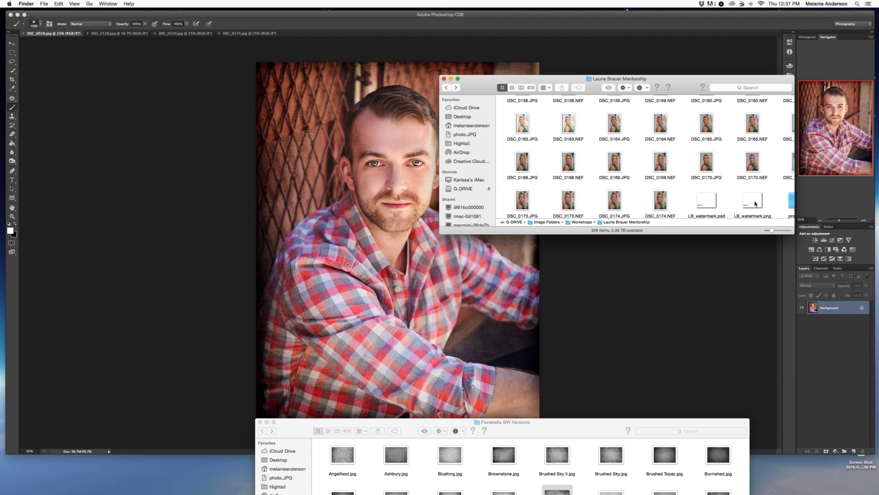
# Place LB_watermark.png into the DSC_0028.jpg portrait, with its banner across the lower part of the photo
pyautogui.moveTo(755, 204); pyautogui.dragTo(361, 362)
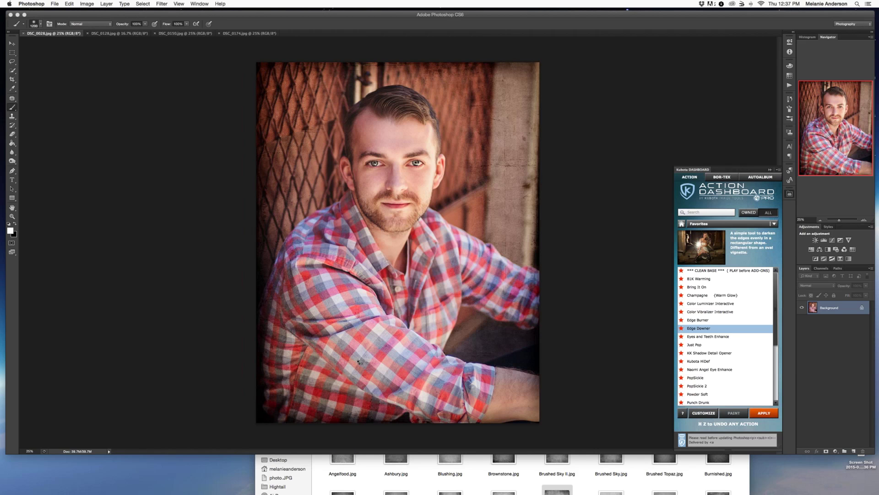
pyautogui.moveTo(354, 321); pyautogui.dragTo(356, 374)
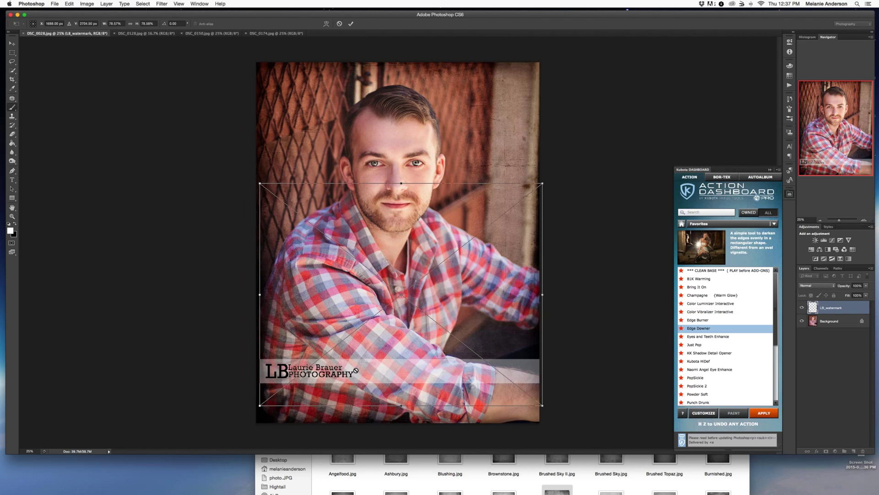
pyautogui.press('Return')
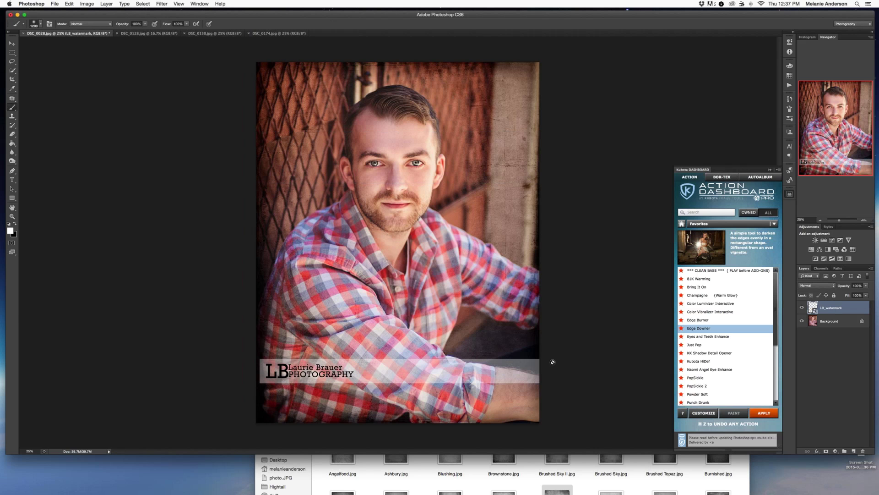
# Move the watermark slightly down and left so its banner starts at the photo's edge, and merge it into the Background
pyautogui.press('super+e')
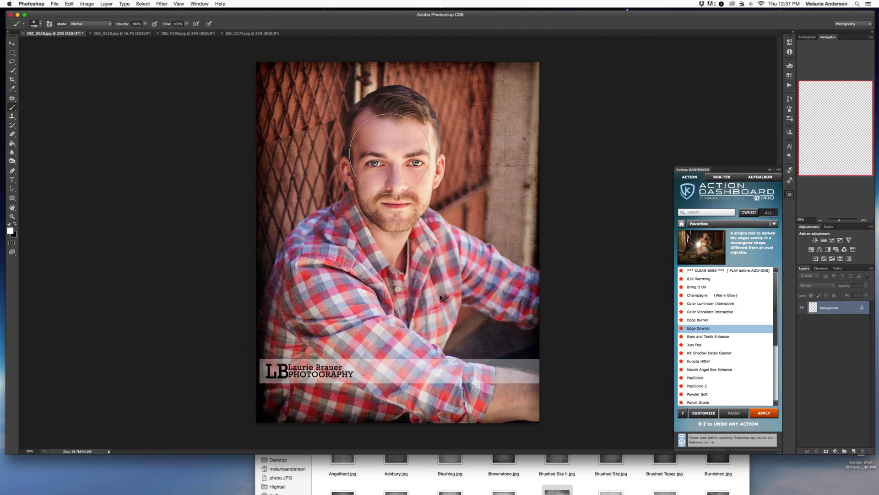
pyautogui.press('super+z')
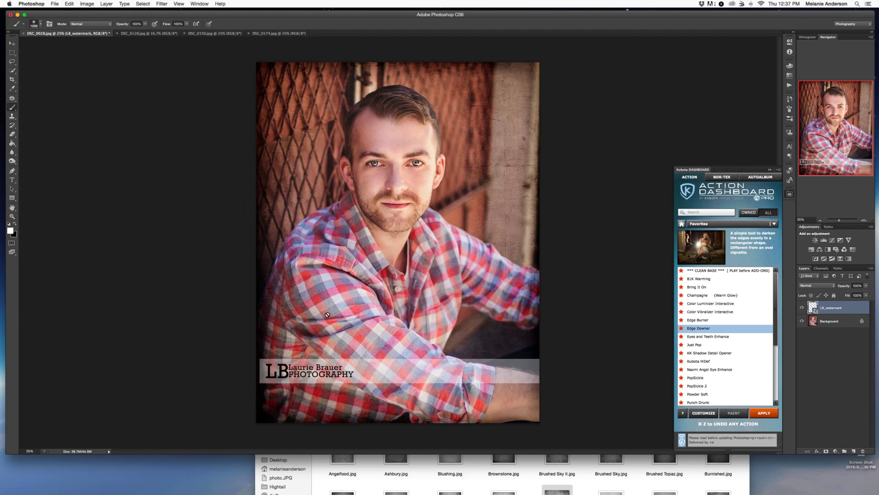
pyautogui.press('v')
pyautogui.moveTo(321, 374); pyautogui.dragTo(319, 385)
pyautogui.press('super+e')
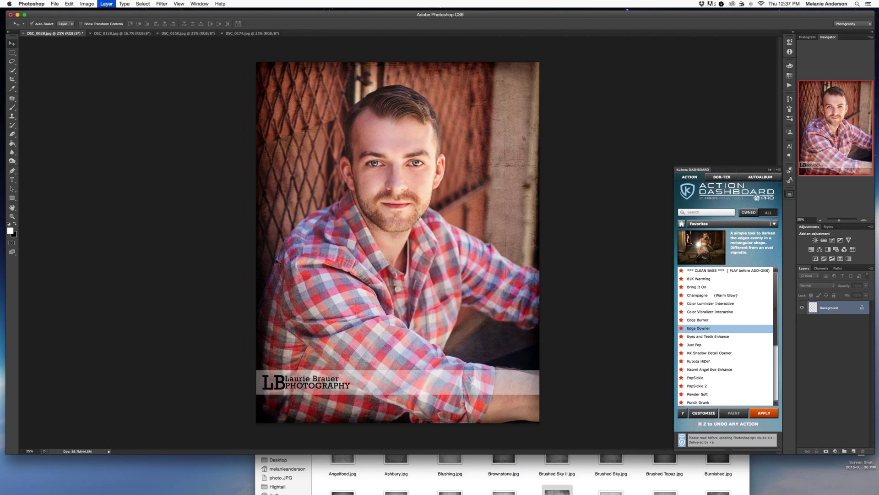
# Crop the whole portrait to web size with the WEB crop preset, switched to vertical 11 x 14 in orientation
pyautogui.press('c')
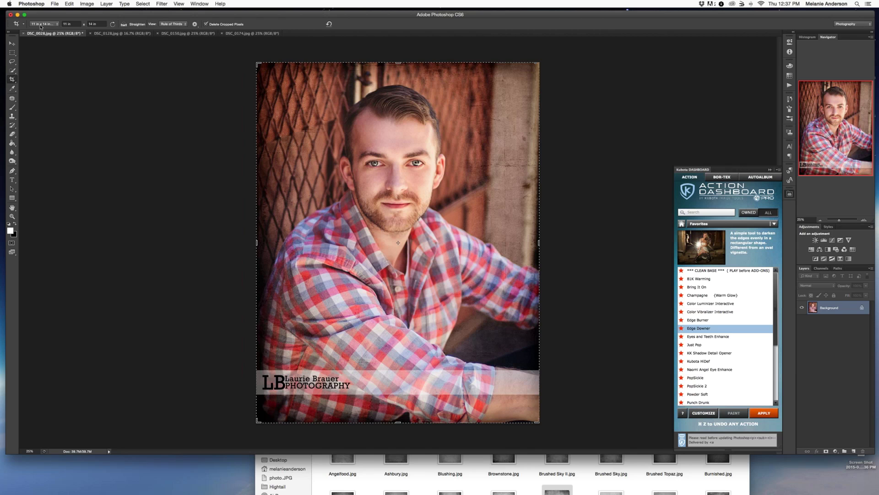
pyautogui.click(41, 25)
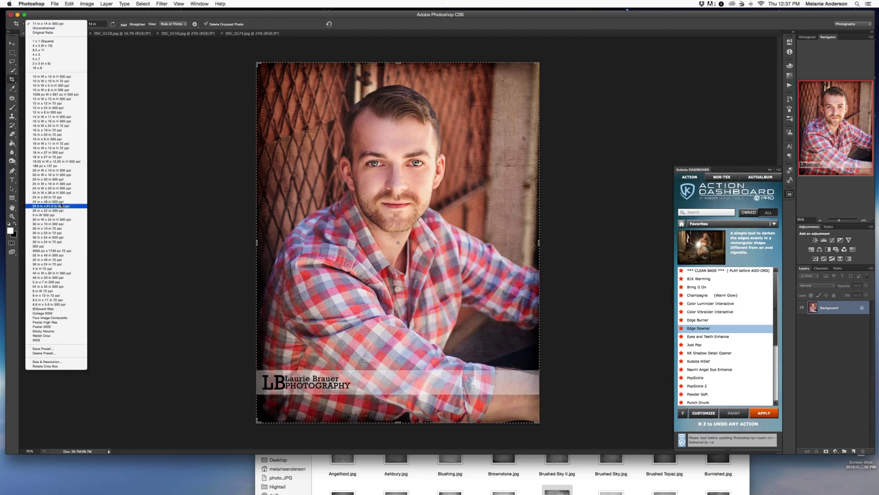
pyautogui.click(50, 340)
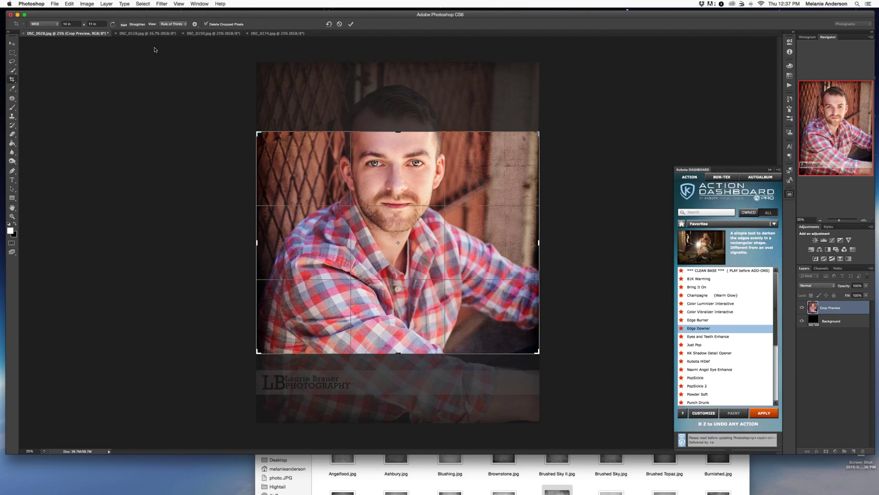
pyautogui.click(113, 24)
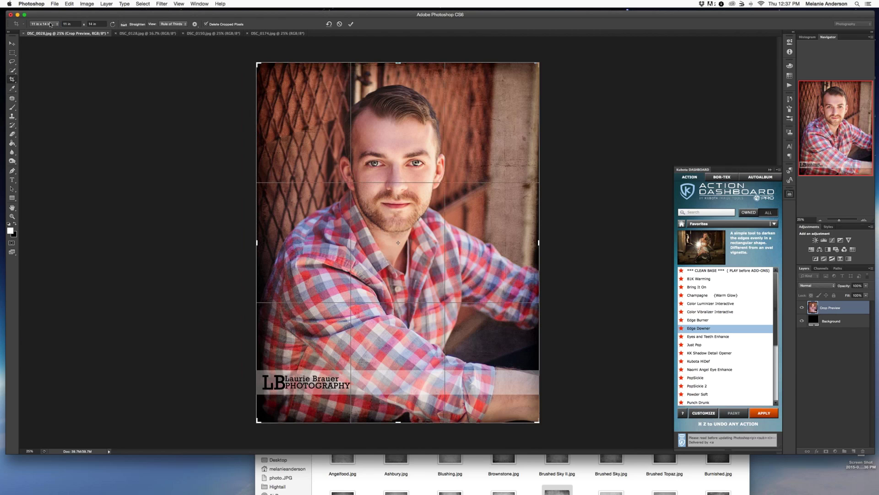
pyautogui.press('Return')
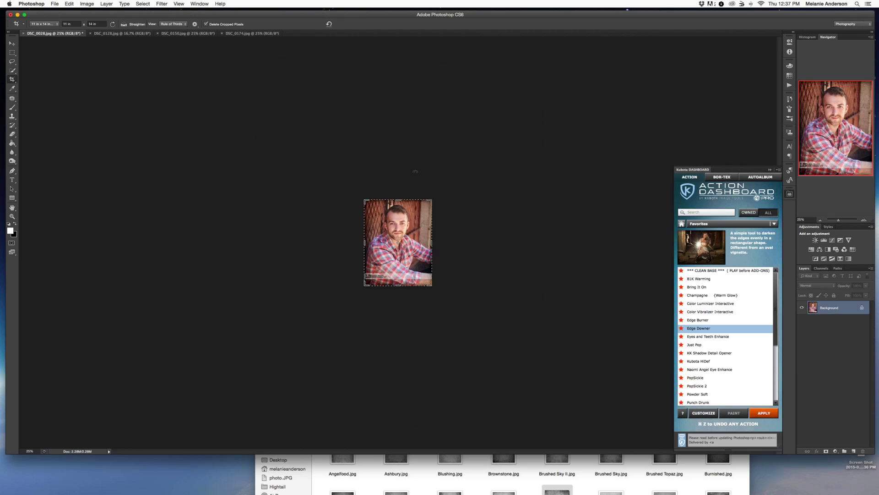
# Save the web-size portrait as the JPEG DSC_0028web.jpg in the processed folder
pyautogui.press('super+shift+s')
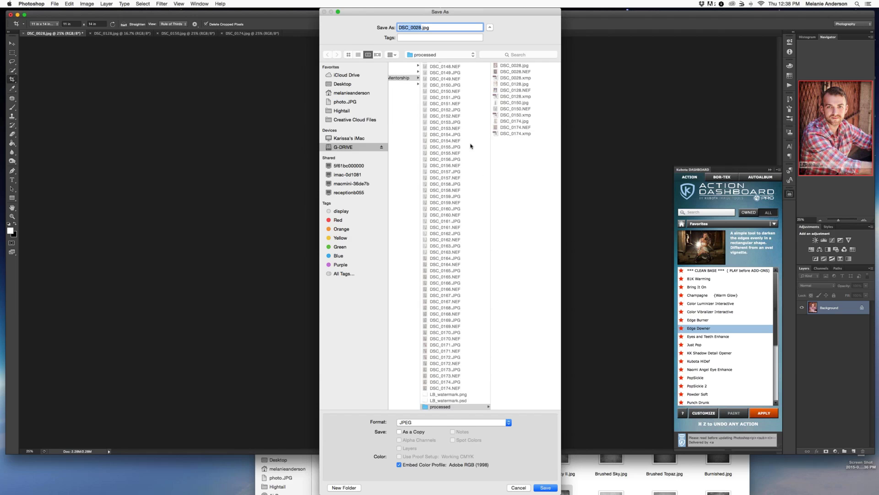
pyautogui.press('Right')
pyautogui.write('web')
pyautogui.click(545, 488)
pyautogui.click(471, 201)
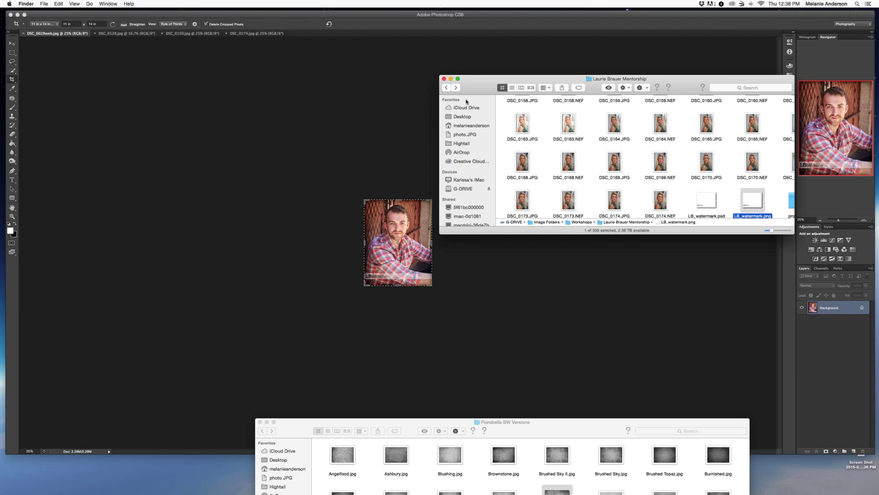
# Check the processed folder in Finder for the saved web file, return to the parent folder, and close DSC_0028web.jpg in Photoshop
pyautogui.click(456, 87)
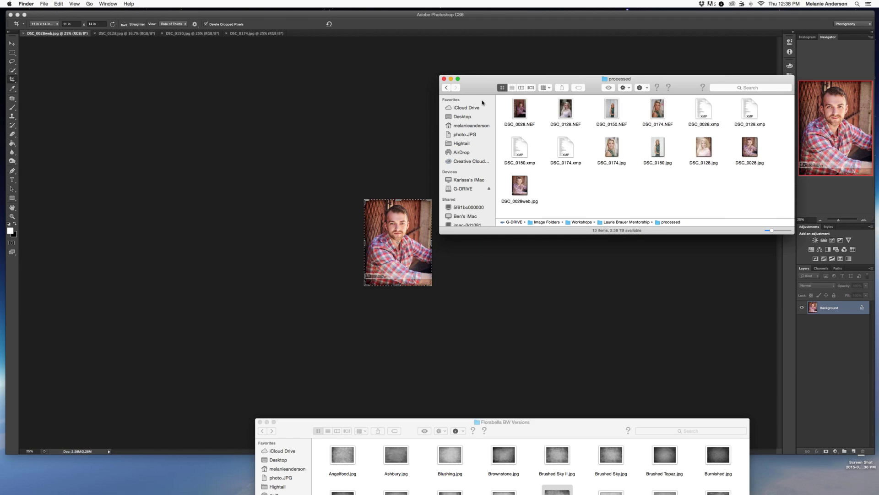
pyautogui.click(446, 87)
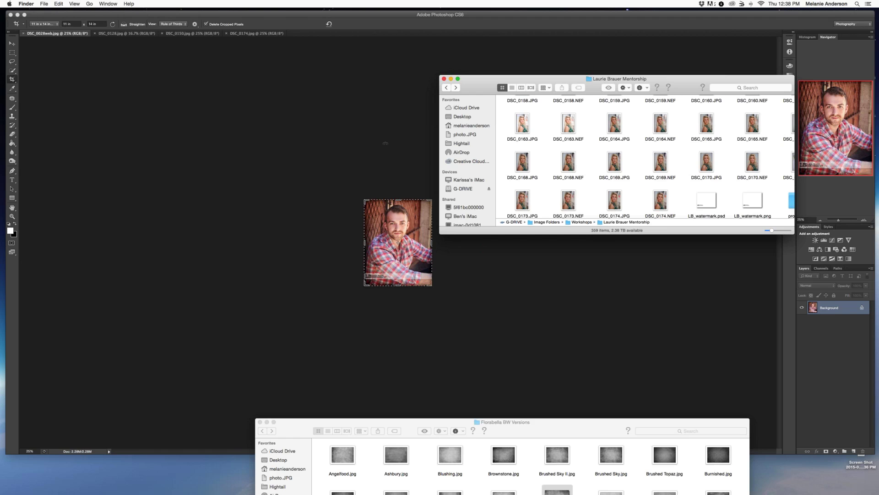
pyautogui.click(385, 143)
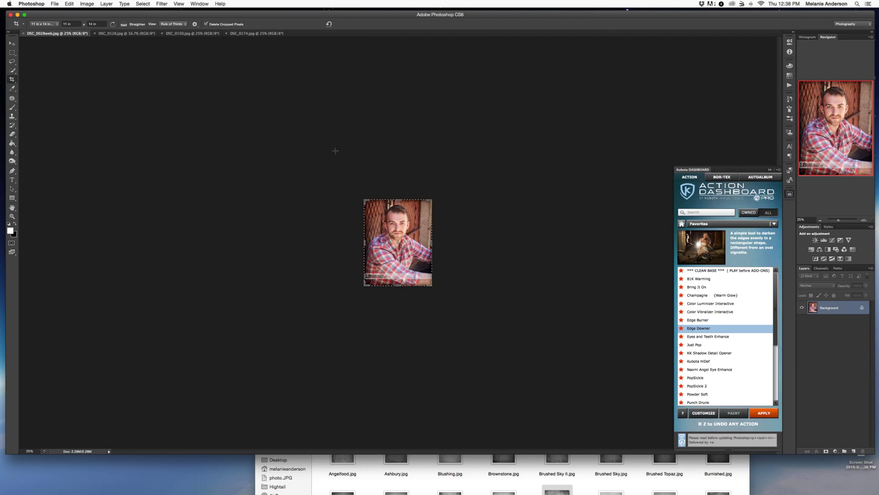
pyautogui.press('super+w')
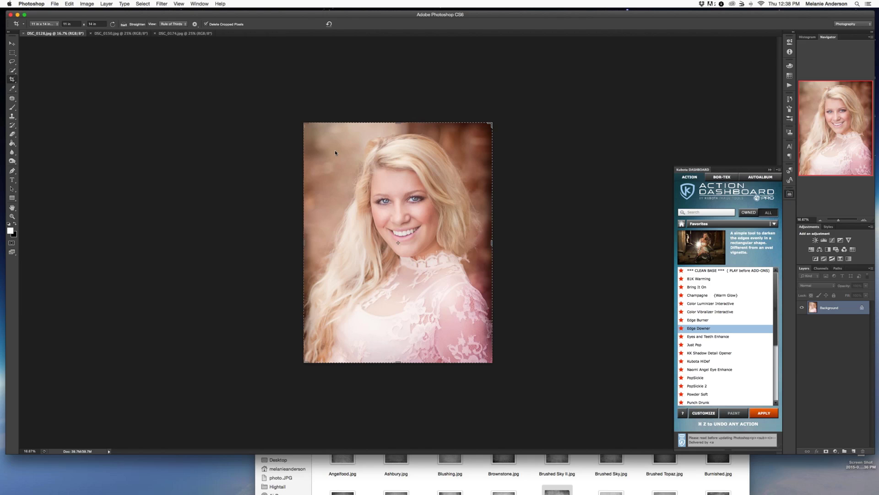
# Place LB_watermark.png from Finder into DSC_0128.jpg with its banner across the lower part, and merge it into the Background
pyautogui.click(11, 33)
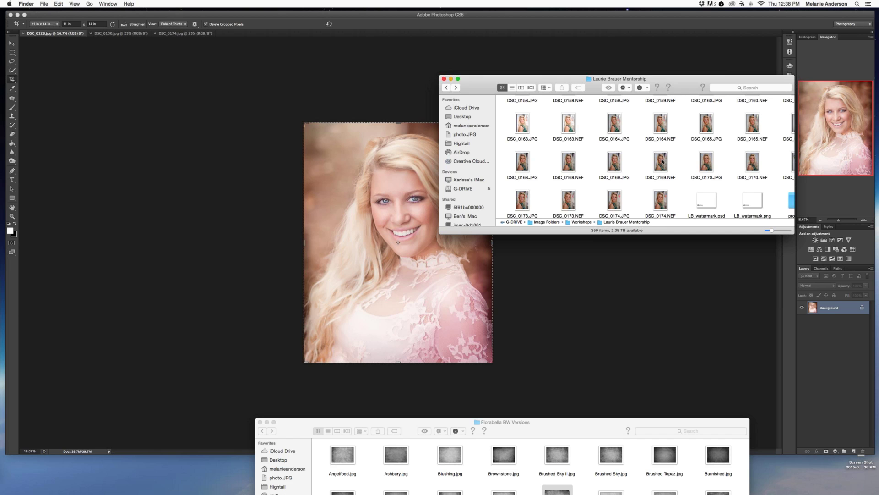
pyautogui.moveTo(752, 200); pyautogui.dragTo(384, 339)
pyautogui.press('Return')
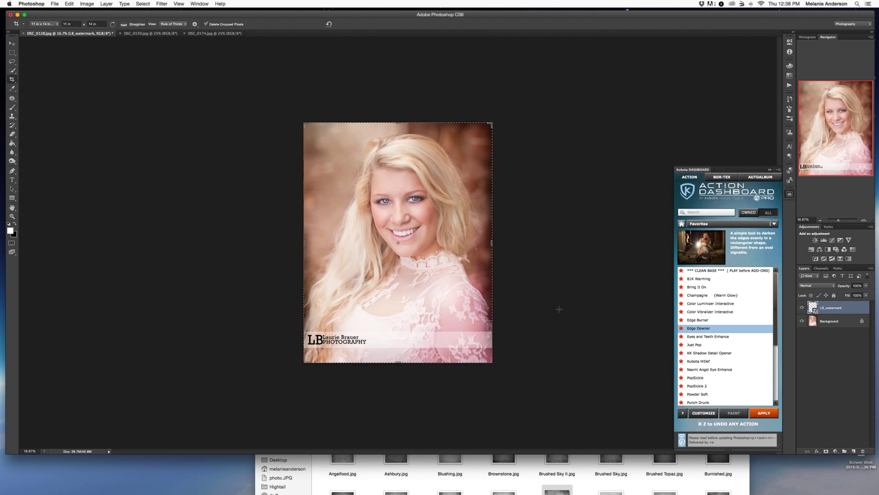
pyautogui.press('super+e')
# Crop the whole portrait to 11 x 14 in at 72 ppi and save it as the JPEG DSC_0128web.jpg in the processed folder, closing the file
pyautogui.click(445, 265)
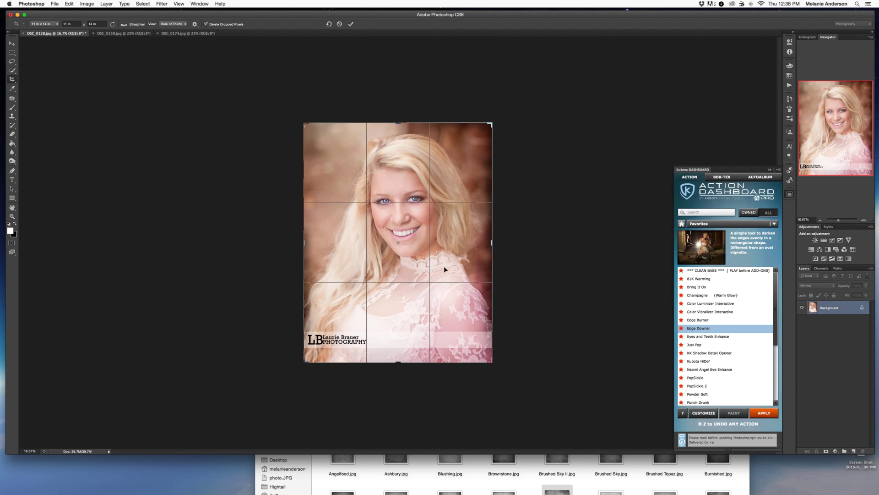
pyautogui.press('Return')
pyautogui.press('shift+super+s')
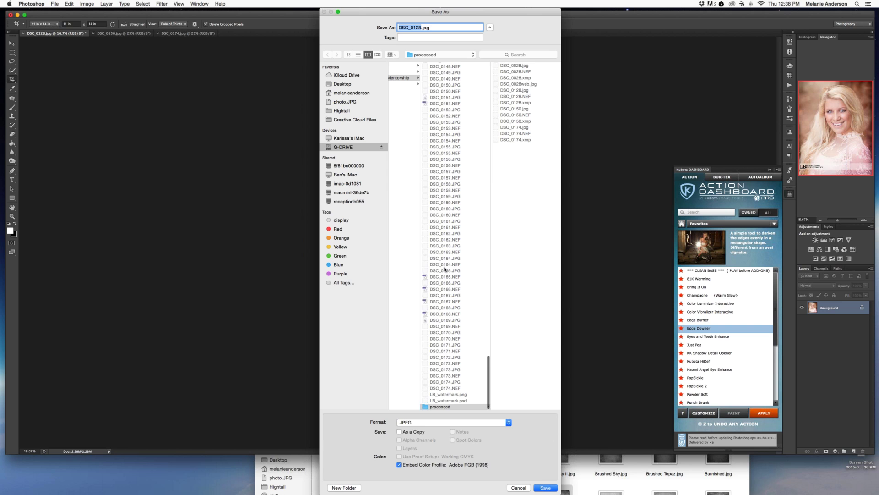
pyautogui.press('Right')
pyautogui.write('we')
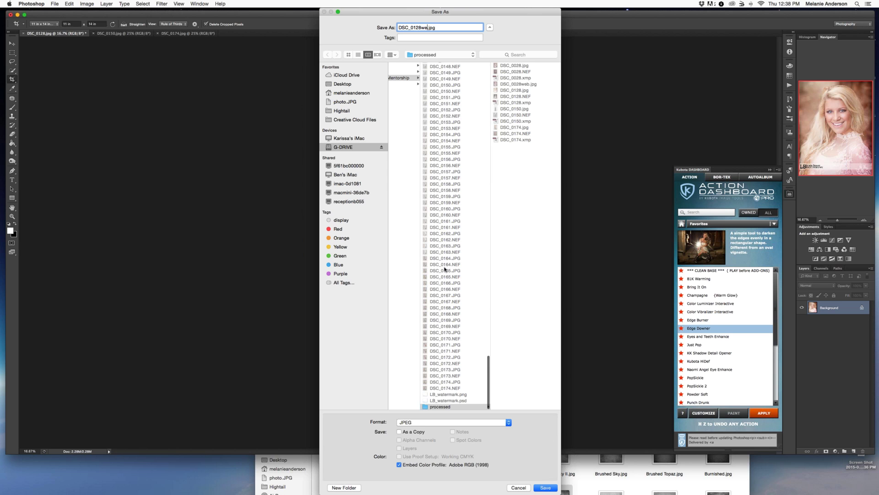
pyautogui.write('b')
pyautogui.press('Return')
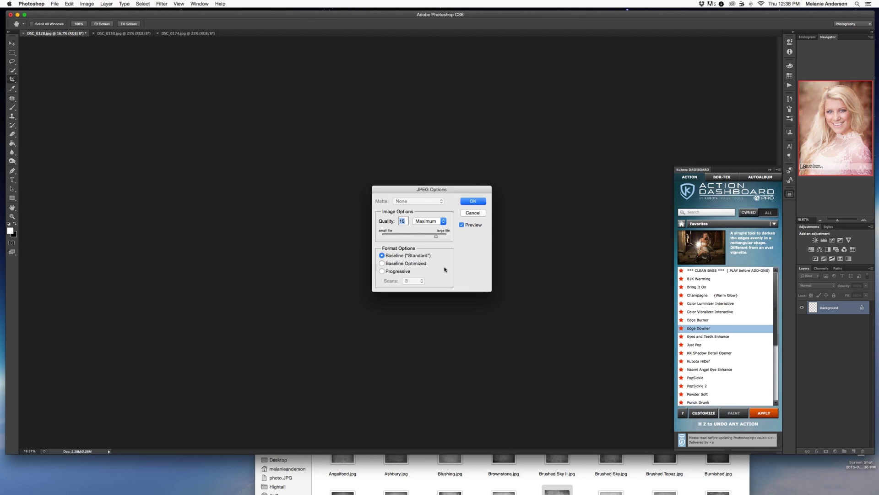
pyautogui.press('Return')
pyautogui.press('c')
pyautogui.press('super+w')
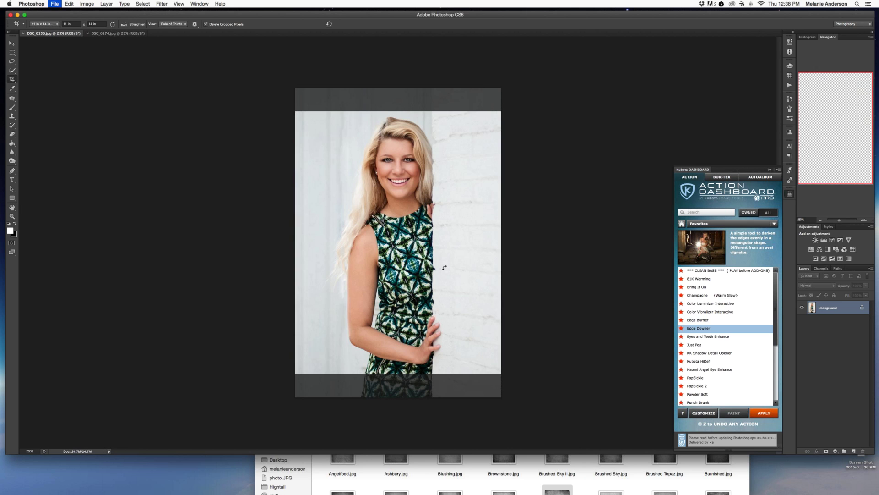
# Place LB_watermark.png into DSC_0150.jpg, move its banner down near the photo's lower edge, and merge it into the Background
pyautogui.click(9, 36)
pyautogui.moveTo(751, 201); pyautogui.dragTo(359, 321)
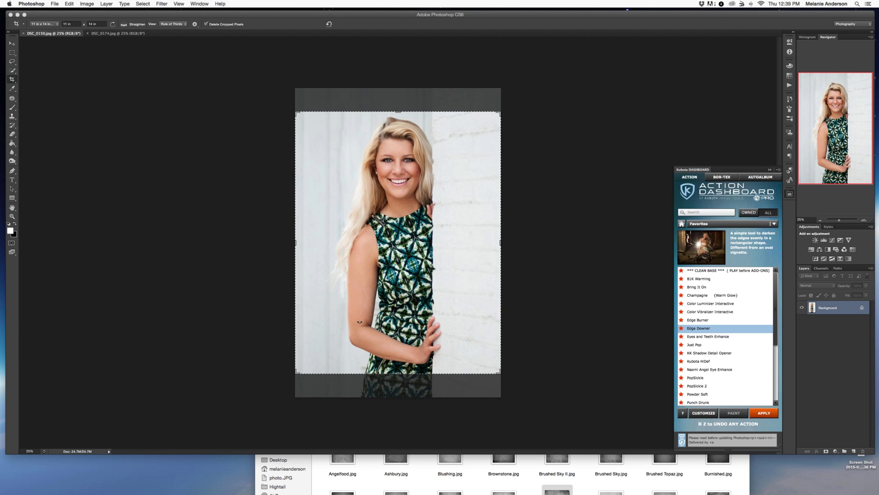
pyautogui.moveTo(398, 294); pyautogui.dragTo(400, 372)
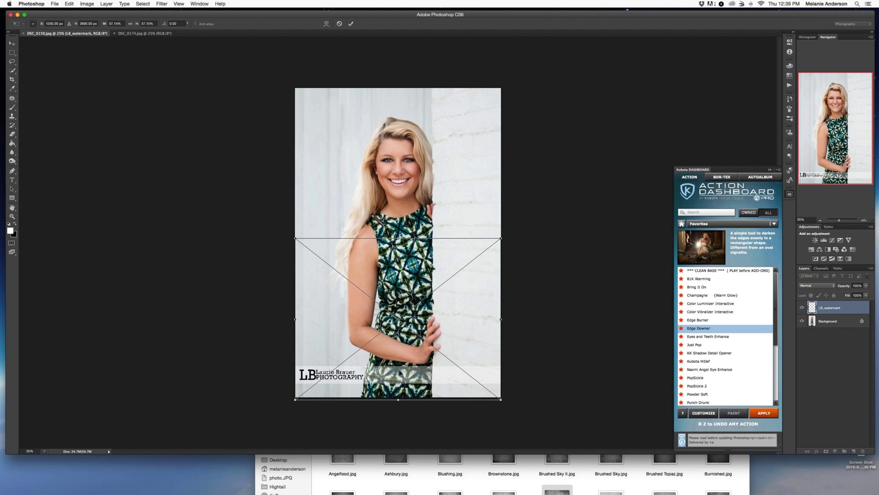
pyautogui.press('Return')
# Crop the whole DSC_0150.jpg portrait with the 8 in x 12 in 72 ppi preset
pyautogui.press('c')
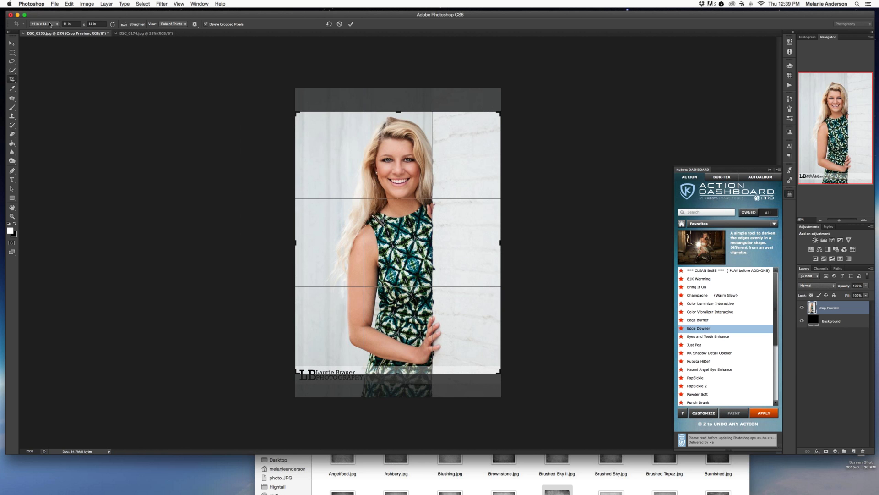
pyautogui.click(49, 25)
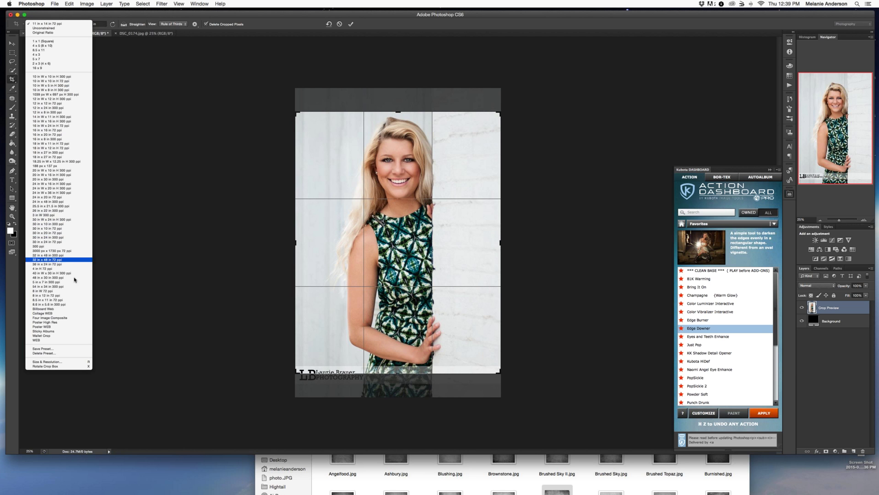
pyautogui.click(64, 296)
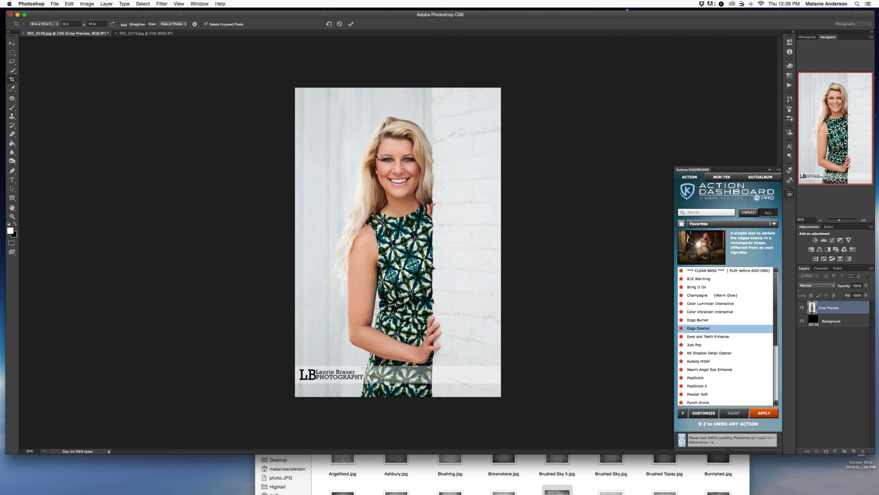
pyautogui.press('Return')
# Save the cropped portrait as the JPEG DSC_0150web.jpg in the processed folder at quality 10, and close it
pyautogui.press('super+s')
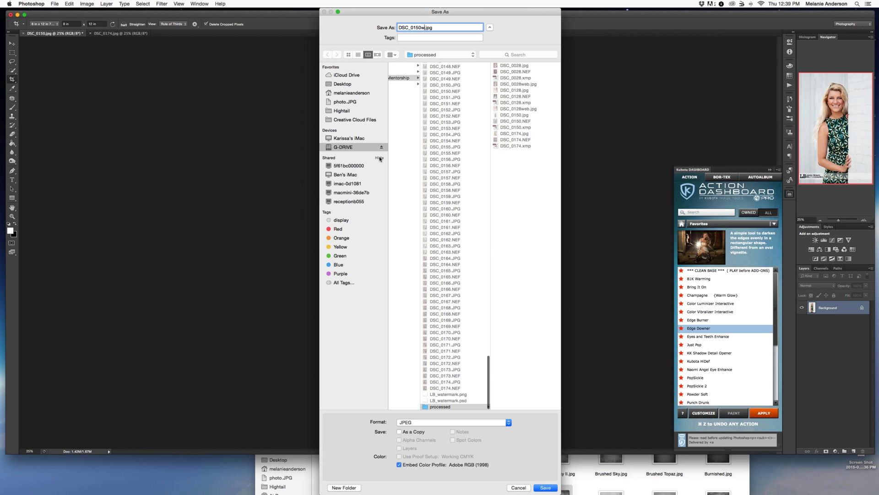
pyautogui.press('Return')
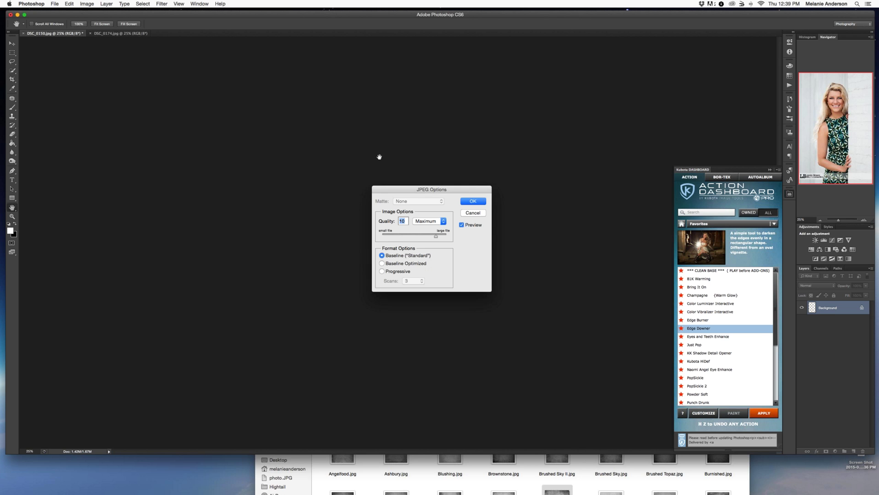
pyautogui.press('Return')
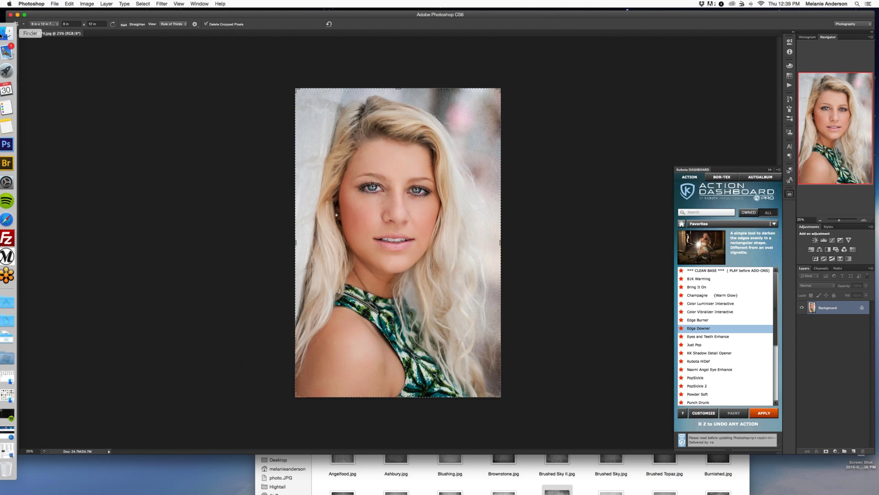
# Place LB_watermark.png into DSC_0174.jpg, move its banner down across the lower part of the portrait, and merge it into the Background
pyautogui.click(12, 33)
pyautogui.moveTo(748, 197); pyautogui.dragTo(331, 358)
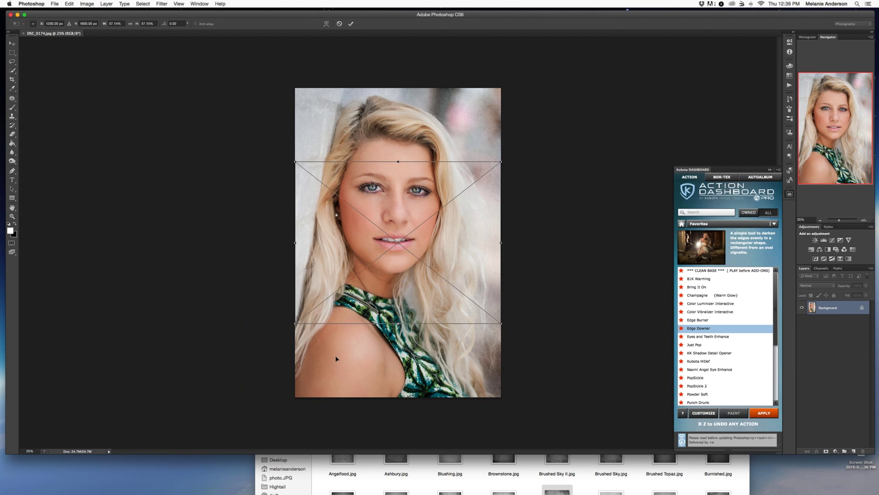
pyautogui.moveTo(337, 300); pyautogui.dragTo(341, 369)
pyautogui.press('Return')
pyautogui.press('c')
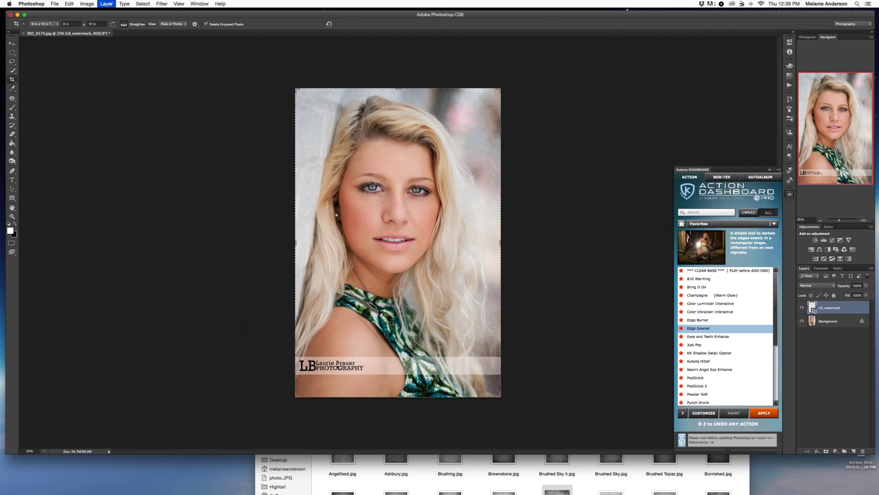
pyautogui.press('super+e')
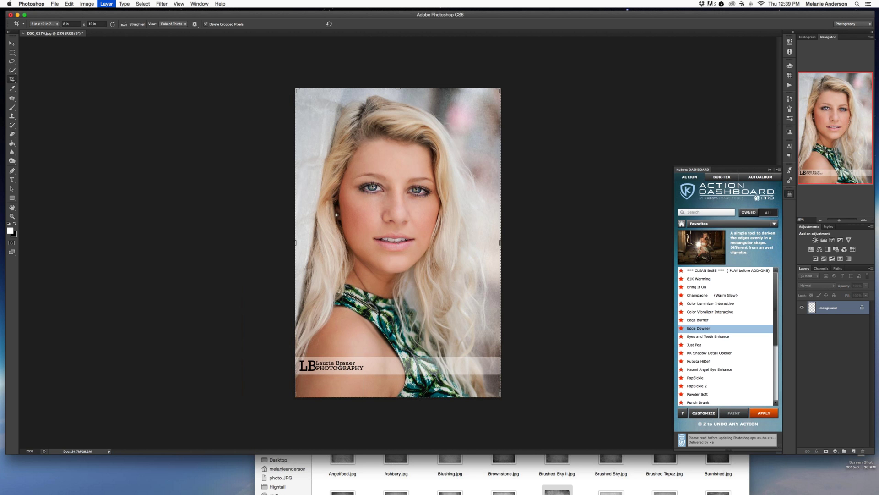
# Crop the whole portrait to 8 x 12 in at 72 ppi and save it as the JPEG DSC_0174web.jpg in the processed folder
pyautogui.press('F2')
pyautogui.press('super+shift+s')
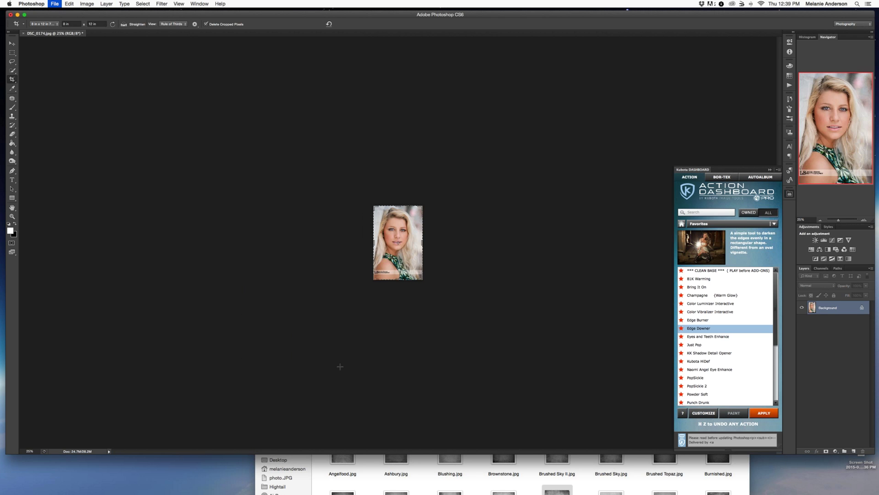
pyautogui.write('b')
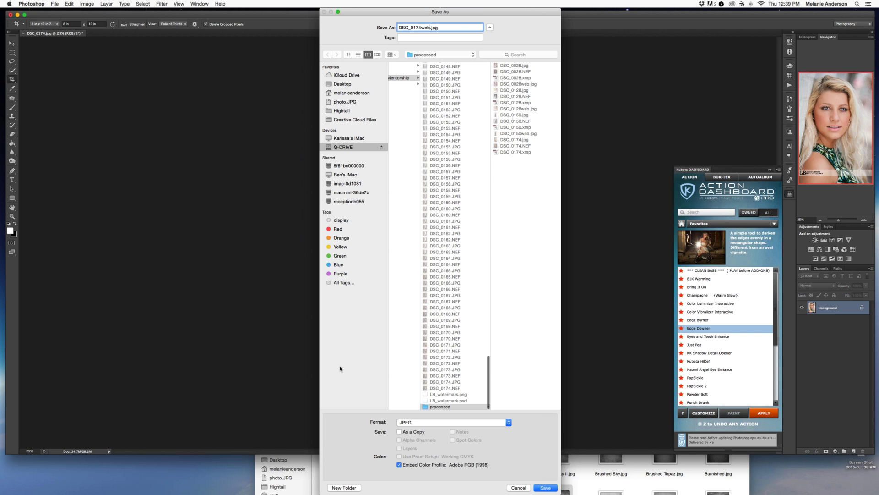
pyautogui.press('Return')
pyautogui.press('Return')
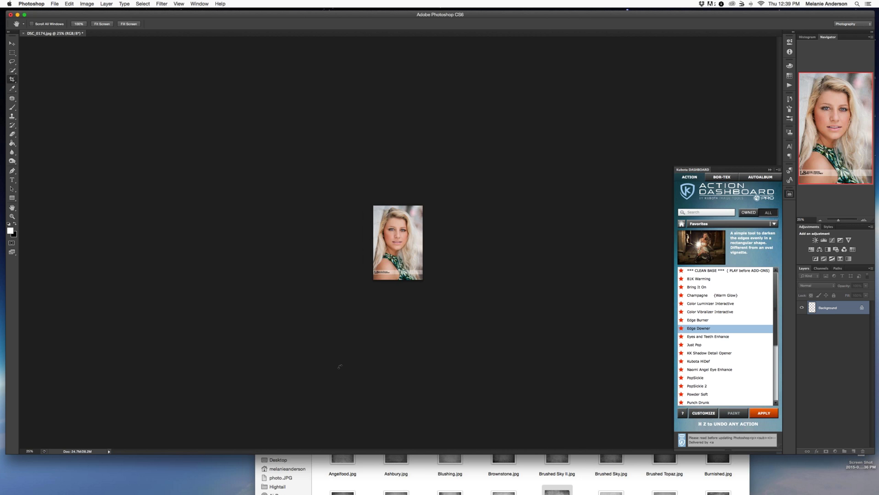
# Close the DSC_0174web.jpg portrait and switch to Finder
pyautogui.press('c')
pyautogui.press('super+w')
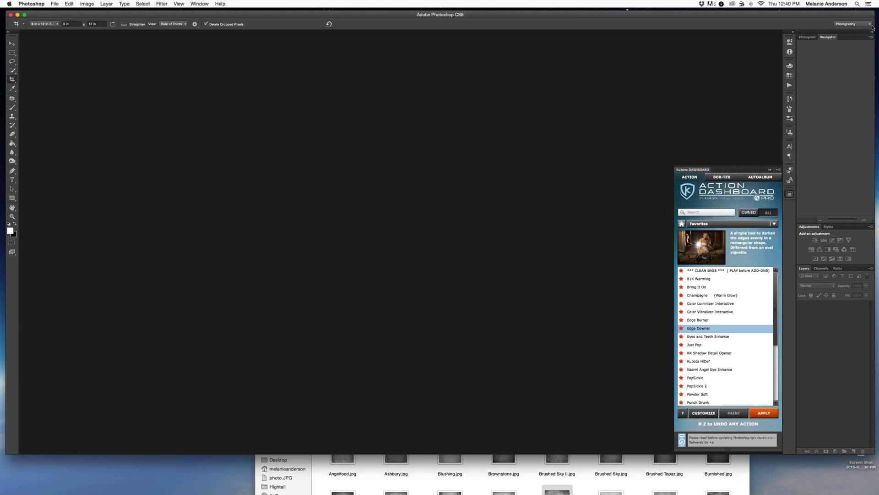
pyautogui.press('super+Tab')
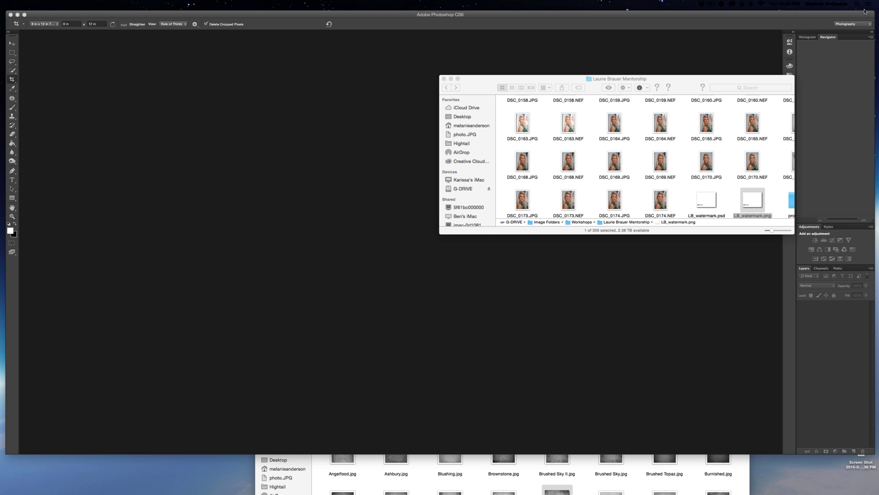